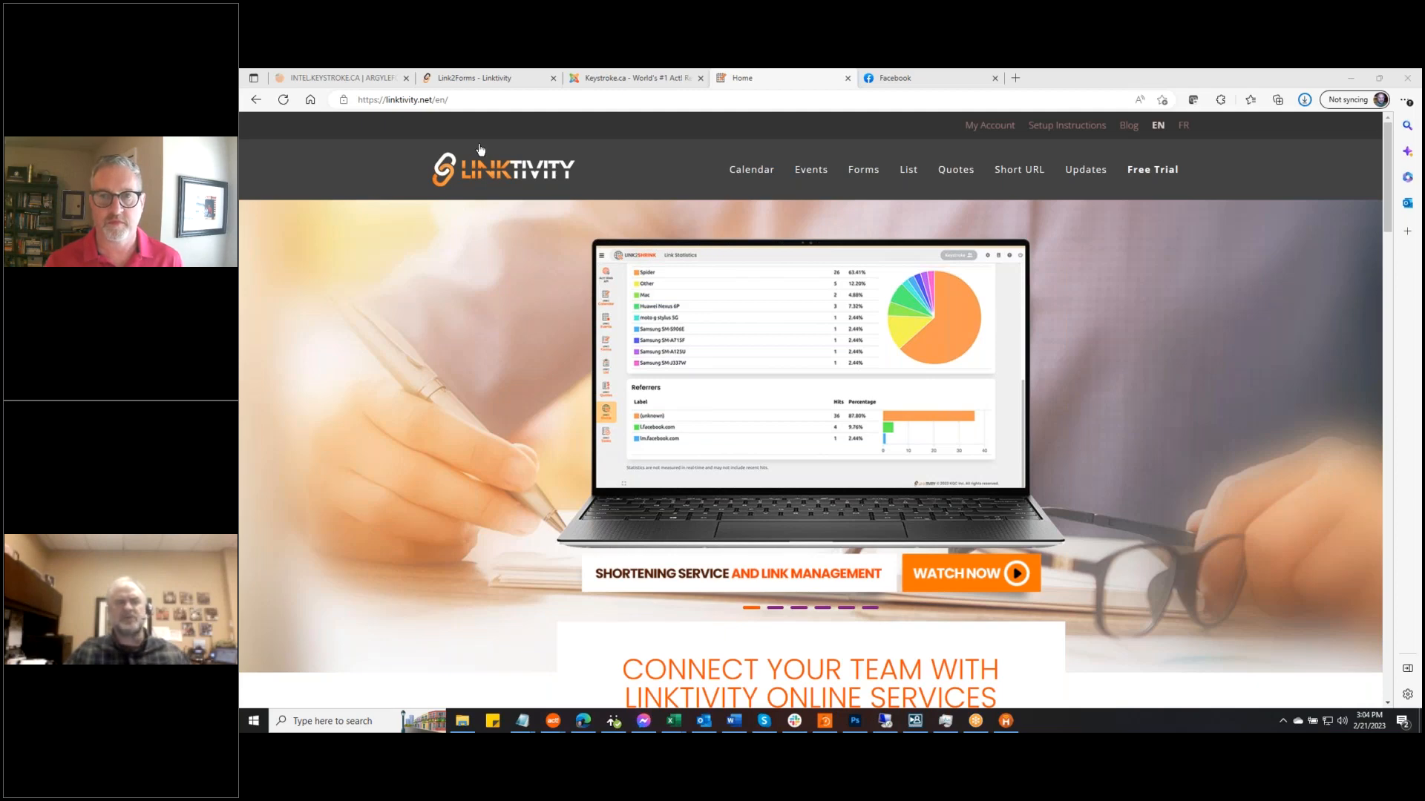
# Go to My Account on linktivity.net to reach the Linktivity welcome dashboard
pyautogui.click(1000, 128)
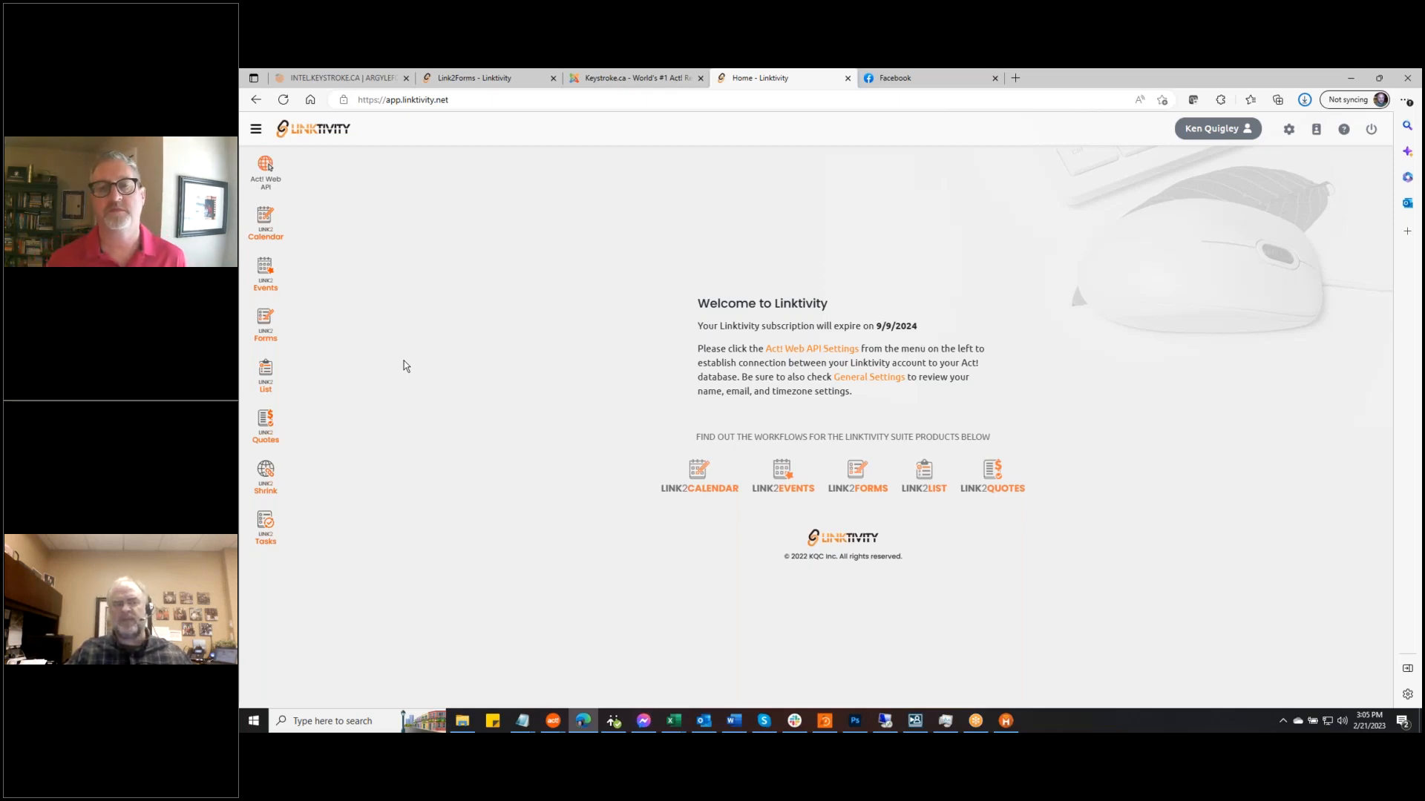
# Load keystroke.ca in the browser tab and scroll through its homepage
pyautogui.click(515, 77)
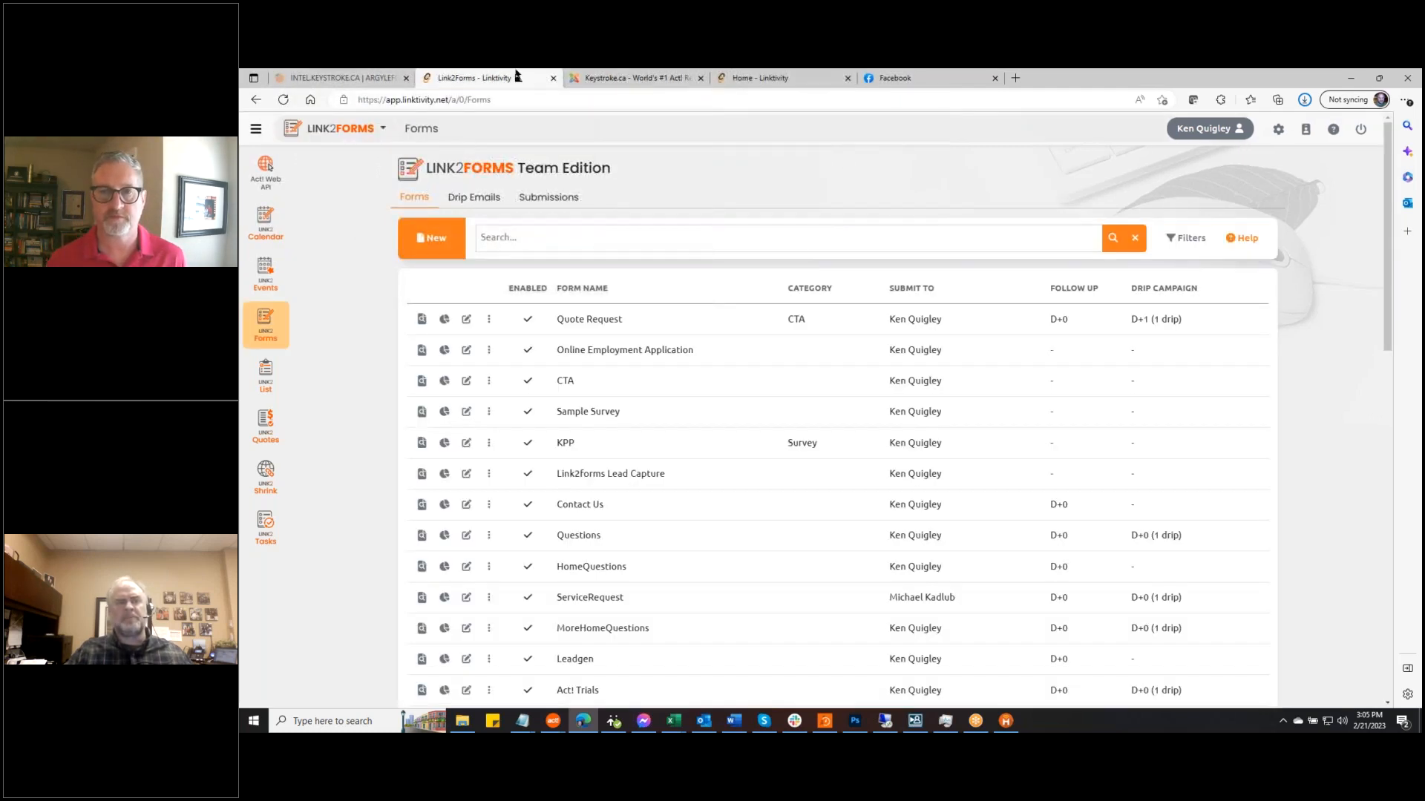
pyautogui.click(762, 79)
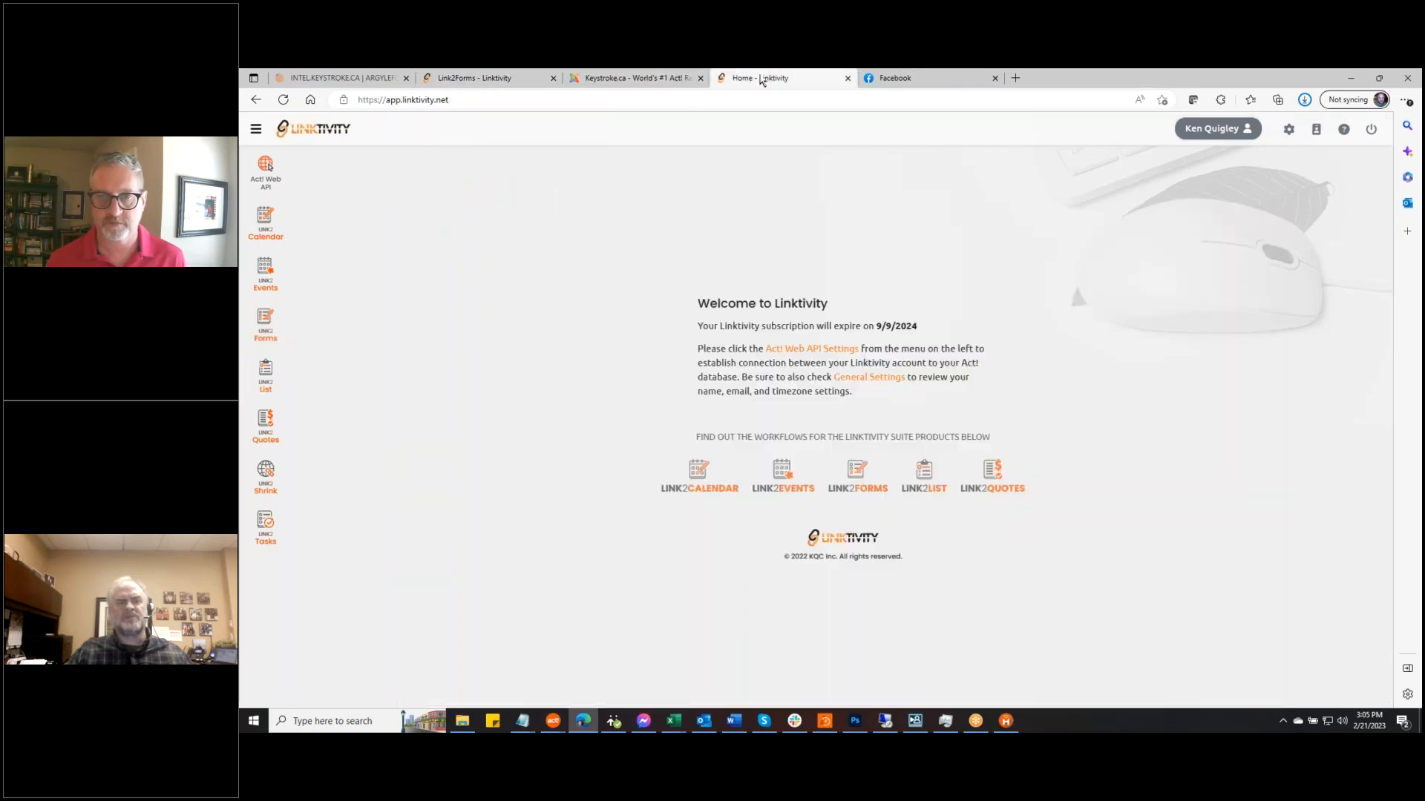
pyautogui.click(509, 79)
pyautogui.click(522, 101)
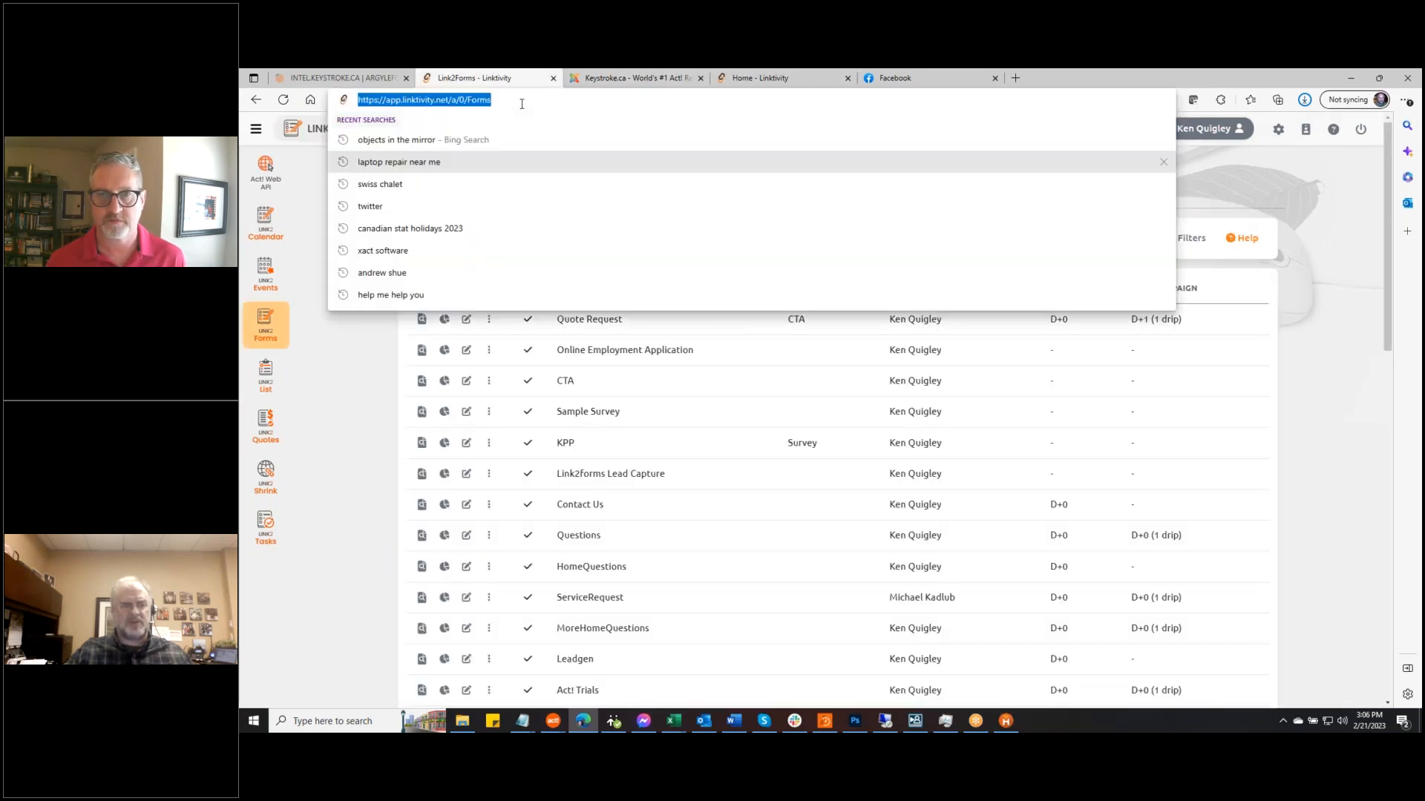
pyautogui.write('keys')
pyautogui.press('Return')
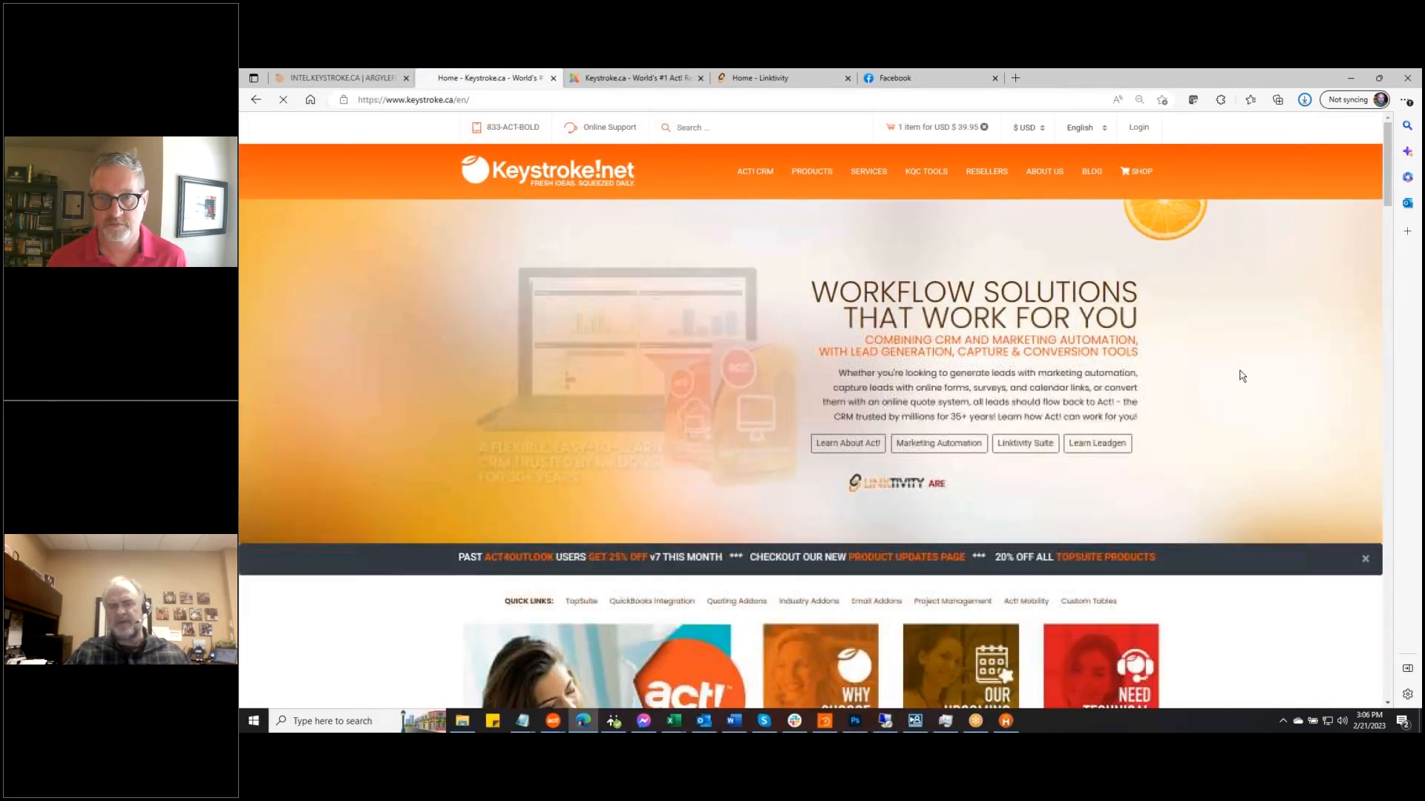
pyautogui.scroll(-3, 1242, 375)
pyautogui.scroll(-10, 1242, 384)
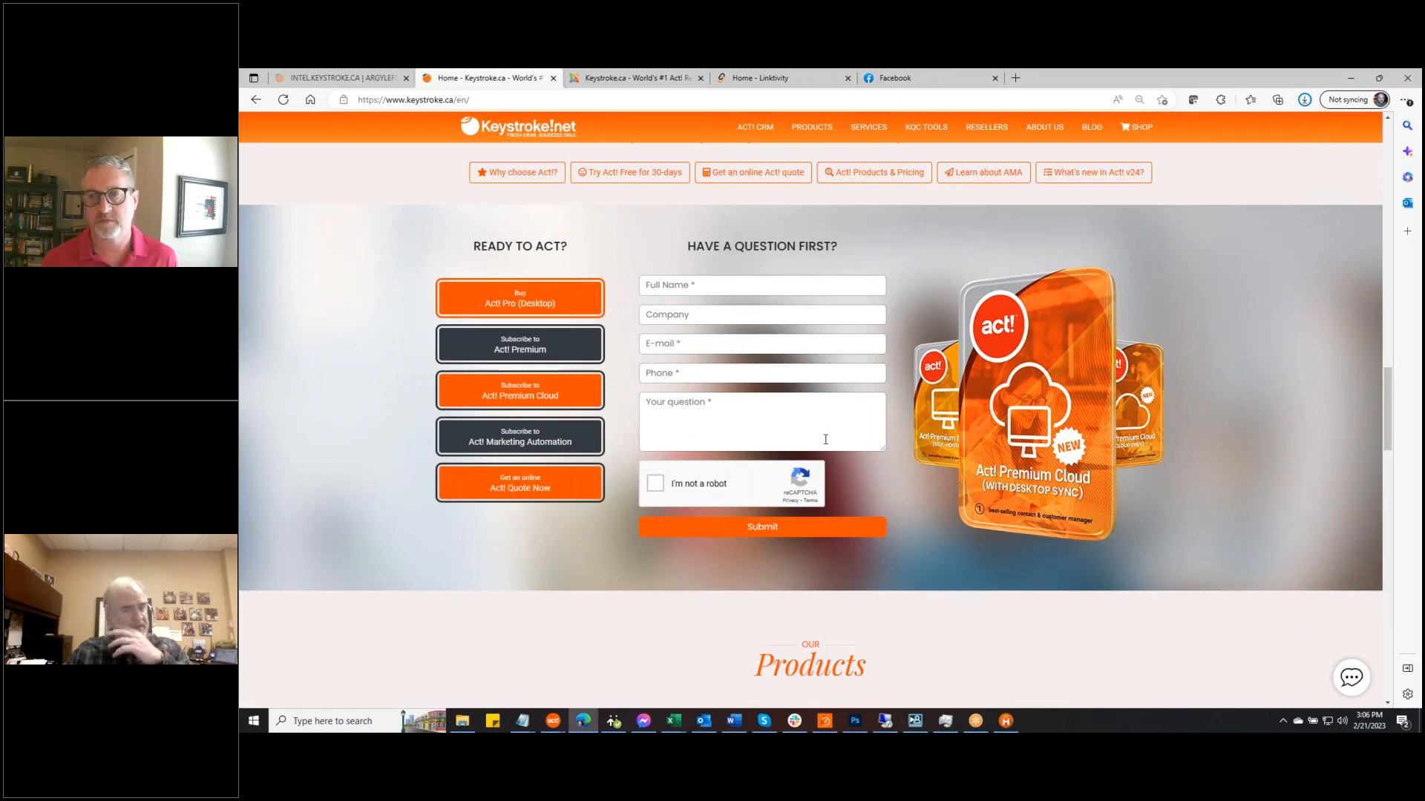
pyautogui.scroll(2, 806, 449)
pyautogui.scroll(10, 805, 447)
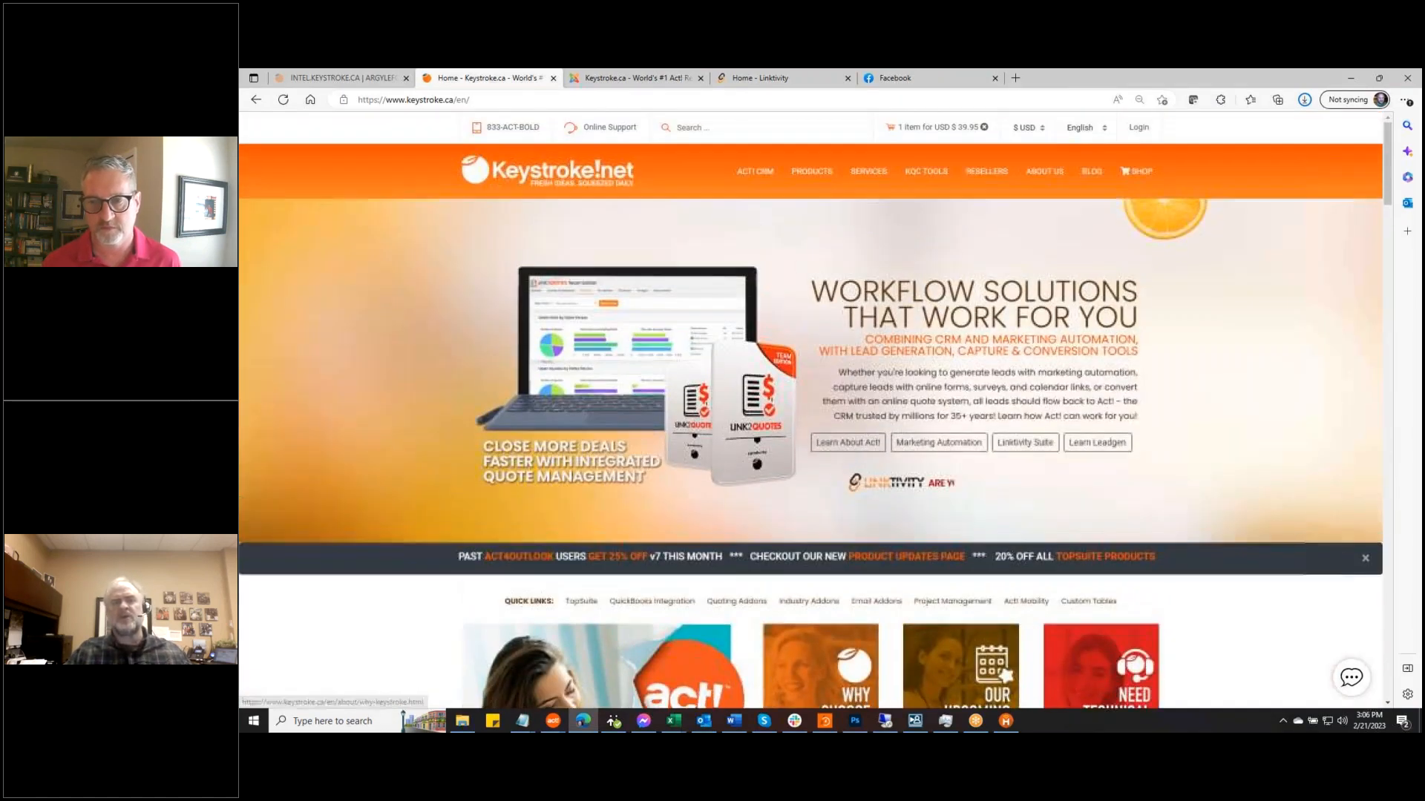
# Open About Us > Contact Us and review the contact form and Toronto location
pyautogui.moveTo(1045, 172)
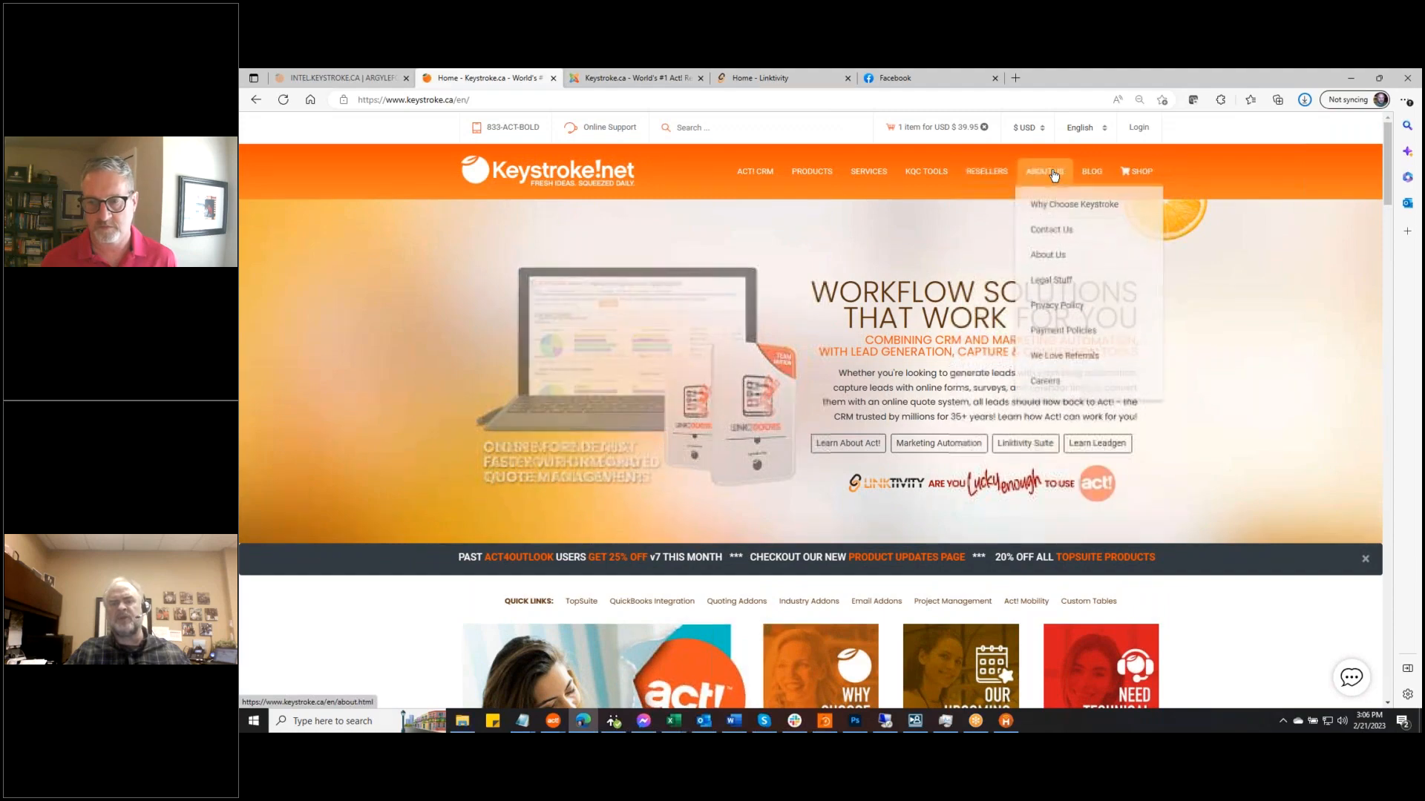
pyautogui.click(1054, 233)
pyautogui.scroll(-6, 1224, 401)
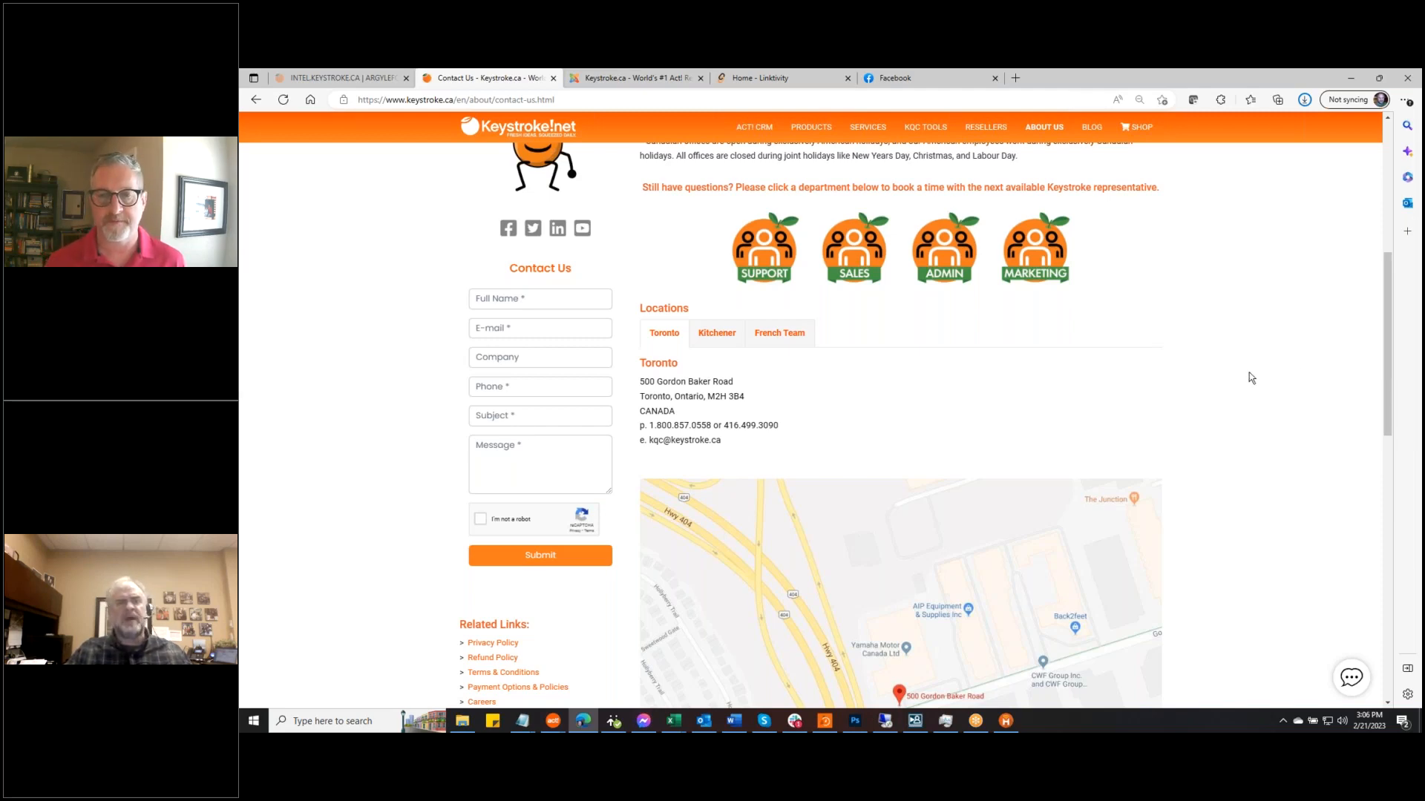
pyautogui.scroll(1, 1249, 372)
pyautogui.moveTo(811, 126)
pyautogui.moveTo(874, 313)
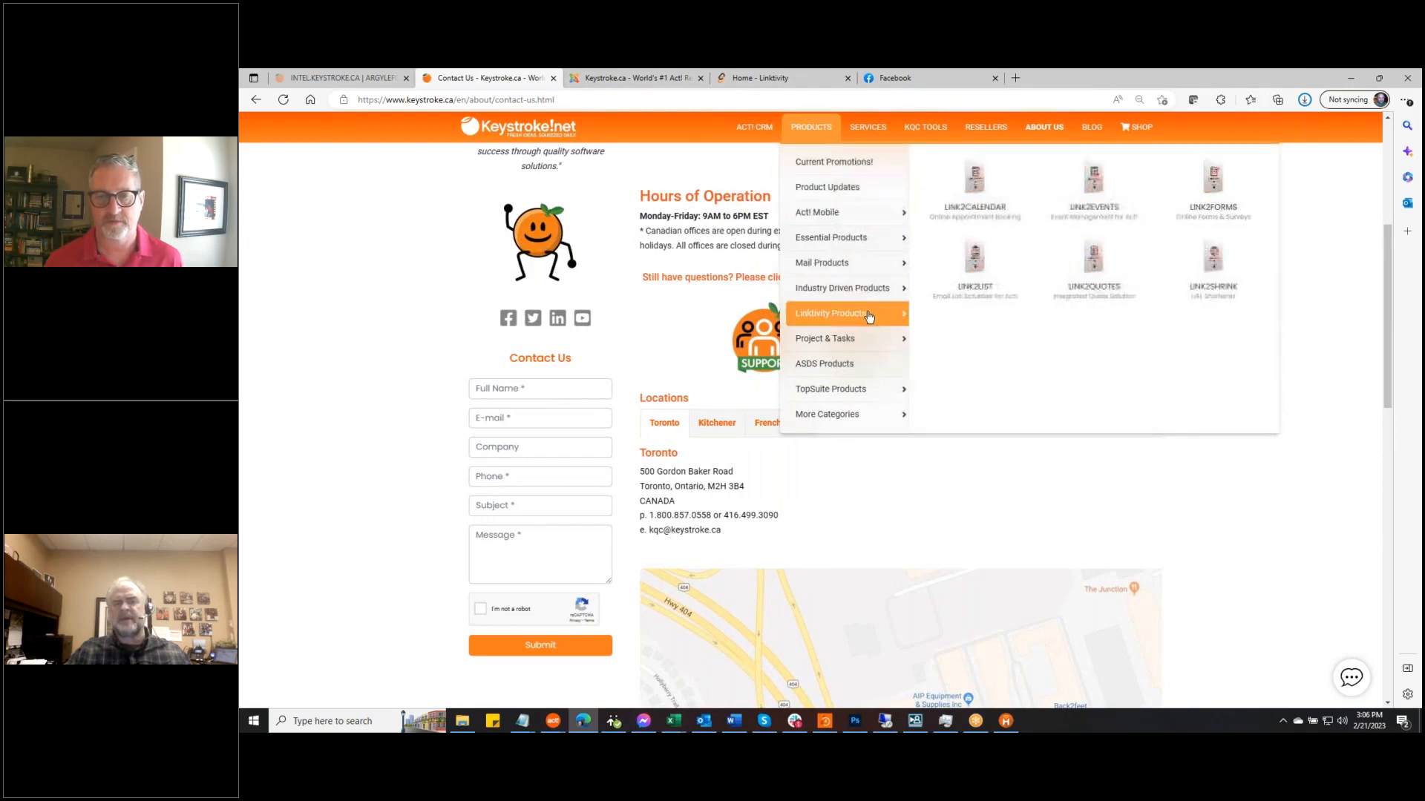
# Open the LINK2FORMS product page and scroll through its Sample Quote Request Form
pyautogui.click(1230, 187)
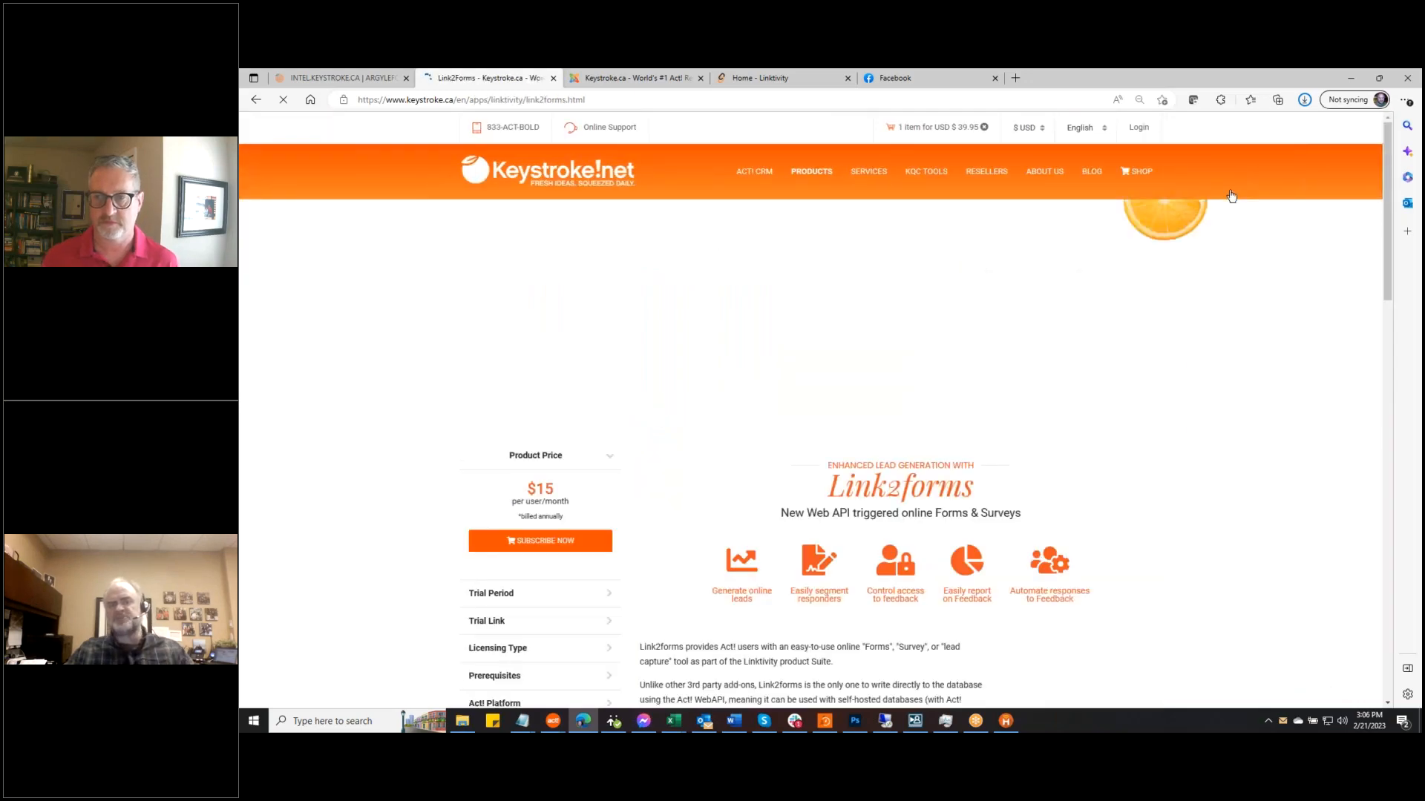
pyautogui.scroll(-7, 1249, 350)
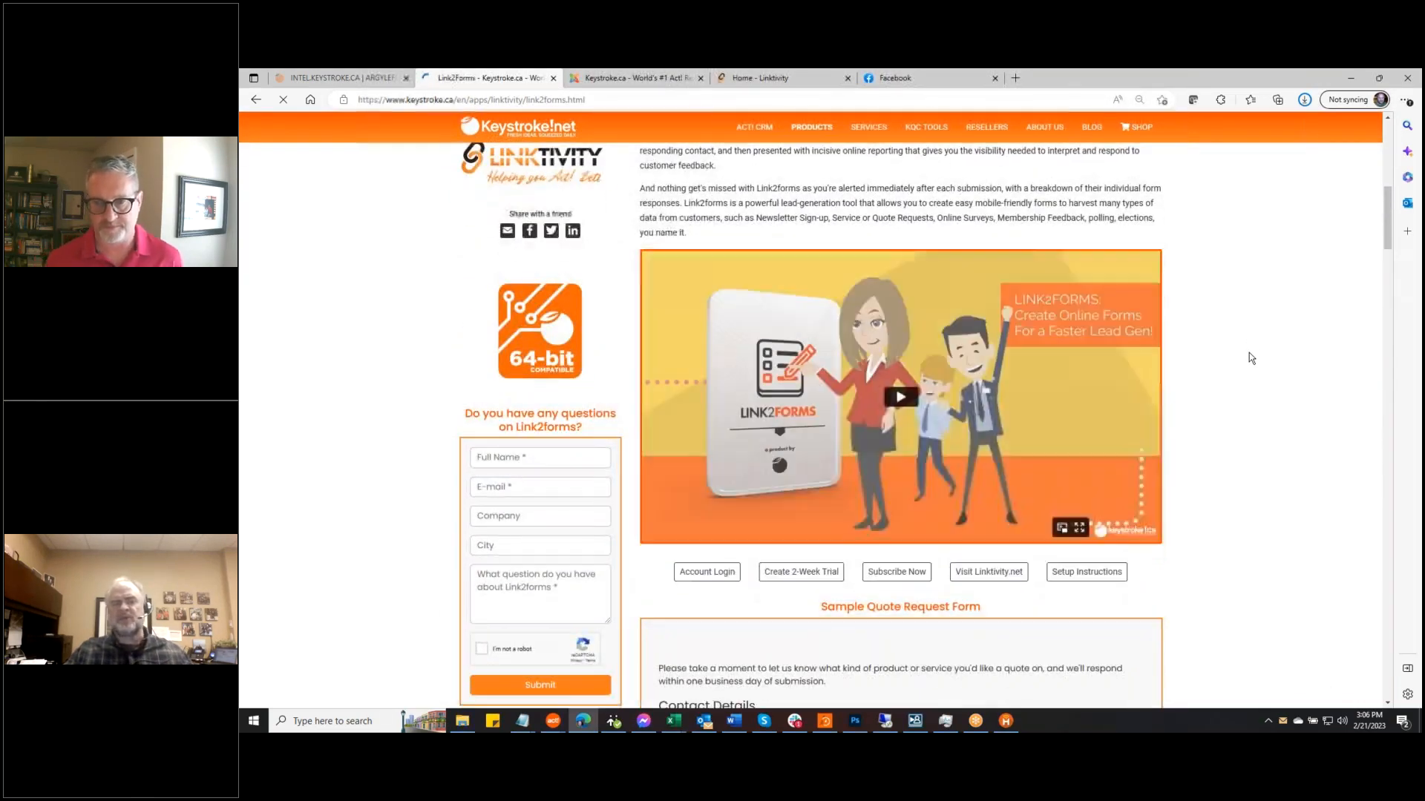
pyautogui.scroll(-5, 1247, 356)
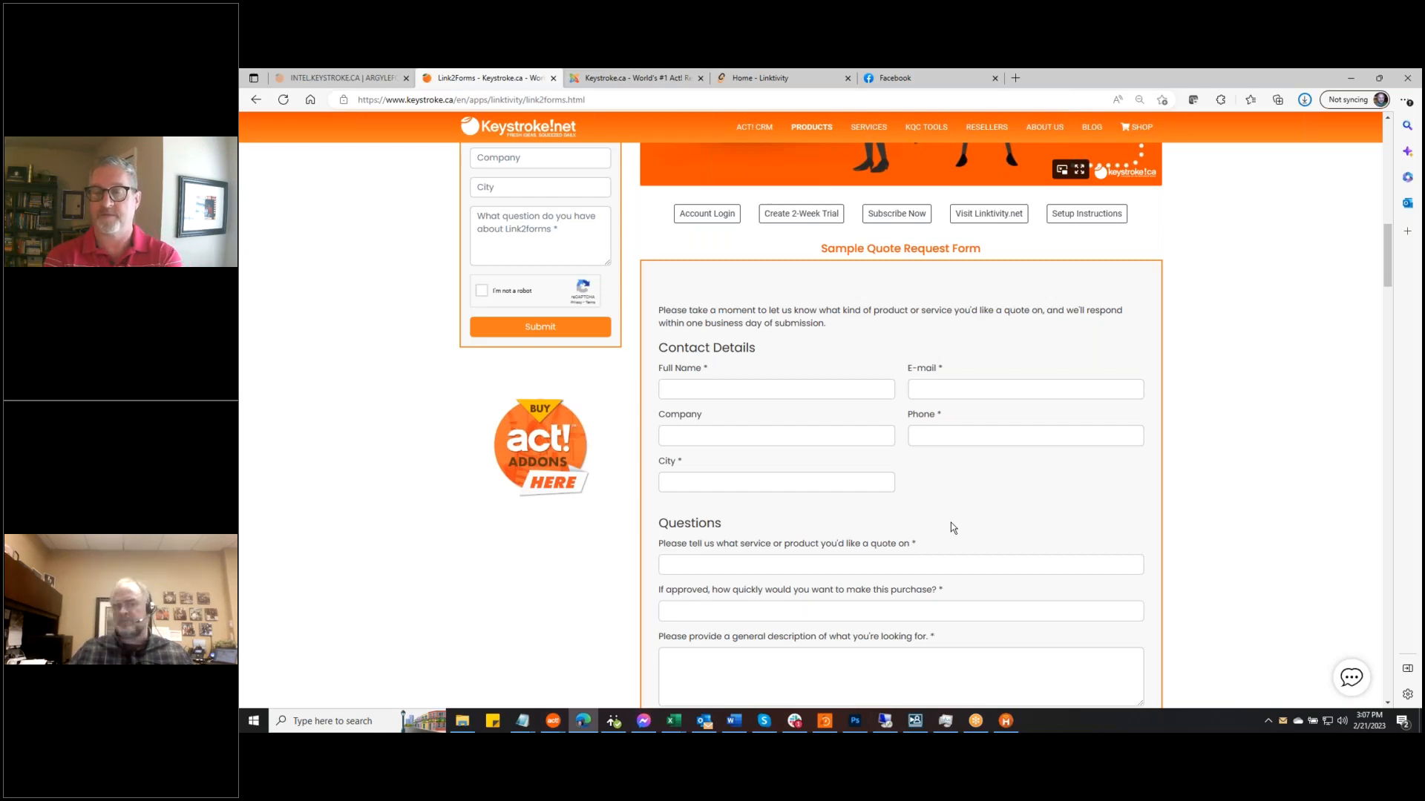
pyautogui.scroll(2, 510, 302)
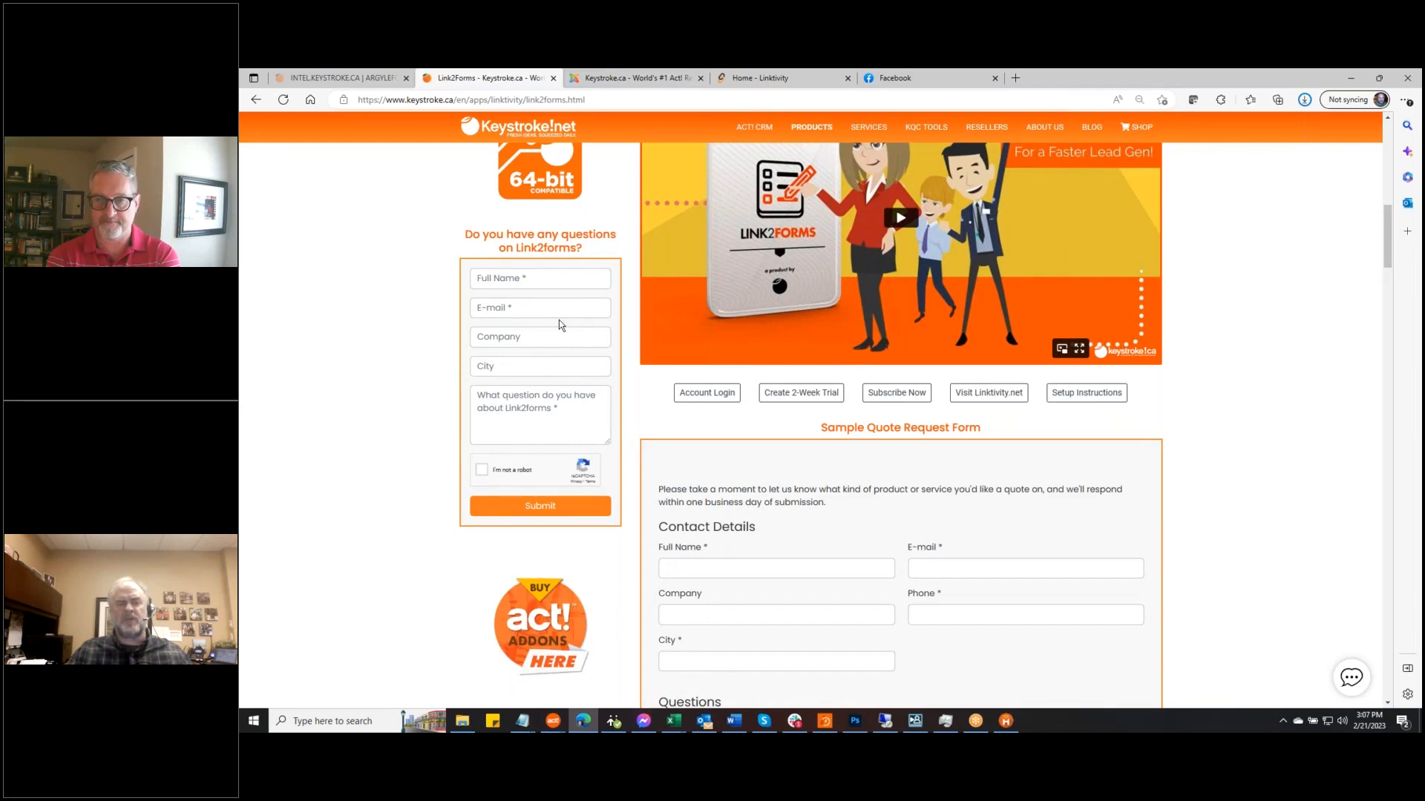
pyautogui.scroll(-2, 804, 528)
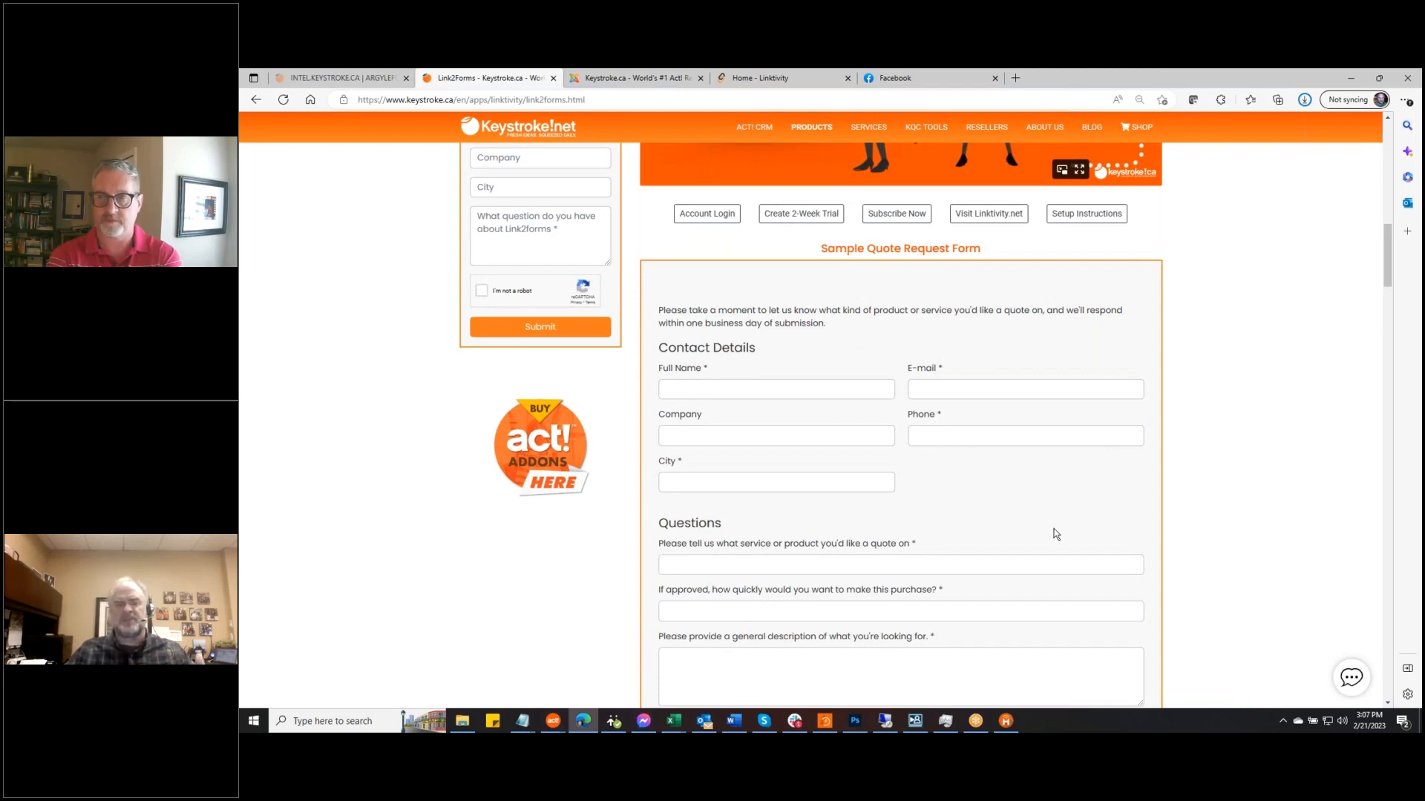
pyautogui.scroll(-6, 1053, 528)
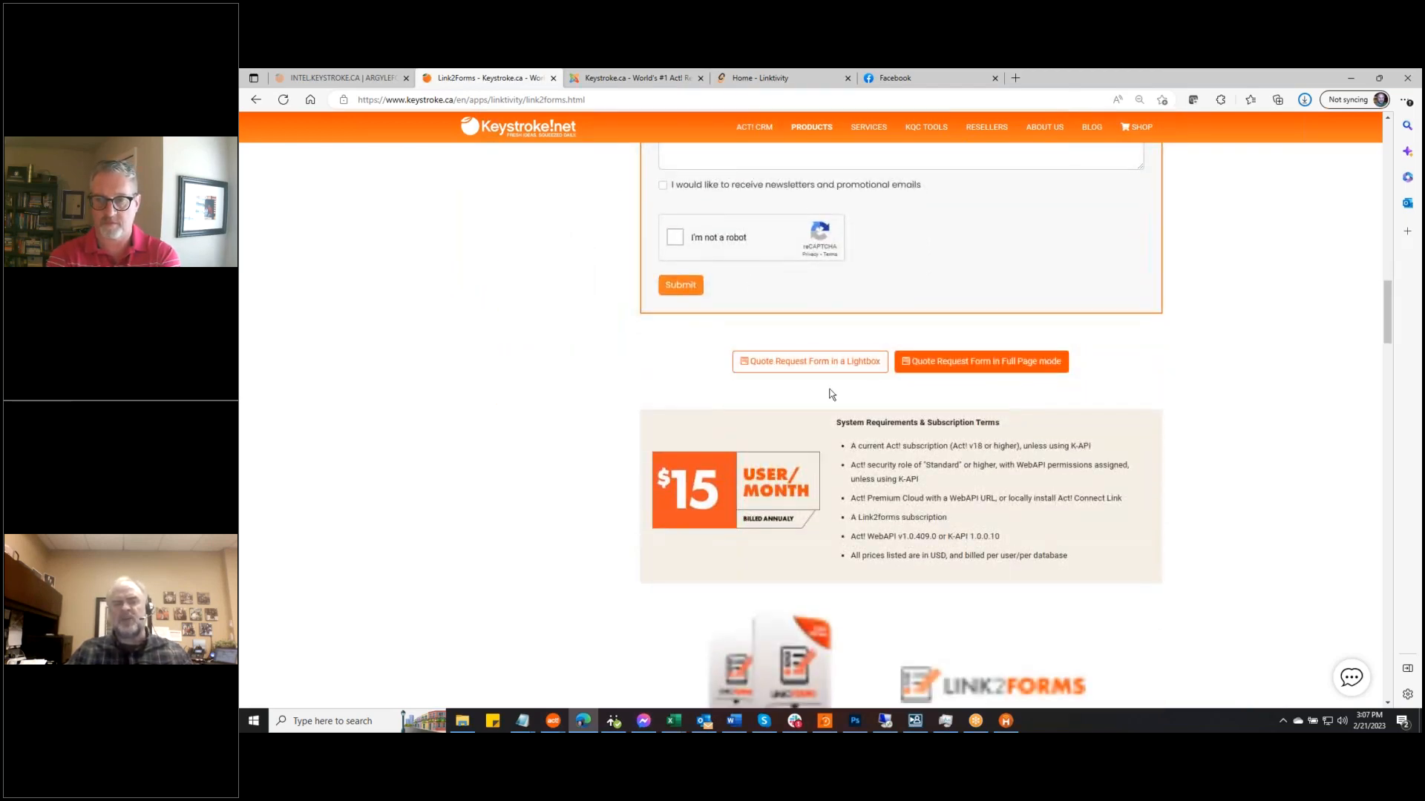
# Preview the sample quote form in a lightbox, then view it in full-page mode
pyautogui.click(832, 363)
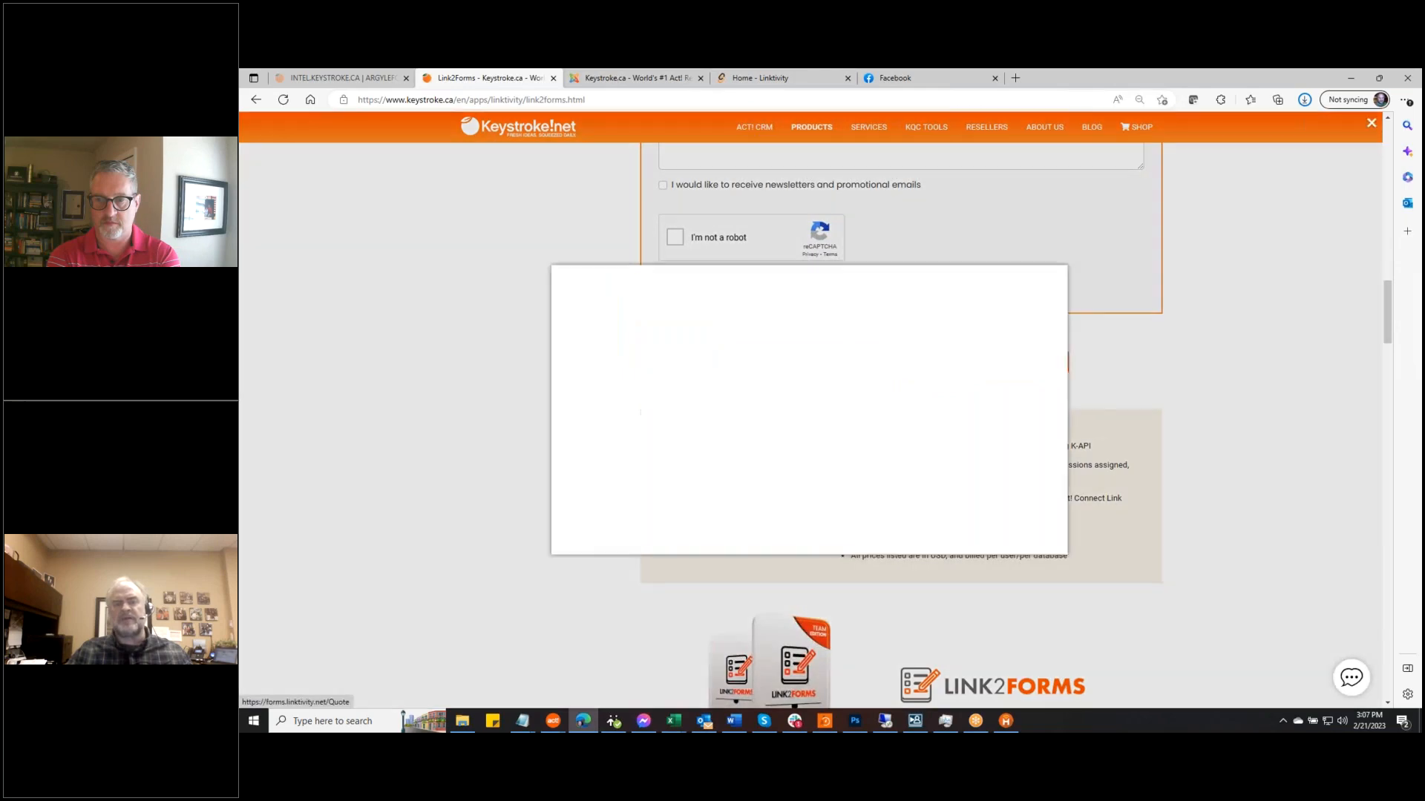
pyautogui.click(1336, 364)
pyautogui.click(995, 362)
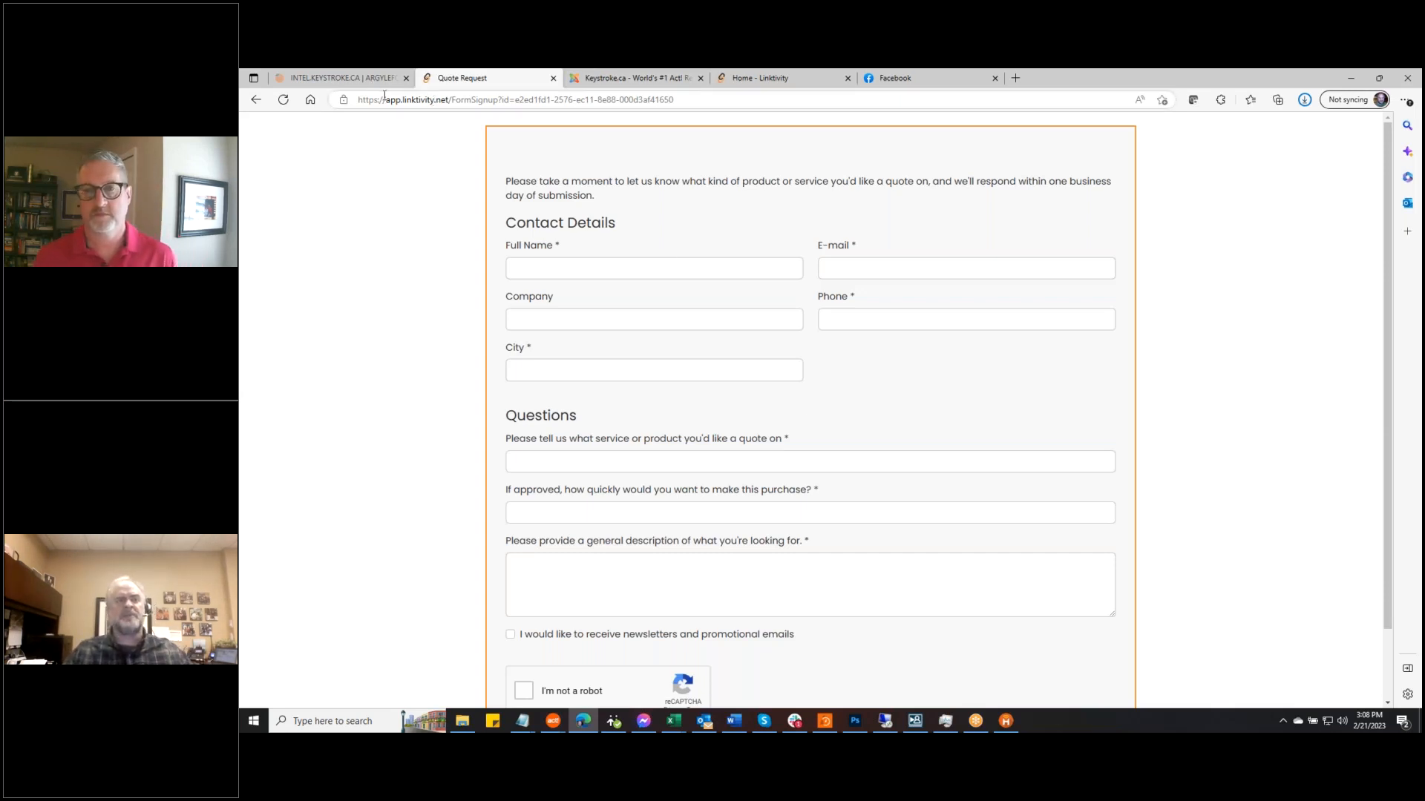
# Go back to the product page, scroll it, and return to the Linktivity welcome tab
pyautogui.click(255, 104)
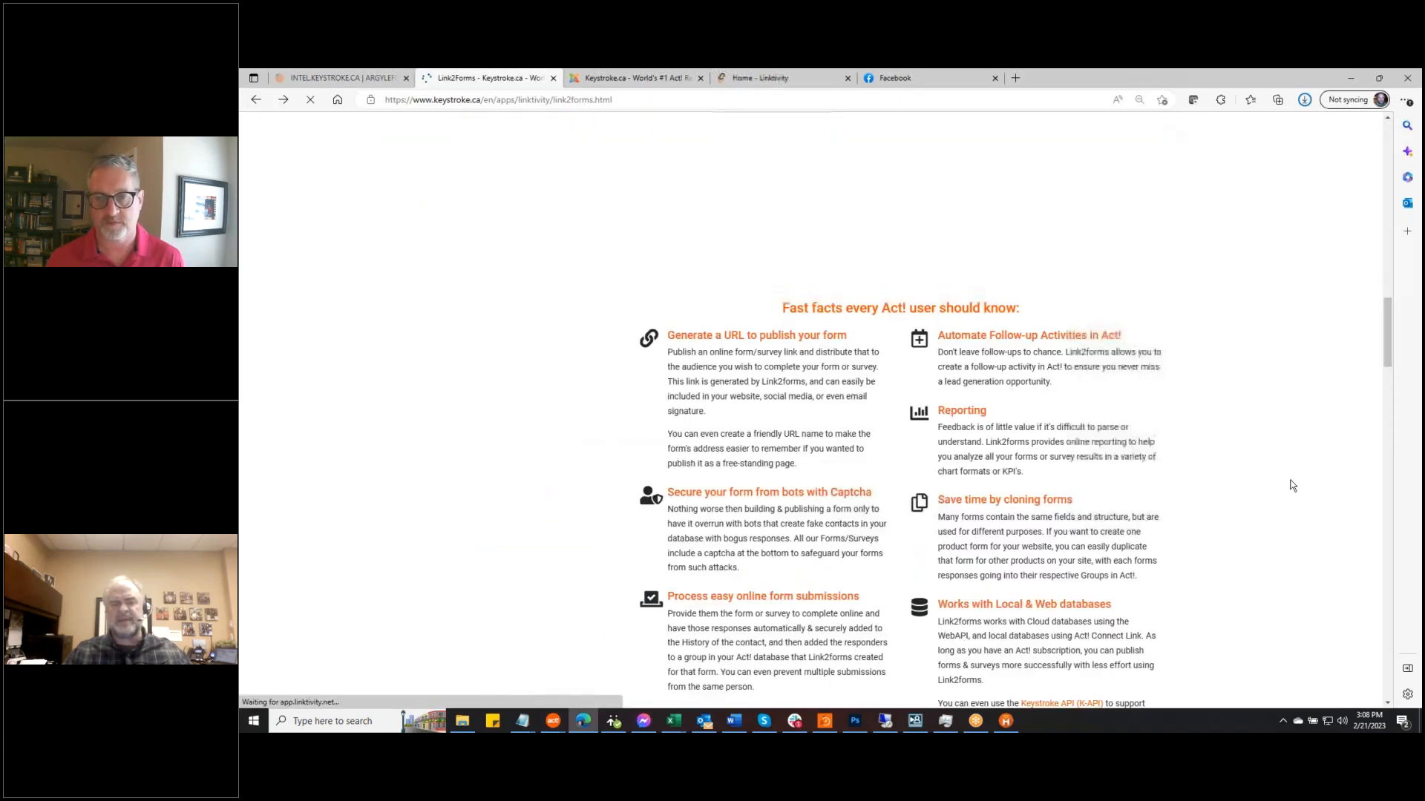
pyautogui.scroll(-10, 1281, 490)
pyautogui.scroll(-15, 1278, 485)
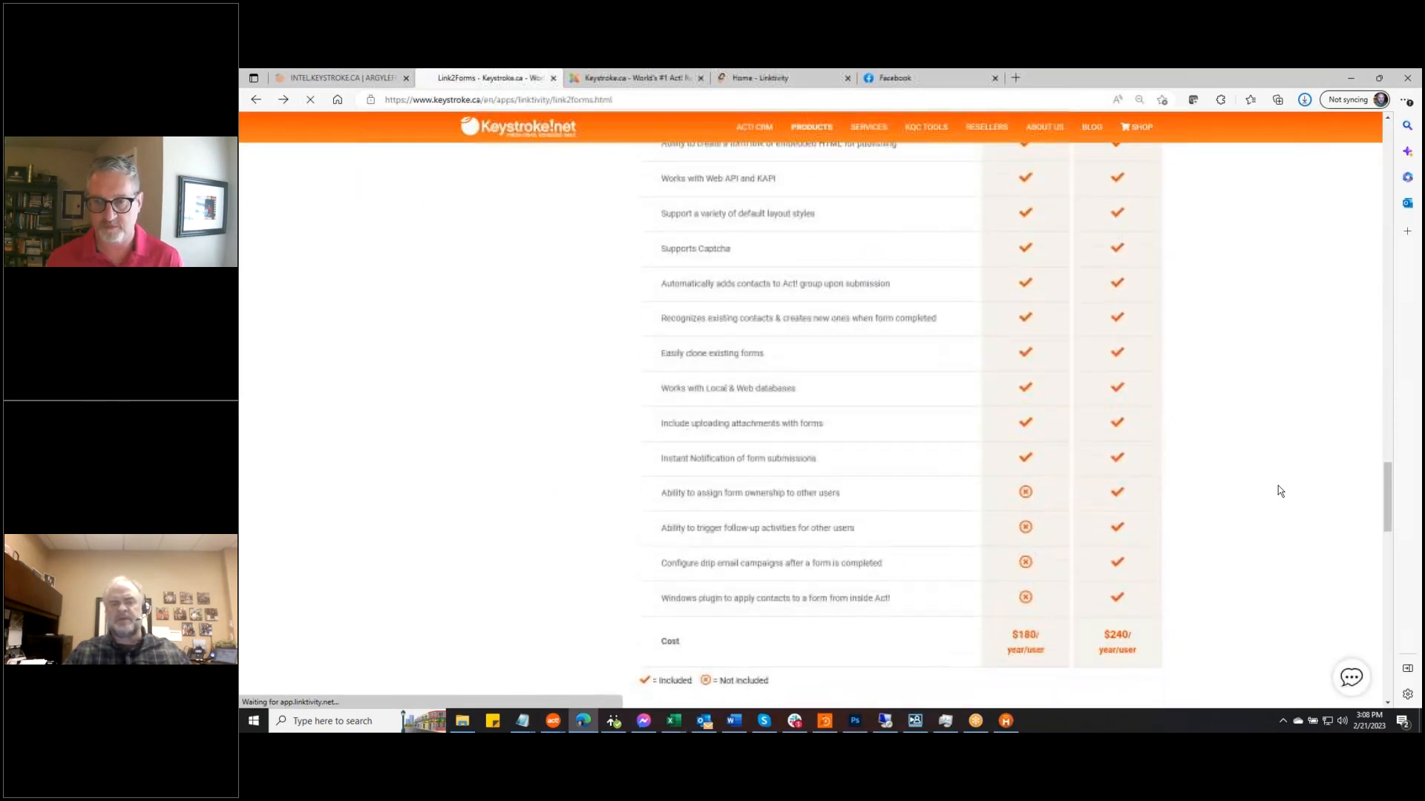
pyautogui.scroll(-4, 1278, 486)
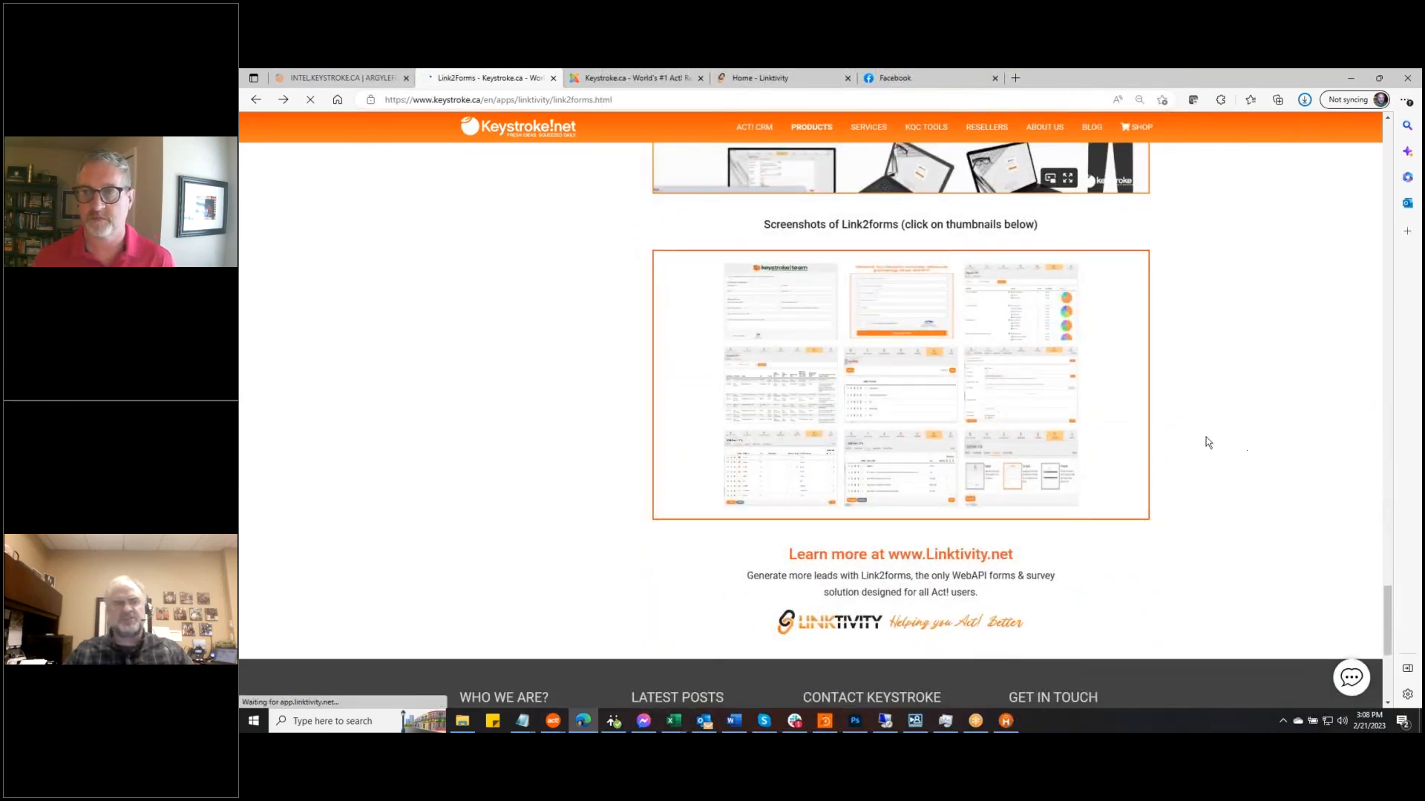
pyautogui.click(746, 78)
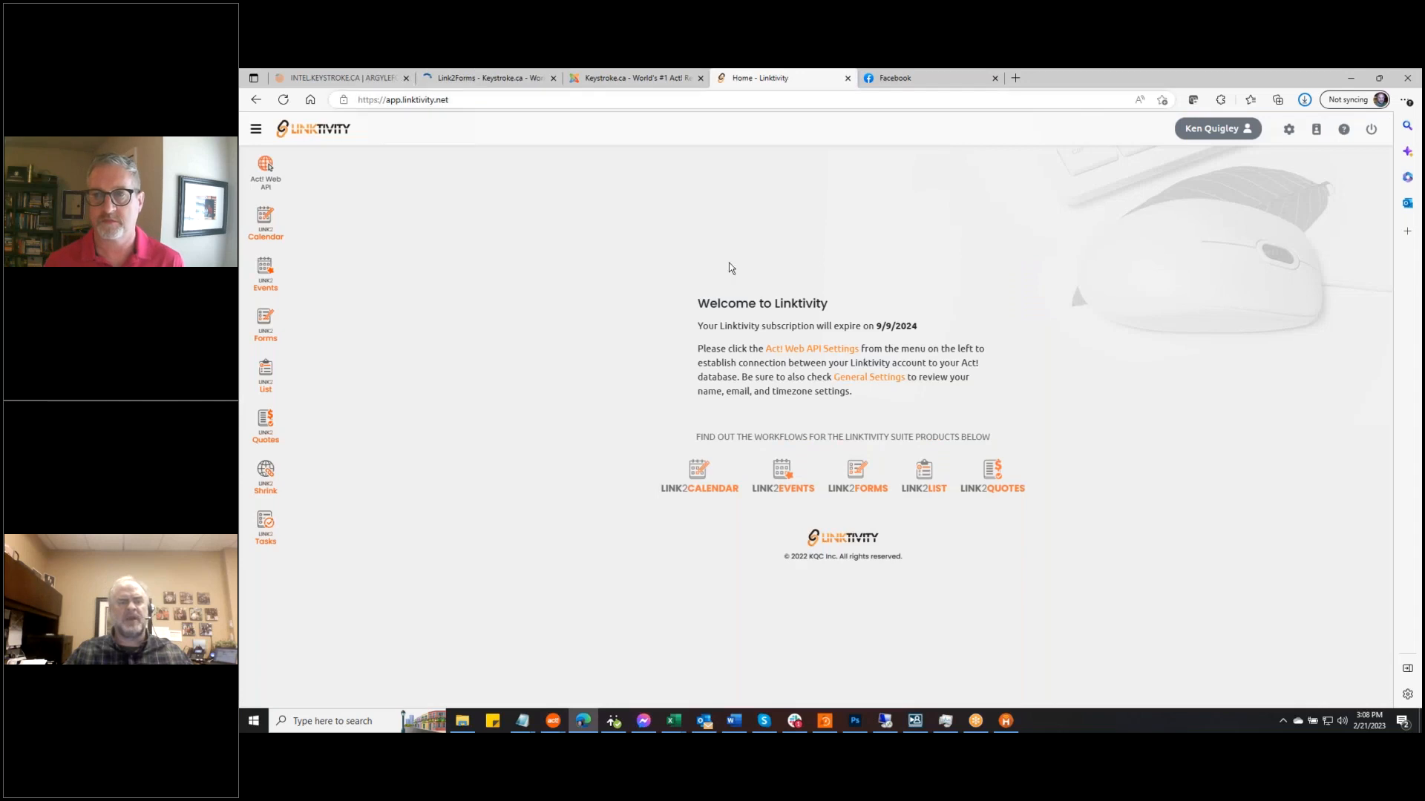
# Open the Link2Forms forms list and start a new form
pyautogui.click(263, 318)
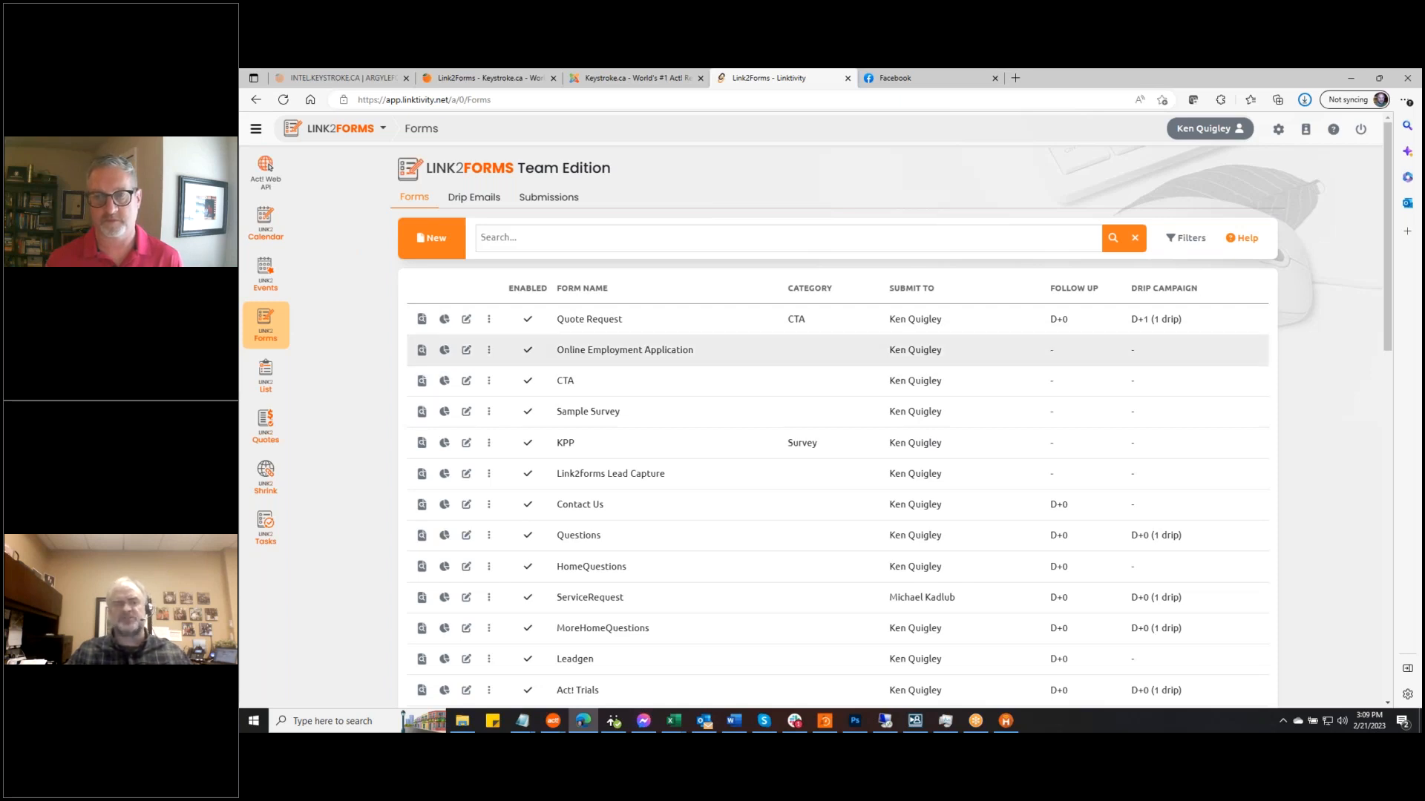
pyautogui.click(436, 239)
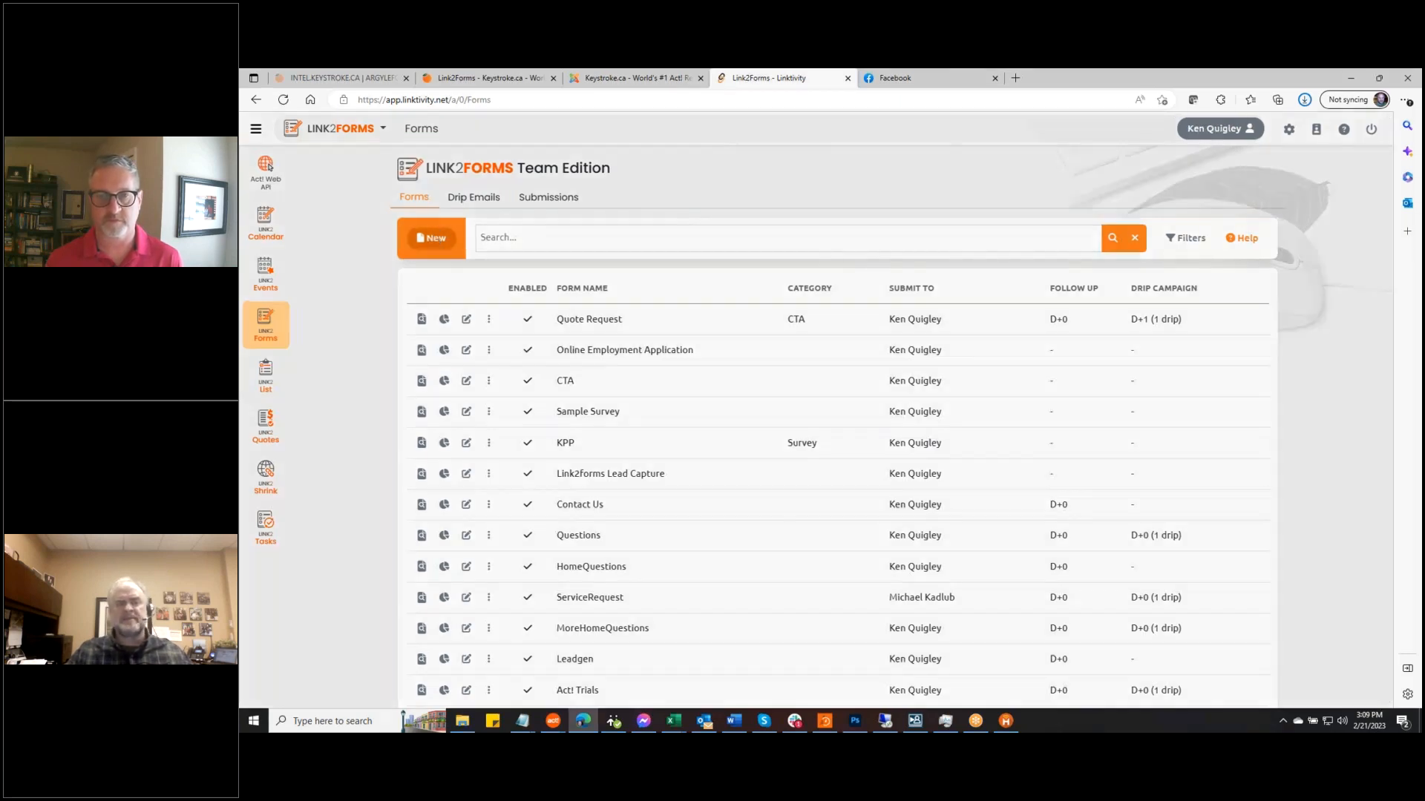
# Create a form named 'John's Quote Request' with a linked group
pyautogui.click(680, 206)
pyautogui.write('Jo')
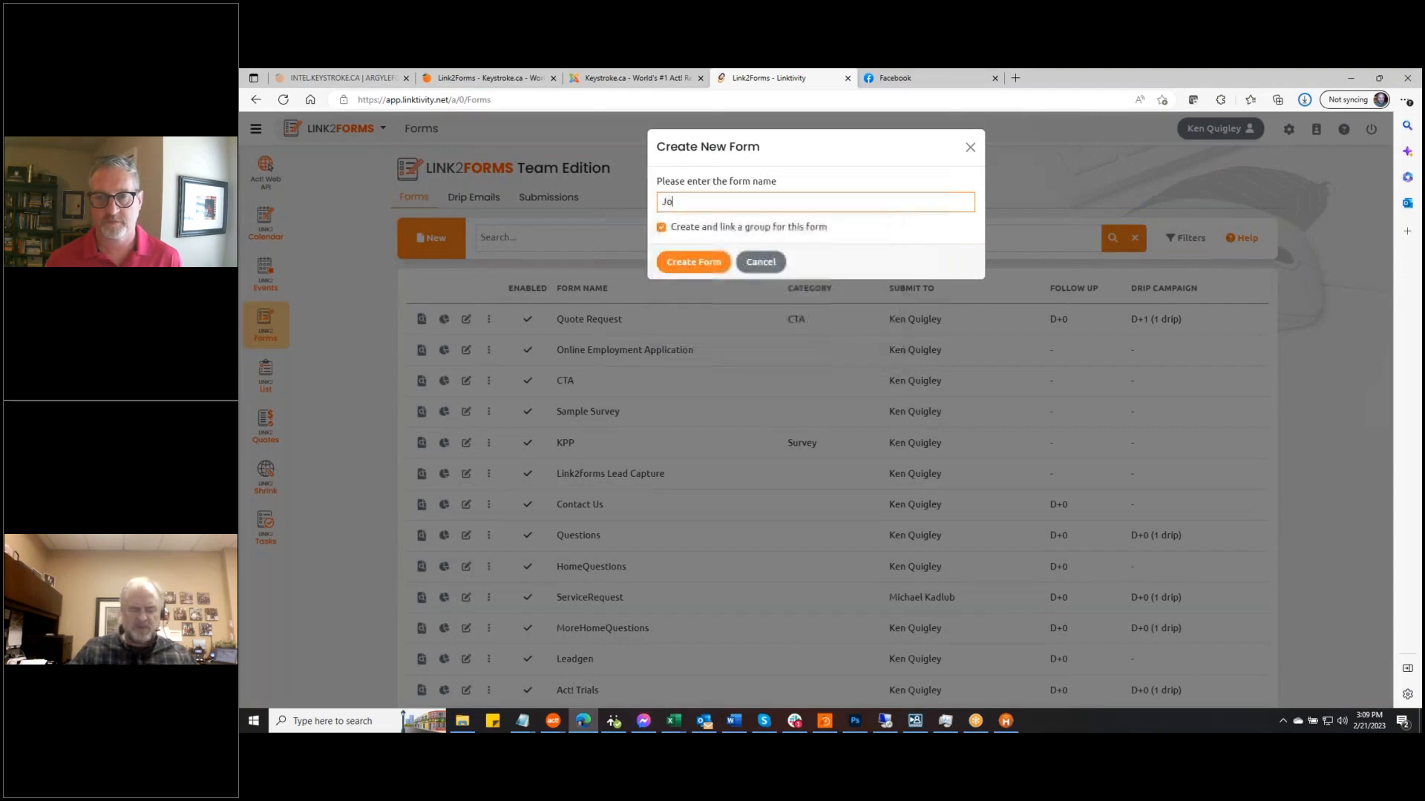
pyautogui.write("hn's Quote Request")
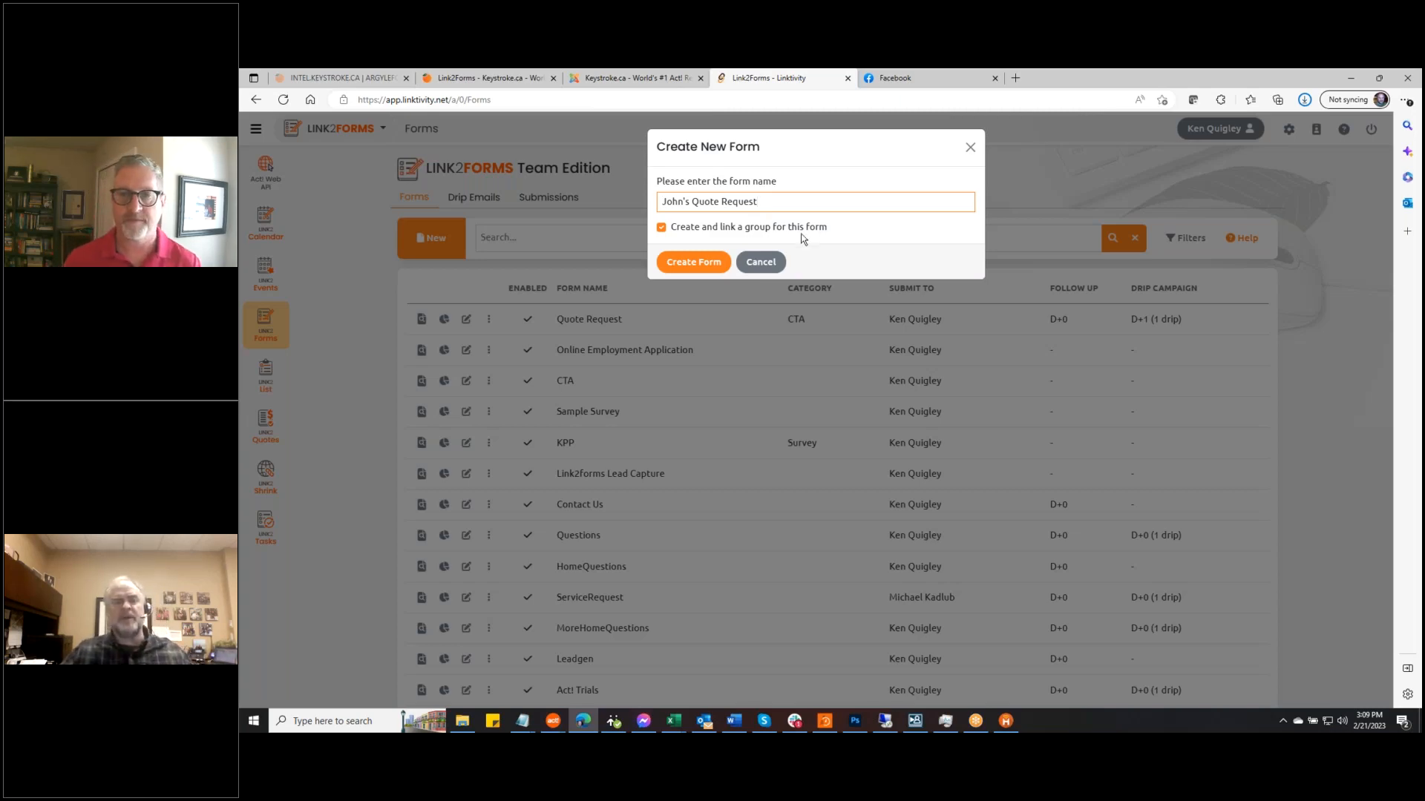
pyautogui.click(698, 262)
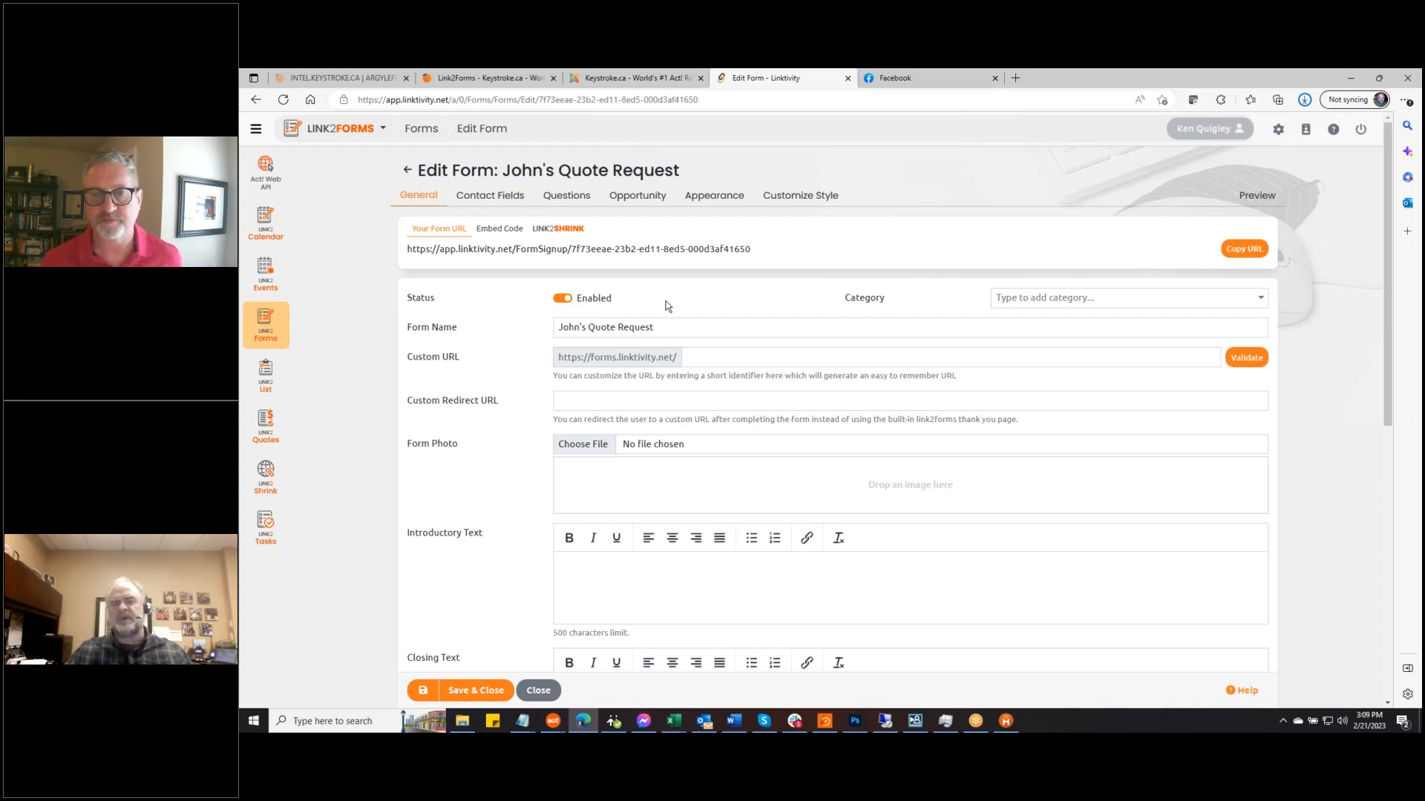
pyautogui.click(1263, 297)
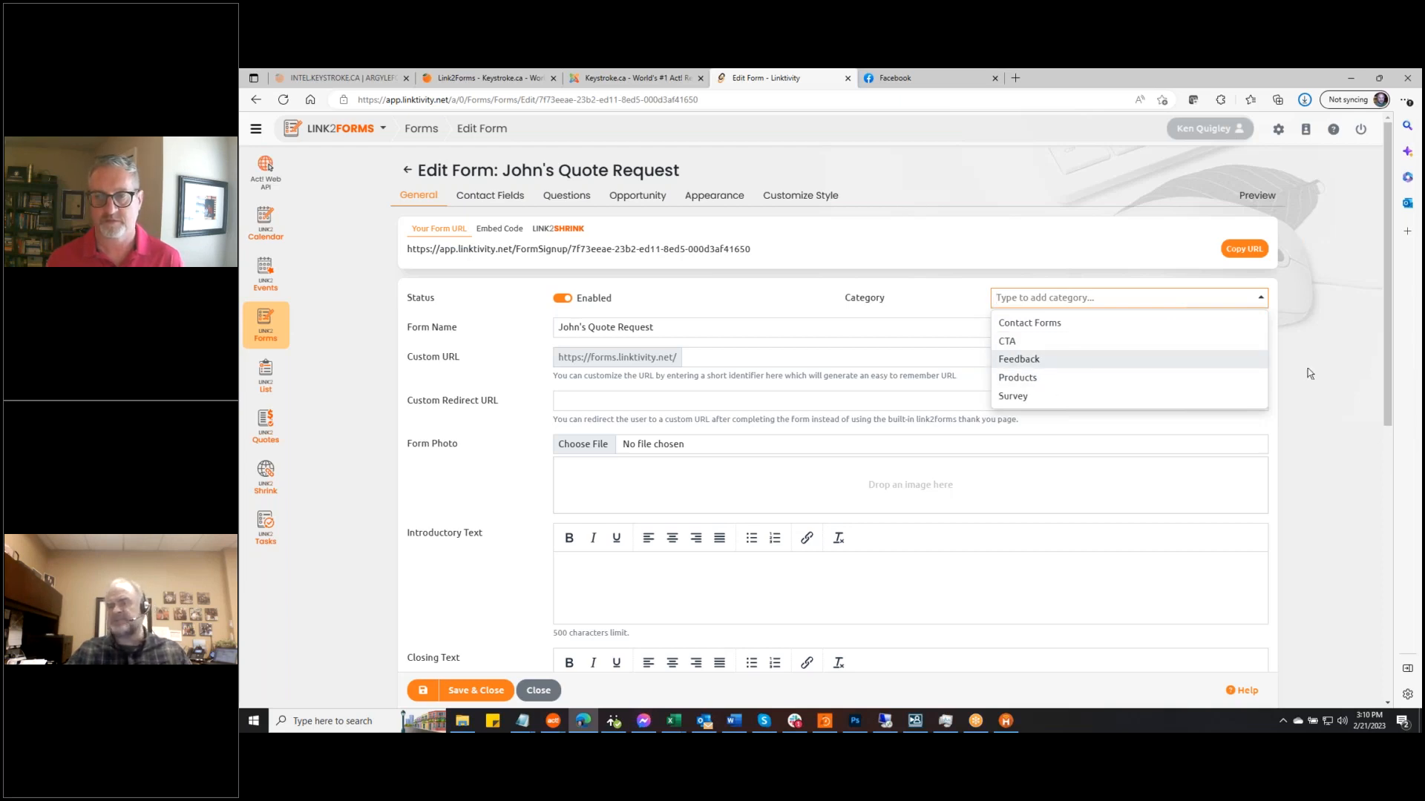
pyautogui.click(1329, 352)
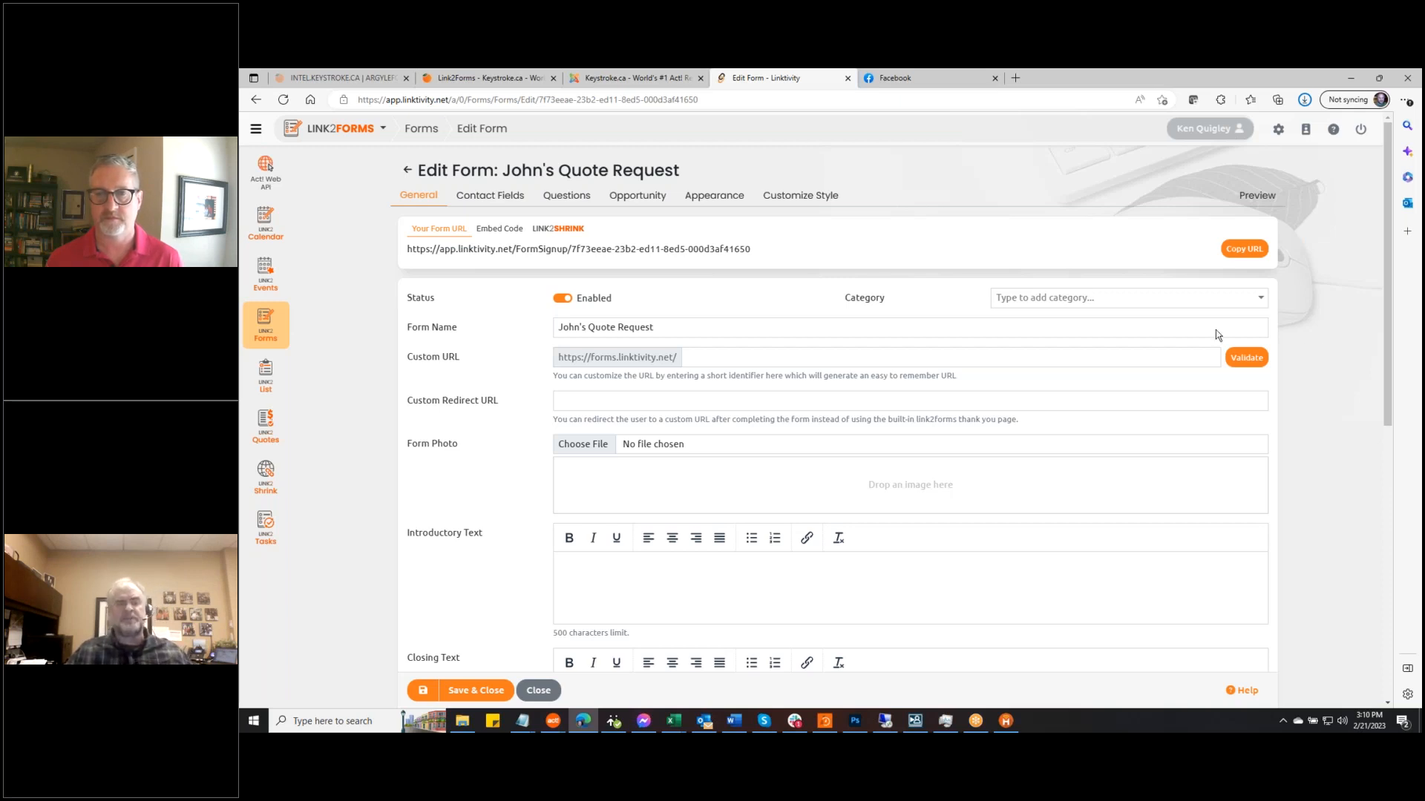
# Set the custom URL identifier to 'Johsquotes', validate its availability, and save the form
pyautogui.click(723, 360)
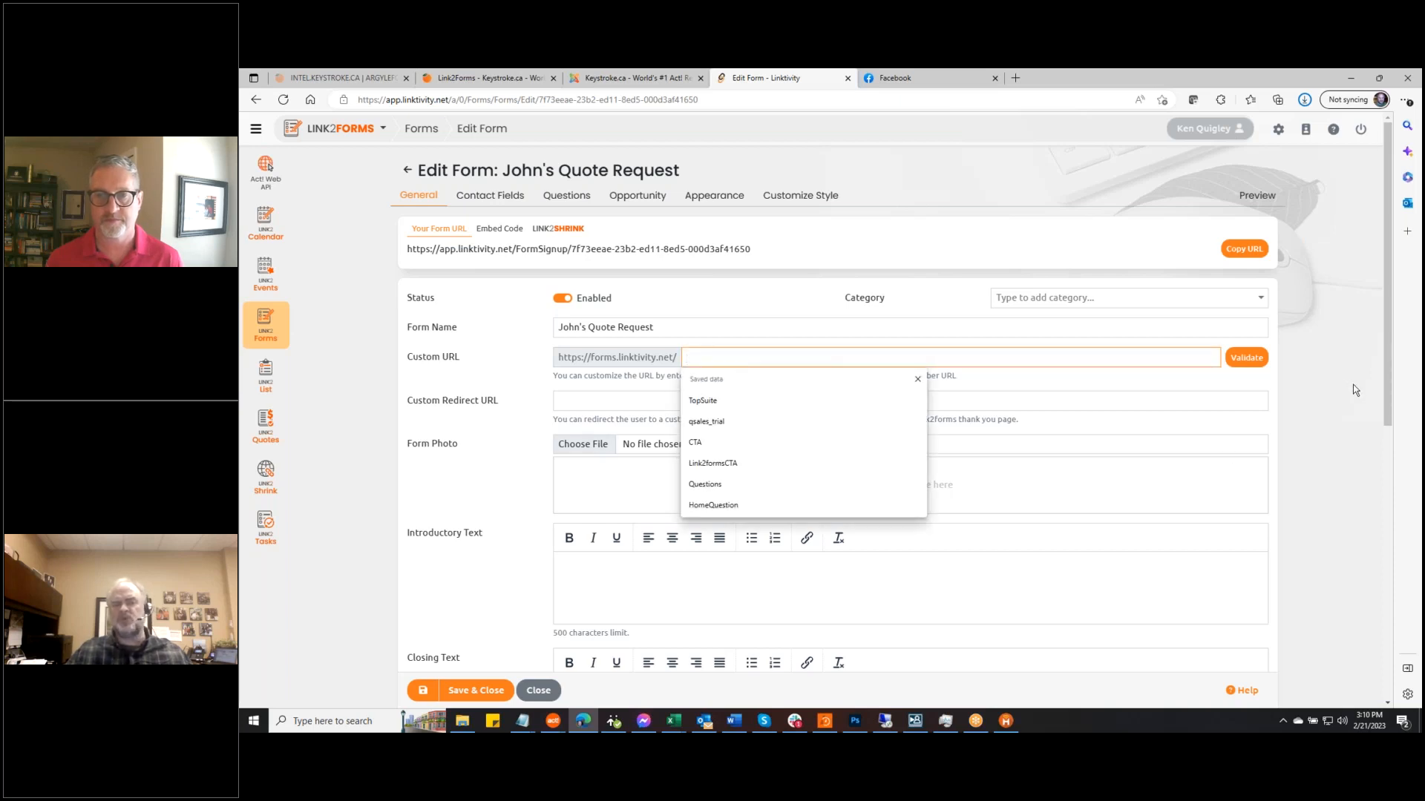
pyautogui.click(1353, 385)
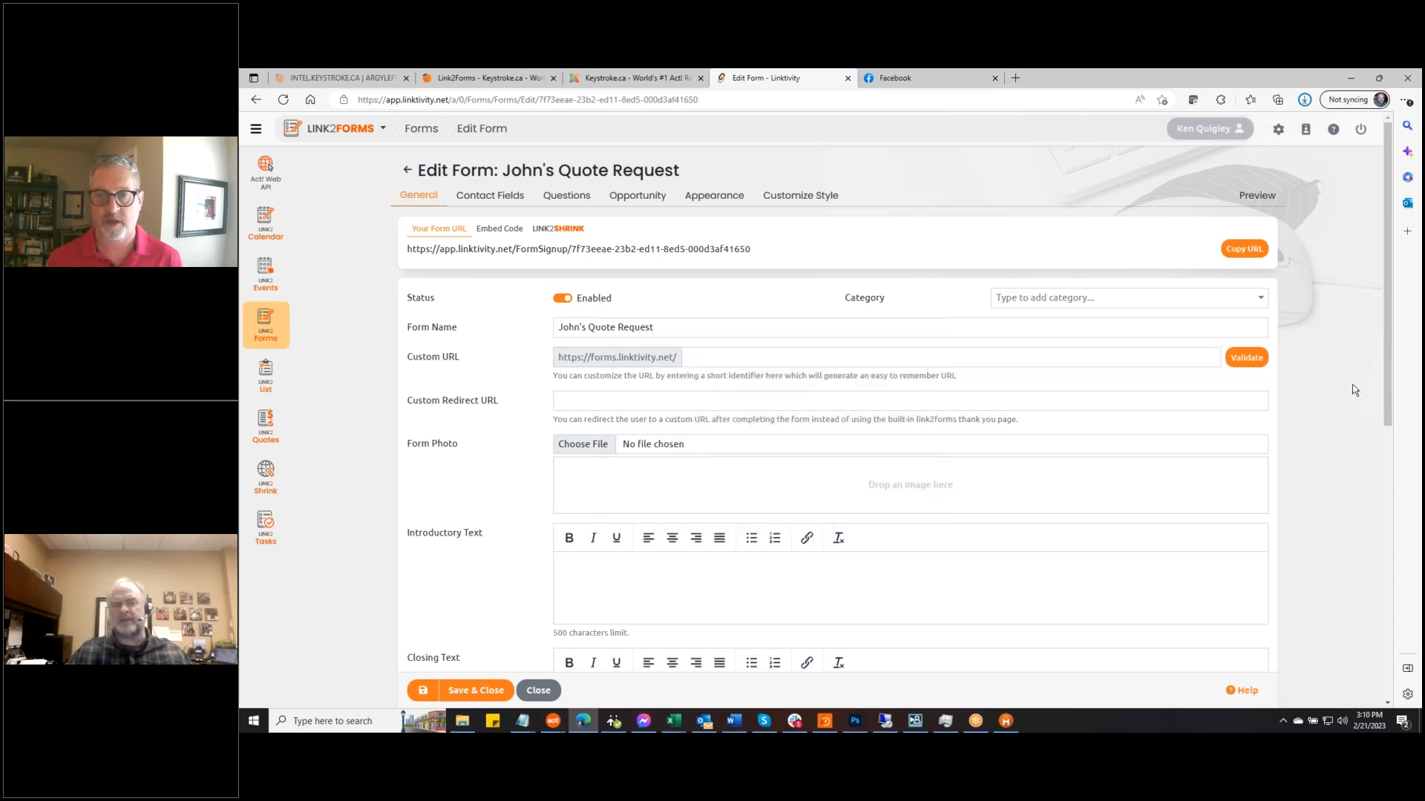
pyautogui.click(697, 357)
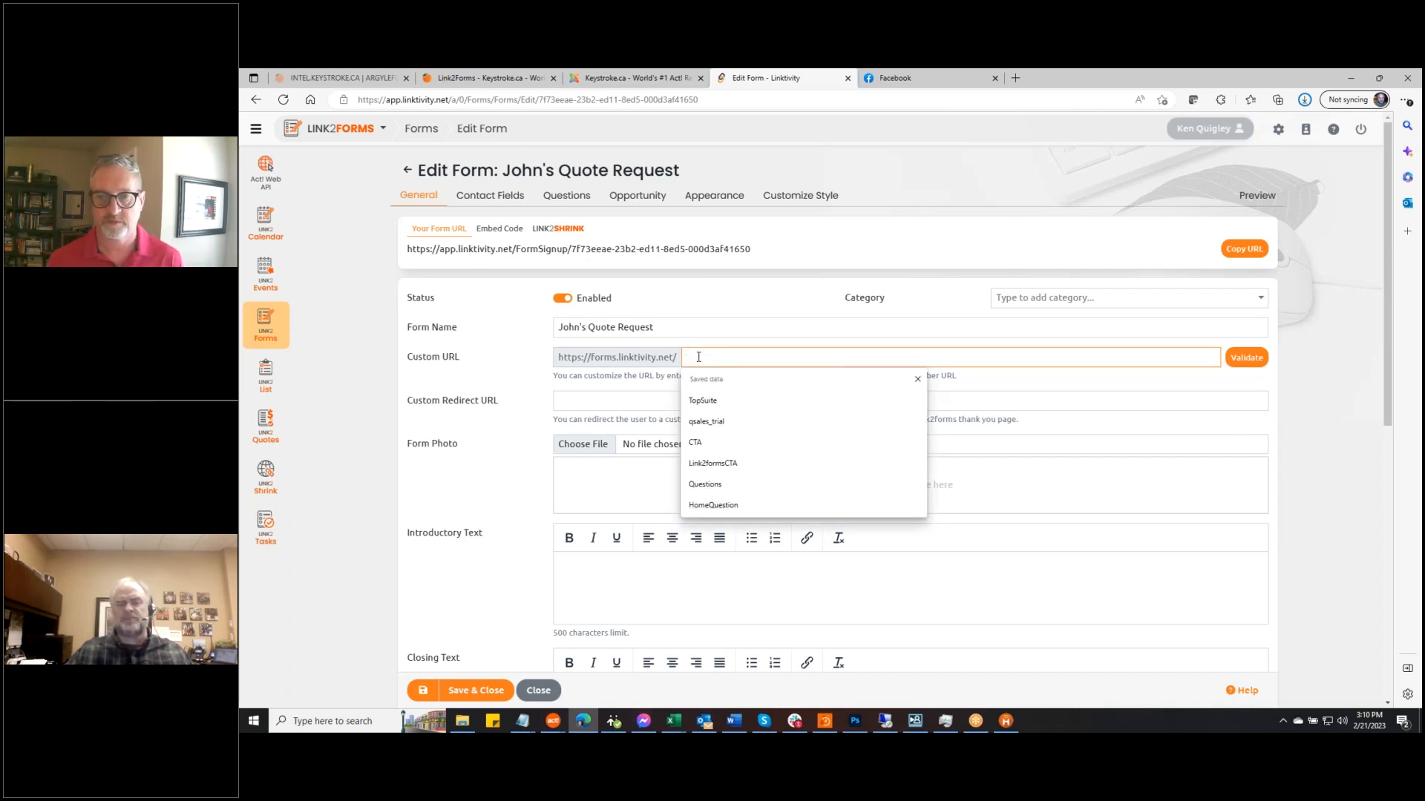
pyautogui.write('Joh')
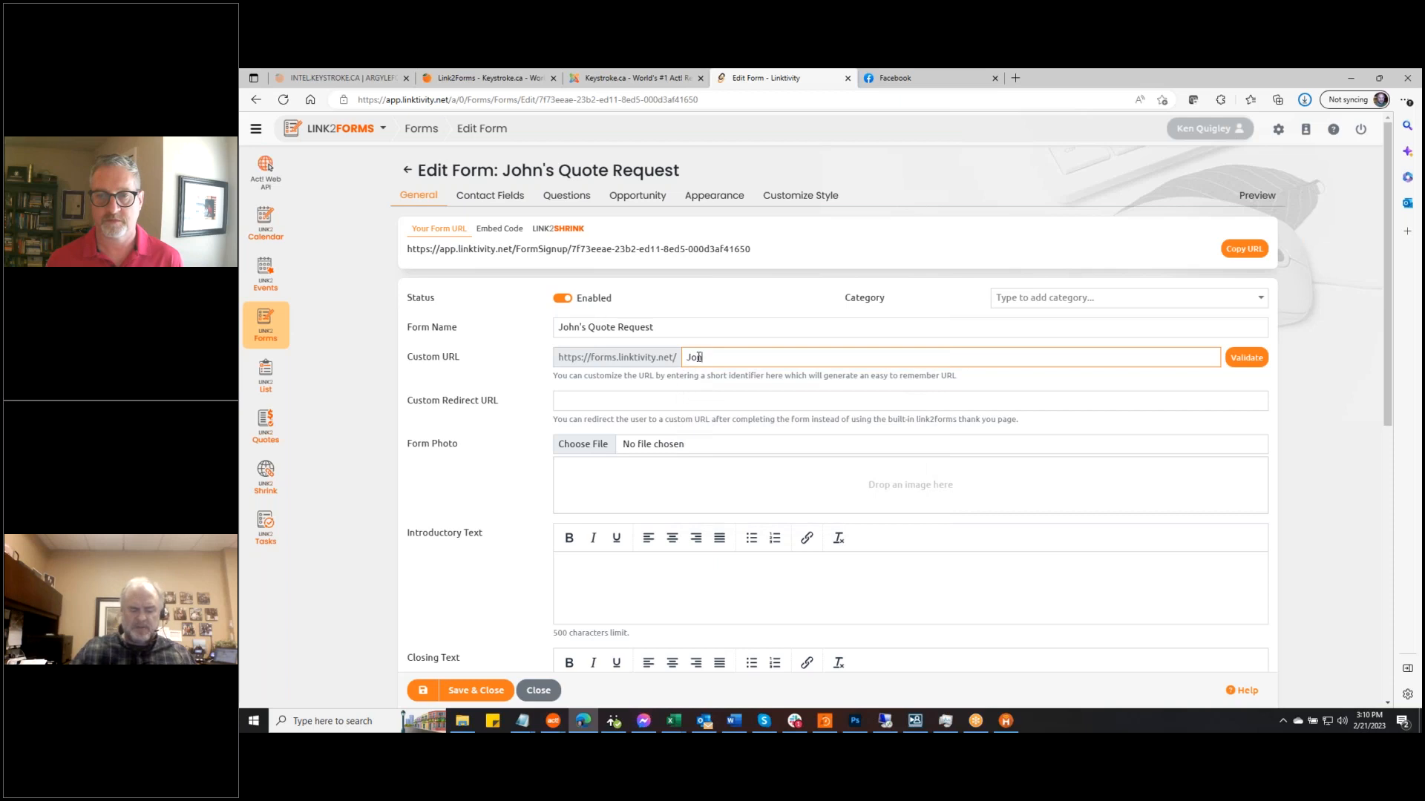
pyautogui.write('squotes')
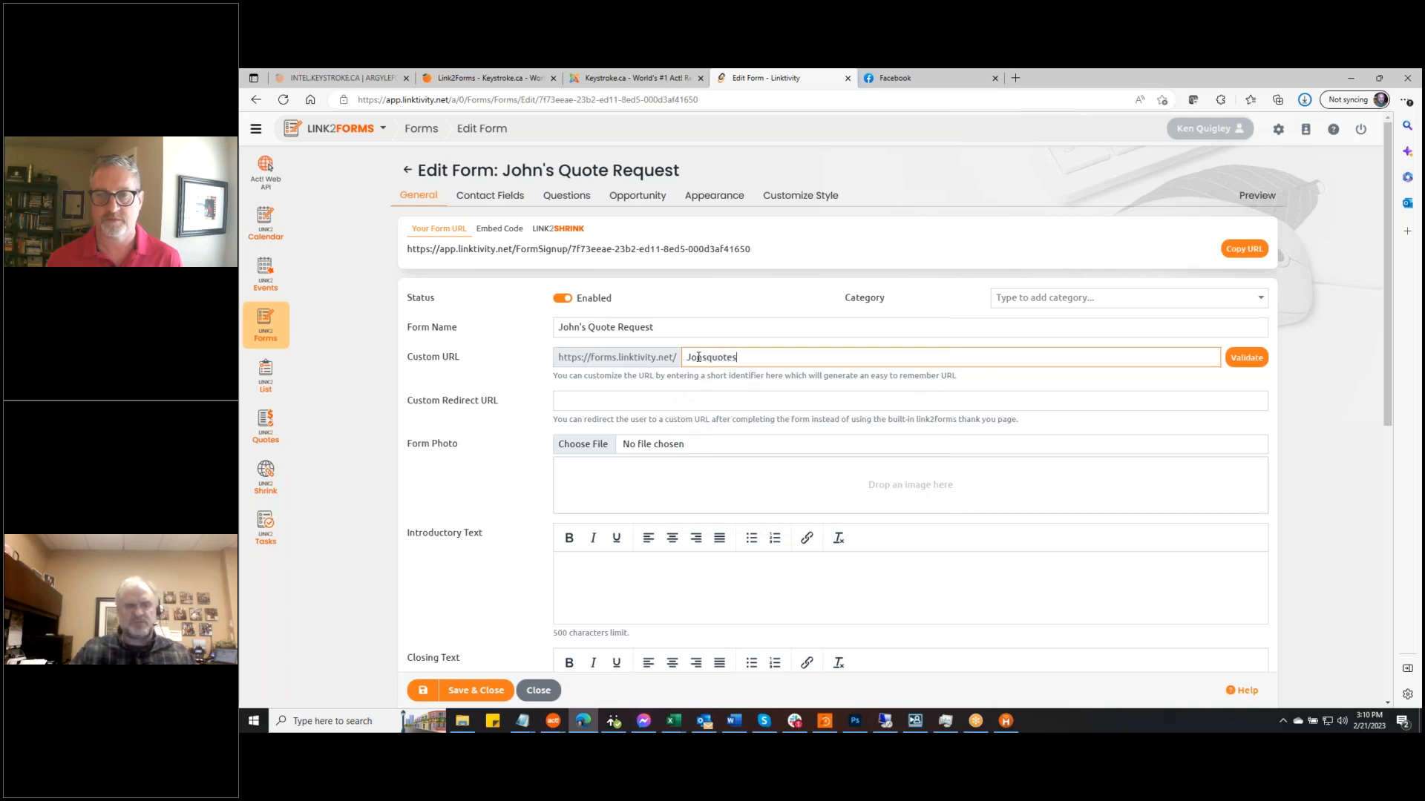
pyautogui.press('Tab')
pyautogui.click(1253, 363)
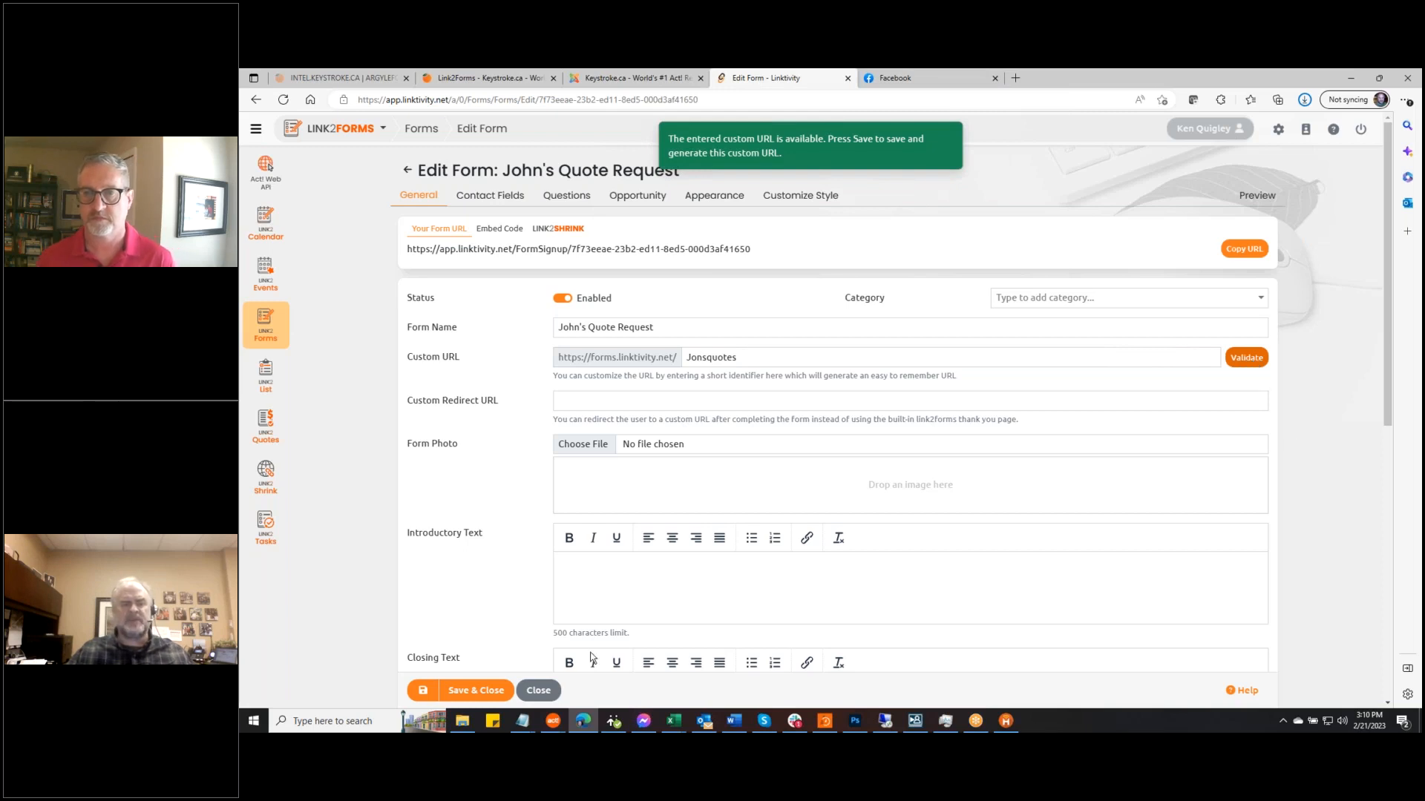
pyautogui.click(423, 690)
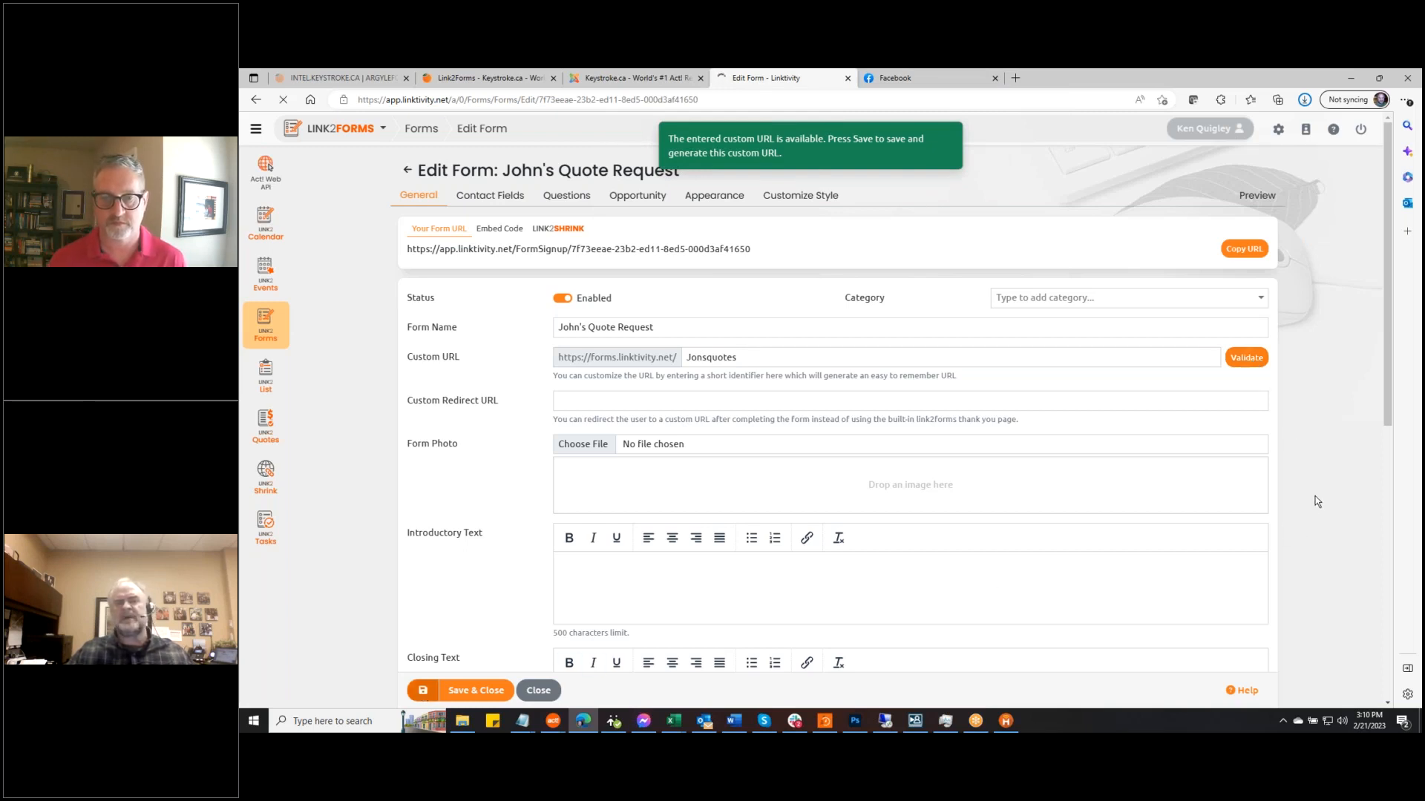
pyautogui.scroll(-3, 1318, 502)
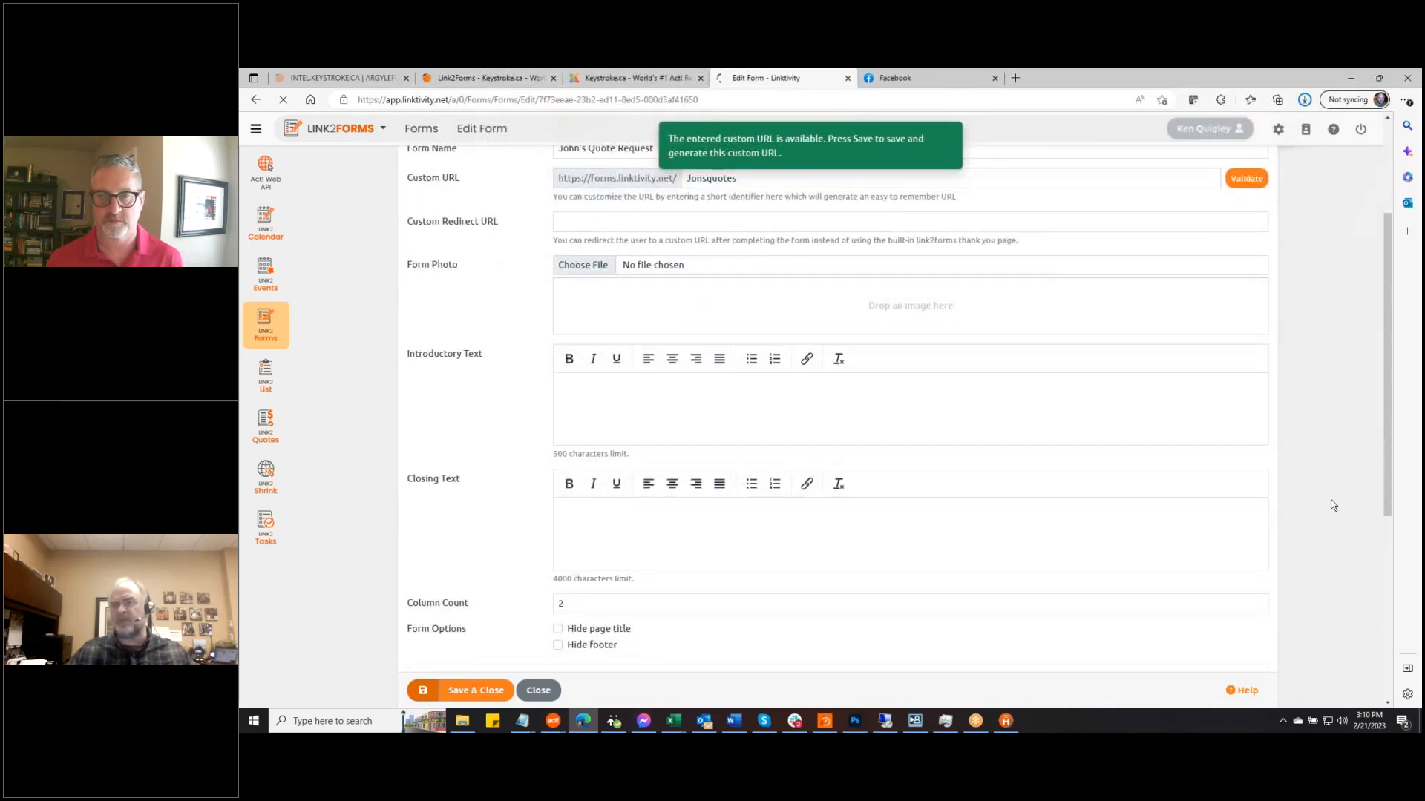
pyautogui.scroll(3, 1337, 491)
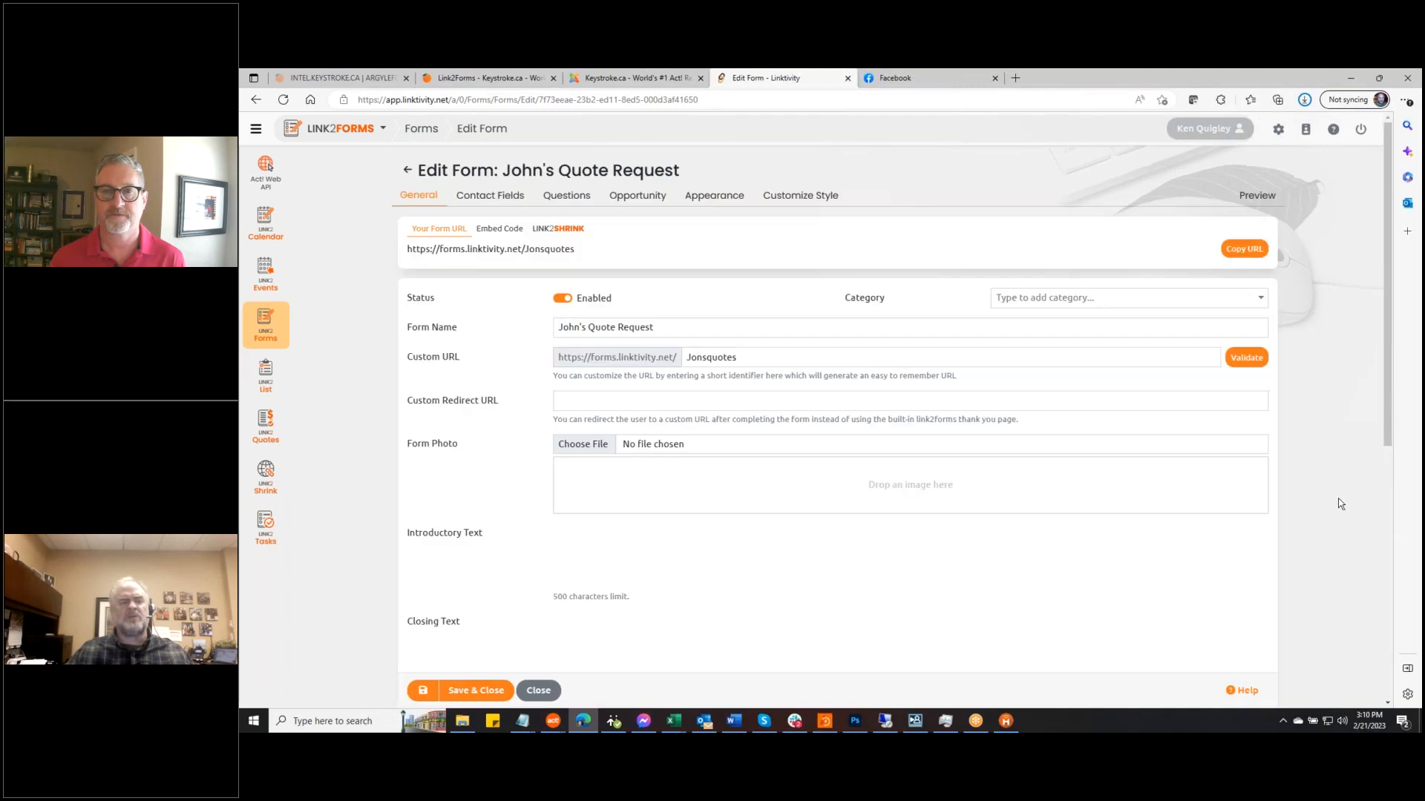
pyautogui.scroll(-2, 1340, 501)
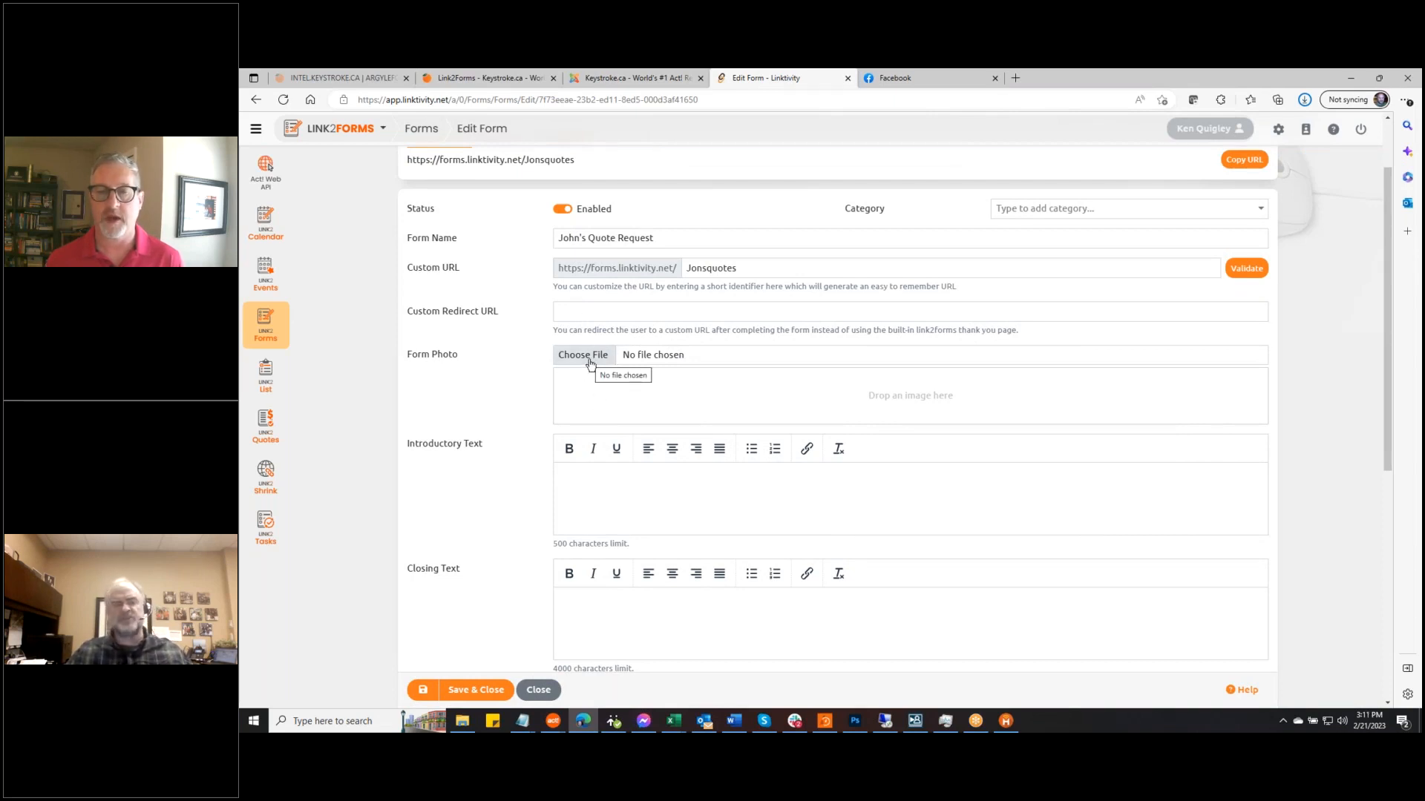
pyautogui.scroll(-1, 712, 452)
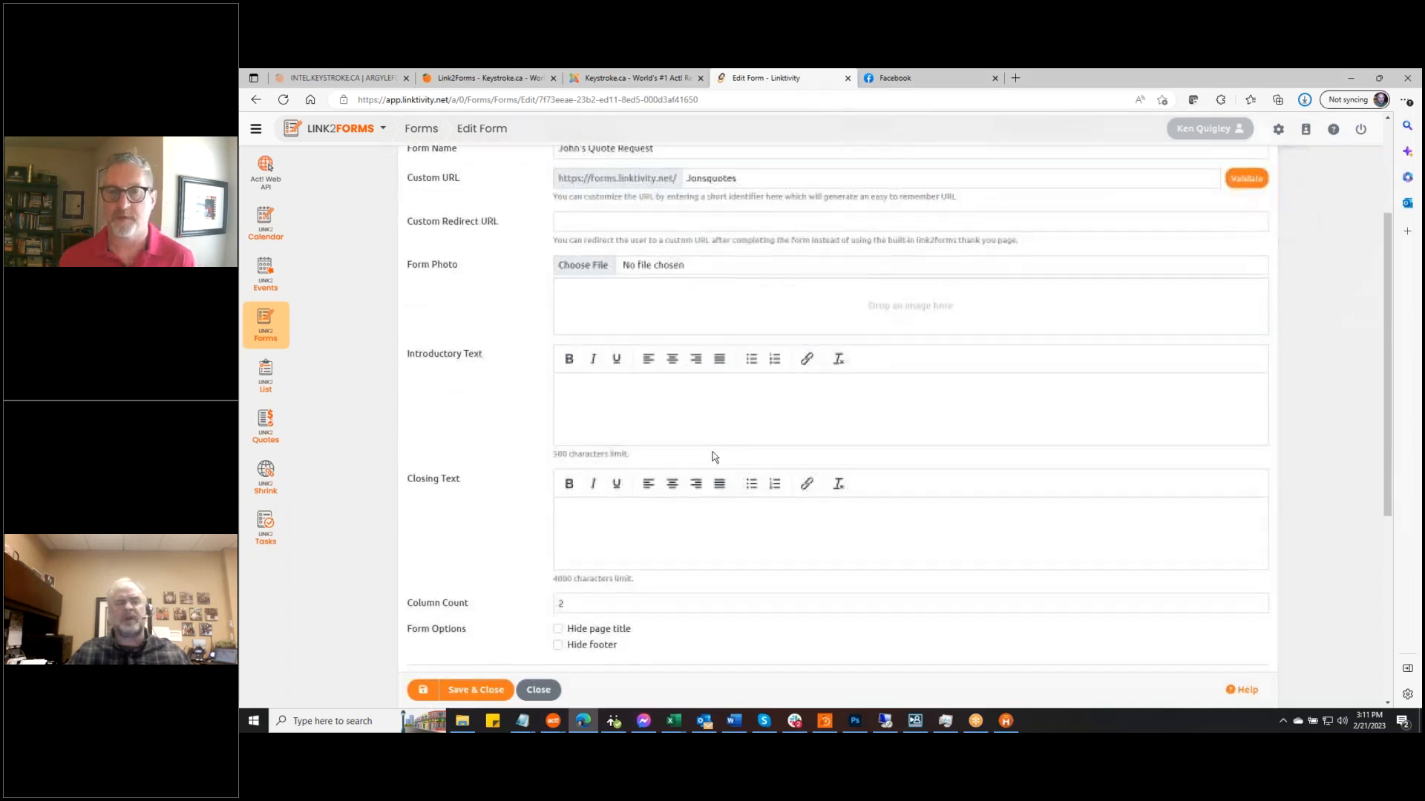
pyautogui.click(643, 389)
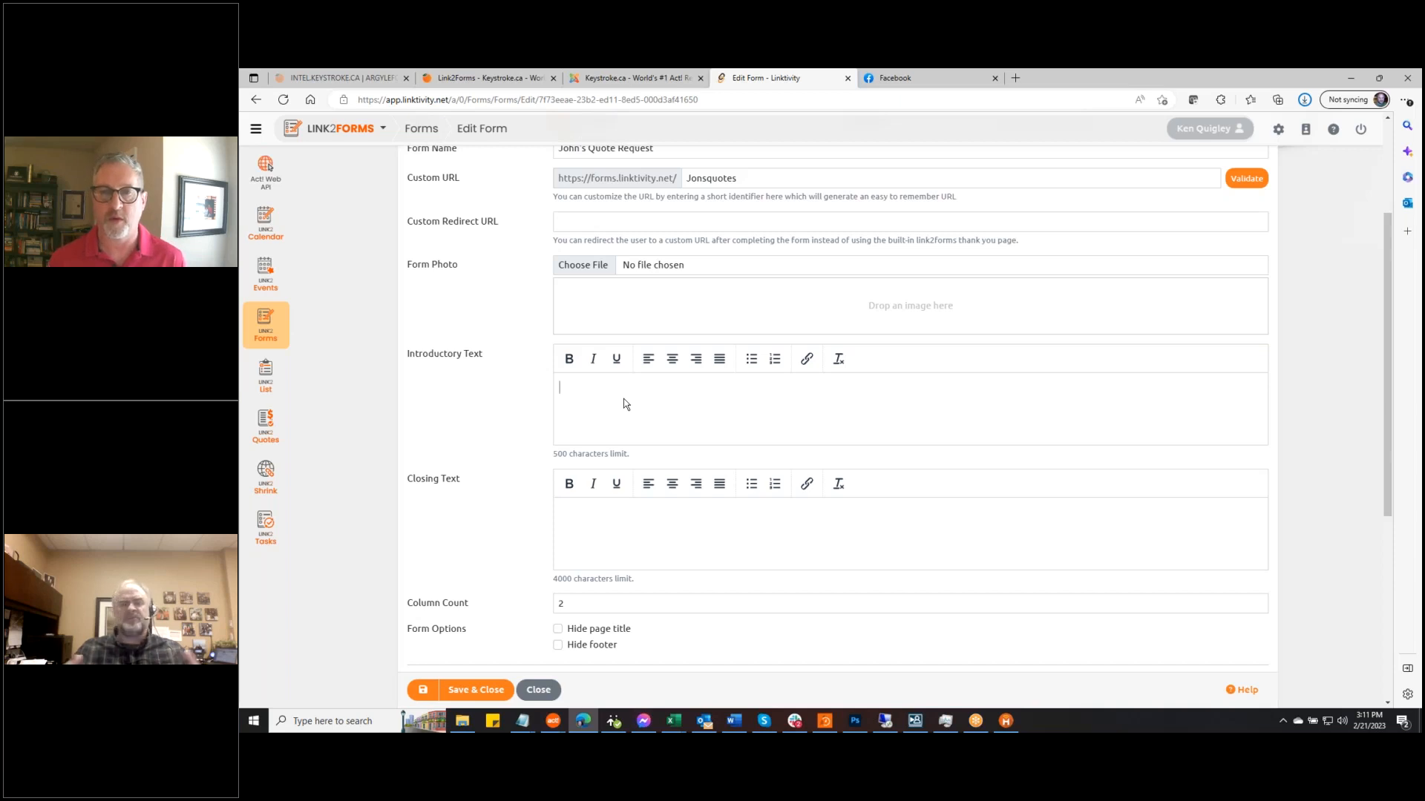
pyautogui.click(616, 517)
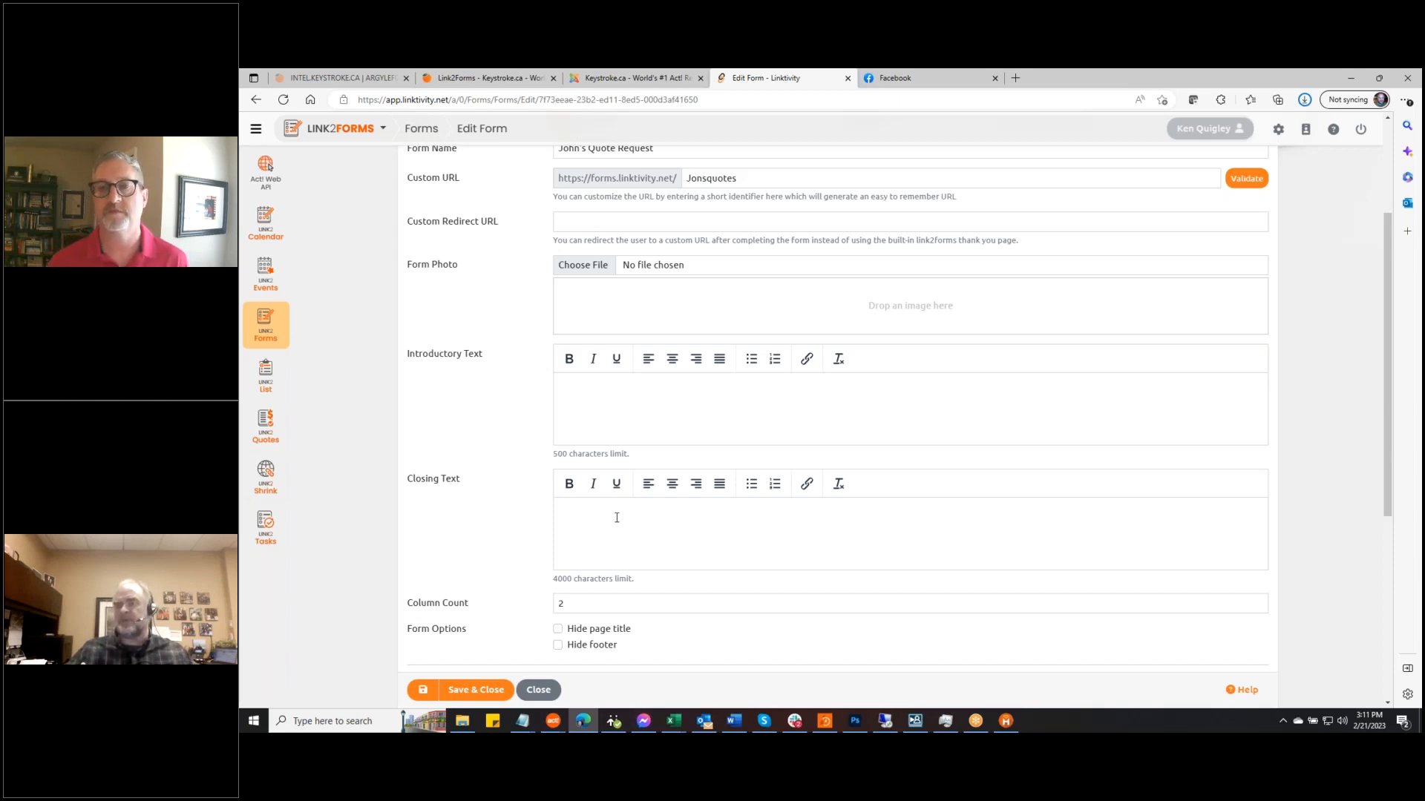
pyautogui.scroll(-1, 421, 523)
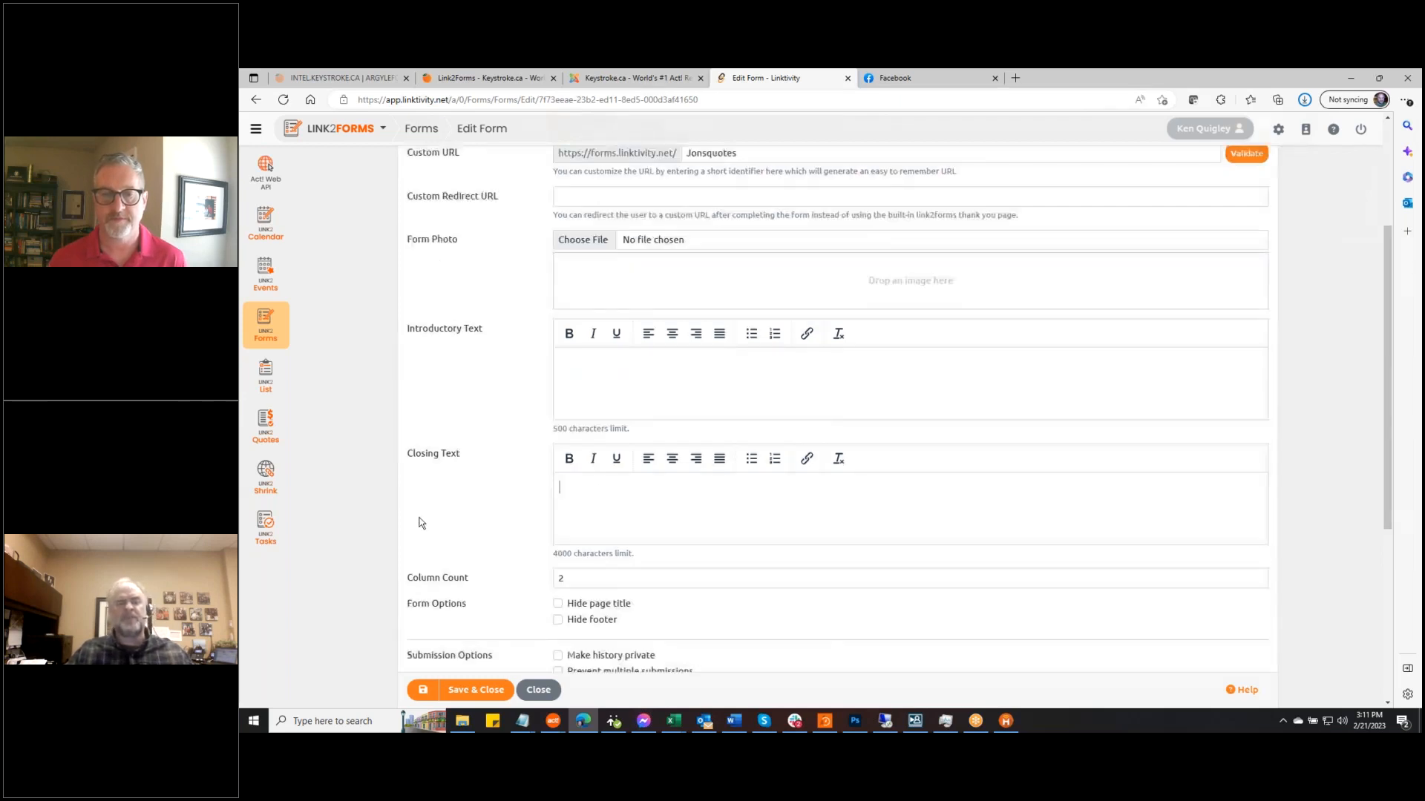
pyautogui.scroll(-2, 421, 523)
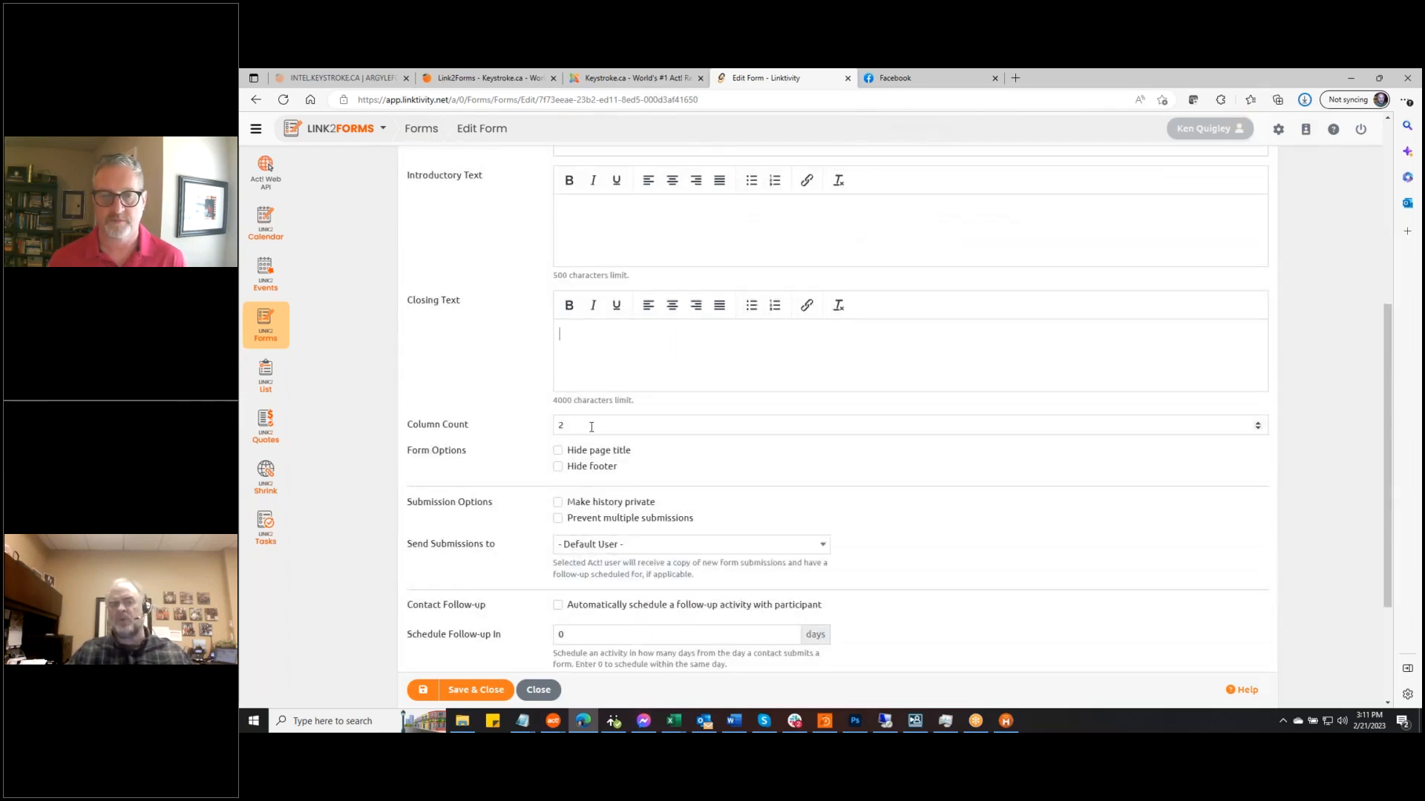
pyautogui.click(474, 82)
pyautogui.scroll(10, 1124, 462)
pyautogui.scroll(15, 1125, 468)
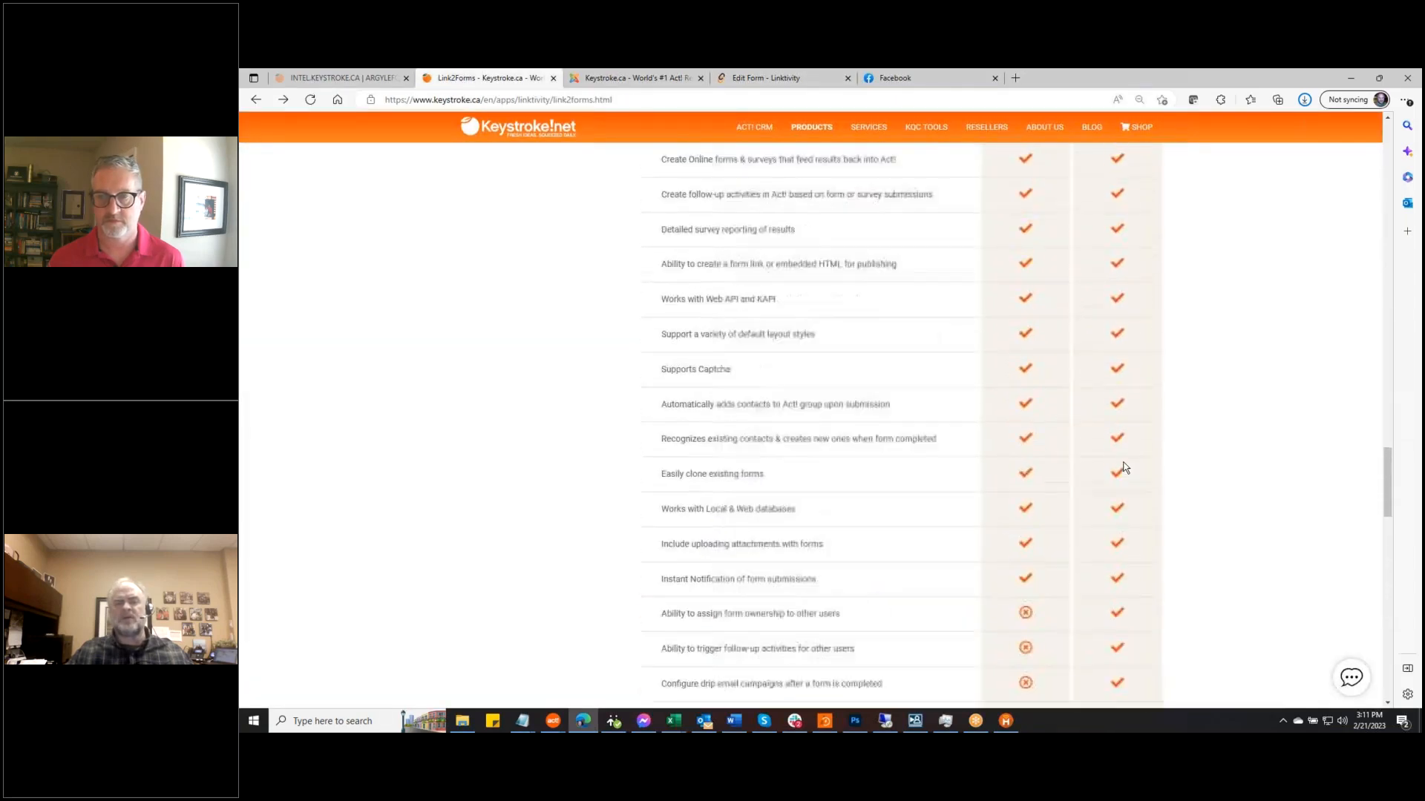
pyautogui.scroll(10, 1125, 467)
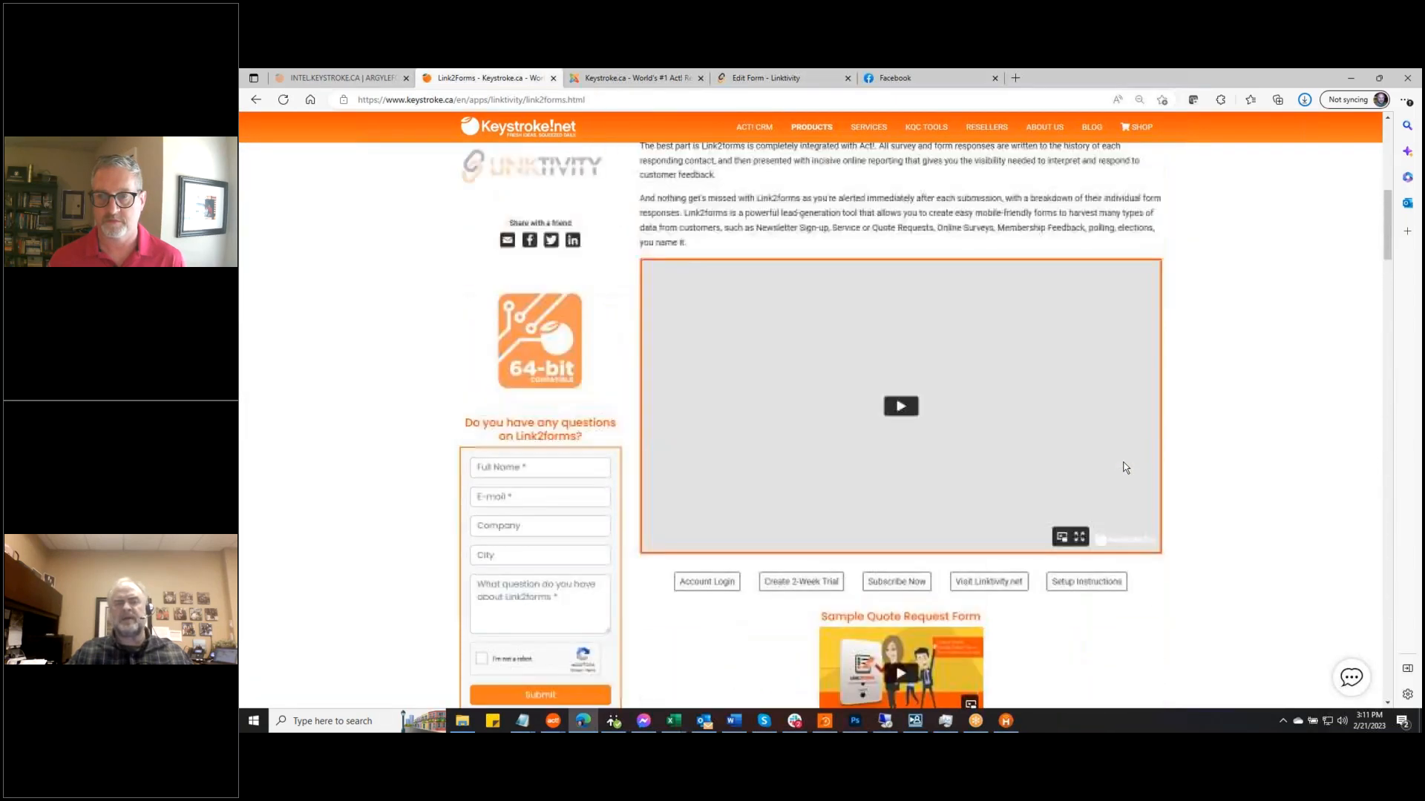
pyautogui.scroll(-5, 1124, 468)
pyautogui.scroll(-8, 1122, 467)
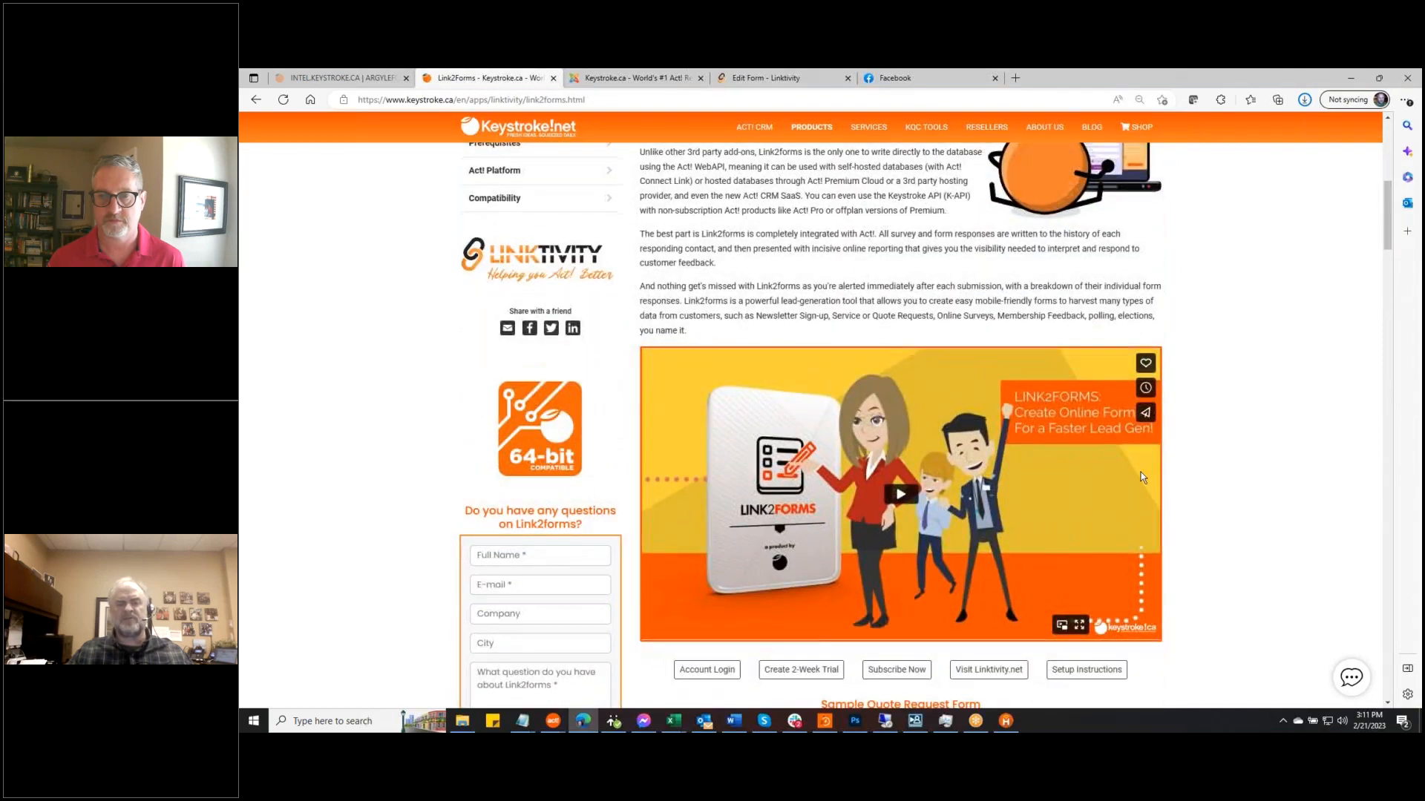
pyautogui.scroll(1, 1139, 471)
pyautogui.scroll(3, 1139, 470)
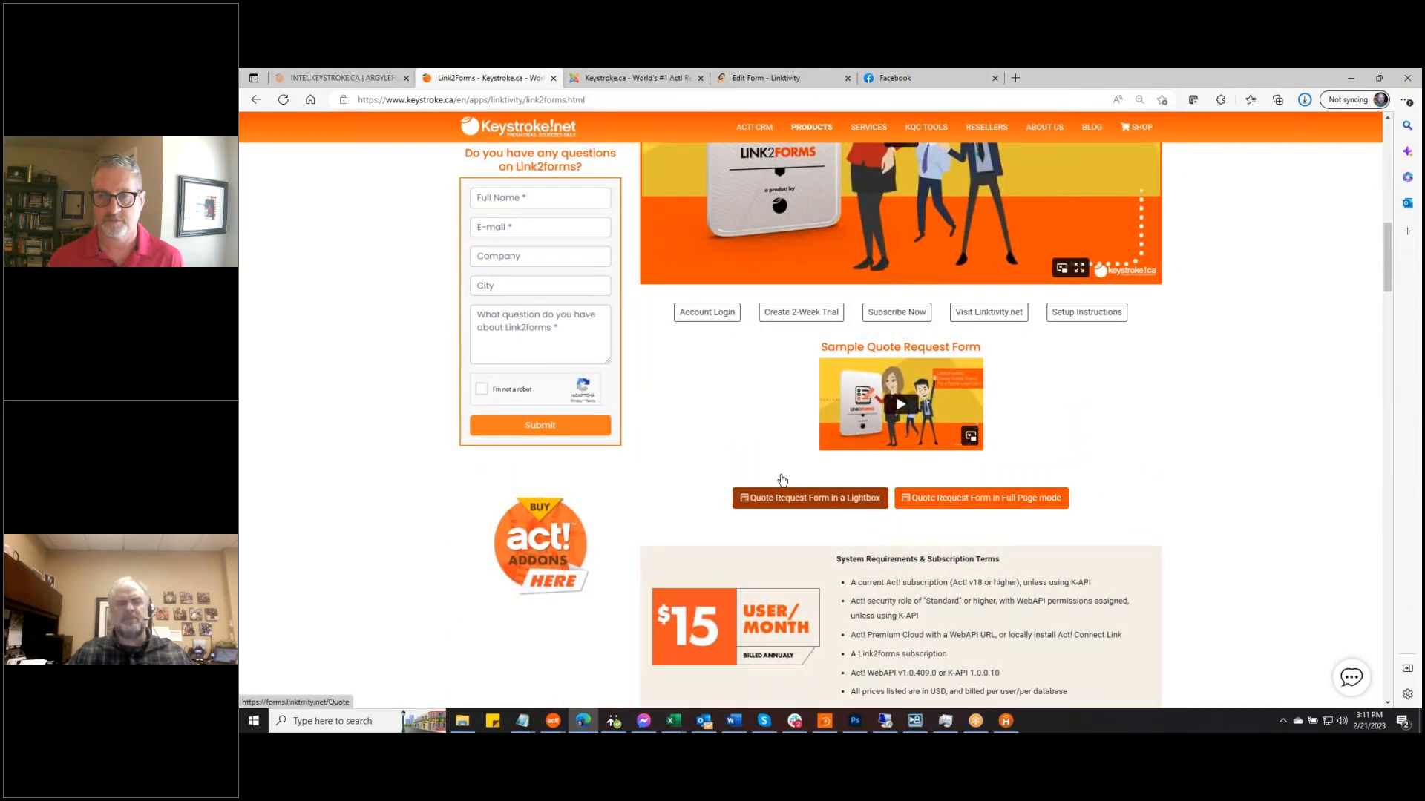
pyautogui.click(810, 498)
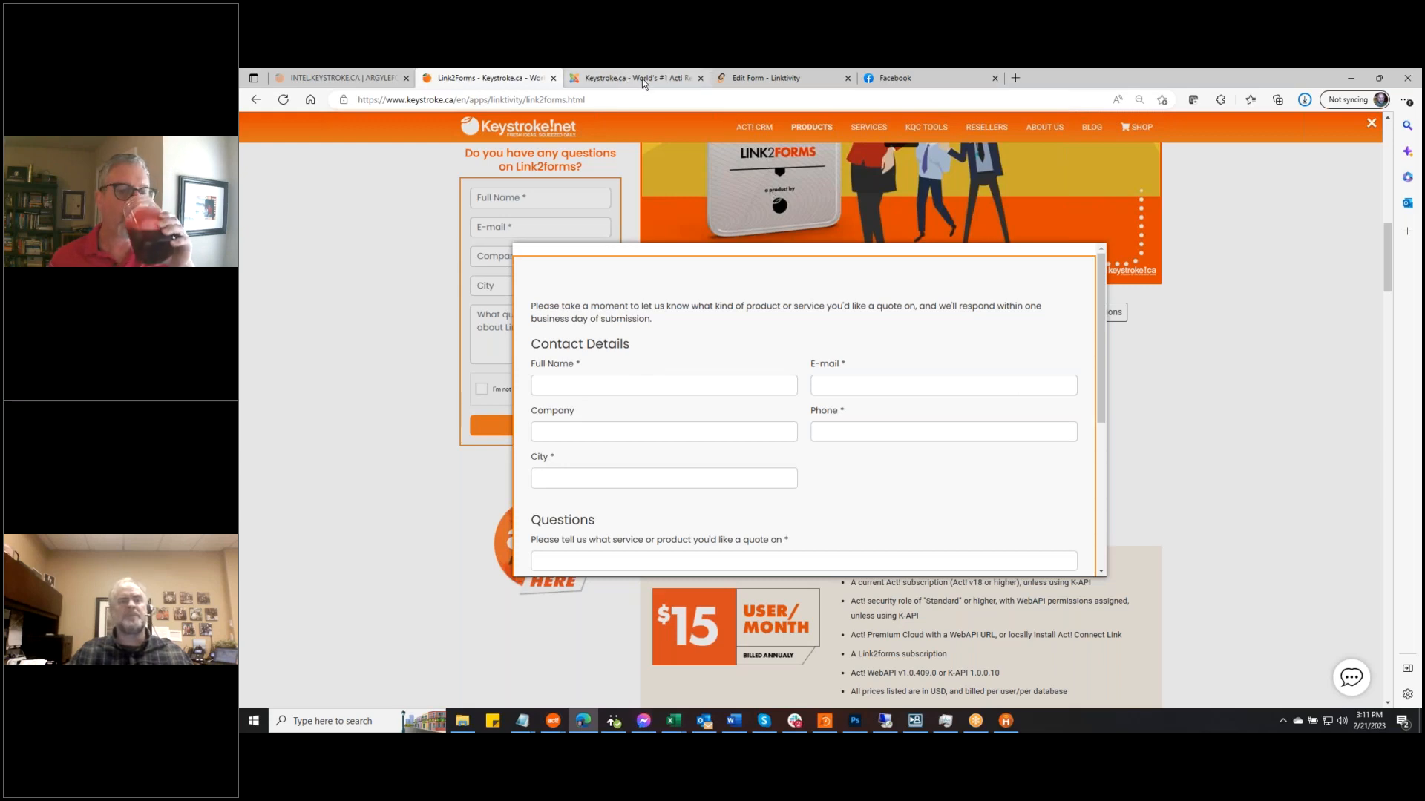
pyautogui.click(733, 84)
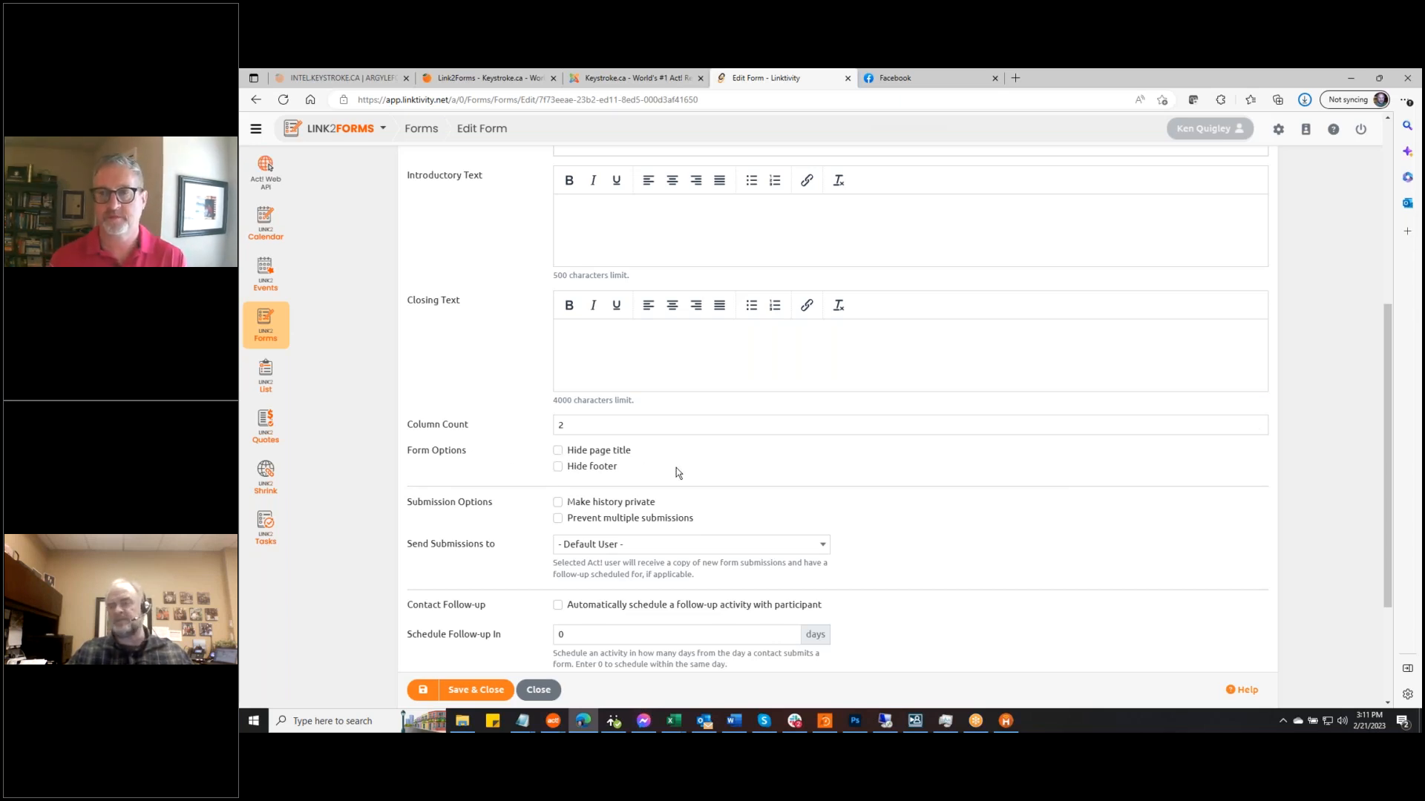
pyautogui.scroll(4, 774, 443)
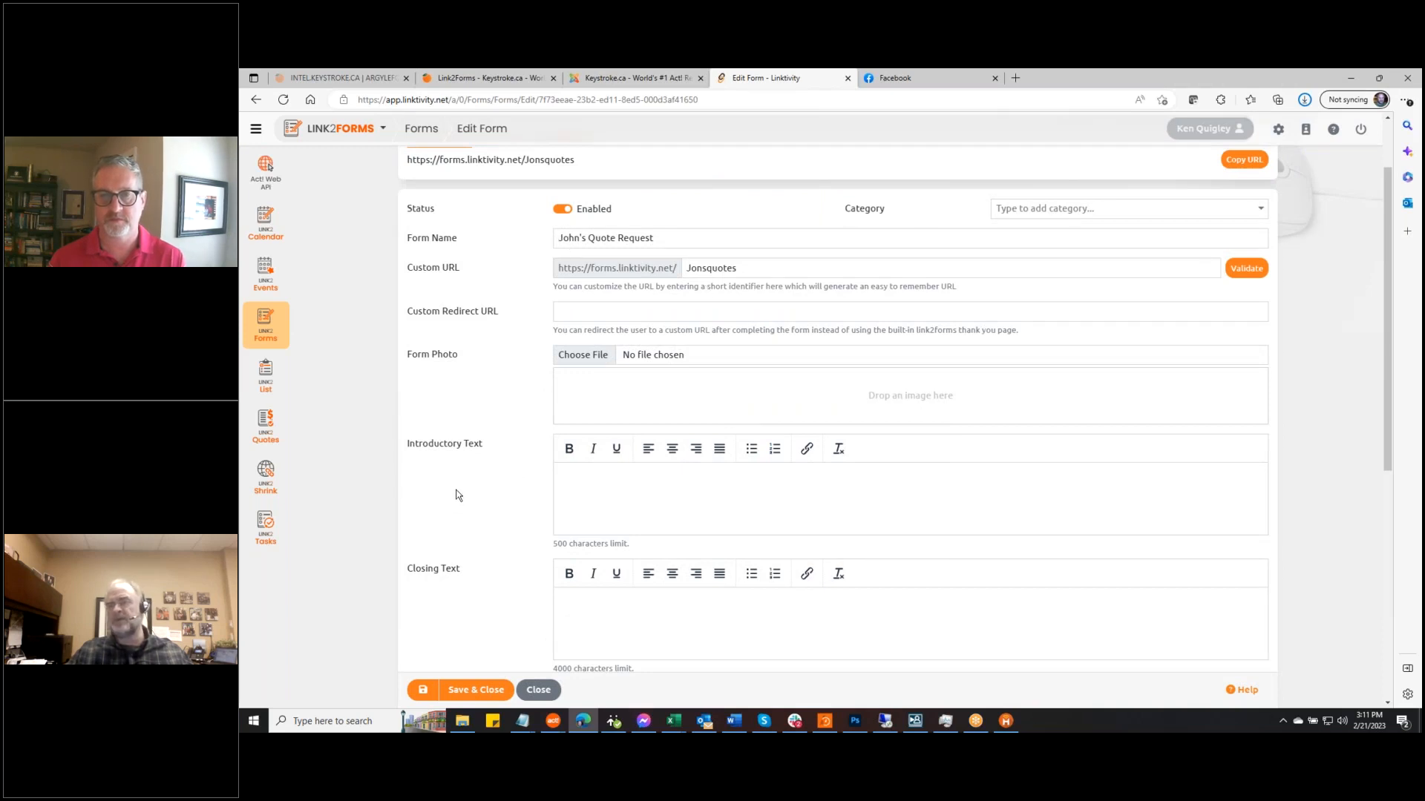
pyautogui.scroll(-5, 460, 497)
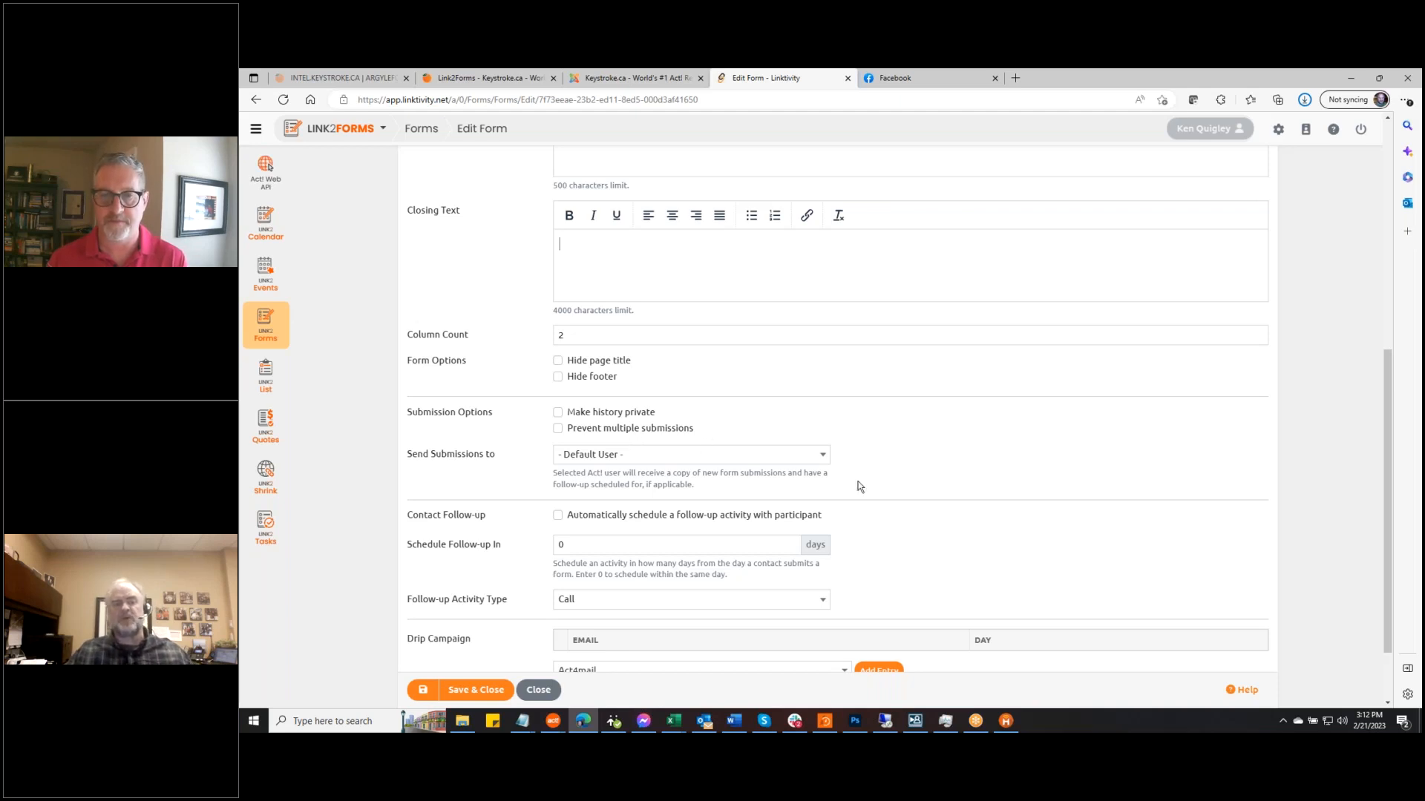
# Check the Send Submissions to user list without changing it, then scroll to follow-up options
pyautogui.click(822, 456)
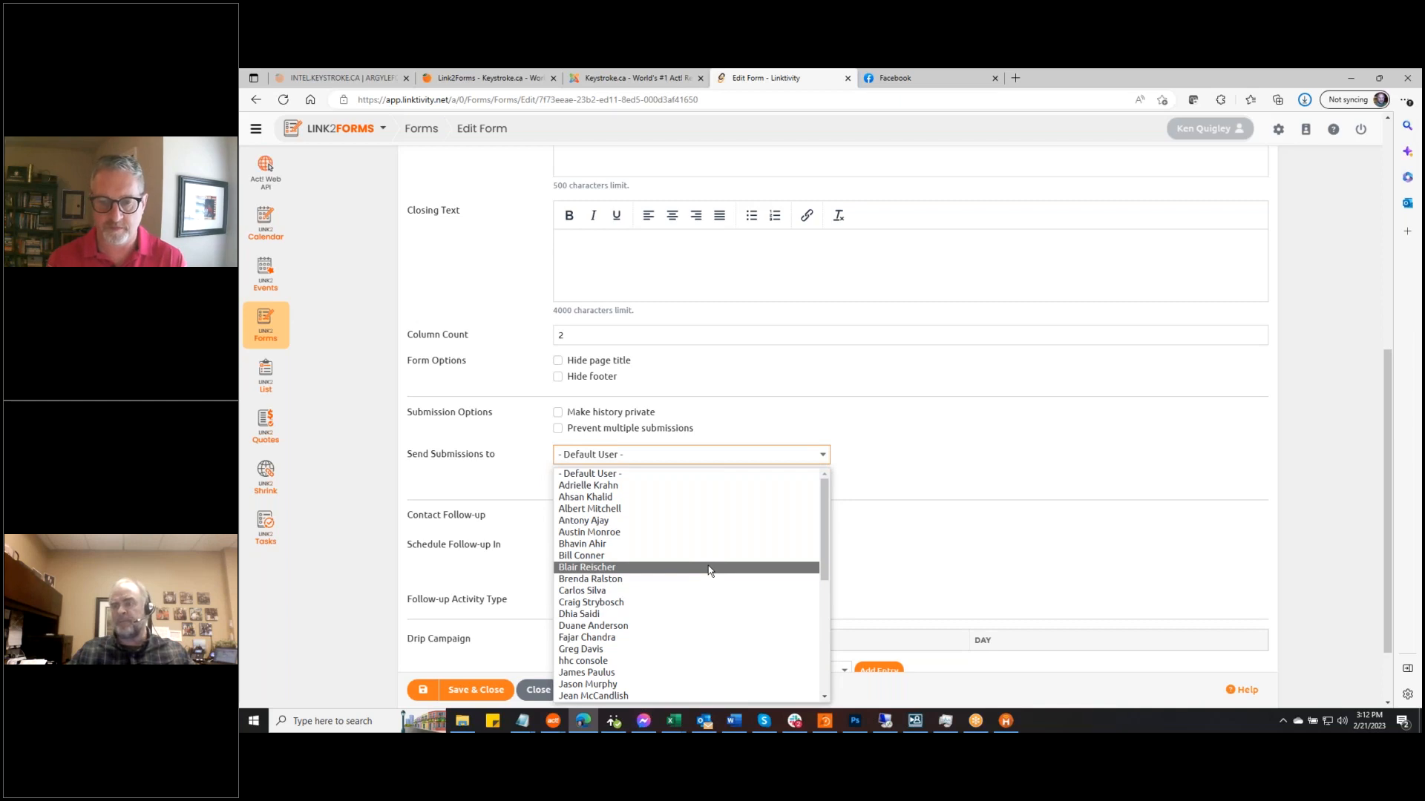
pyautogui.click(1008, 429)
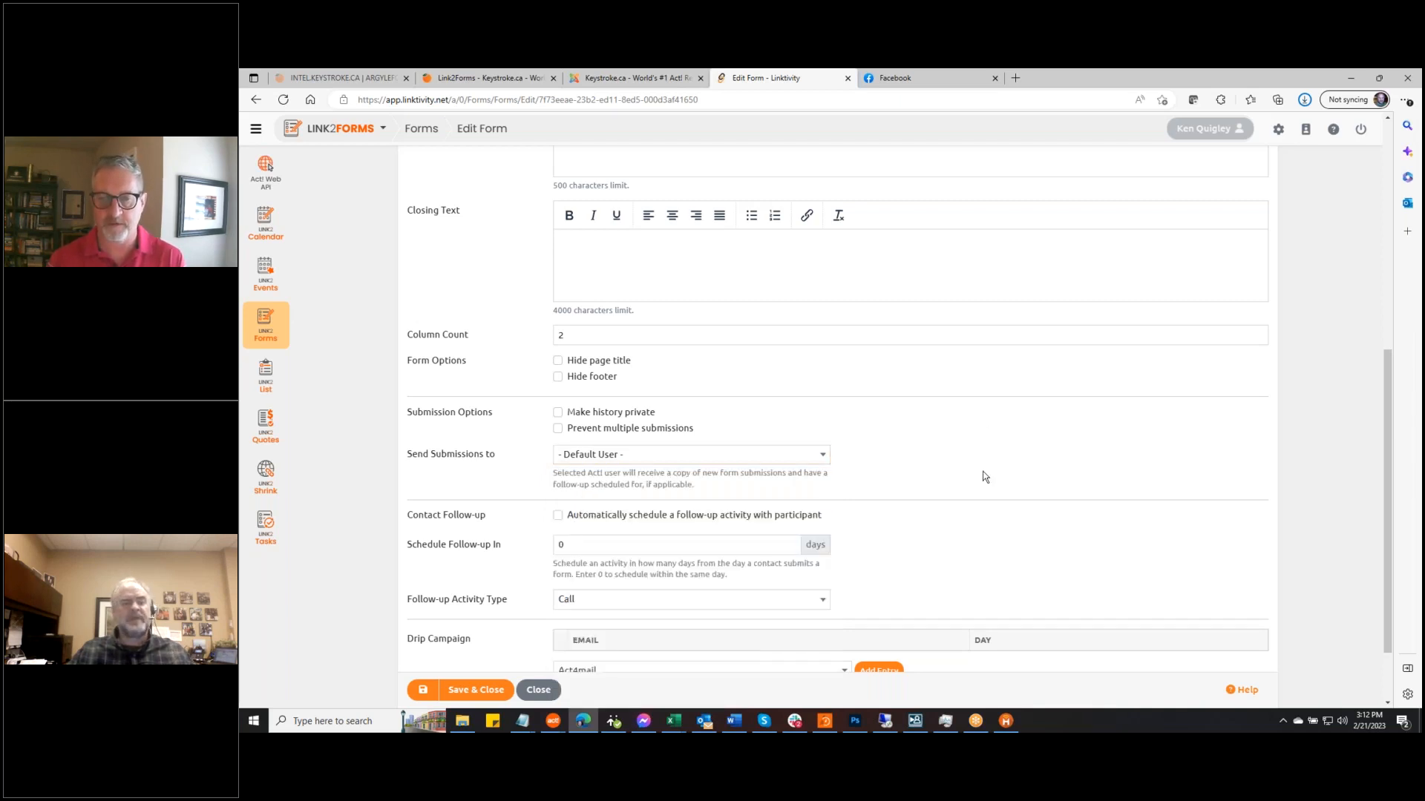
pyautogui.scroll(-2, 982, 472)
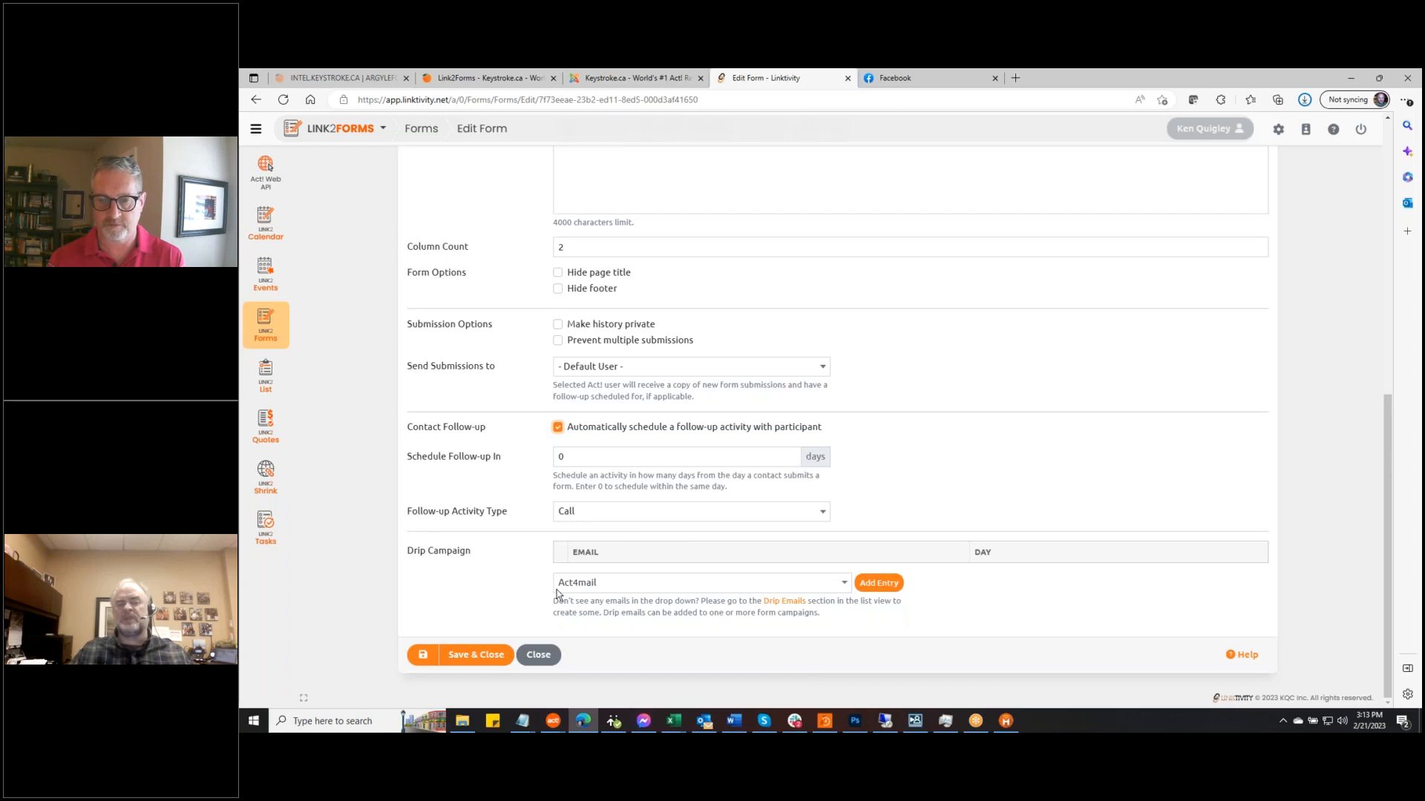
# Add the After Act! inquiry email to the drip campaign on day 1
pyautogui.click(846, 590)
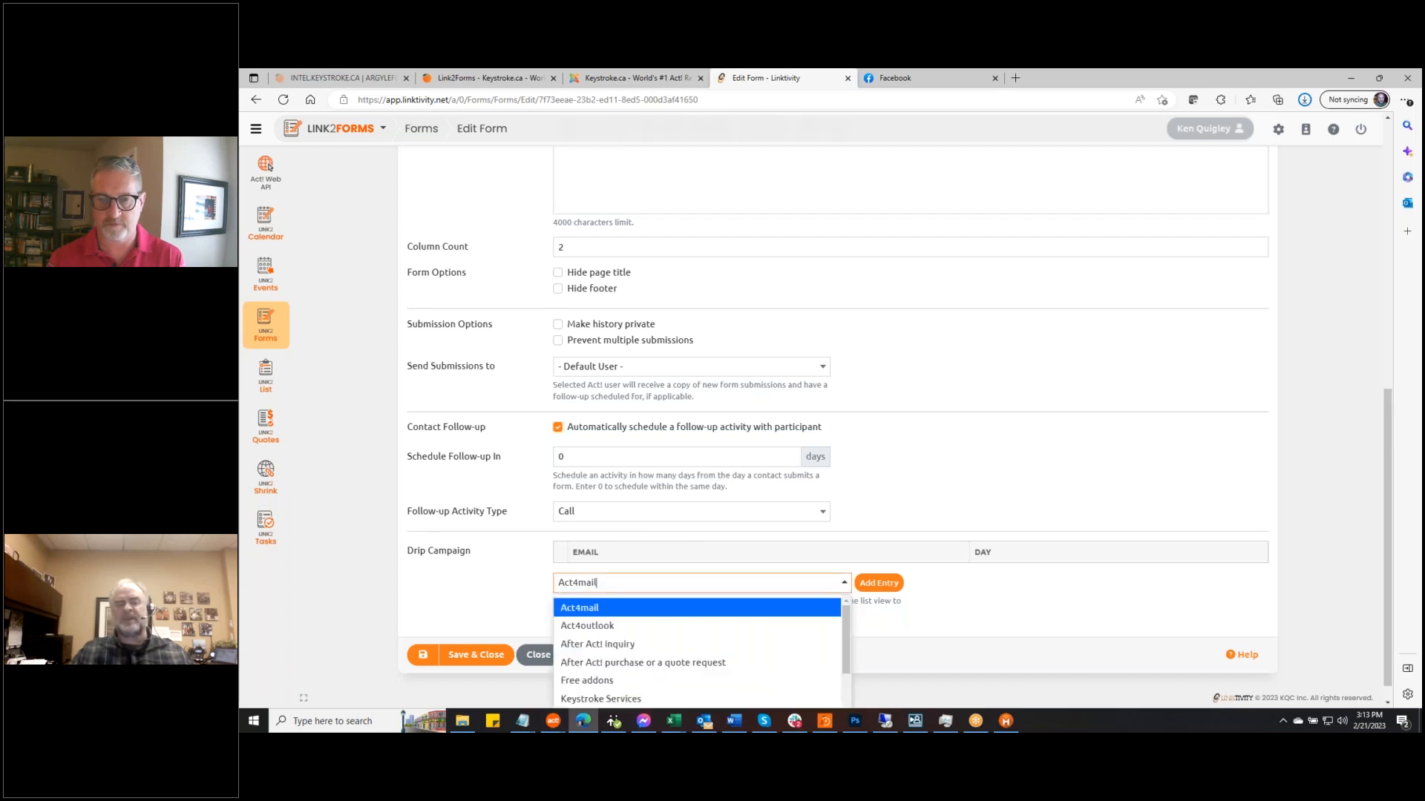
pyautogui.click(1329, 466)
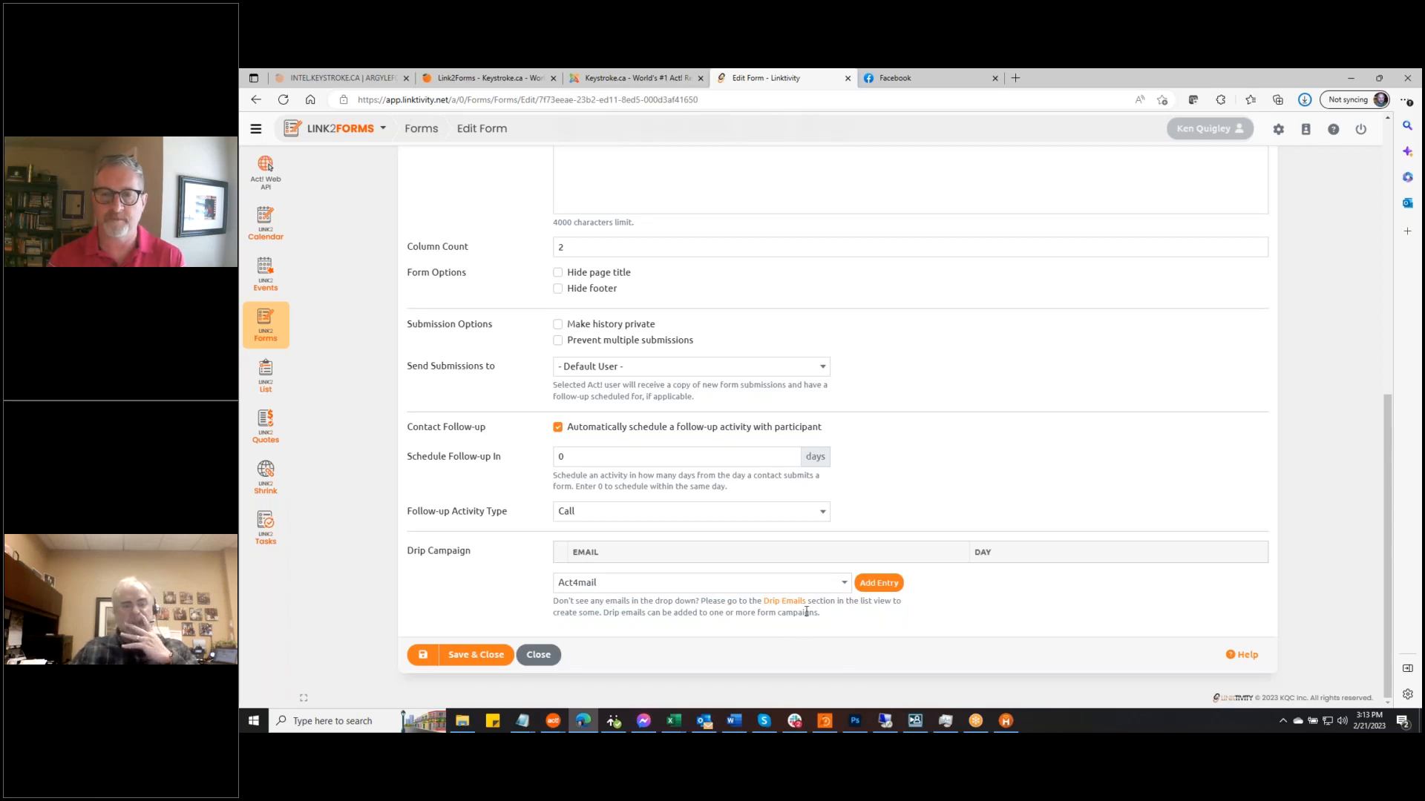
pyautogui.click(846, 586)
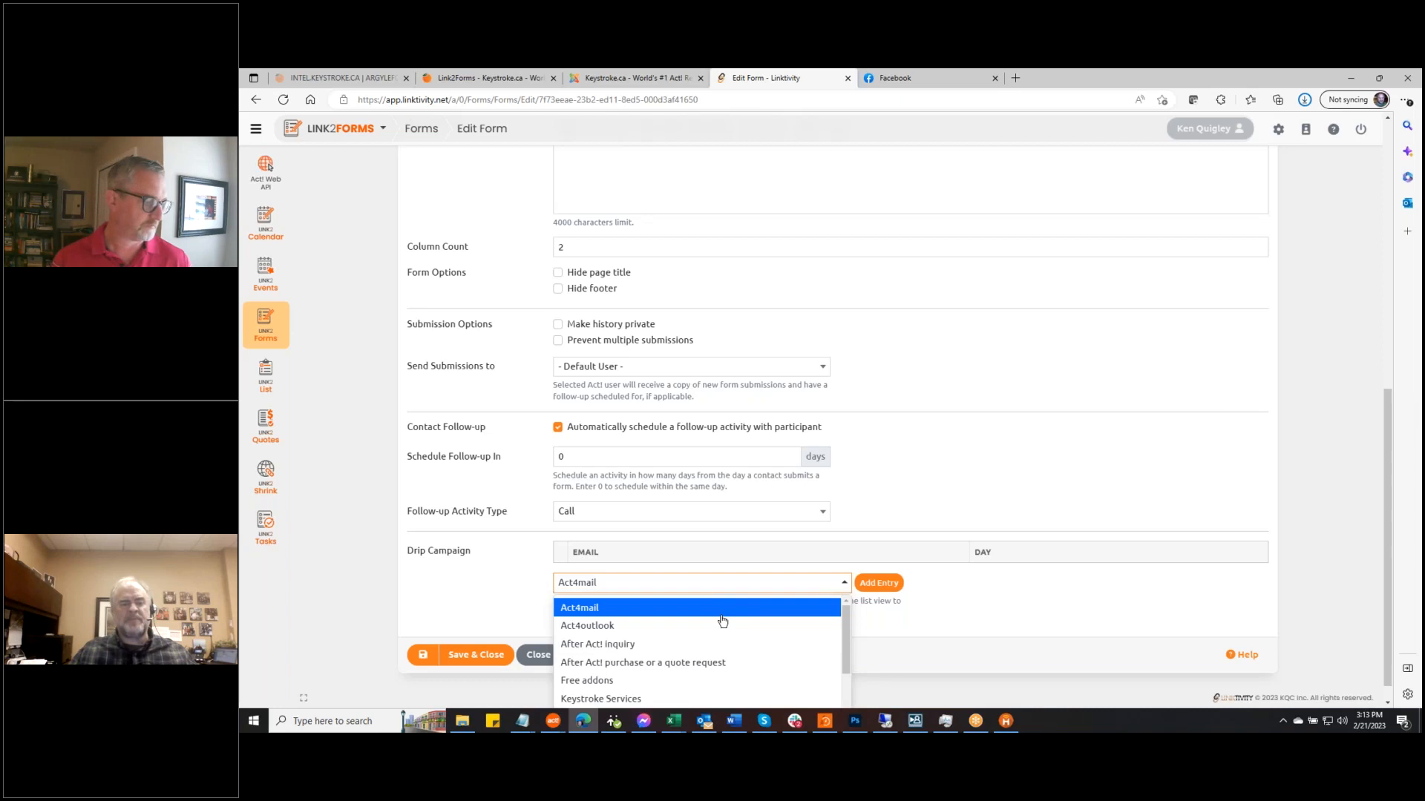
pyautogui.click(705, 648)
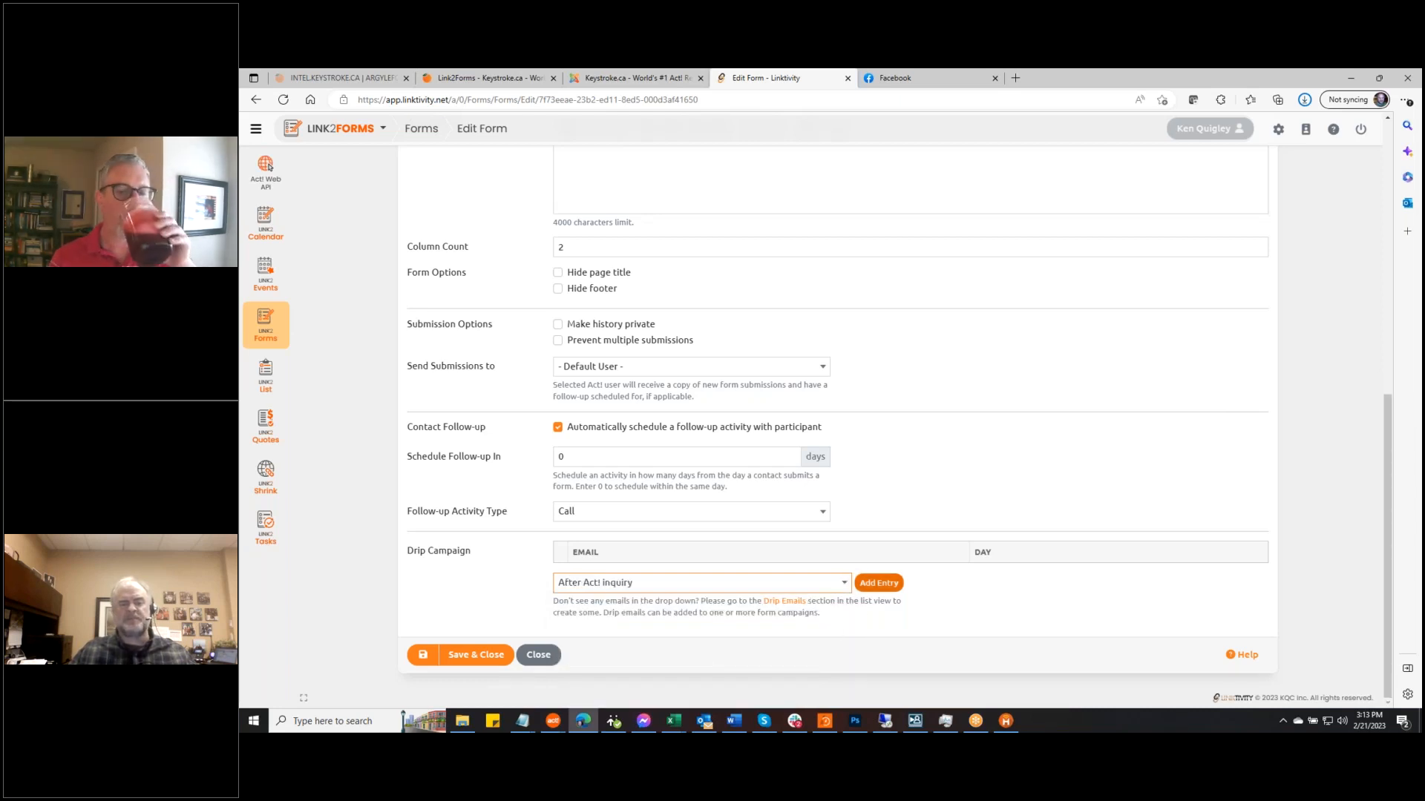
pyautogui.click(879, 584)
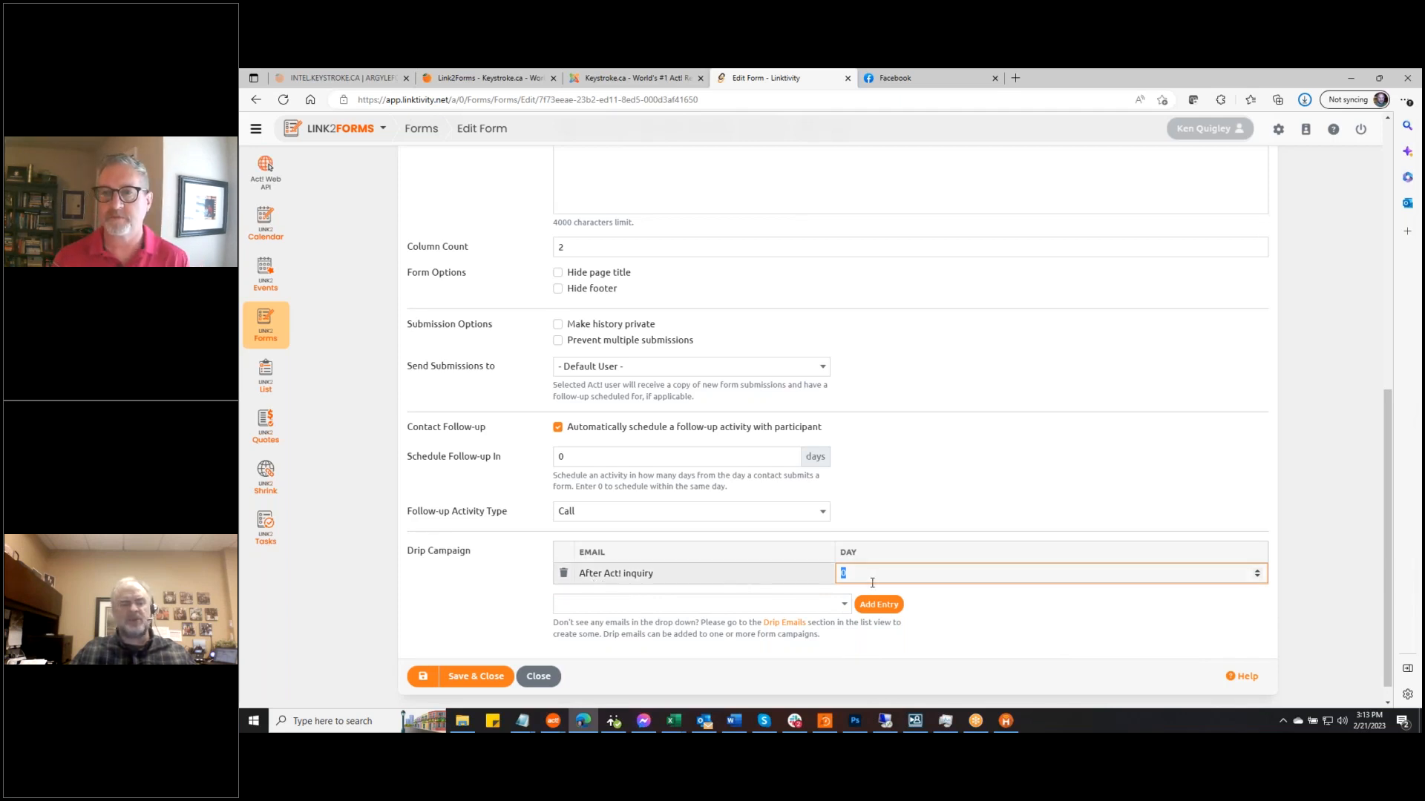
pyautogui.write('1')
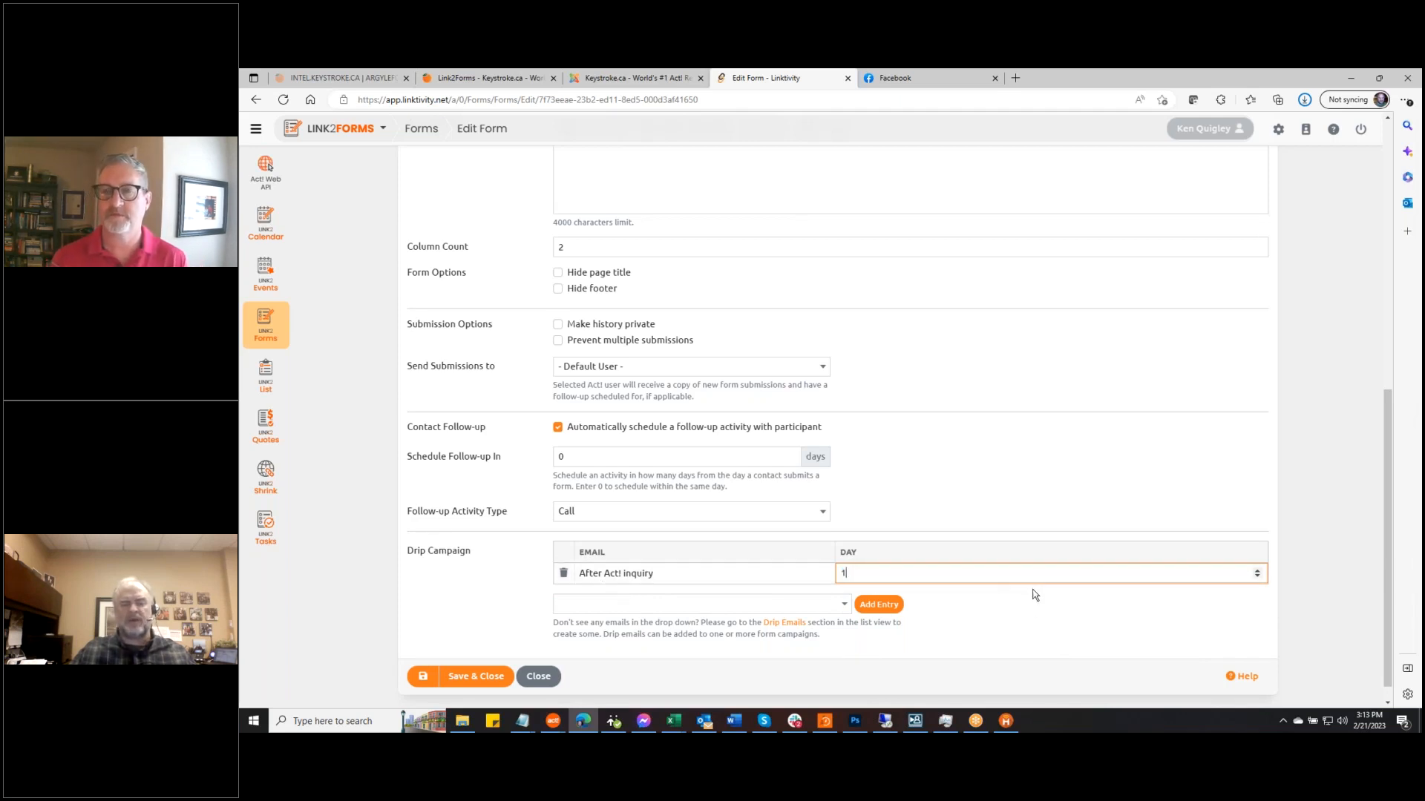
# Add Keystroke Services to the drip campaign on day 3 and save the settings
pyautogui.click(846, 607)
pyautogui.click(683, 679)
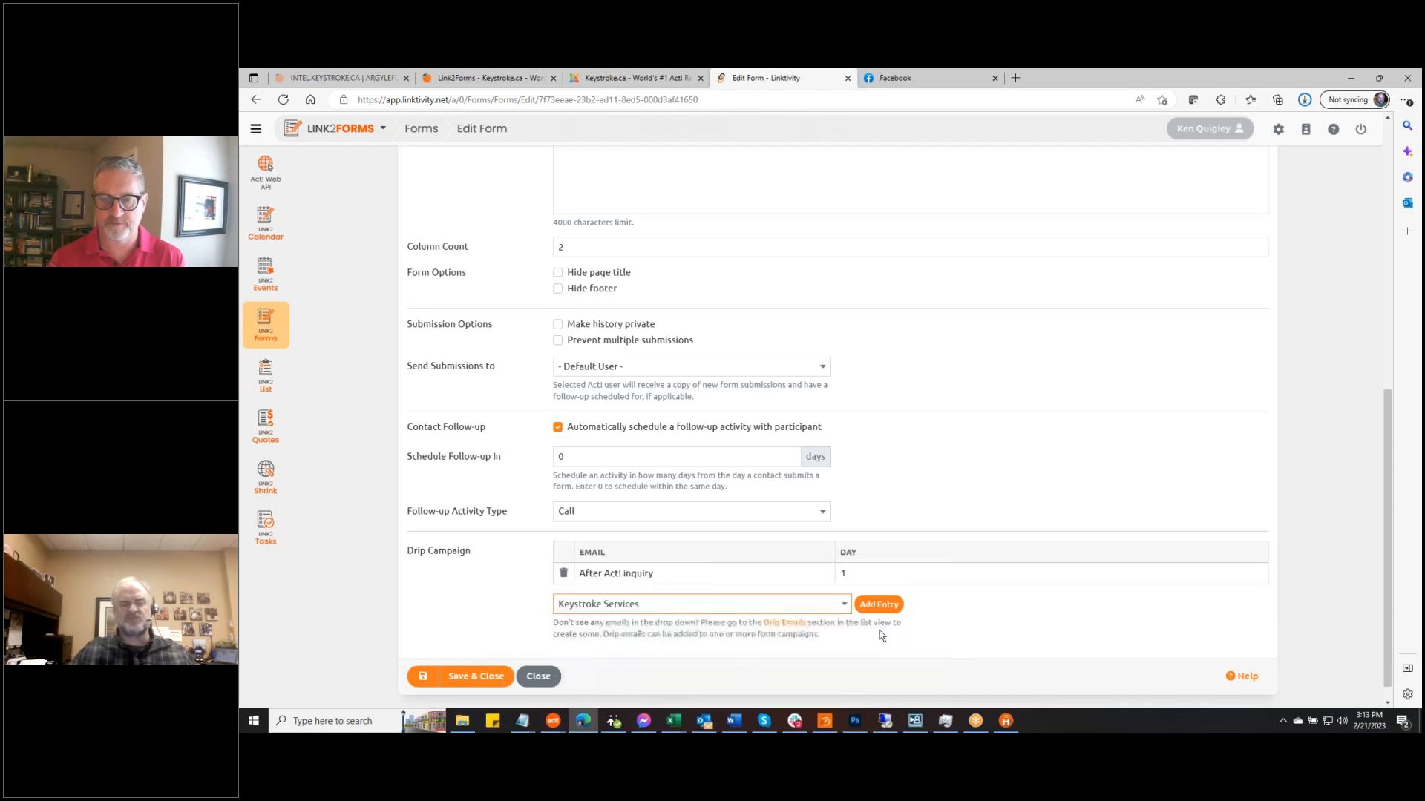
pyautogui.click(881, 606)
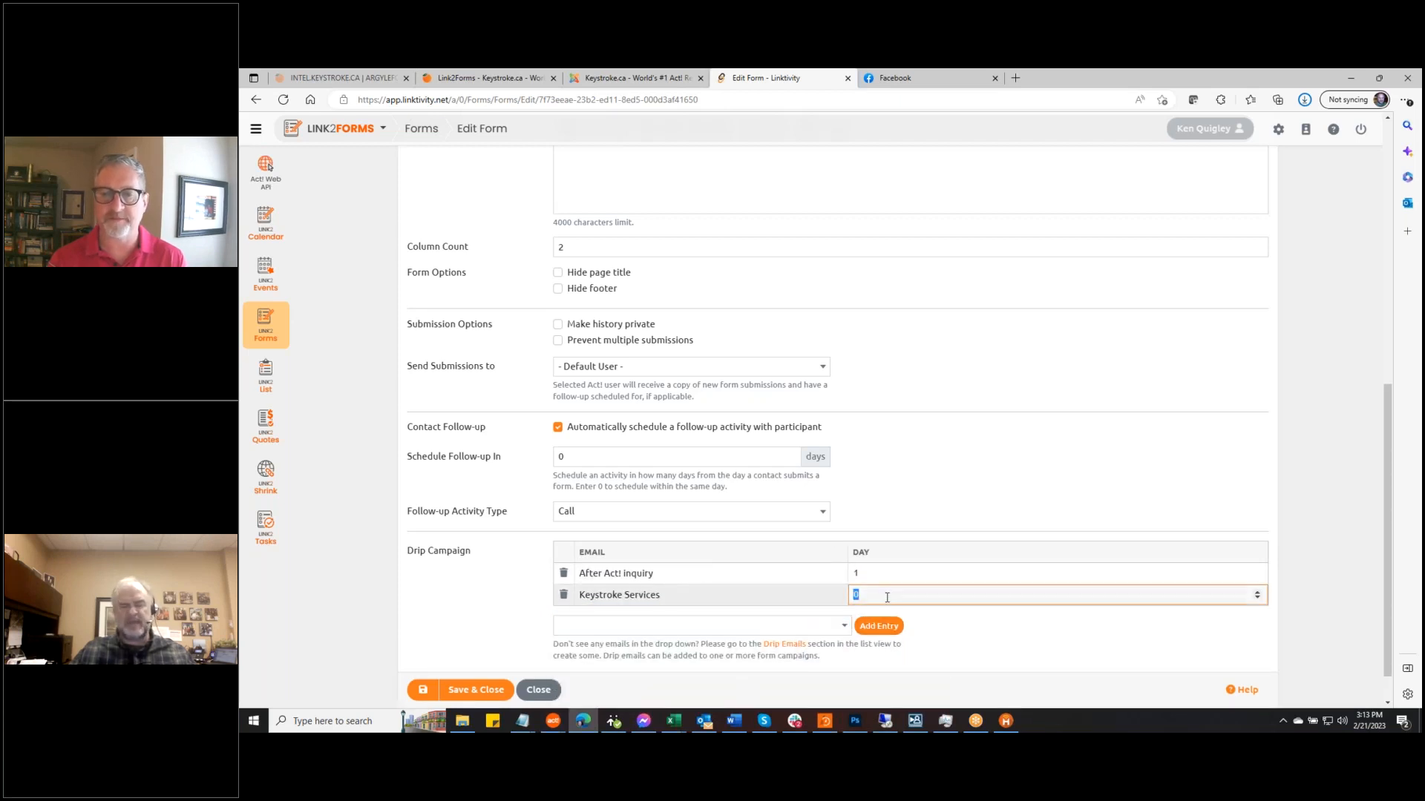
pyautogui.write('3')
pyautogui.click(1036, 635)
pyautogui.click(1314, 564)
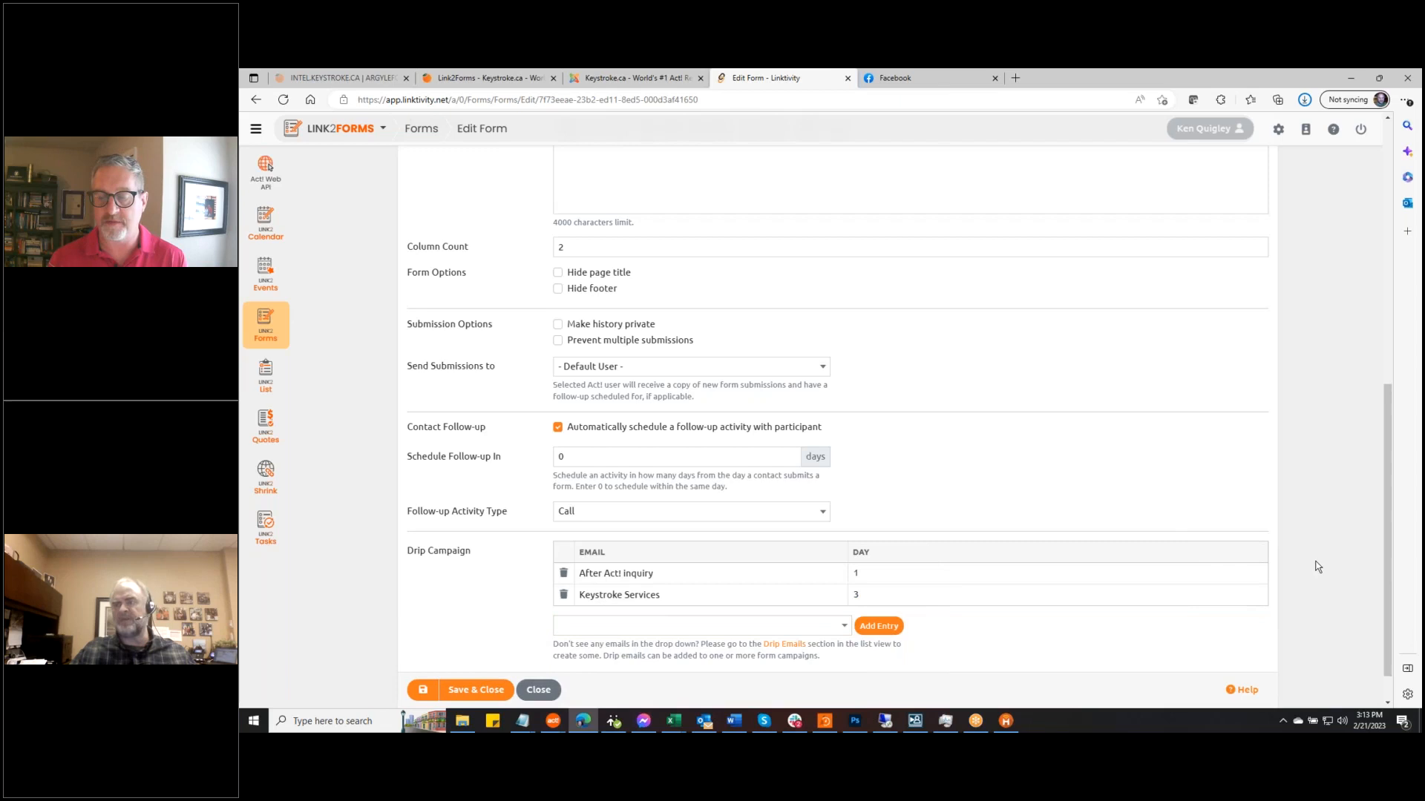
pyautogui.scroll(-1, 1318, 567)
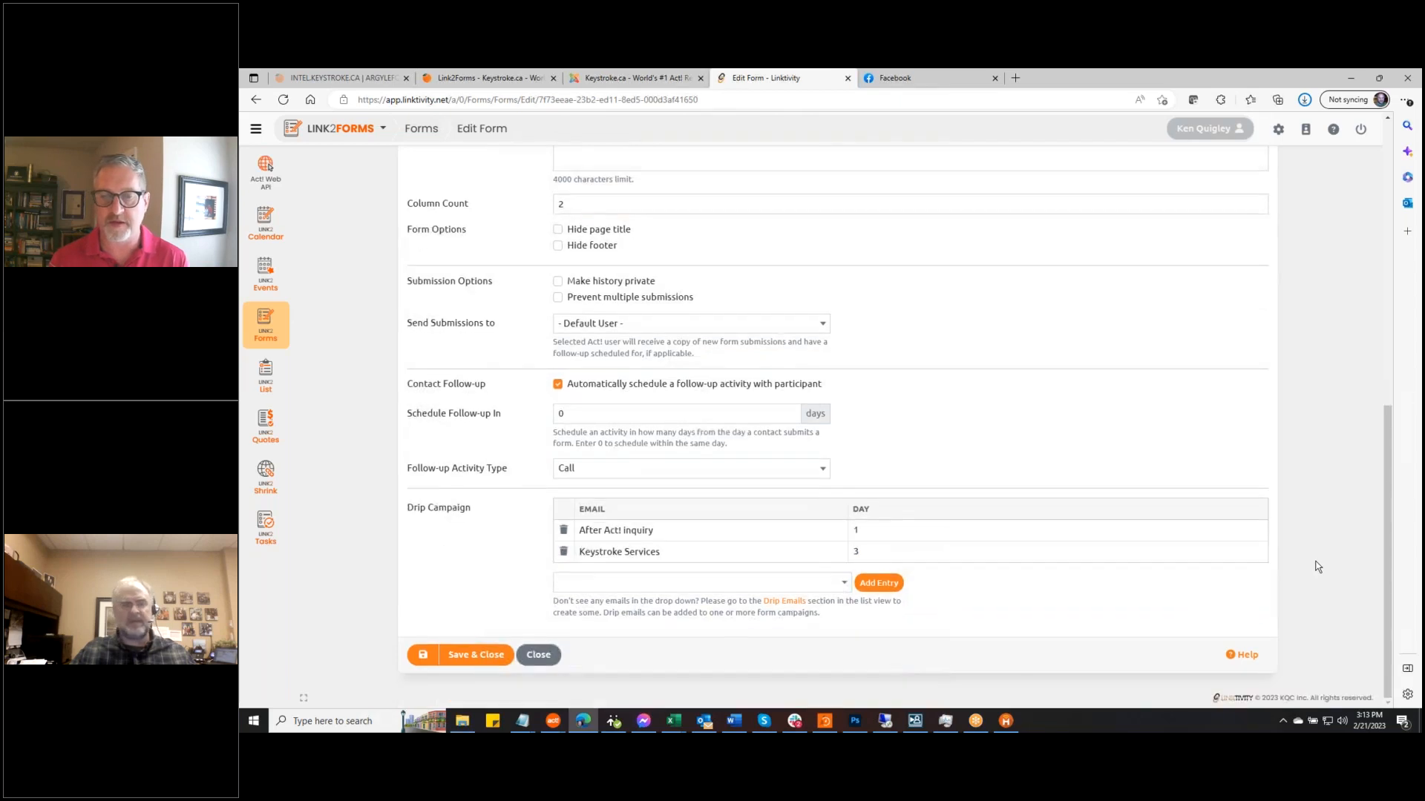
pyautogui.click(429, 661)
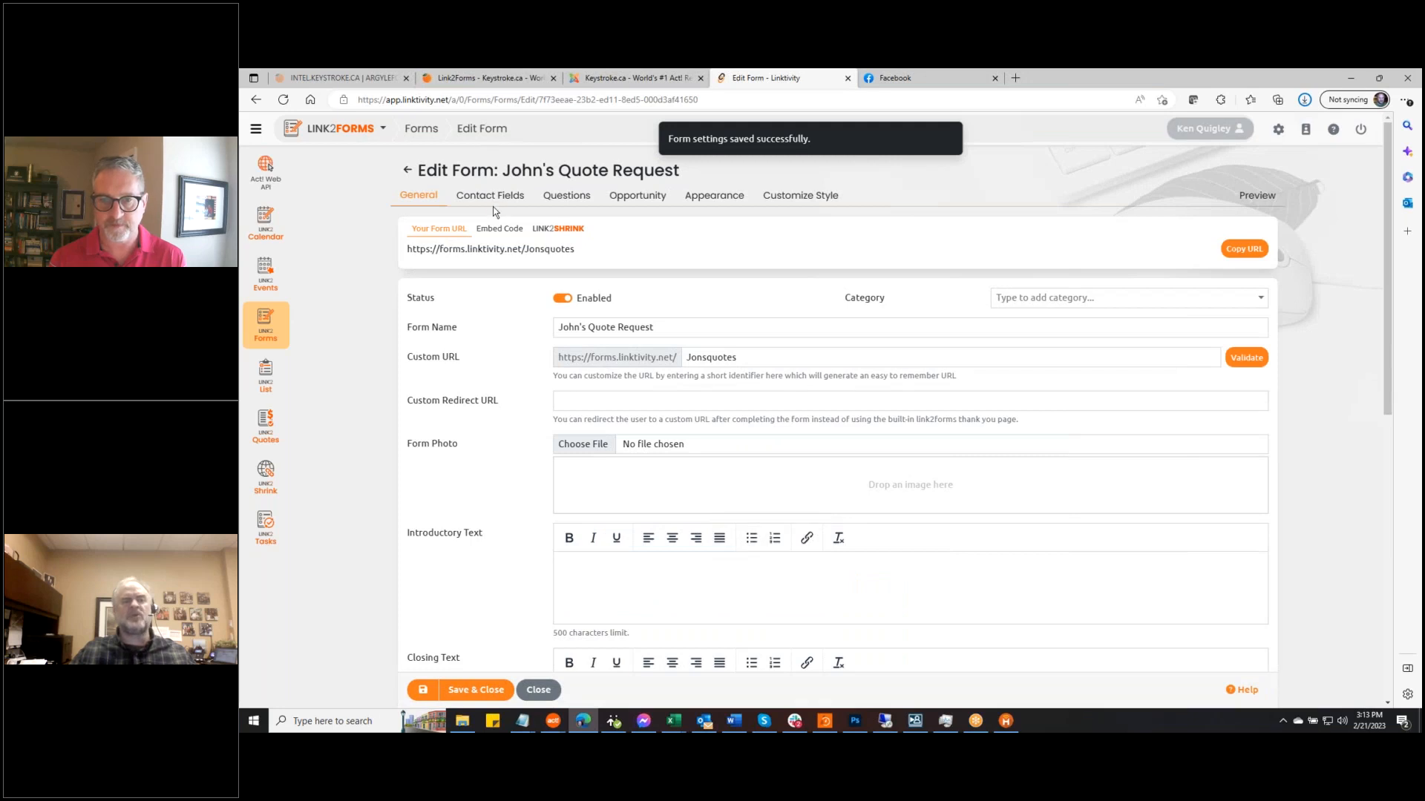
# In Contact Fields, disable Country, Postal Code, Province, City, Address and Phone
pyautogui.click(491, 199)
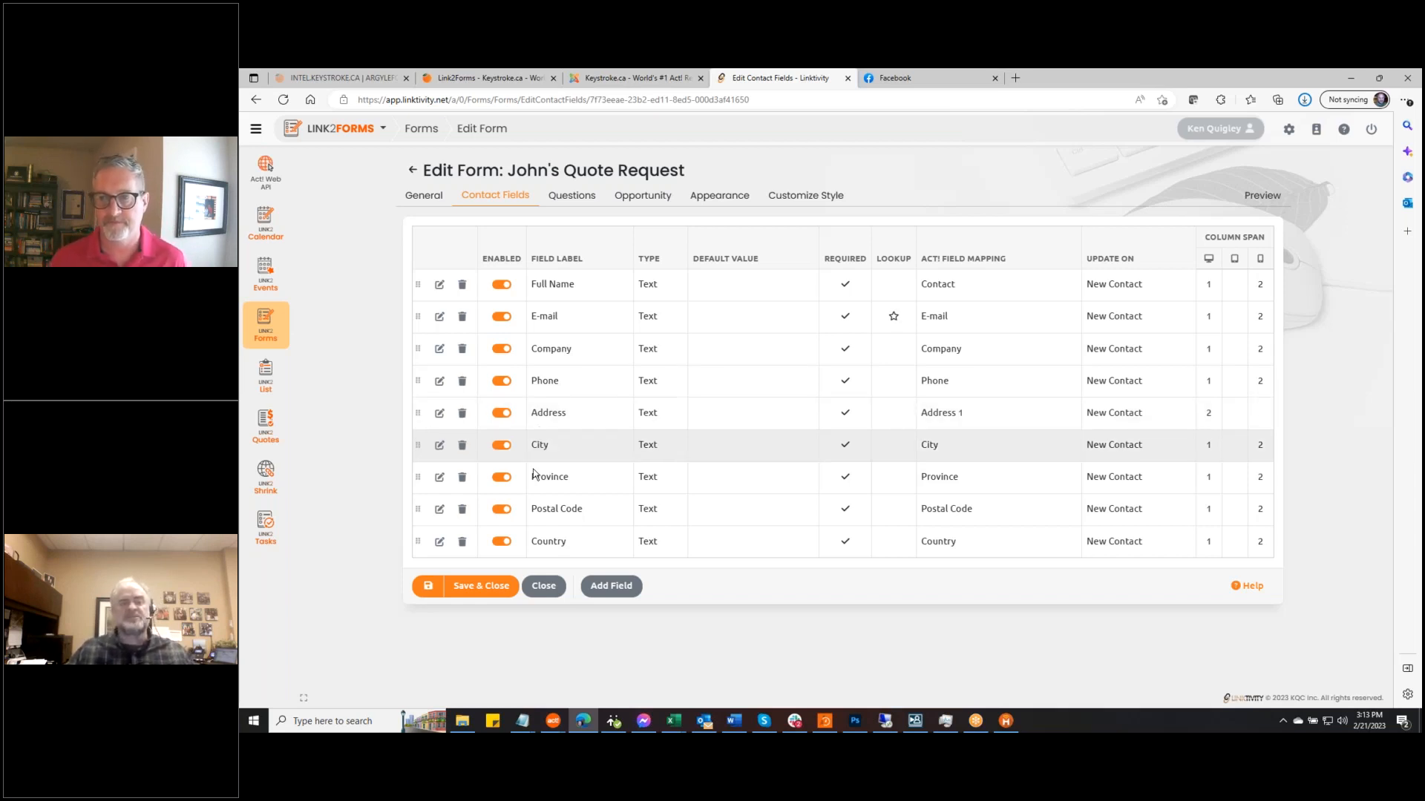
pyautogui.click(501, 542)
pyautogui.click(501, 509)
pyautogui.click(502, 477)
pyautogui.click(502, 445)
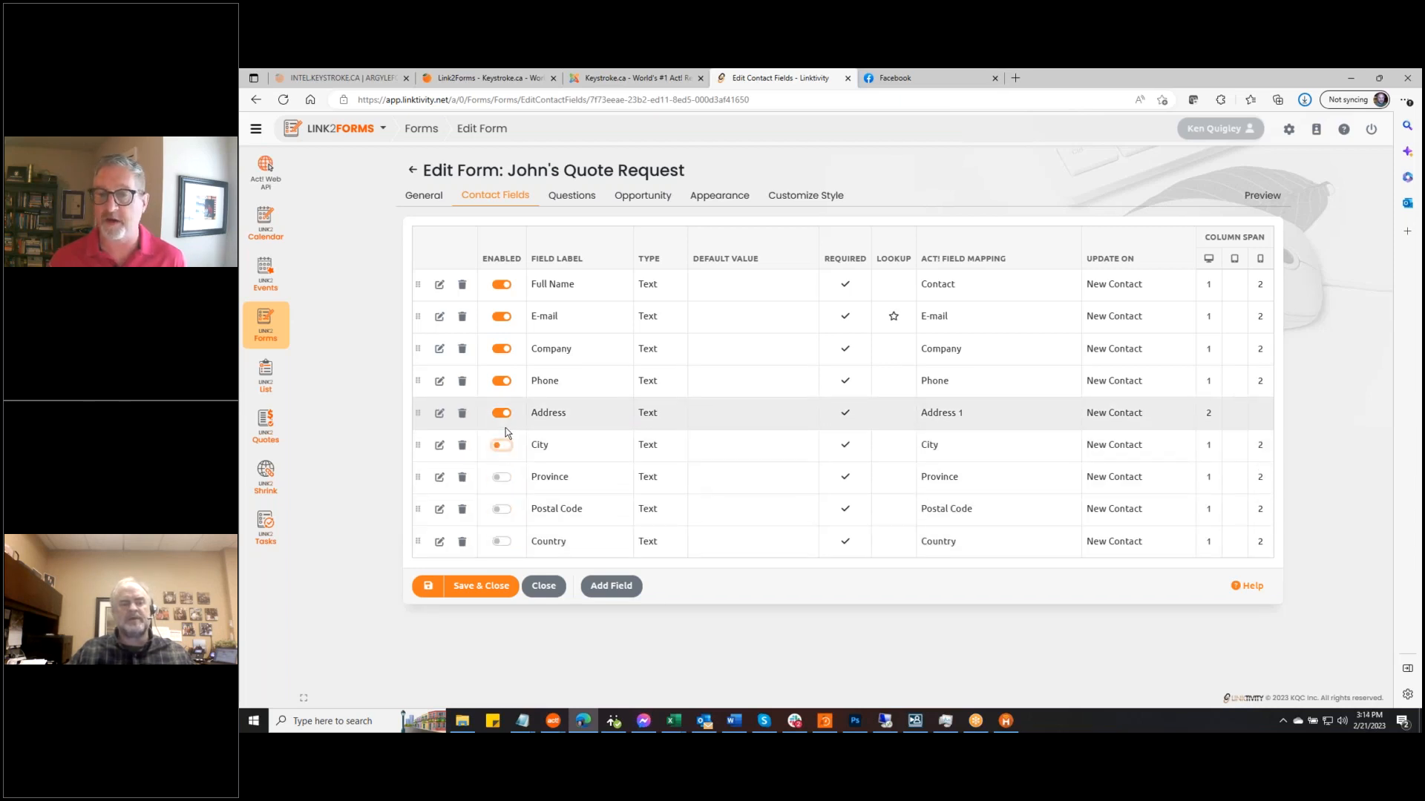
pyautogui.click(502, 413)
pyautogui.click(502, 381)
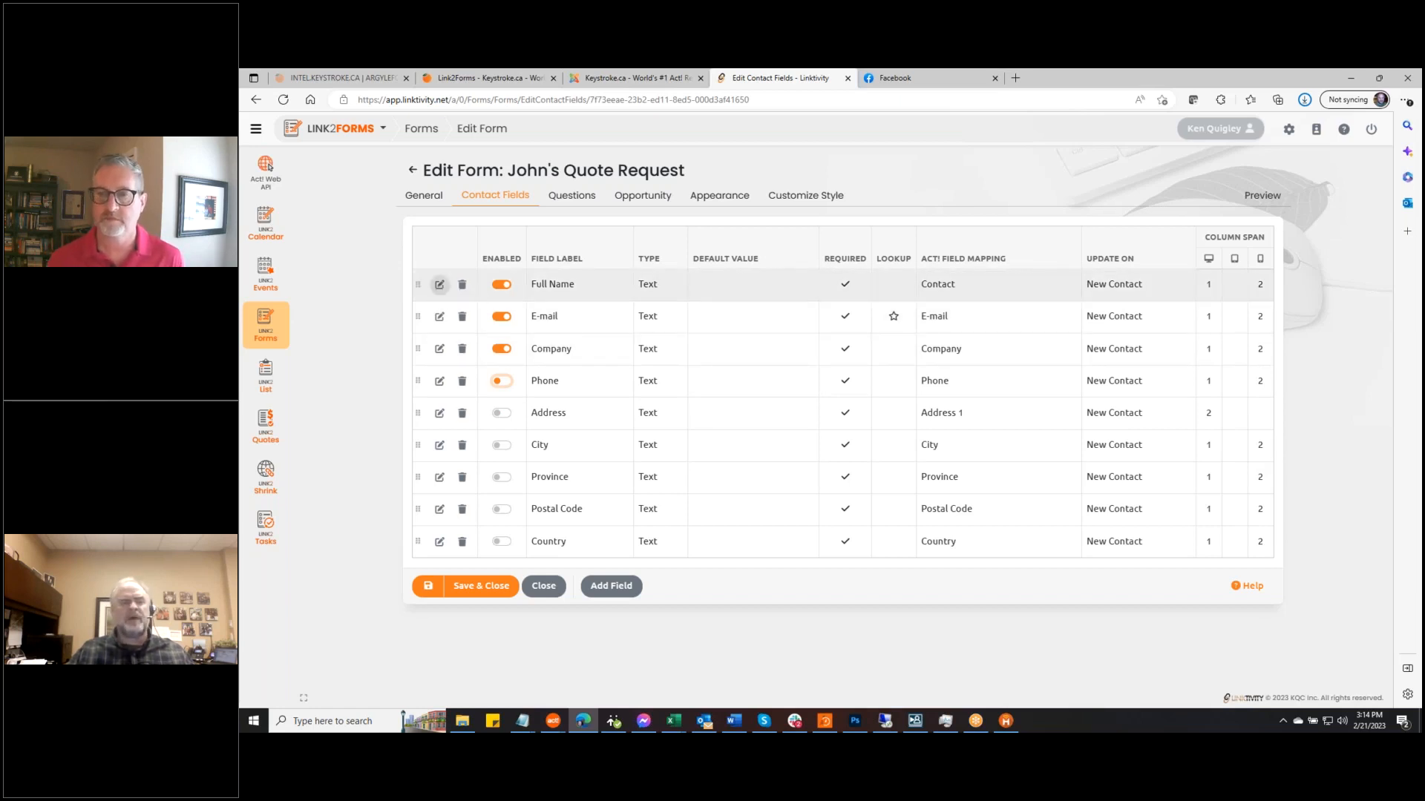
# Move the Company field above E-mail, leaving the Full Name settings unchanged
pyautogui.moveTo(418, 348); pyautogui.dragTo(420, 313)
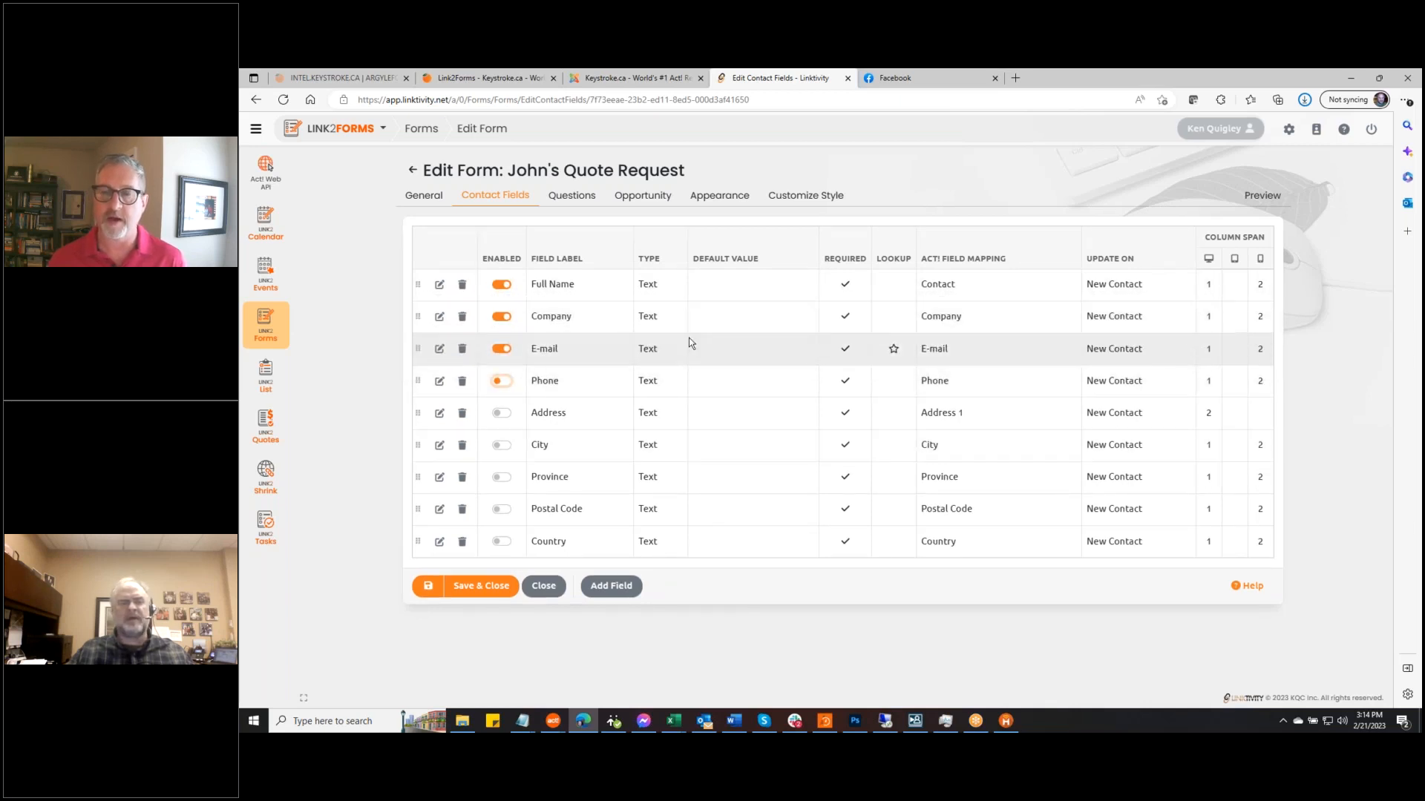
pyautogui.click(439, 286)
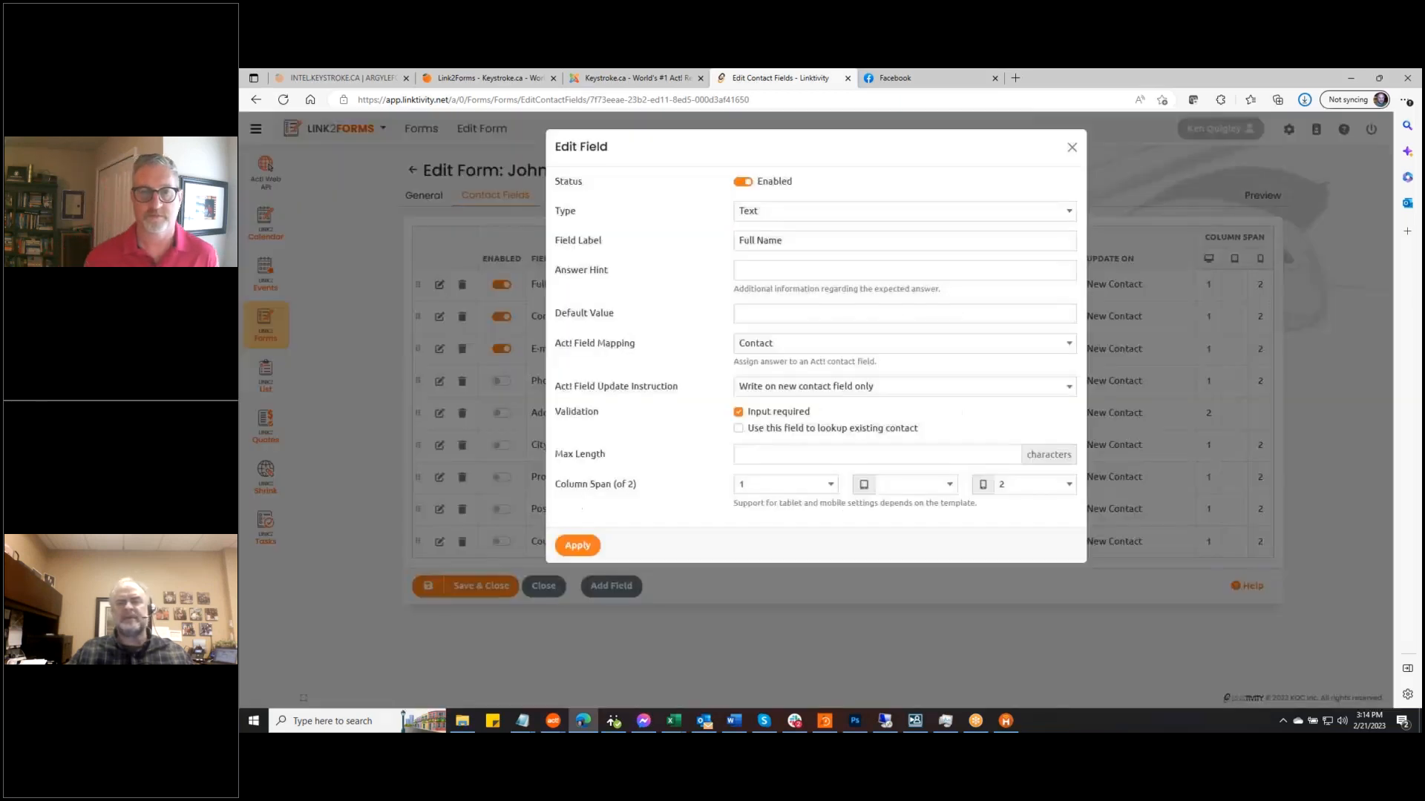
pyautogui.click(1070, 148)
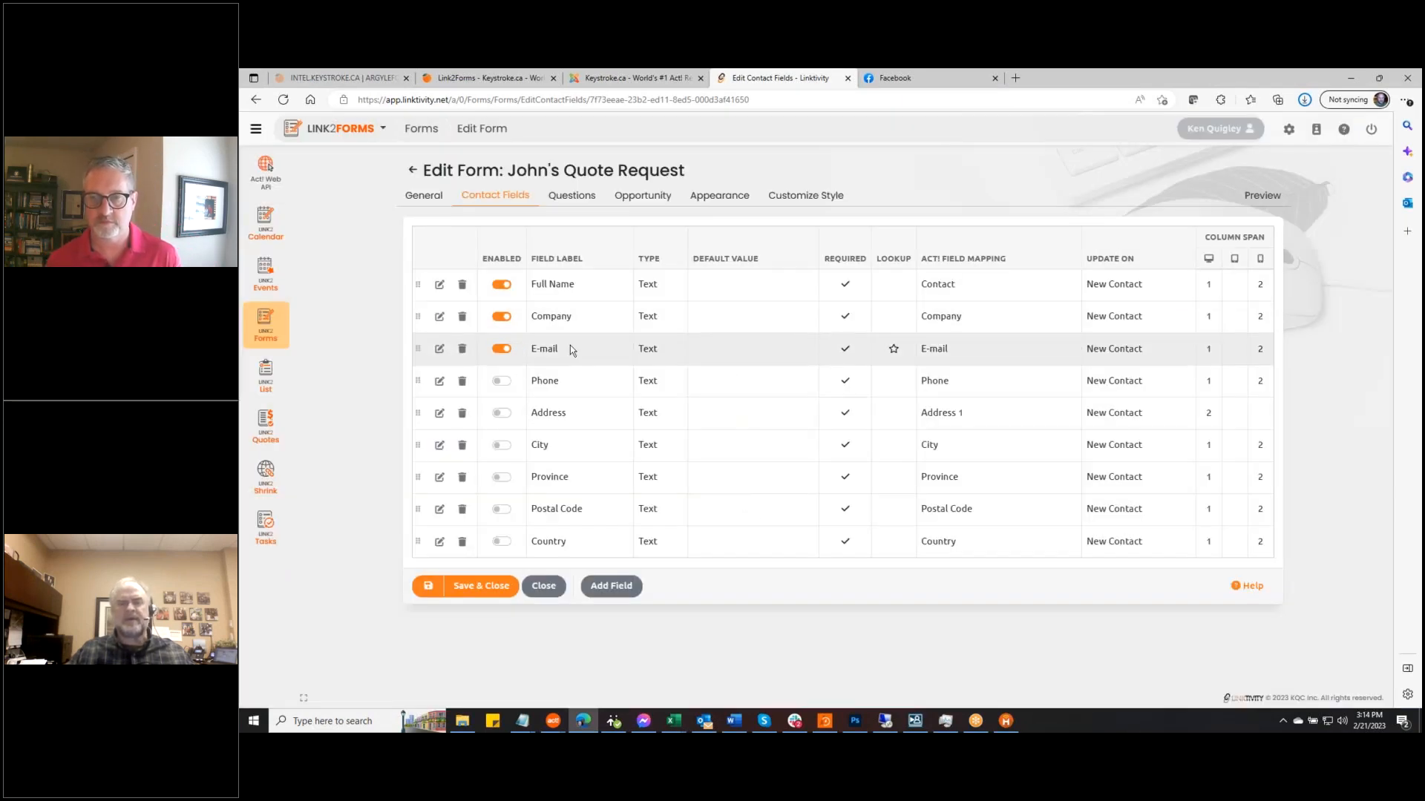
# Set the E-mail field's desktop column span to 2 and save the contact fields
pyautogui.click(439, 349)
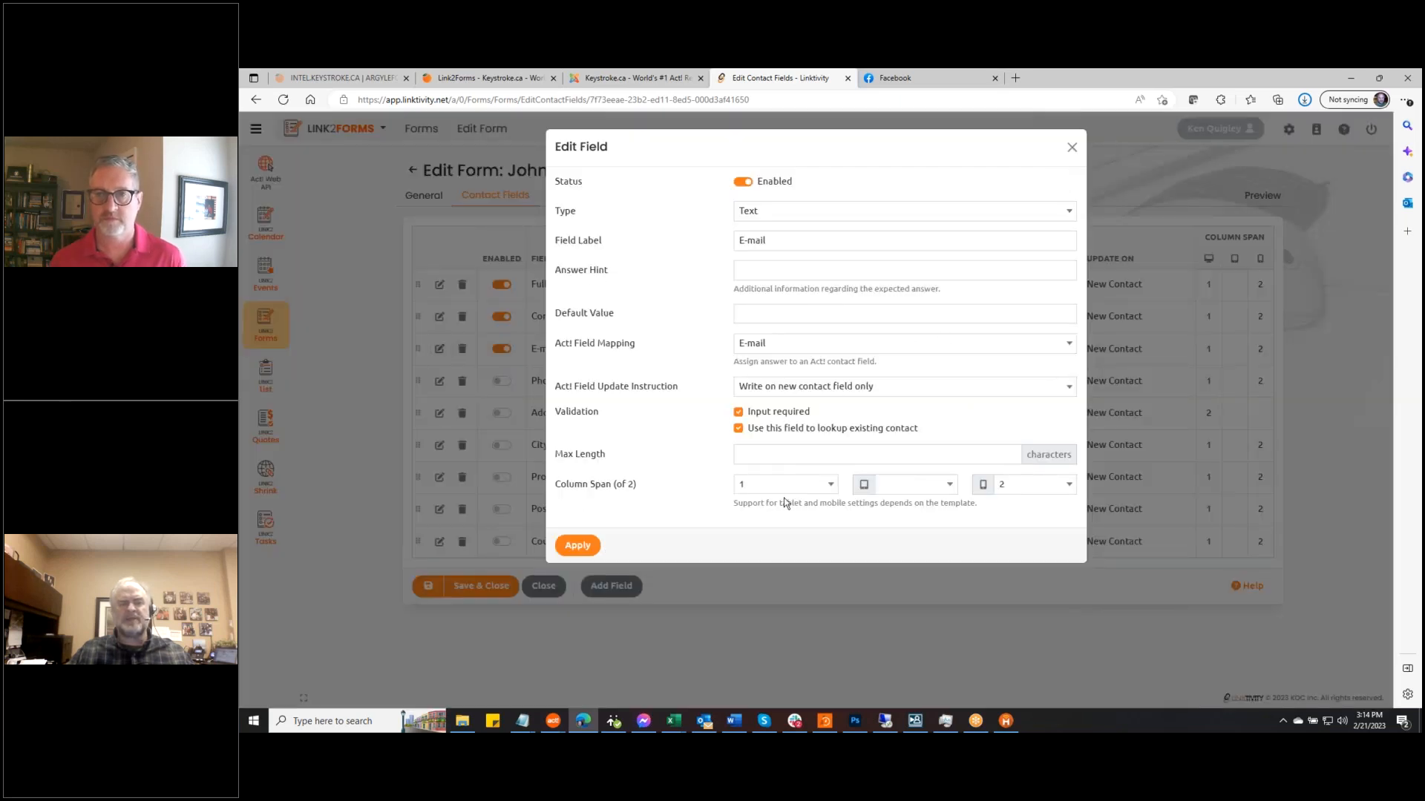
pyautogui.click(832, 483)
pyautogui.click(784, 512)
pyautogui.click(573, 546)
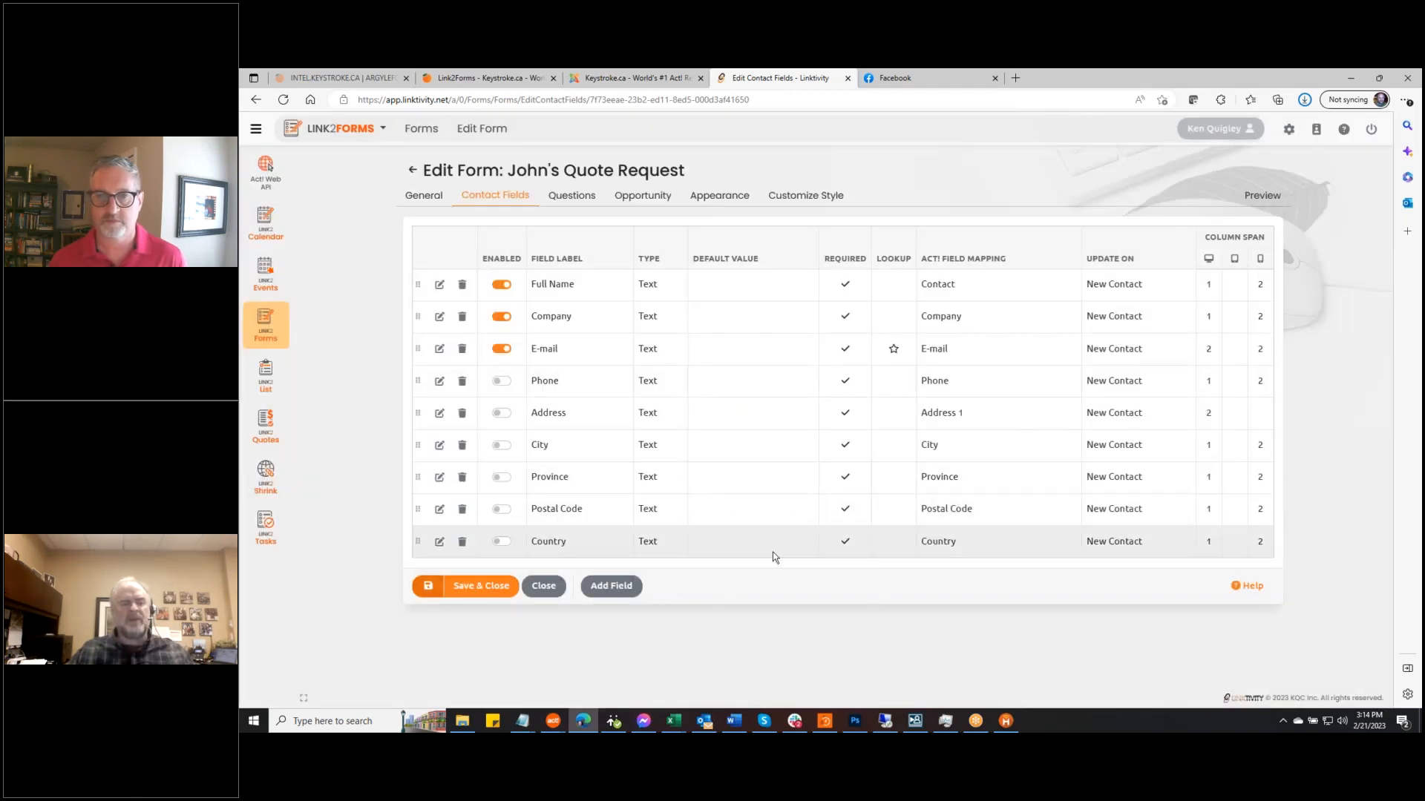
pyautogui.click(612, 586)
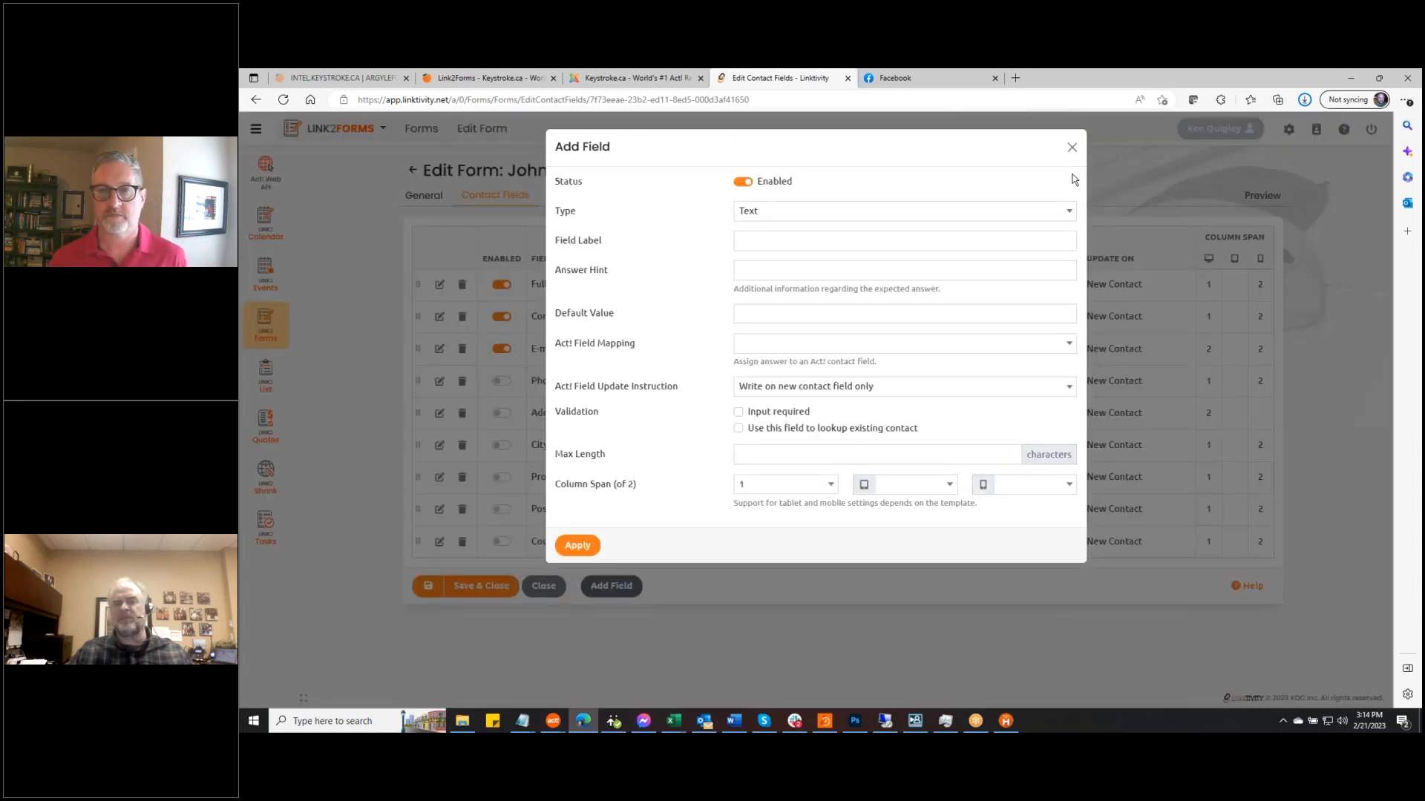
pyautogui.click(1072, 148)
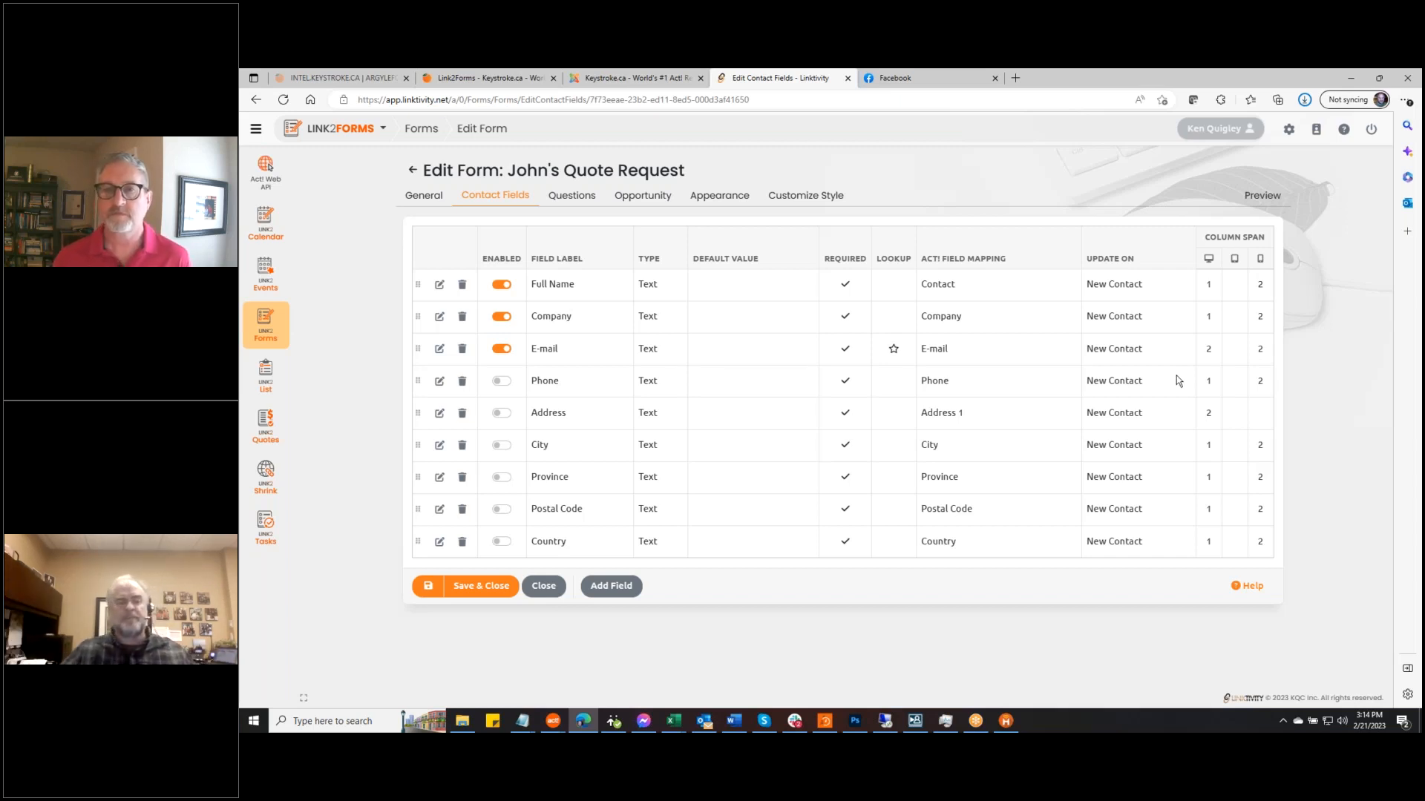
pyautogui.click(426, 589)
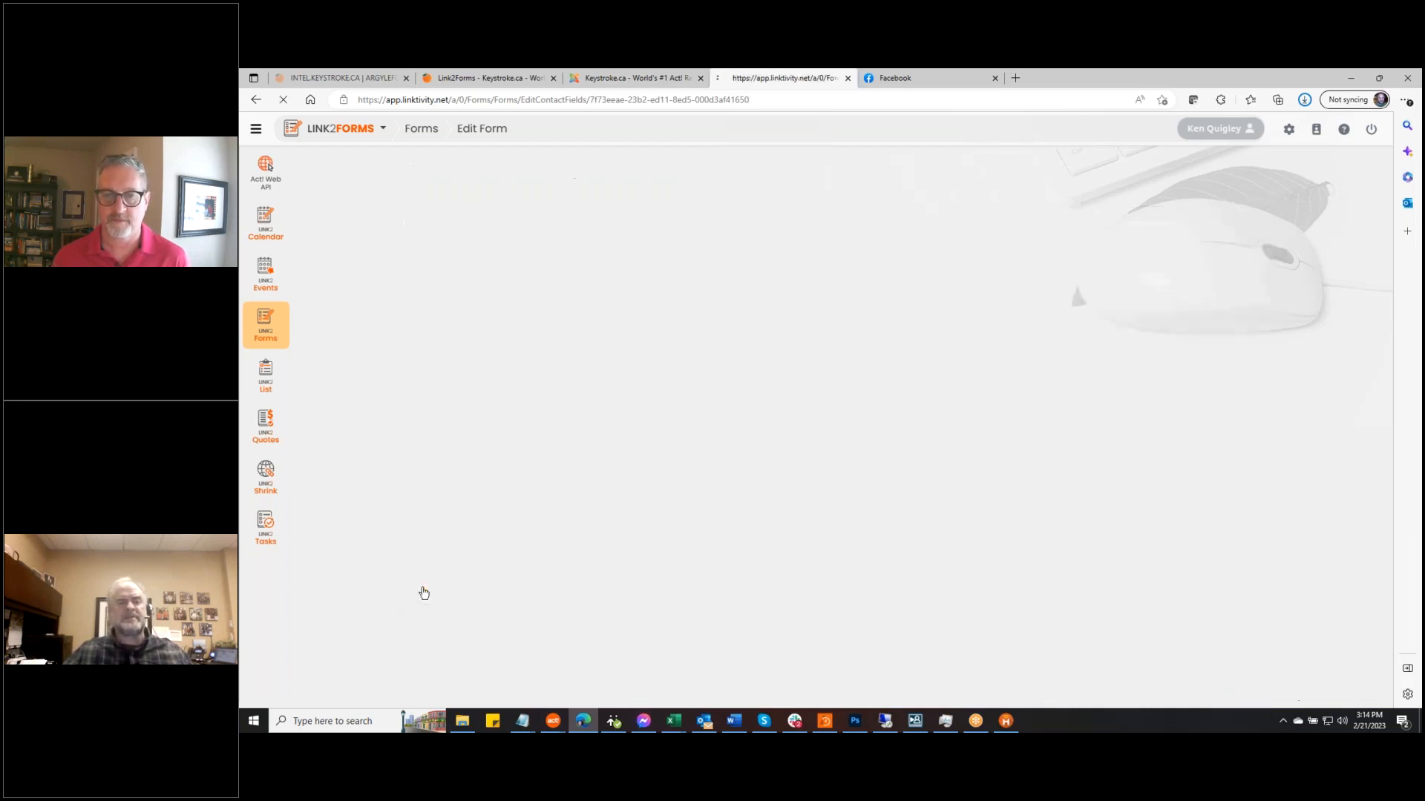
# Switch to the form's Questions and open a live preview of John's Quote Request
pyautogui.click(580, 198)
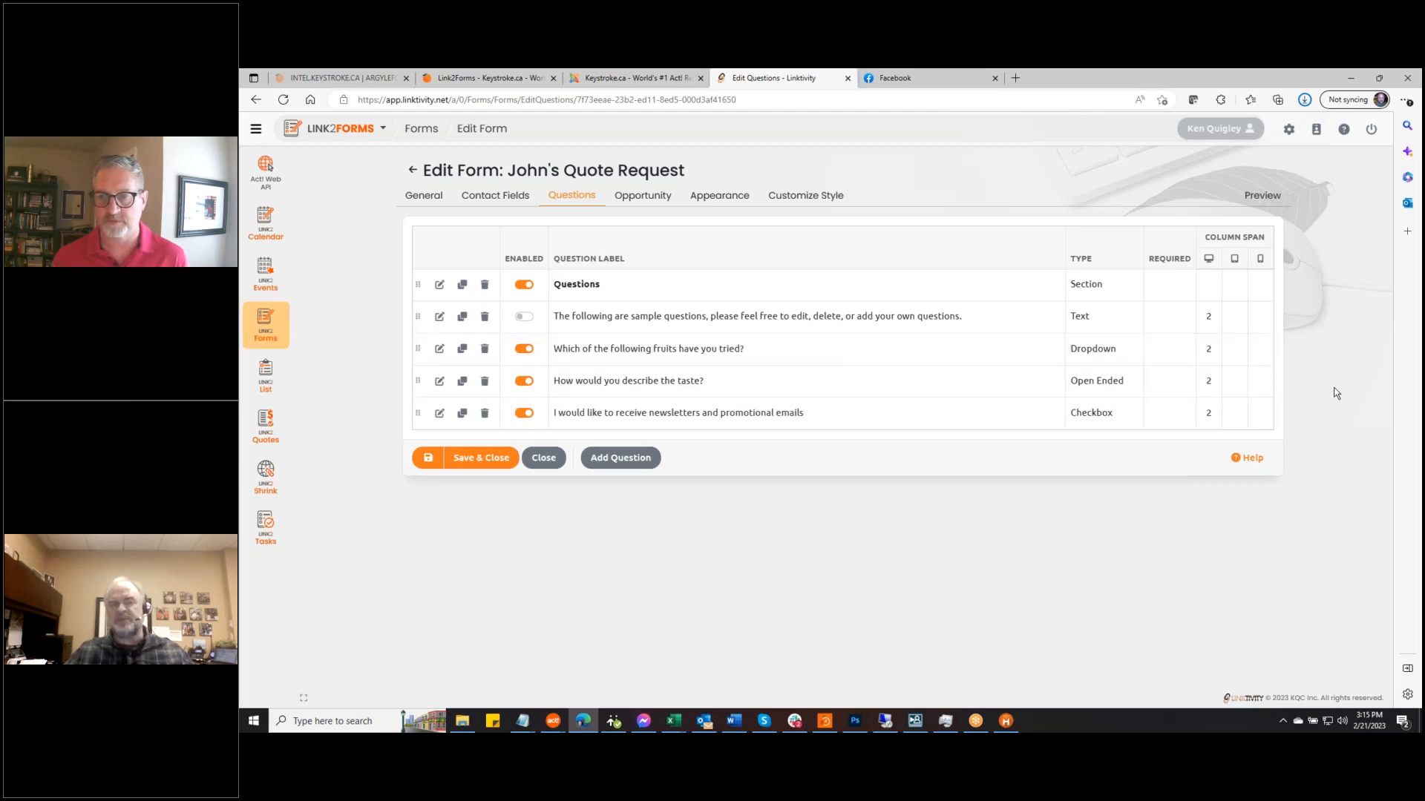
pyautogui.click(1261, 196)
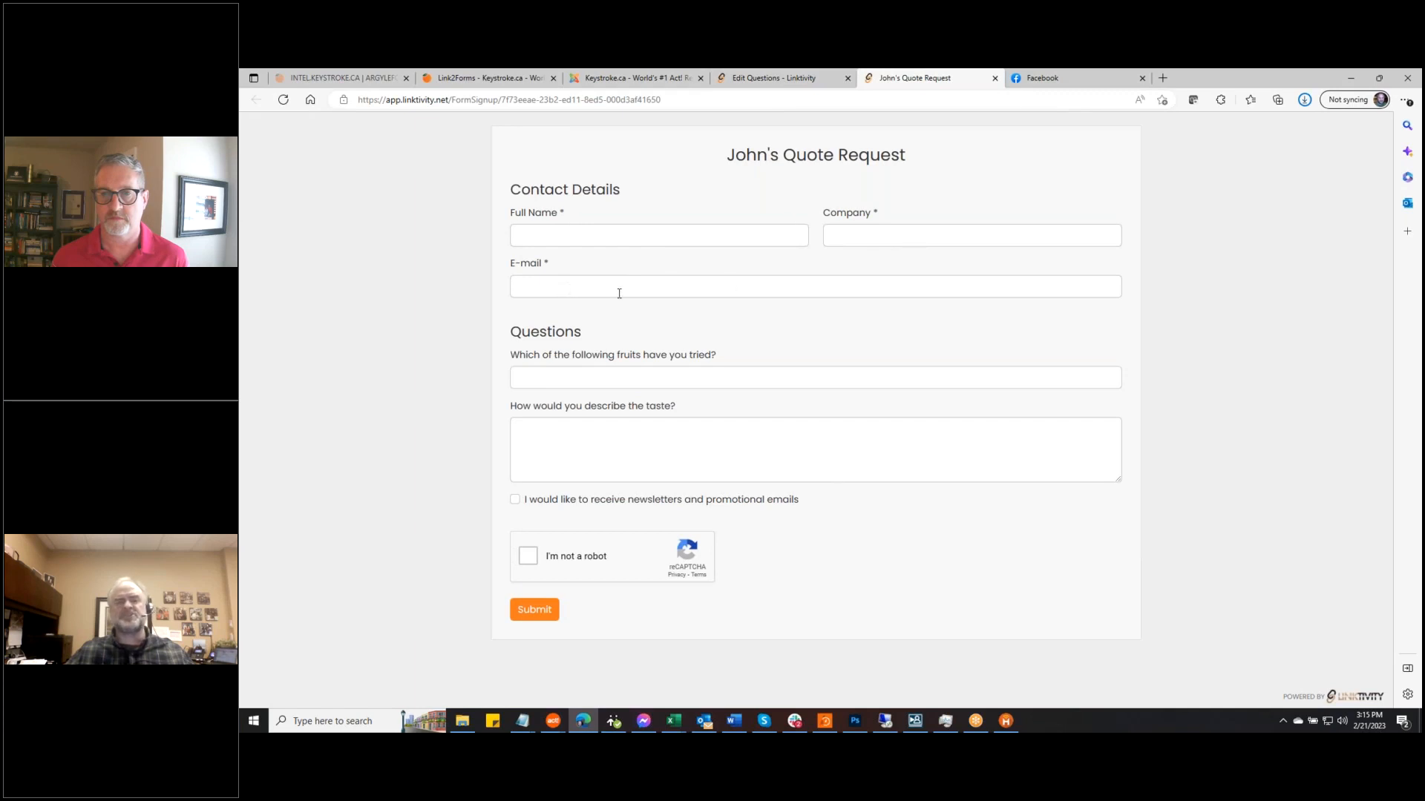
pyautogui.click(613, 377)
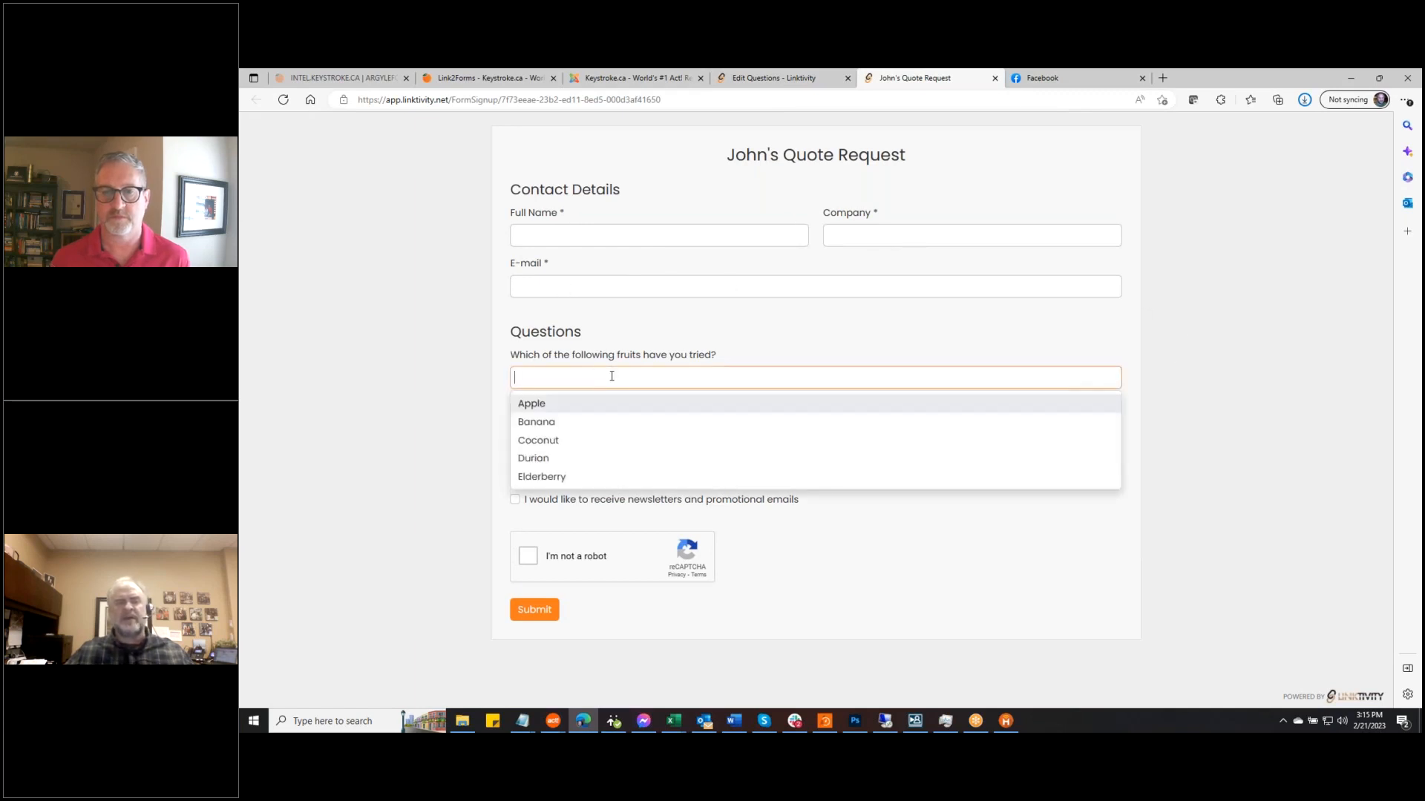
pyautogui.click(1243, 345)
pyautogui.click(559, 436)
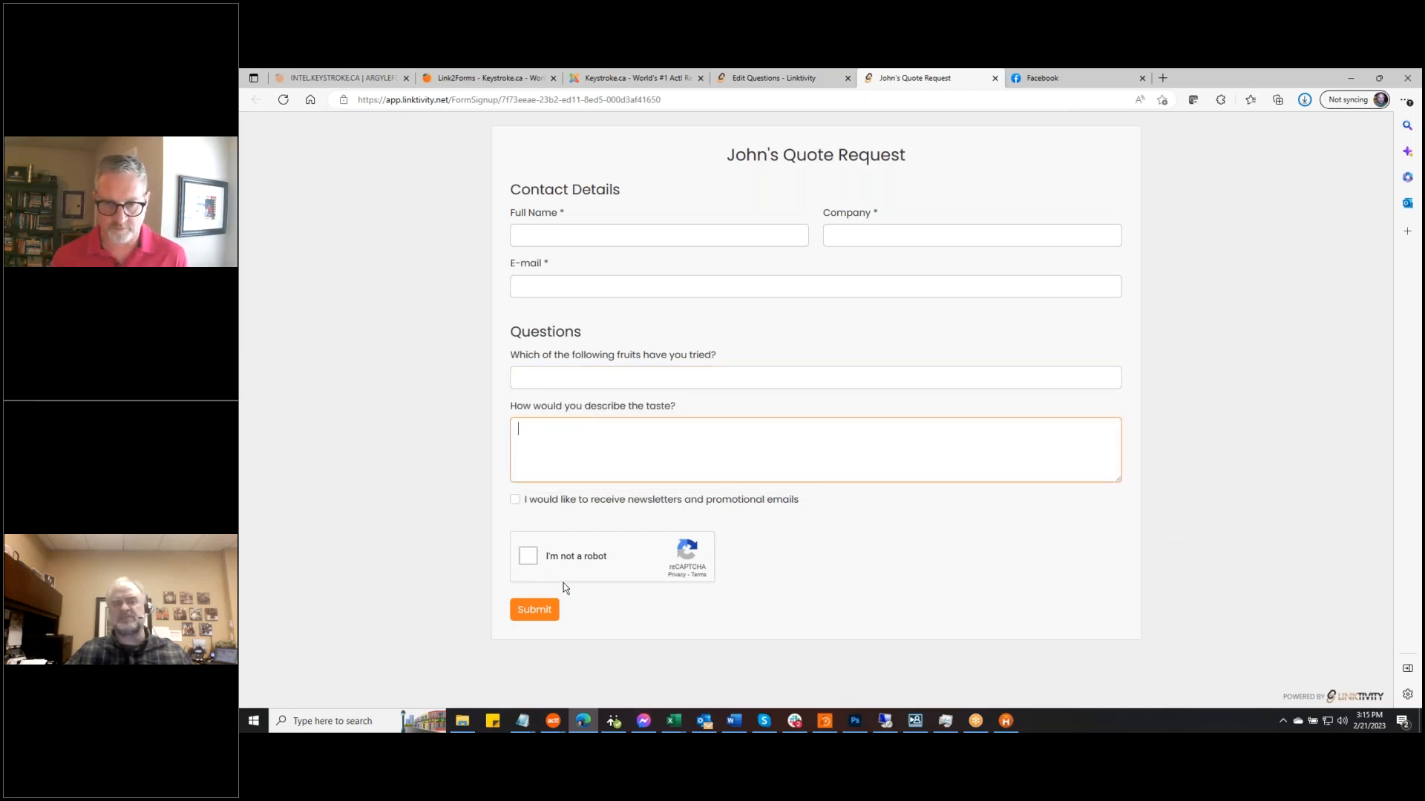
pyautogui.click(754, 79)
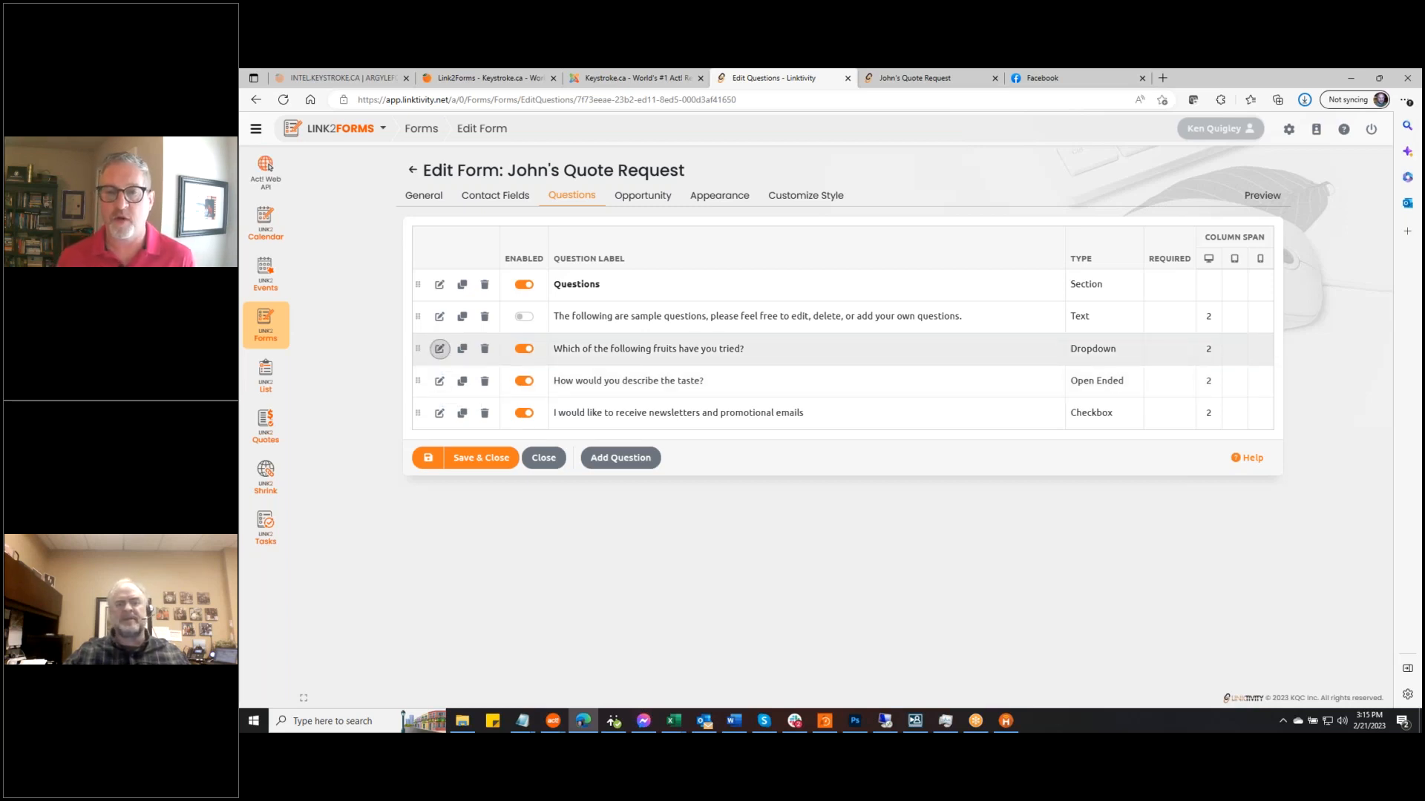
pyautogui.click(439, 348)
pyautogui.click(808, 341)
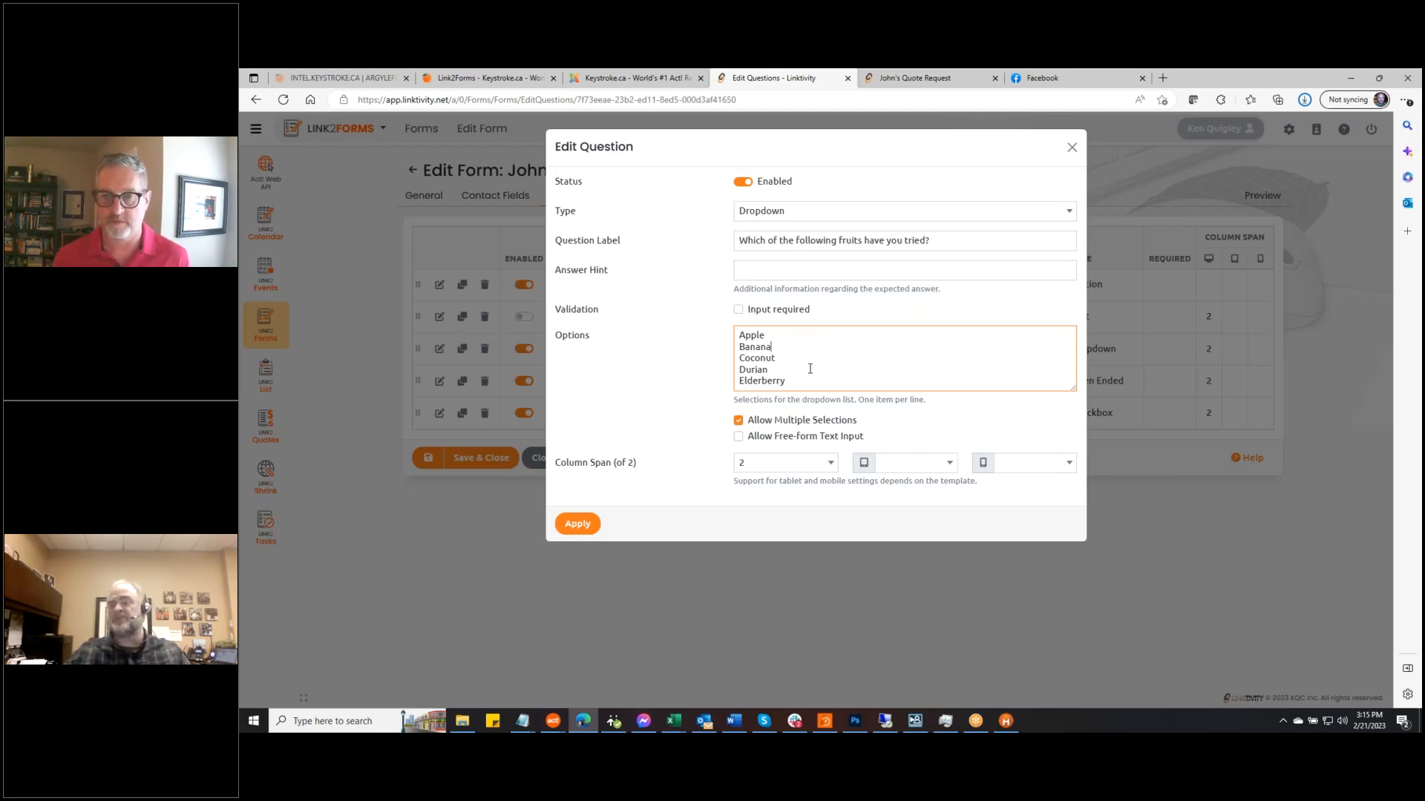
pyautogui.moveTo(808, 389); pyautogui.dragTo(710, 321)
pyautogui.click(812, 339)
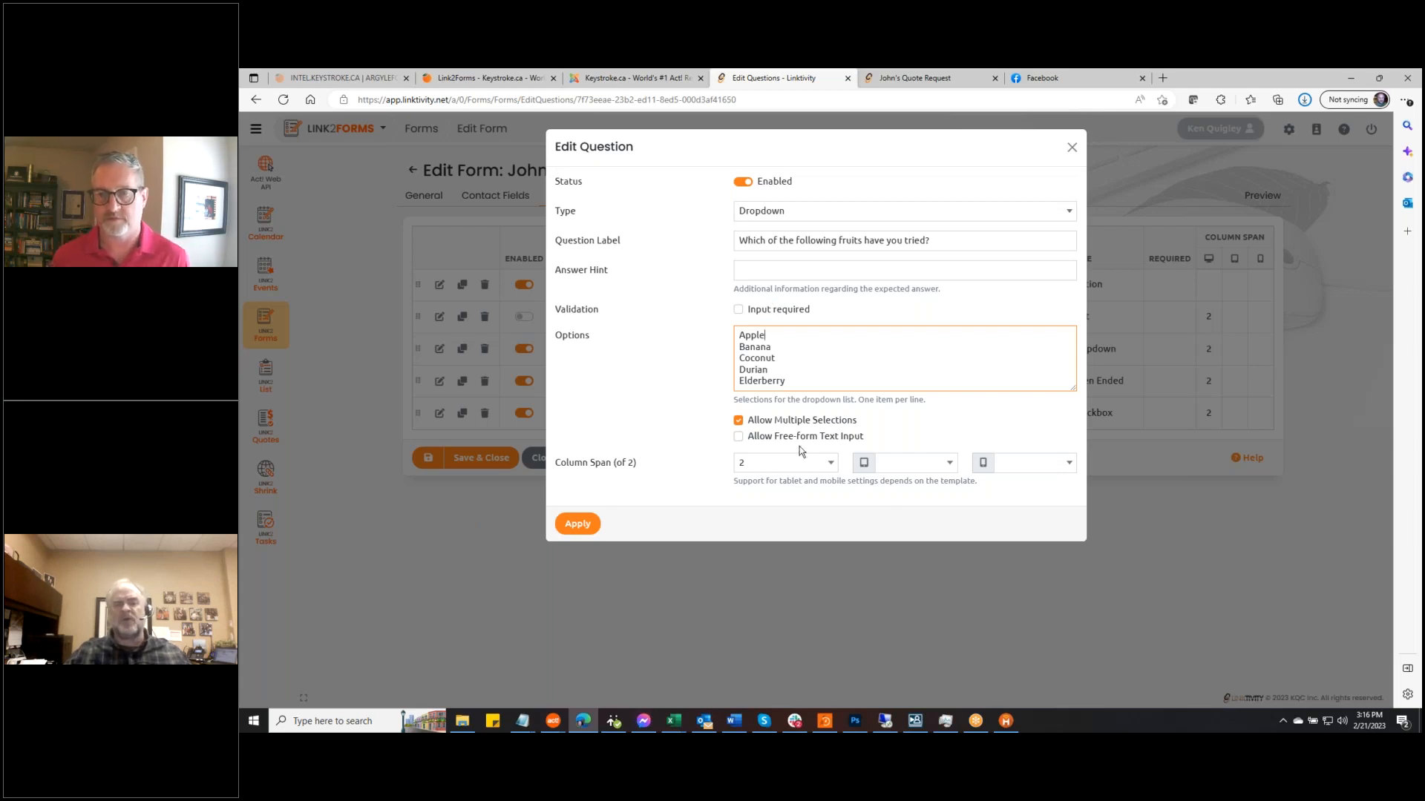
pyautogui.click(739, 438)
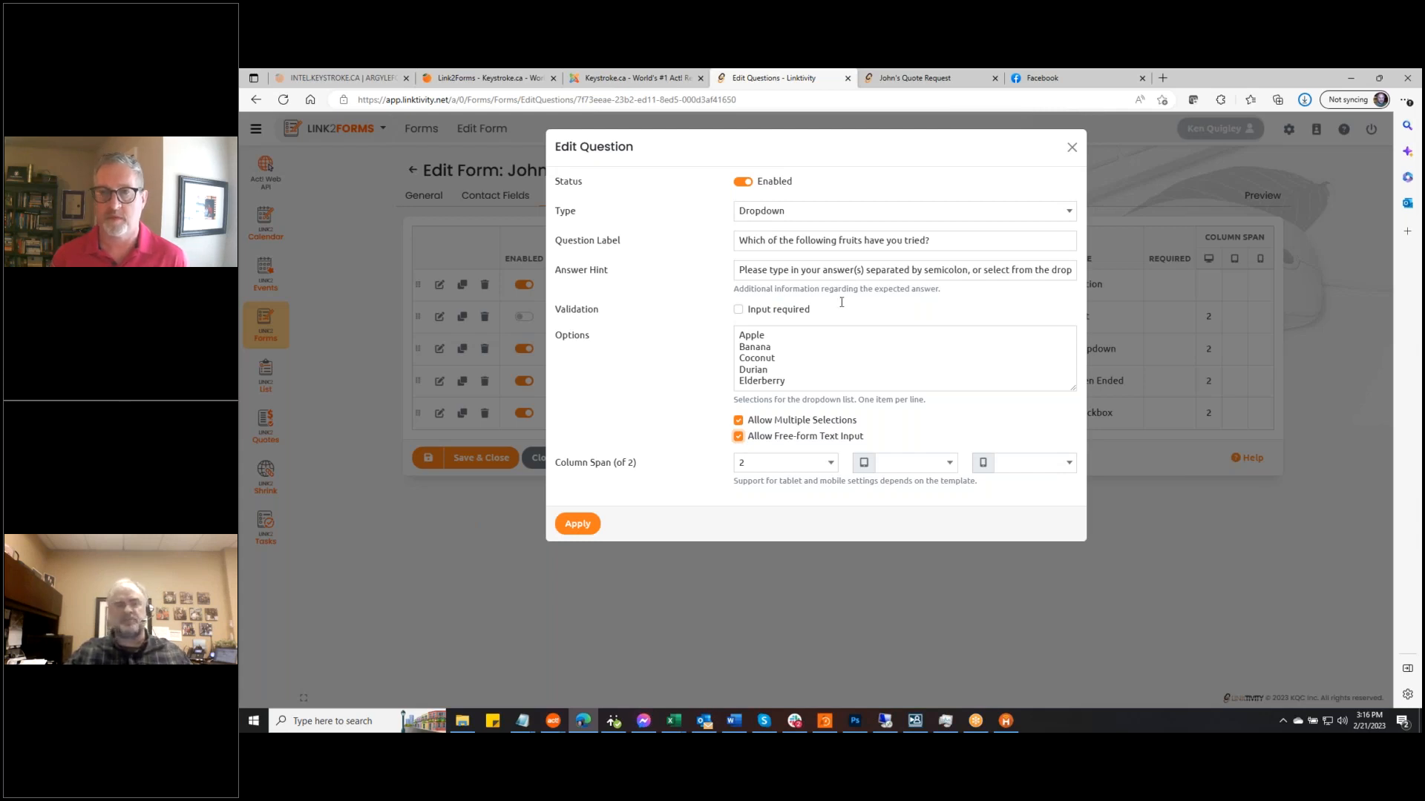
pyautogui.click(738, 437)
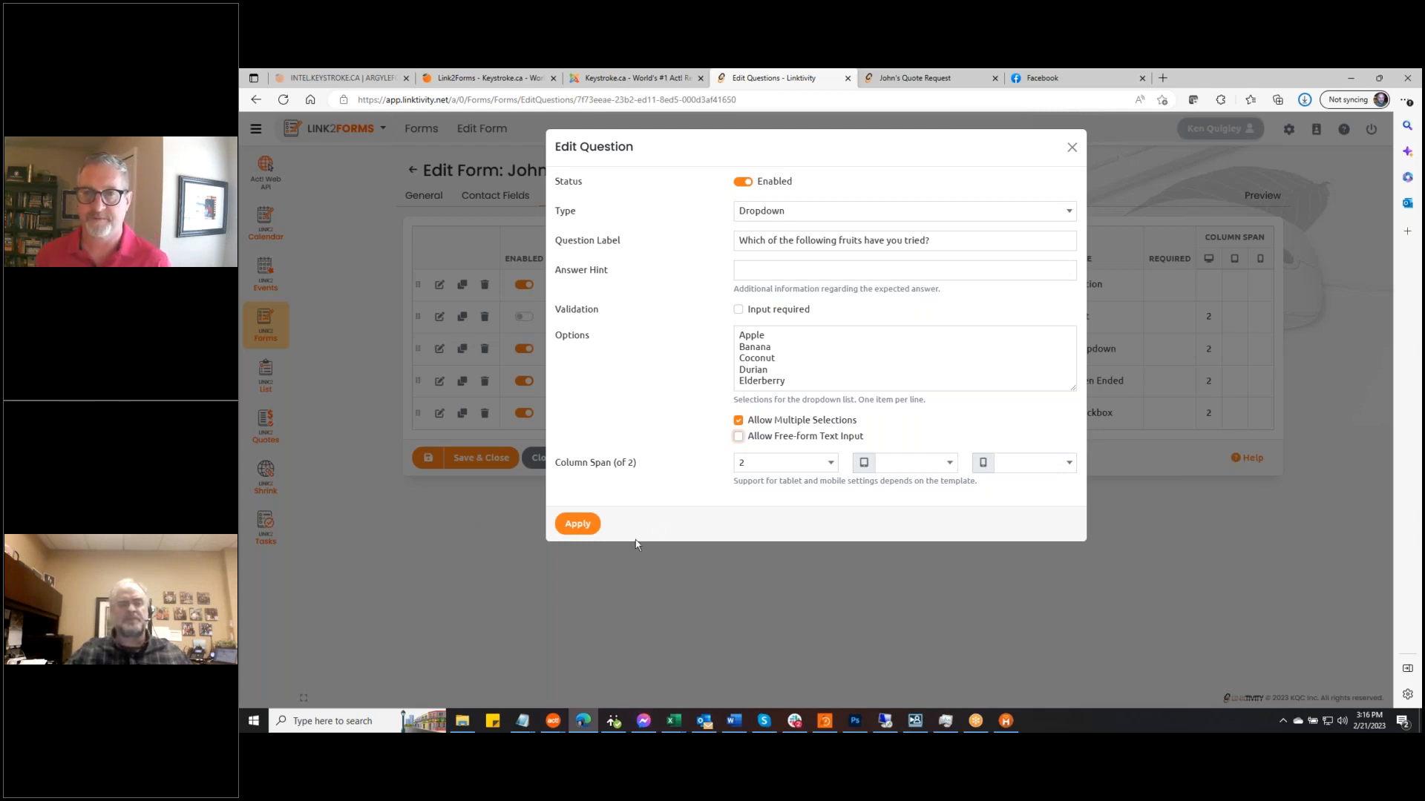
pyautogui.click(578, 525)
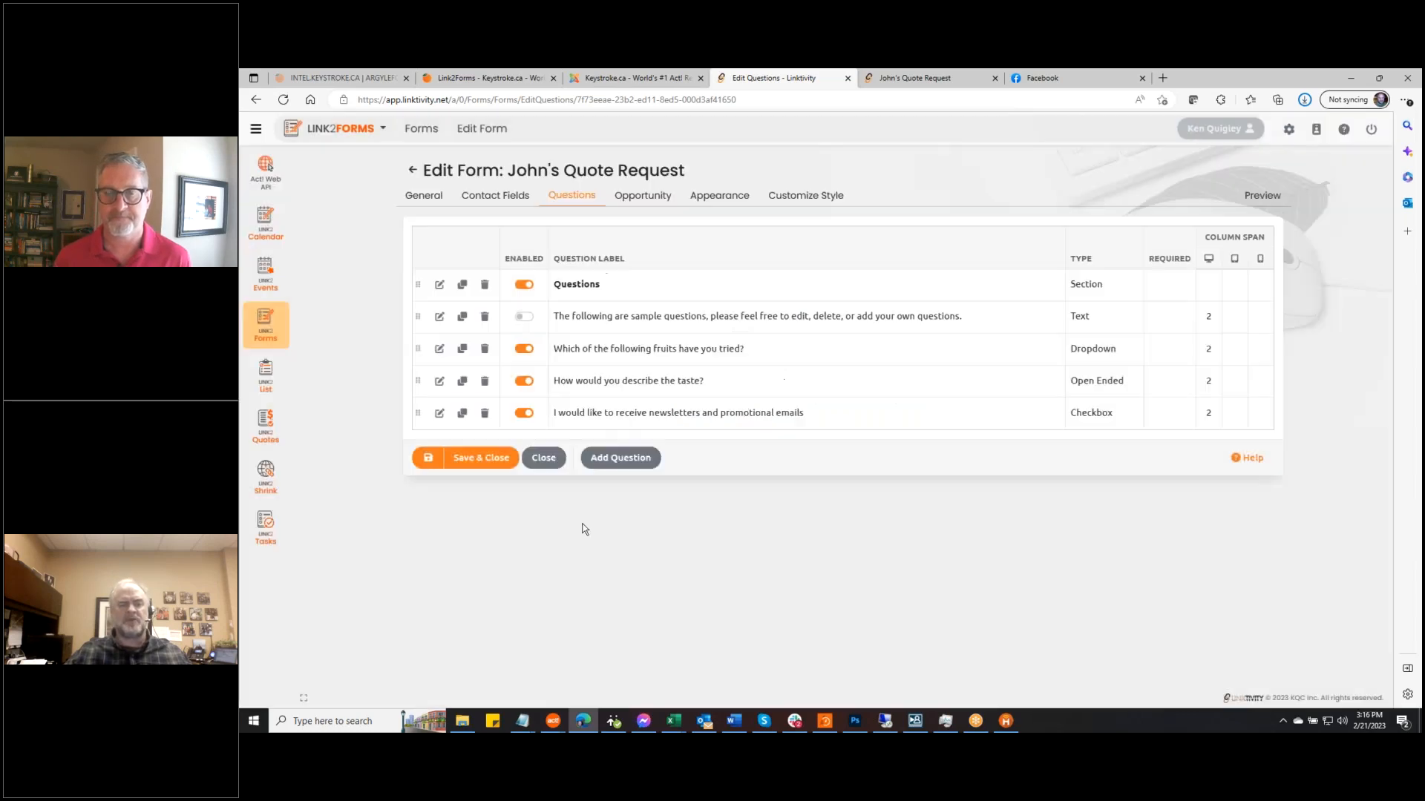
# Create an opportunity per submission named [FORMNAME] - [CONTACT:COMPANY] - [SUBMISSIONDATE]
pyautogui.click(643, 203)
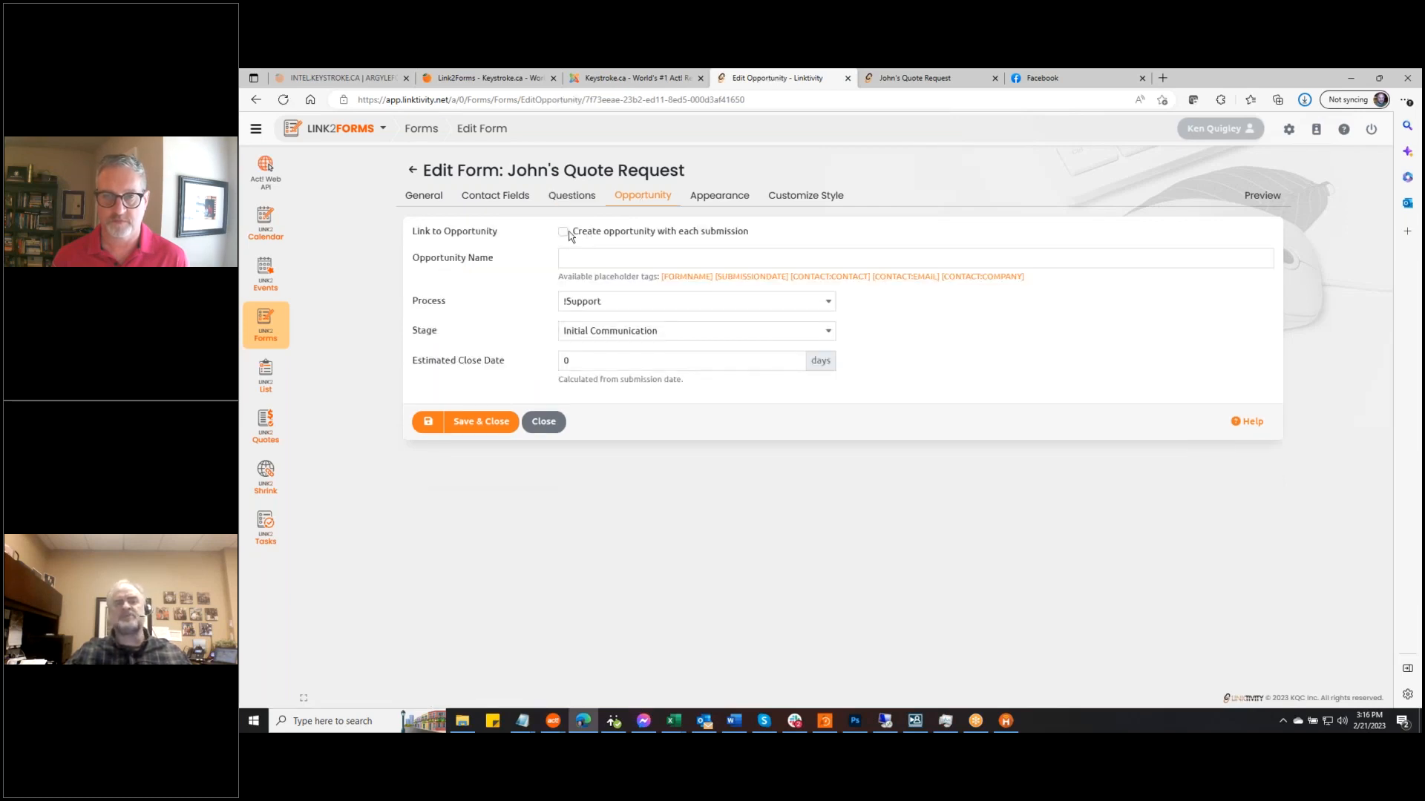
pyautogui.click(563, 233)
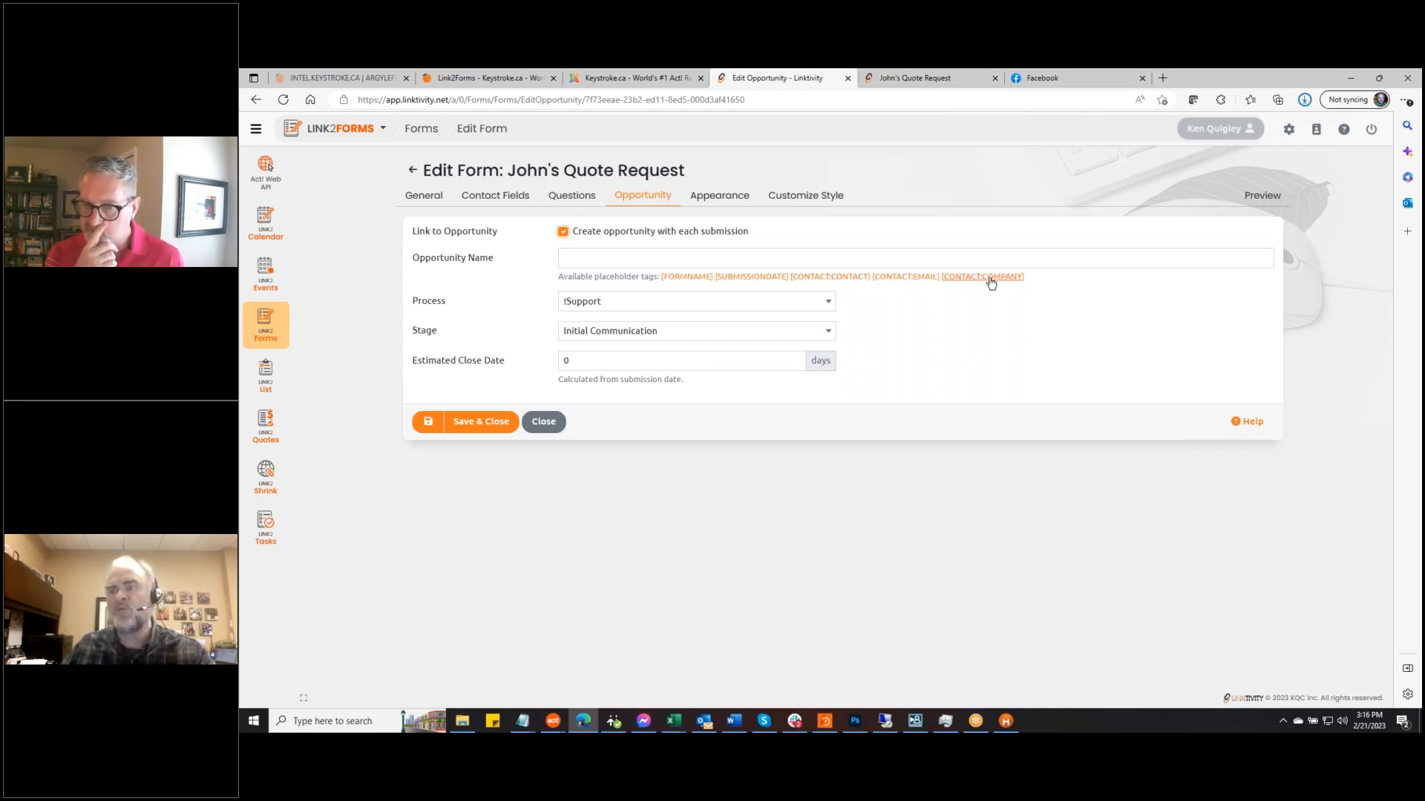
pyautogui.click(590, 262)
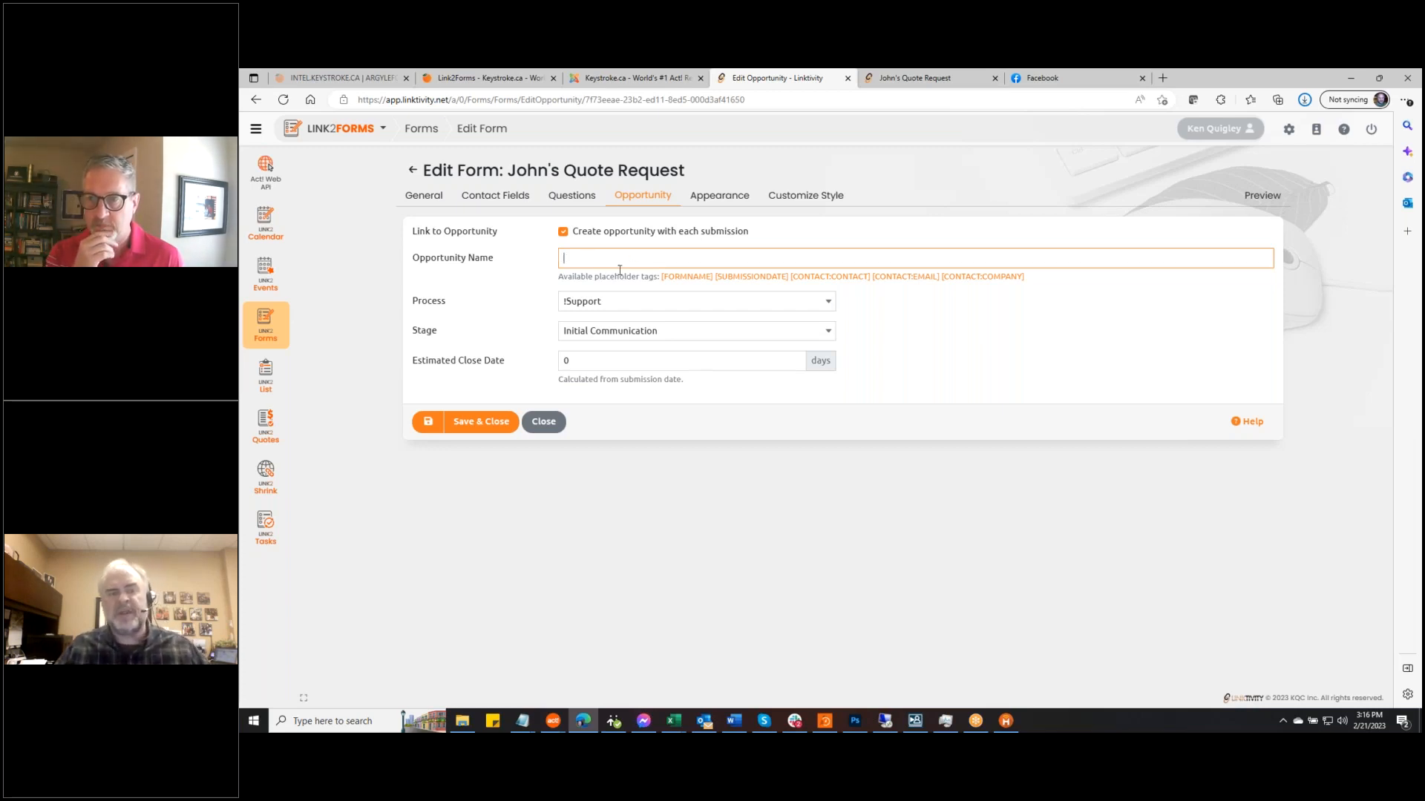
pyautogui.click(688, 277)
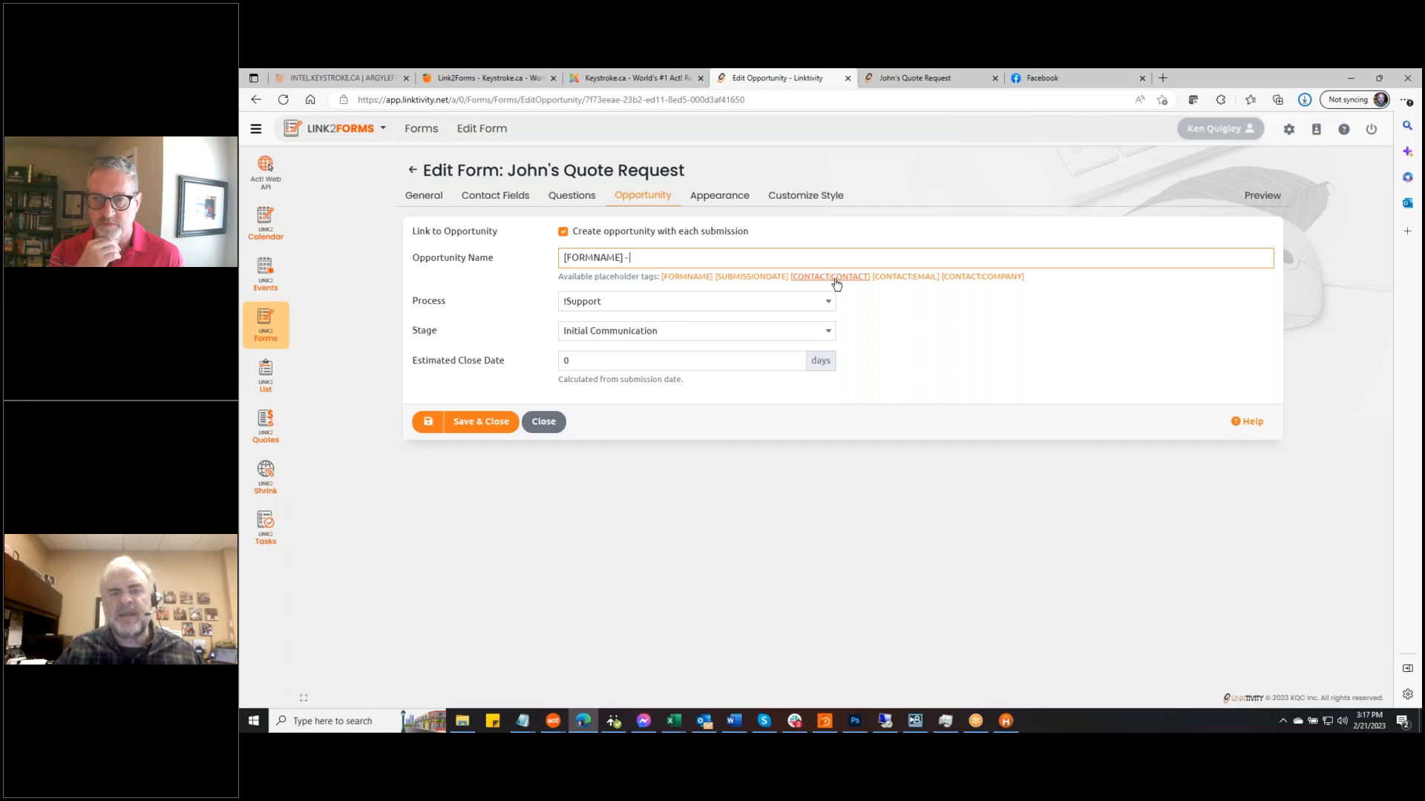
pyautogui.click(999, 278)
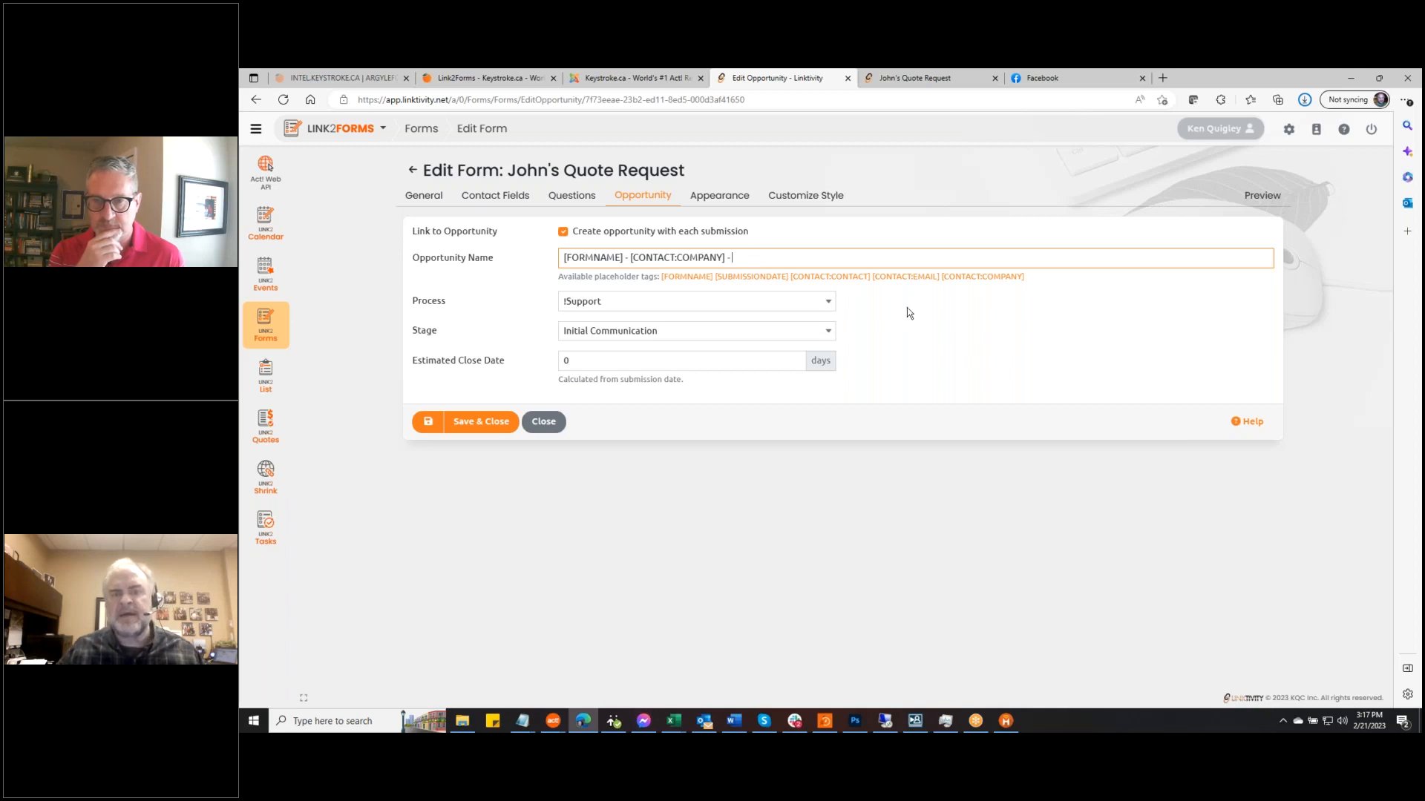
pyautogui.click(752, 277)
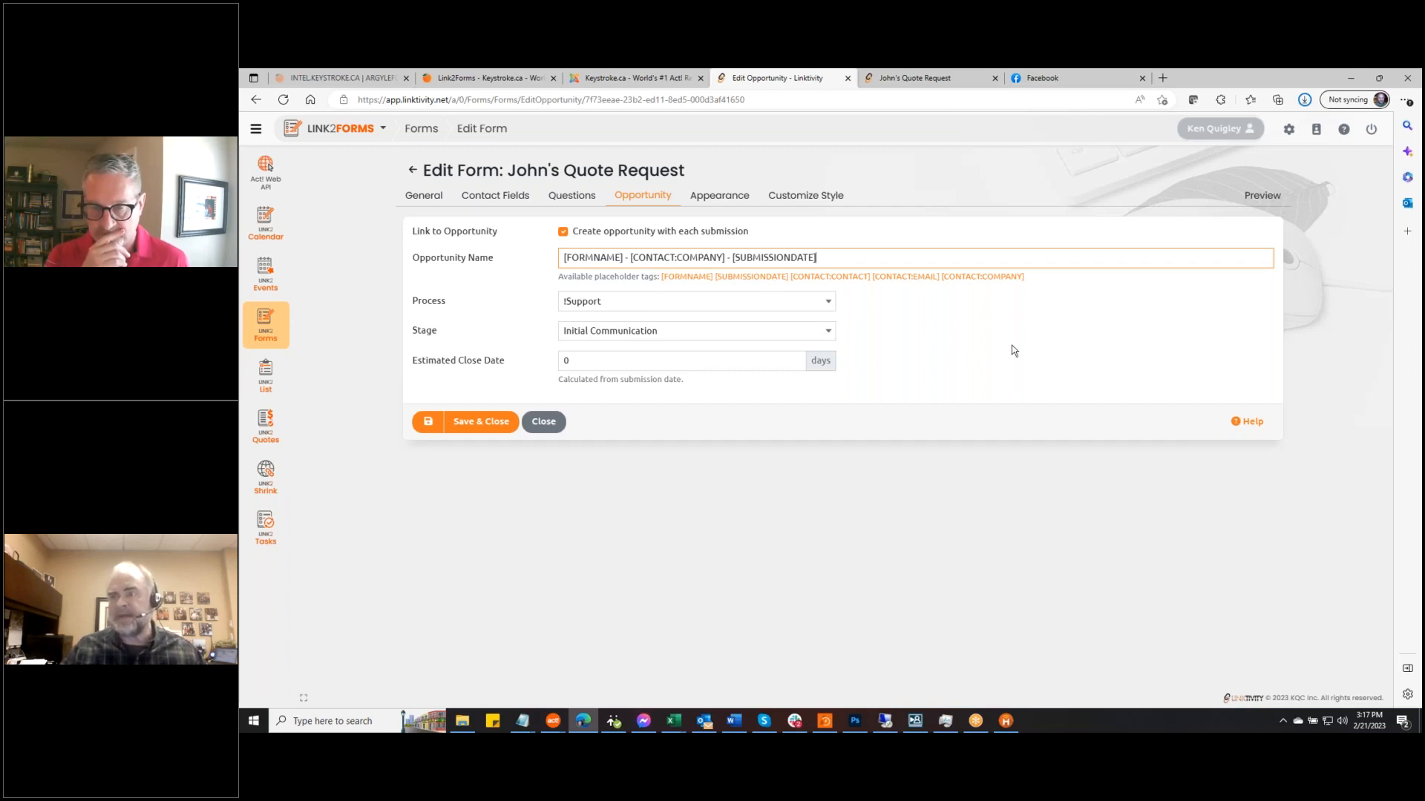
# Keep !Support as the process, set estimated close date to 30 days, and save
pyautogui.click(829, 305)
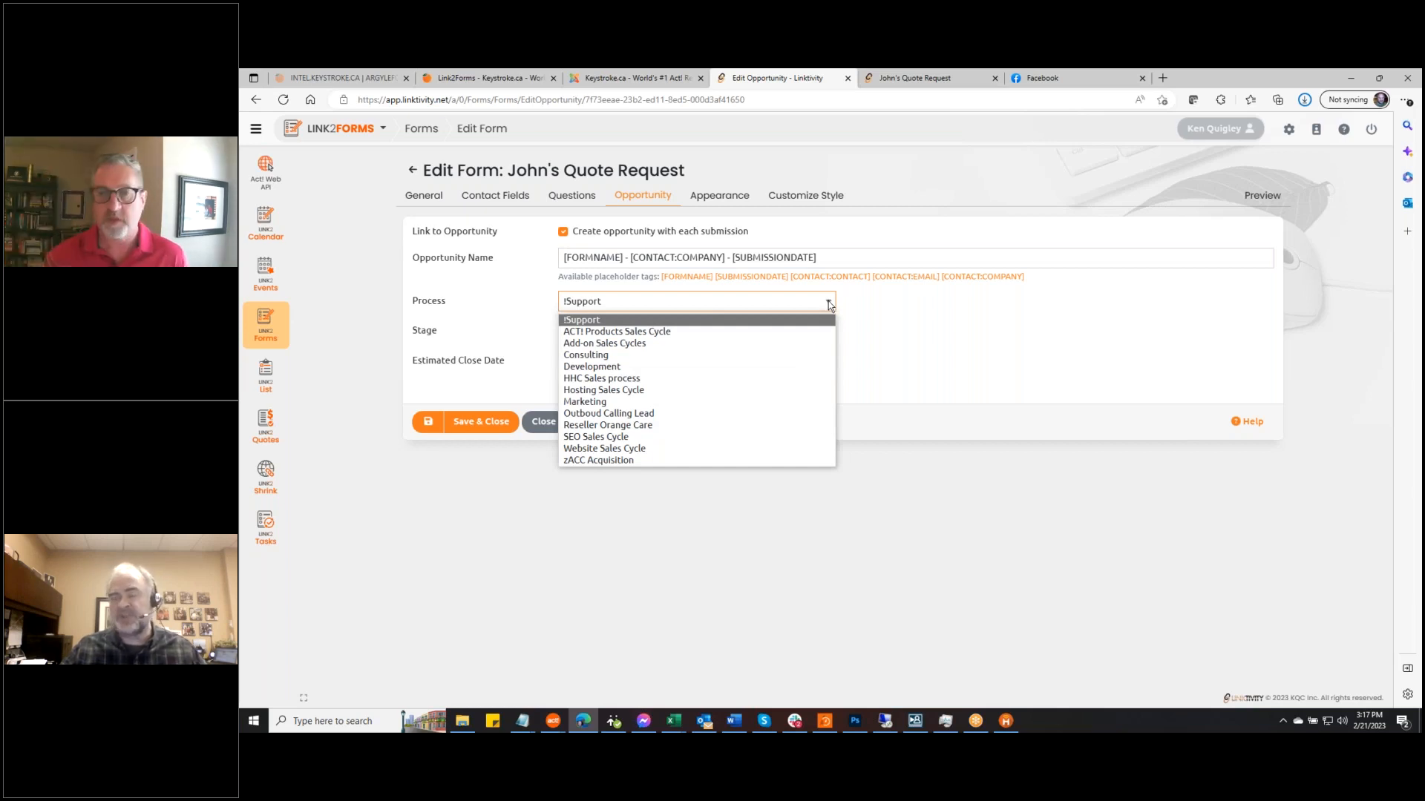
pyautogui.click(990, 331)
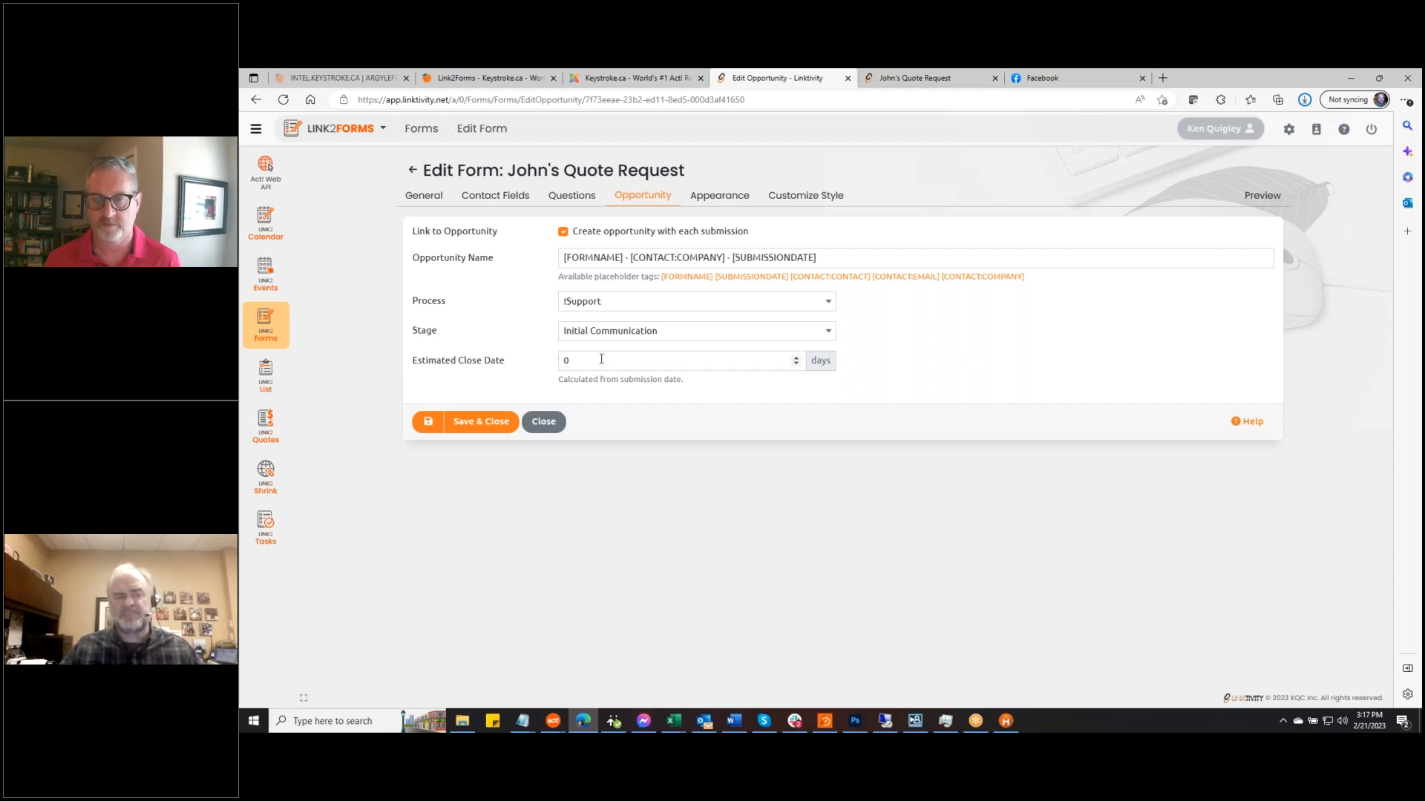
pyautogui.moveTo(579, 361); pyautogui.dragTo(529, 368)
pyautogui.write('30')
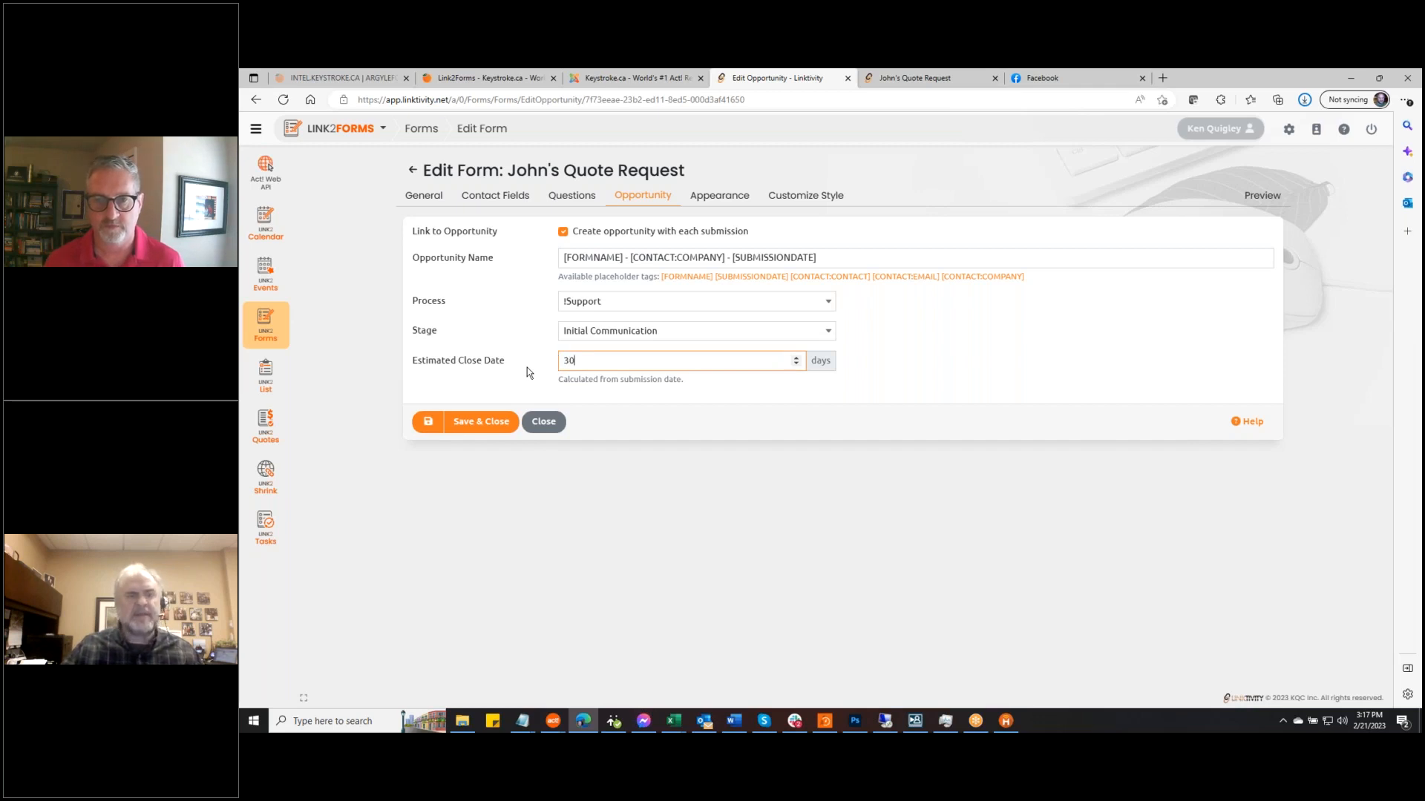
pyautogui.click(421, 427)
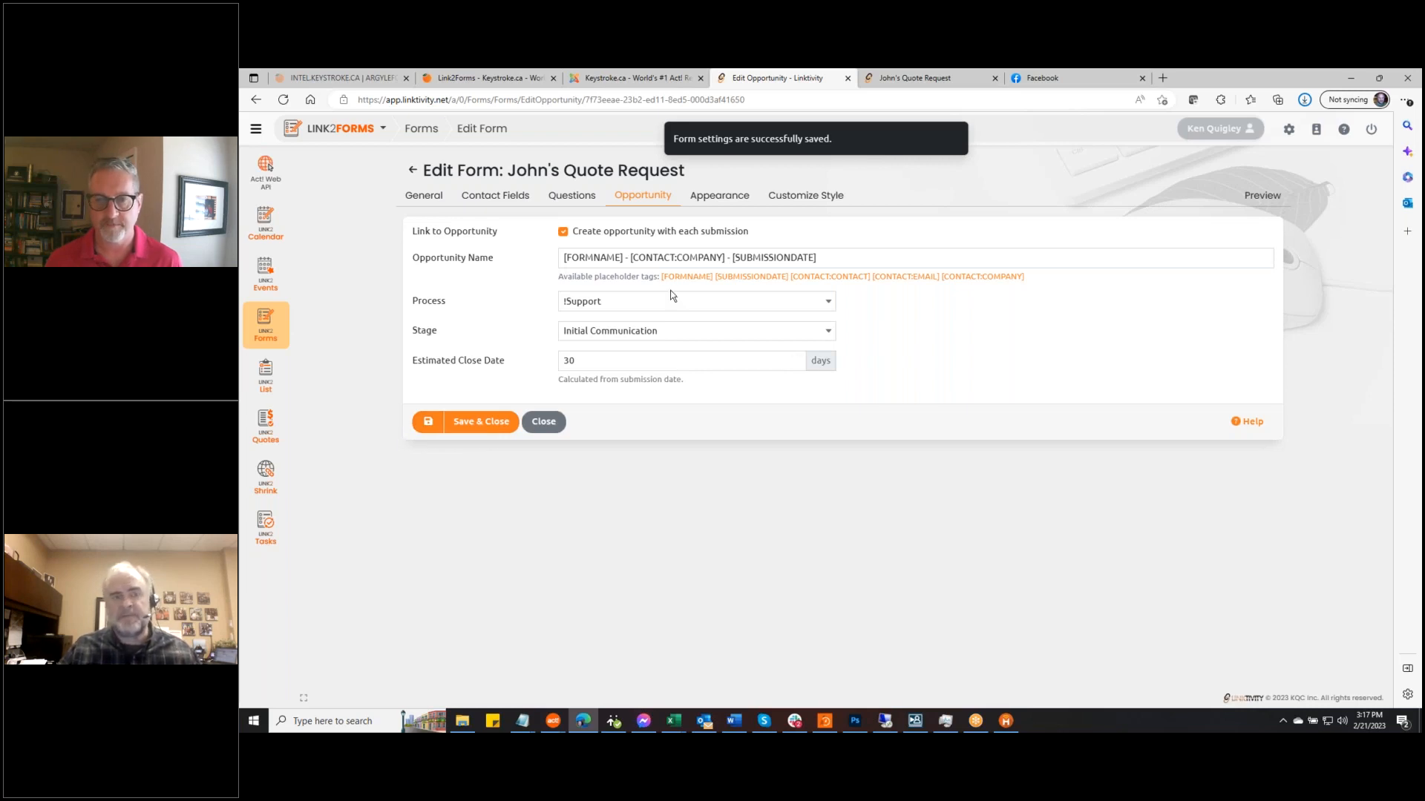
pyautogui.click(711, 199)
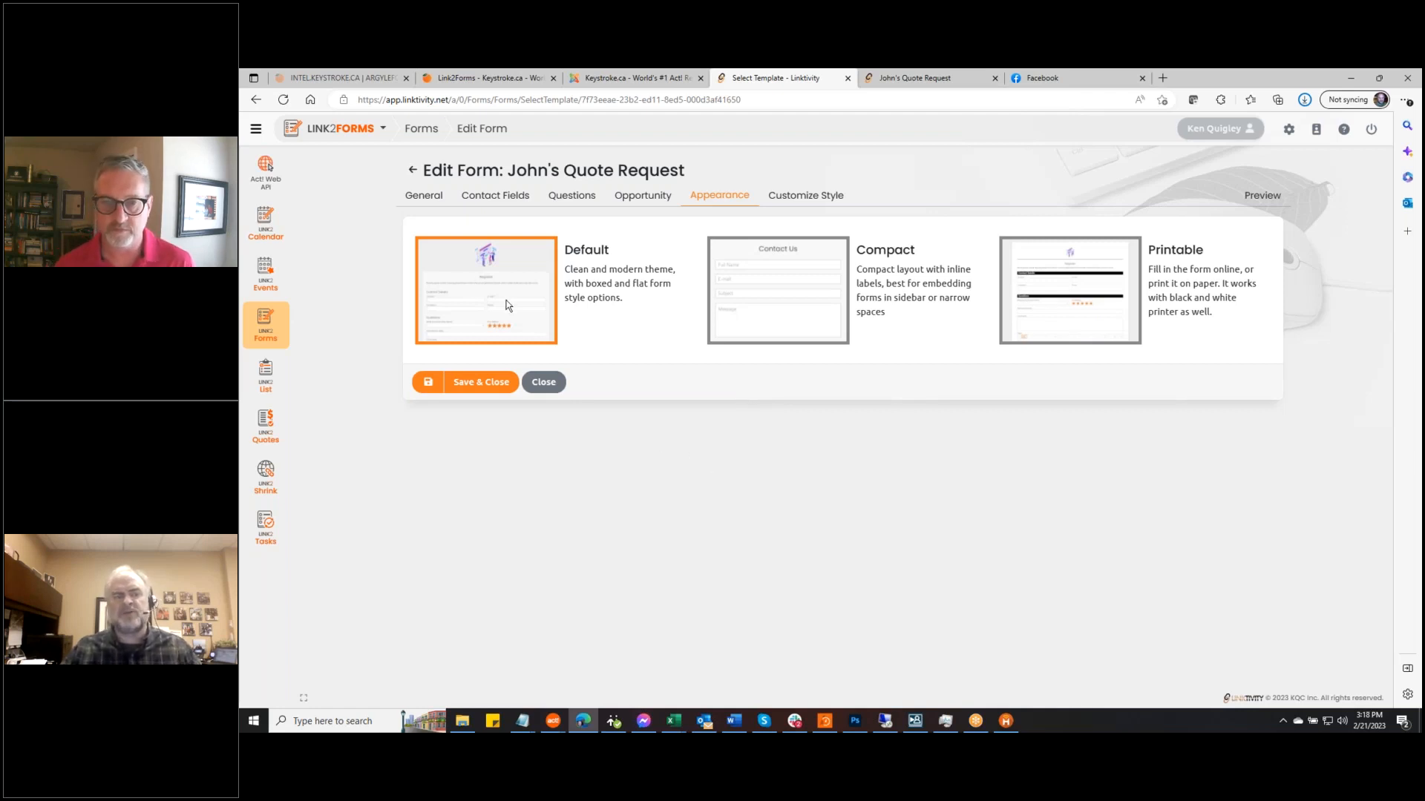
# Save the Compact layout and preview the form with it
pyautogui.click(813, 303)
pyautogui.click(428, 382)
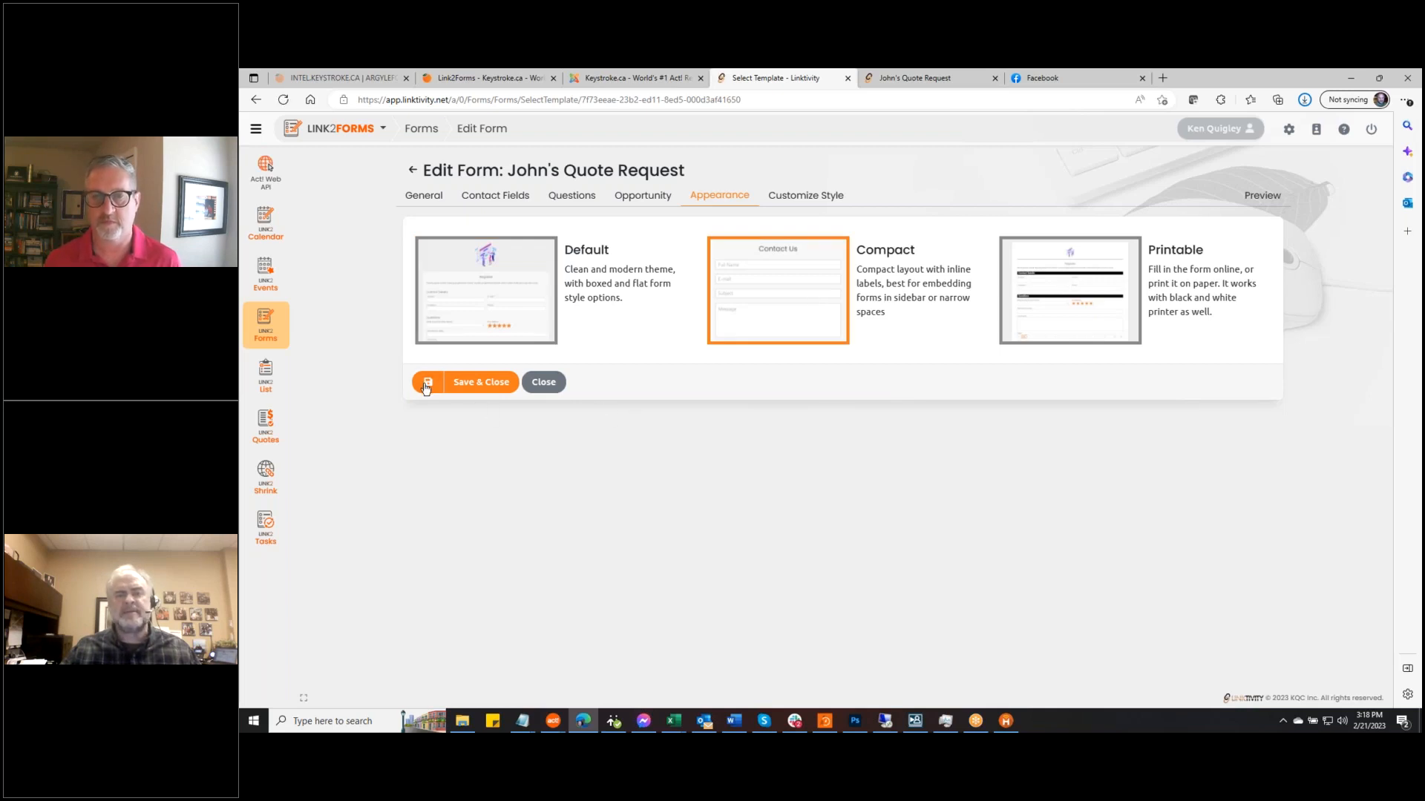
pyautogui.click(1262, 196)
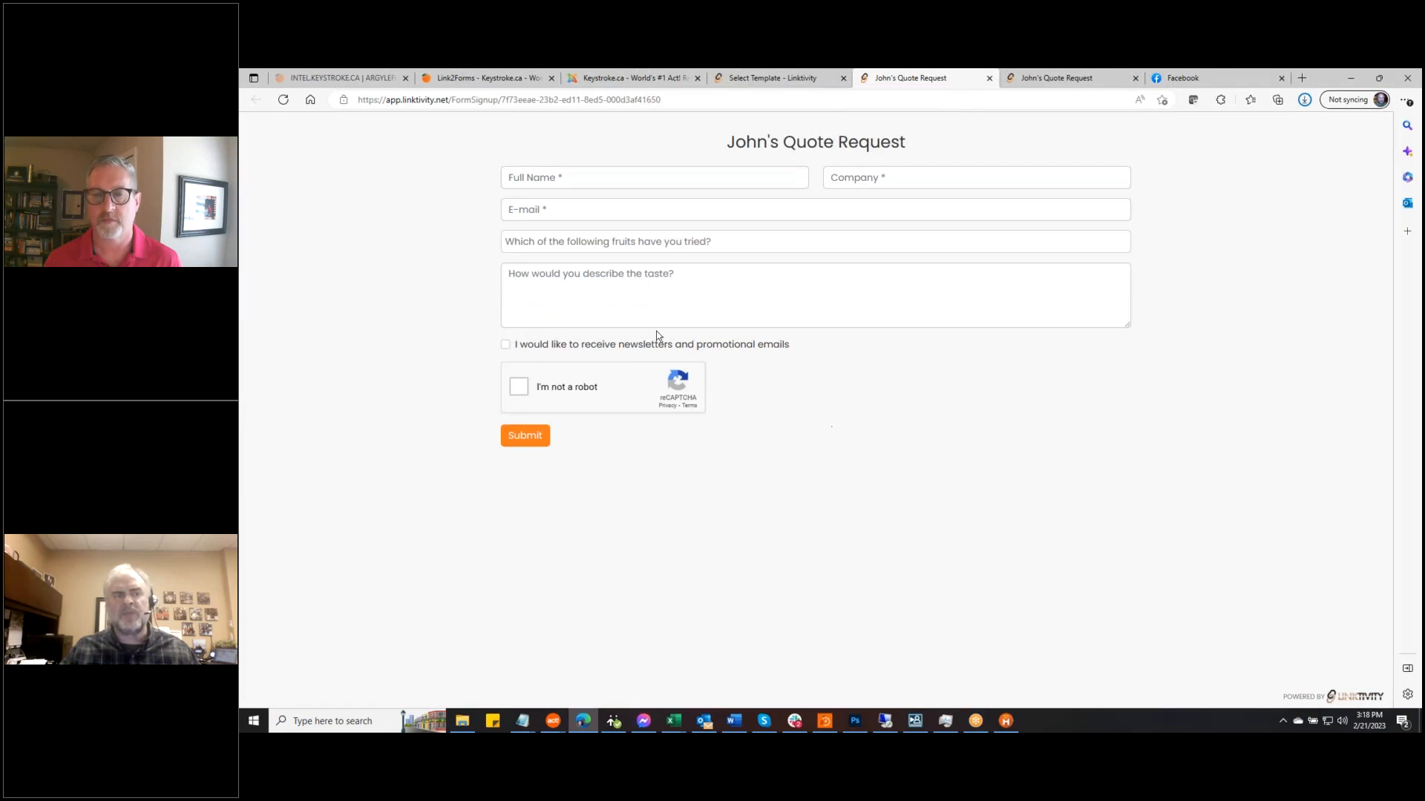
pyautogui.click(791, 80)
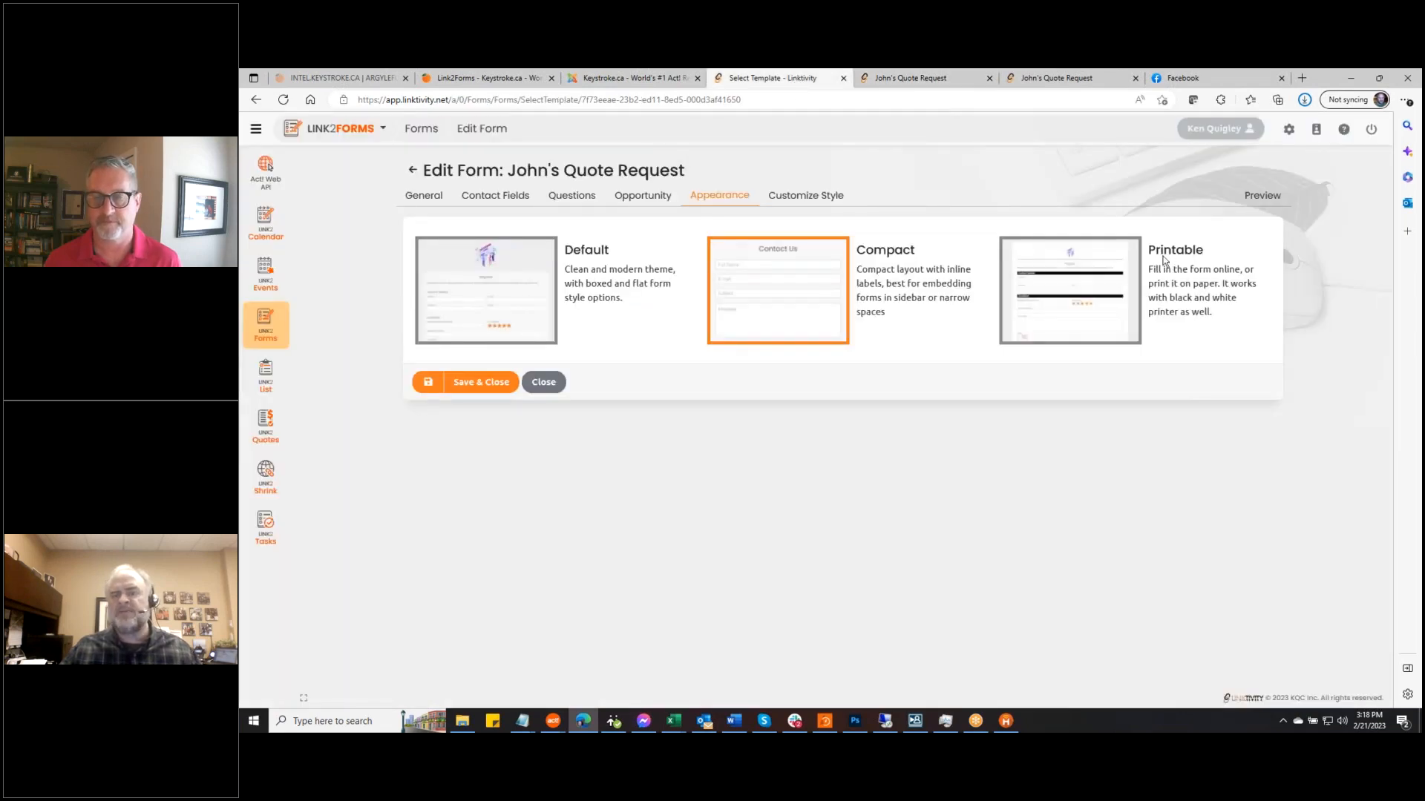
# Save and preview the Printable layout, then save Default as the form's layout
pyautogui.click(1024, 320)
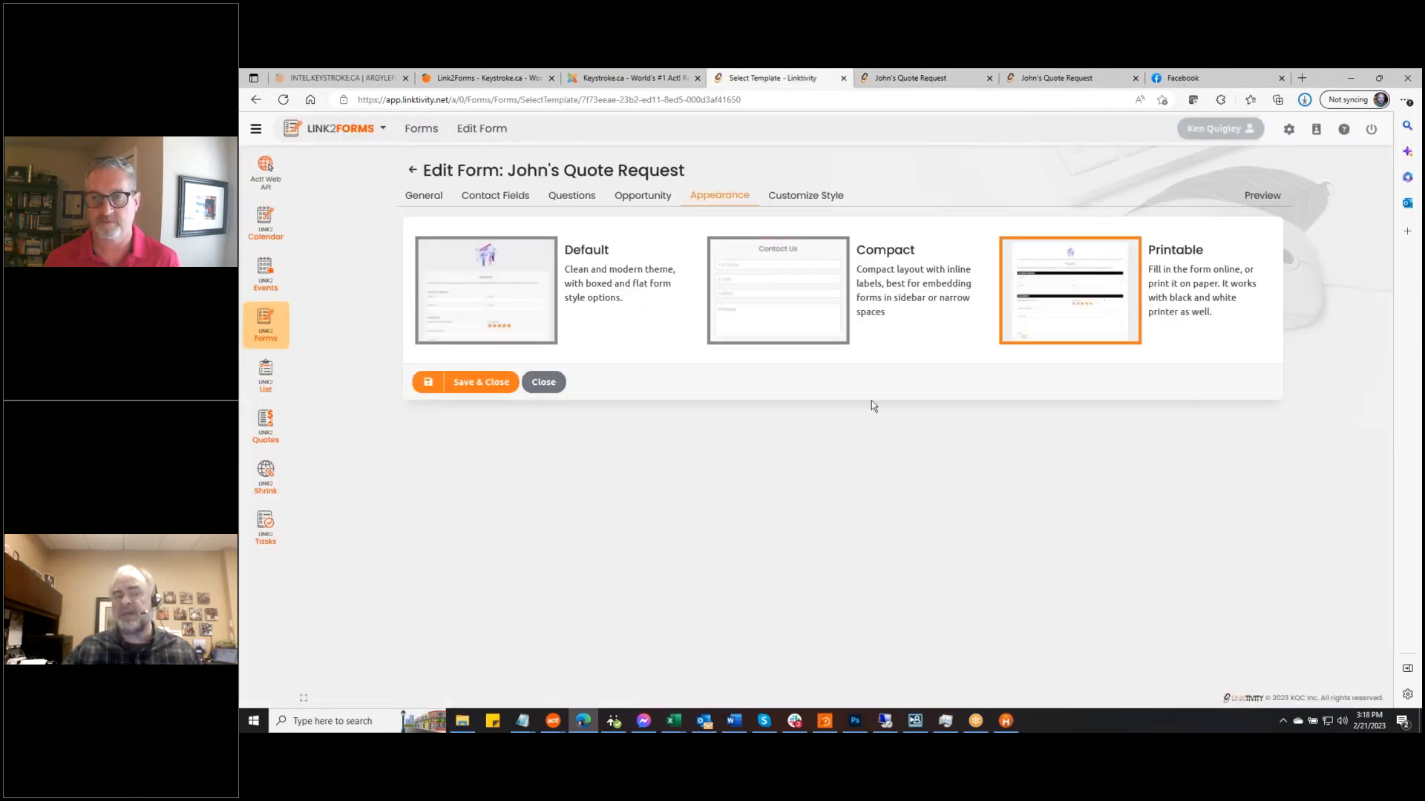
pyautogui.click(428, 382)
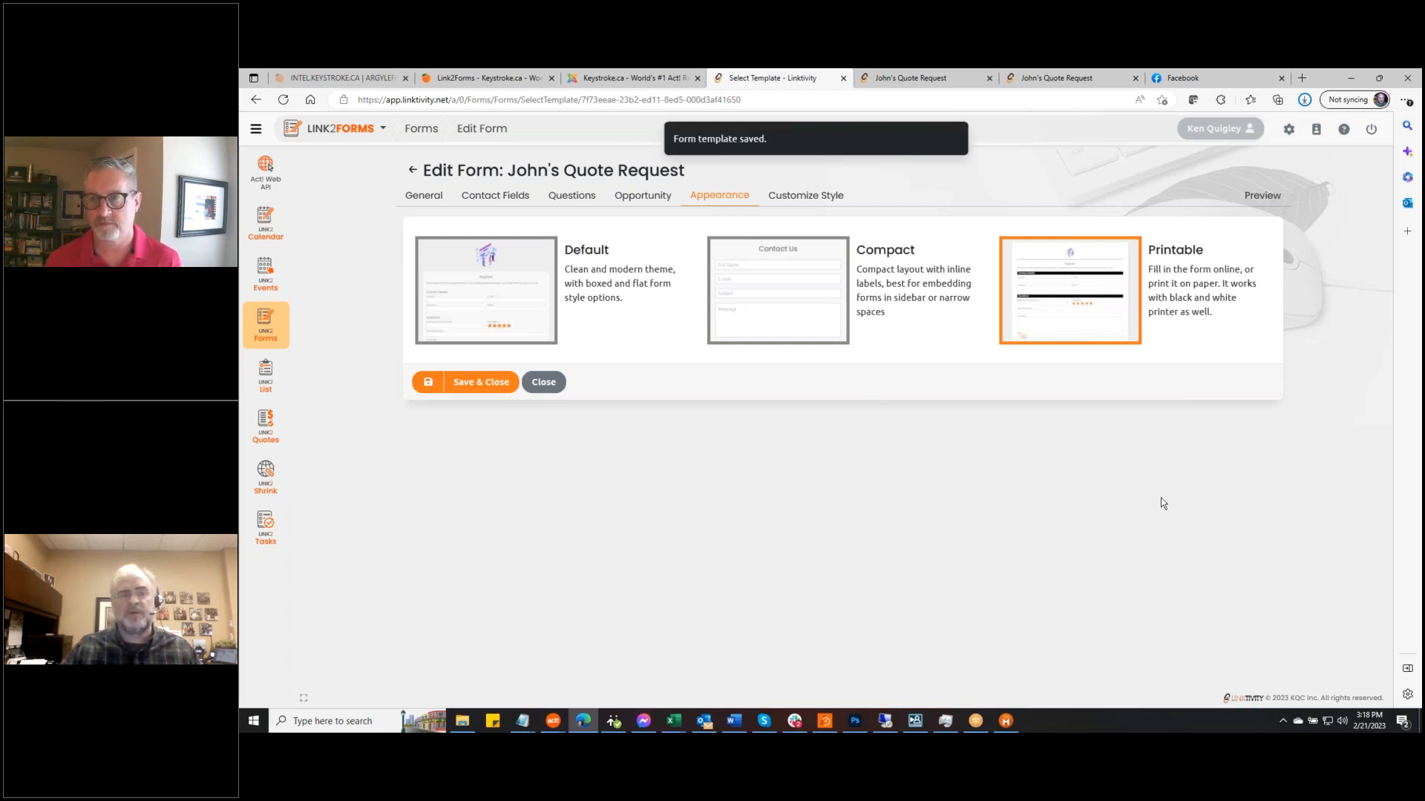
pyautogui.click(1262, 196)
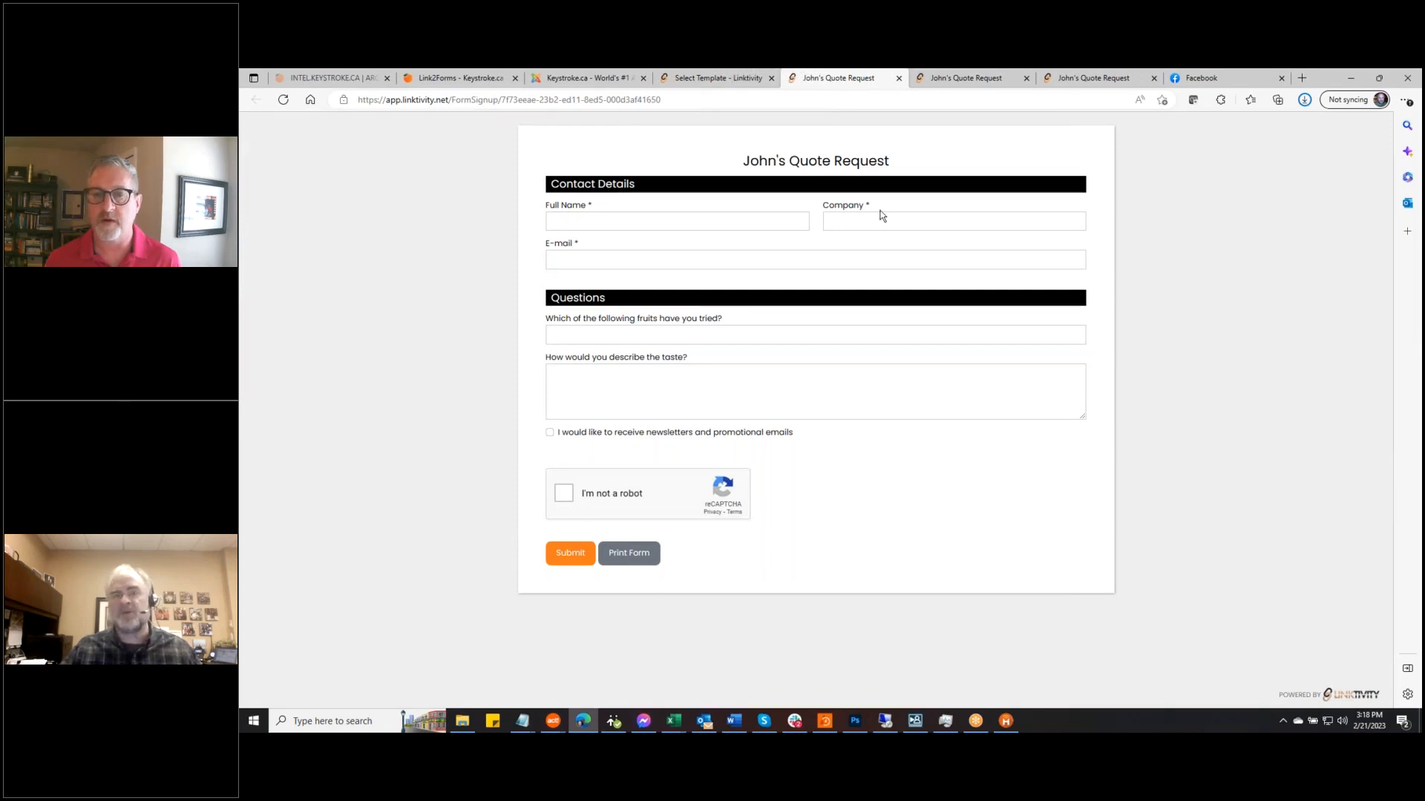
pyautogui.click(707, 80)
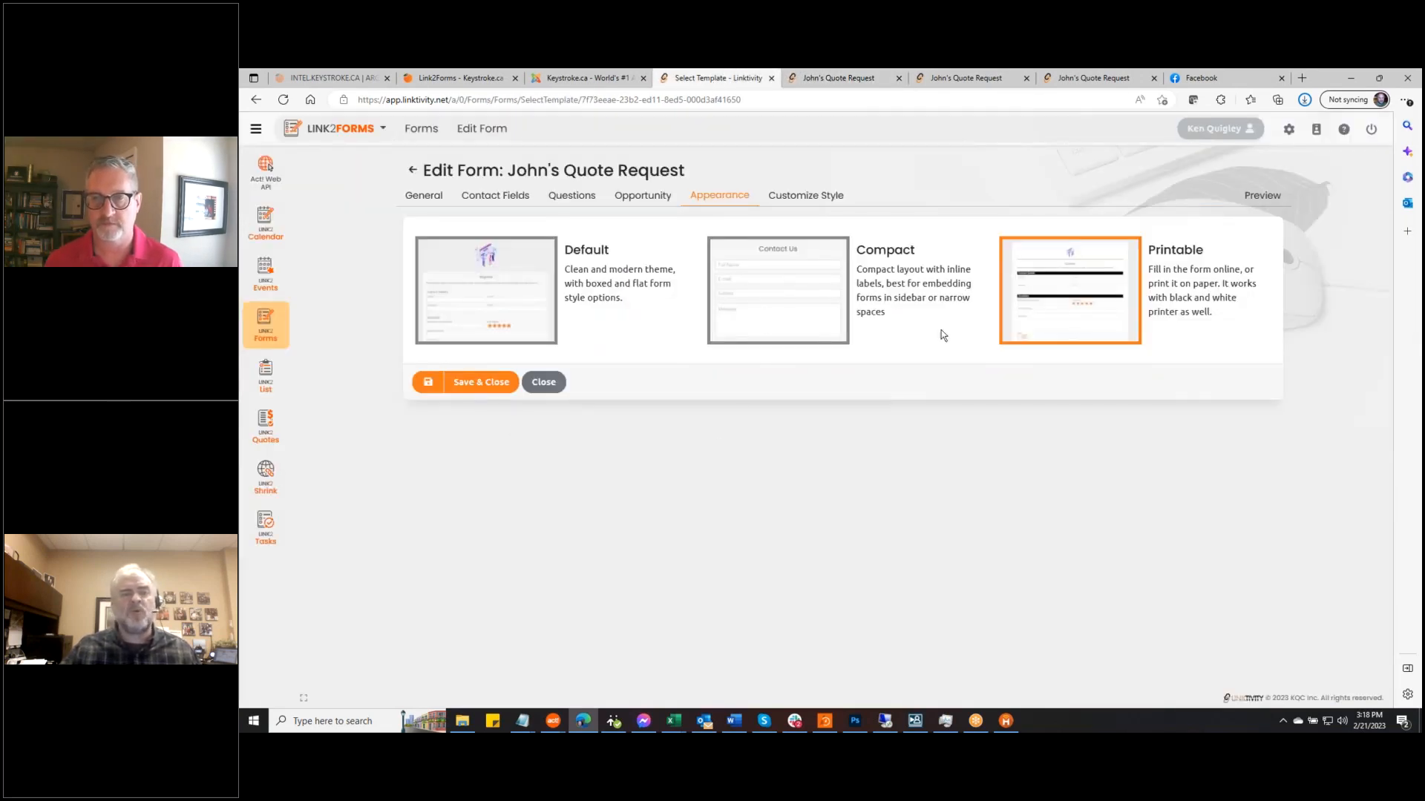
pyautogui.click(515, 279)
pyautogui.click(428, 382)
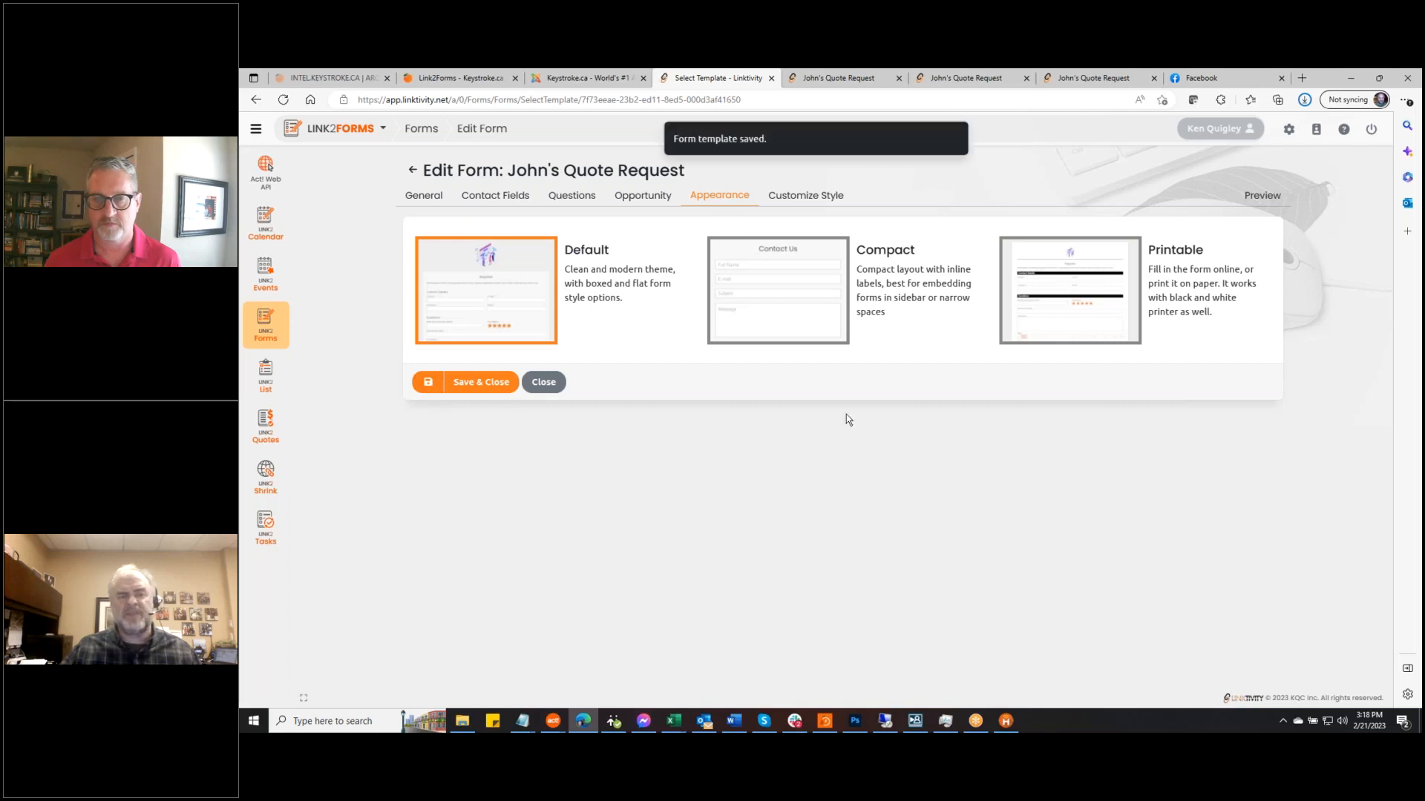
# Review the Customize Style colour and font options, then return to General settings
pyautogui.click(806, 196)
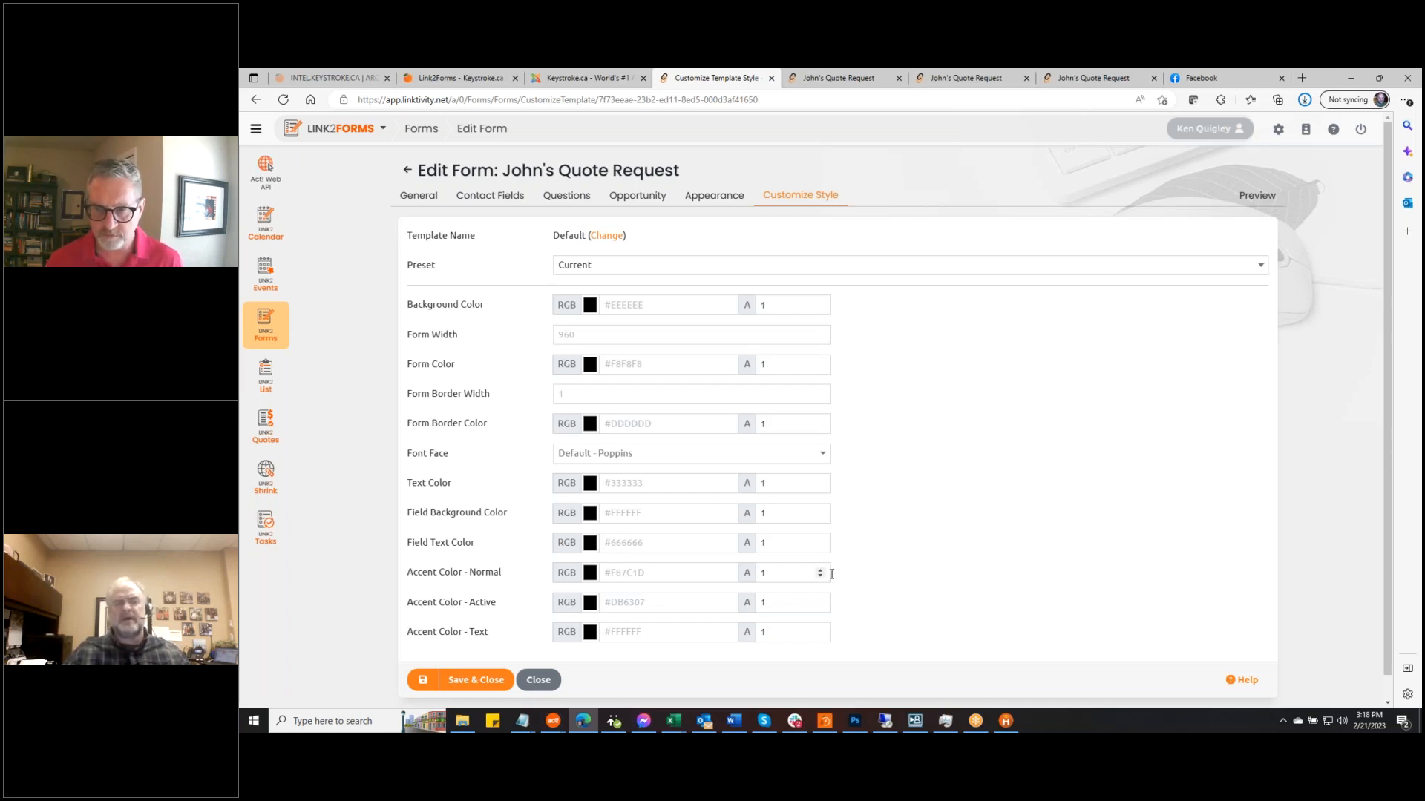
pyautogui.click(411, 196)
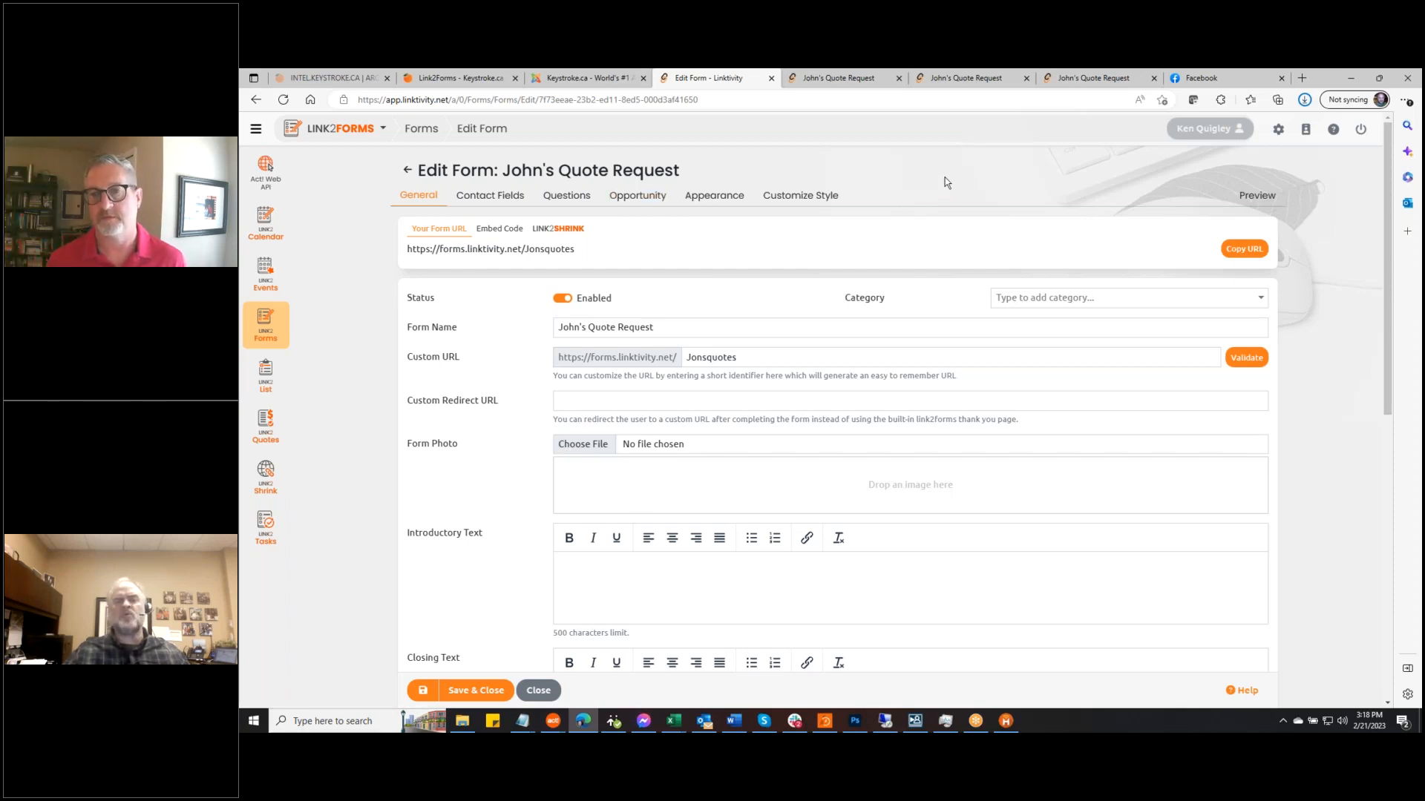
# Save the form, copy its website embed code, and show the LINK2SHRINK options
pyautogui.click(423, 692)
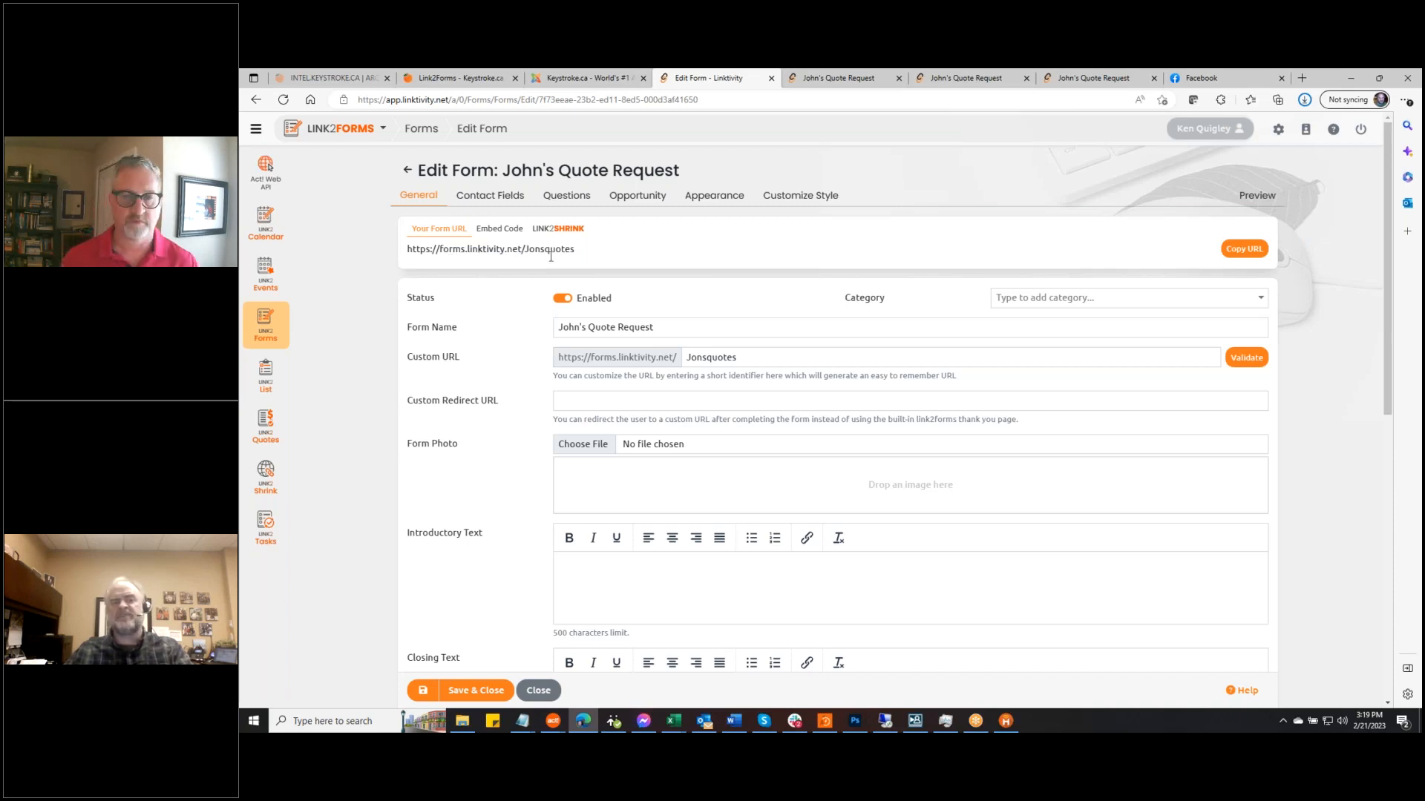
pyautogui.click(502, 234)
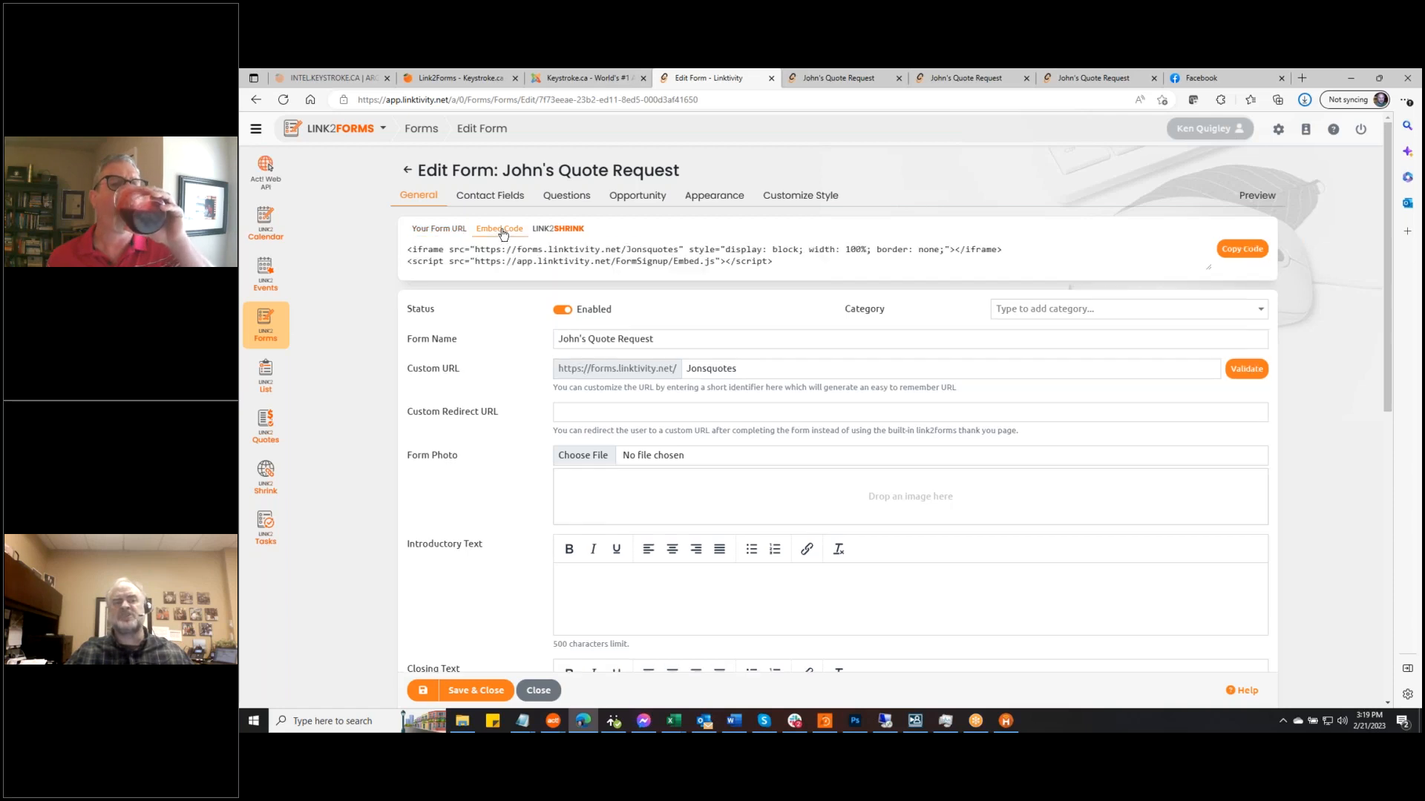
pyautogui.click(1254, 248)
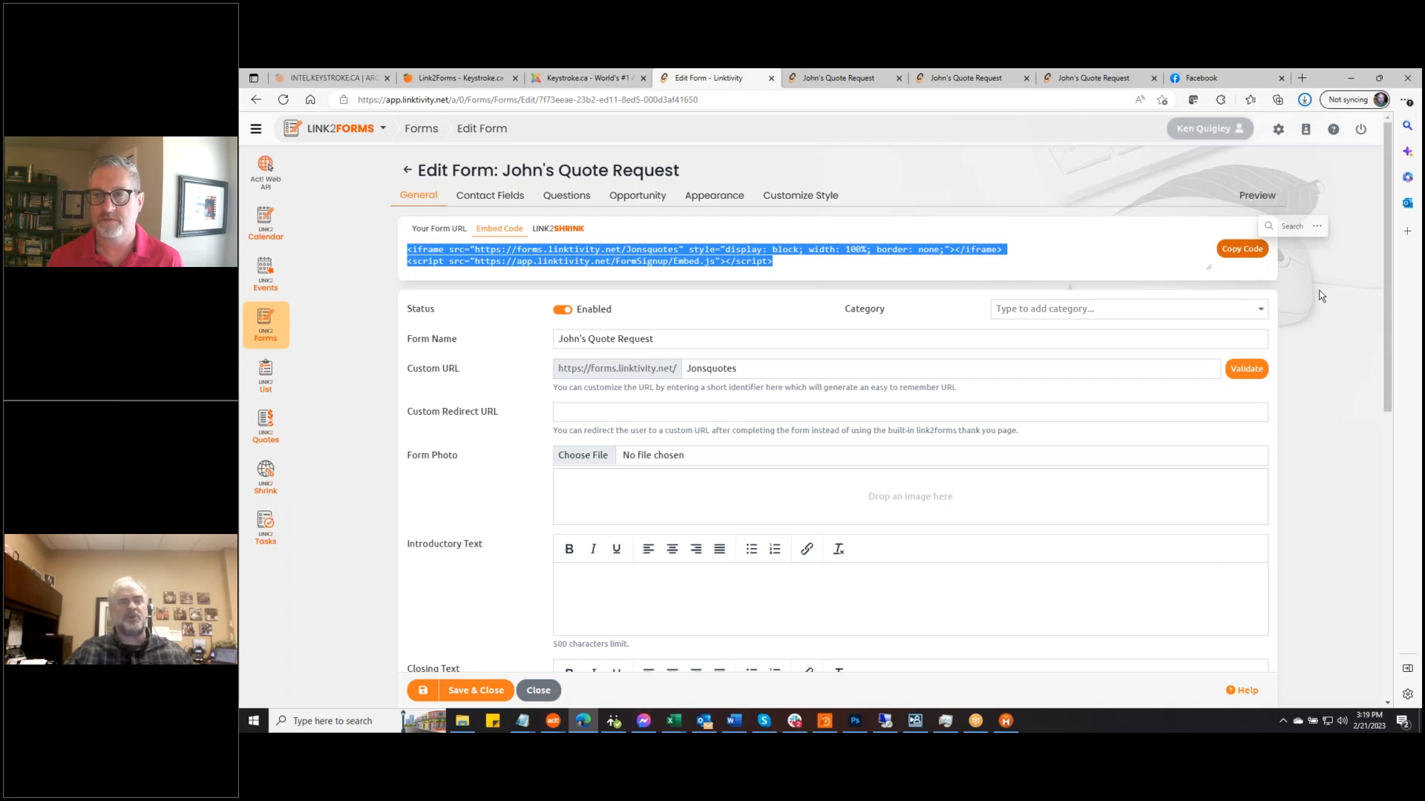
pyautogui.click(1315, 283)
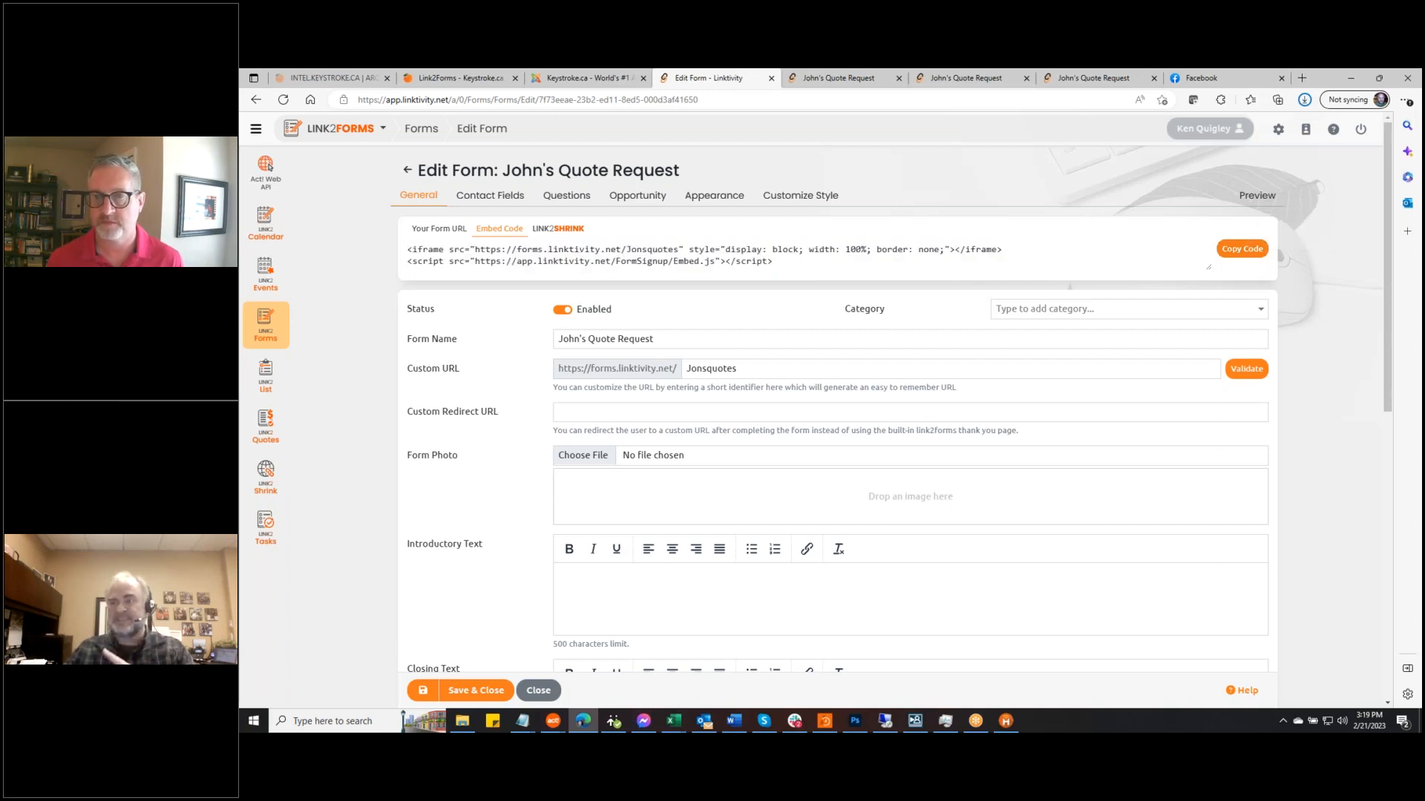
pyautogui.click(568, 232)
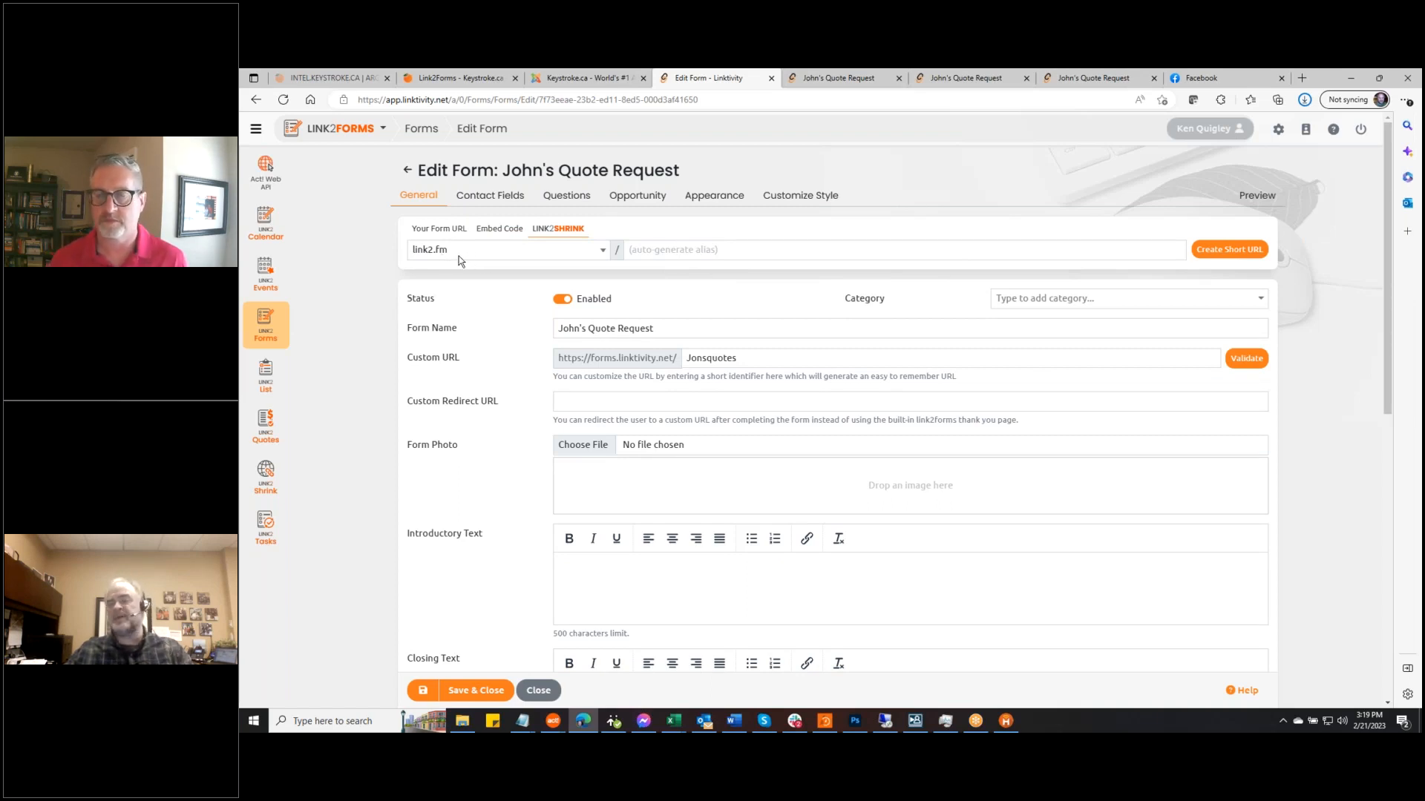
pyautogui.click(682, 253)
pyautogui.write('jon')
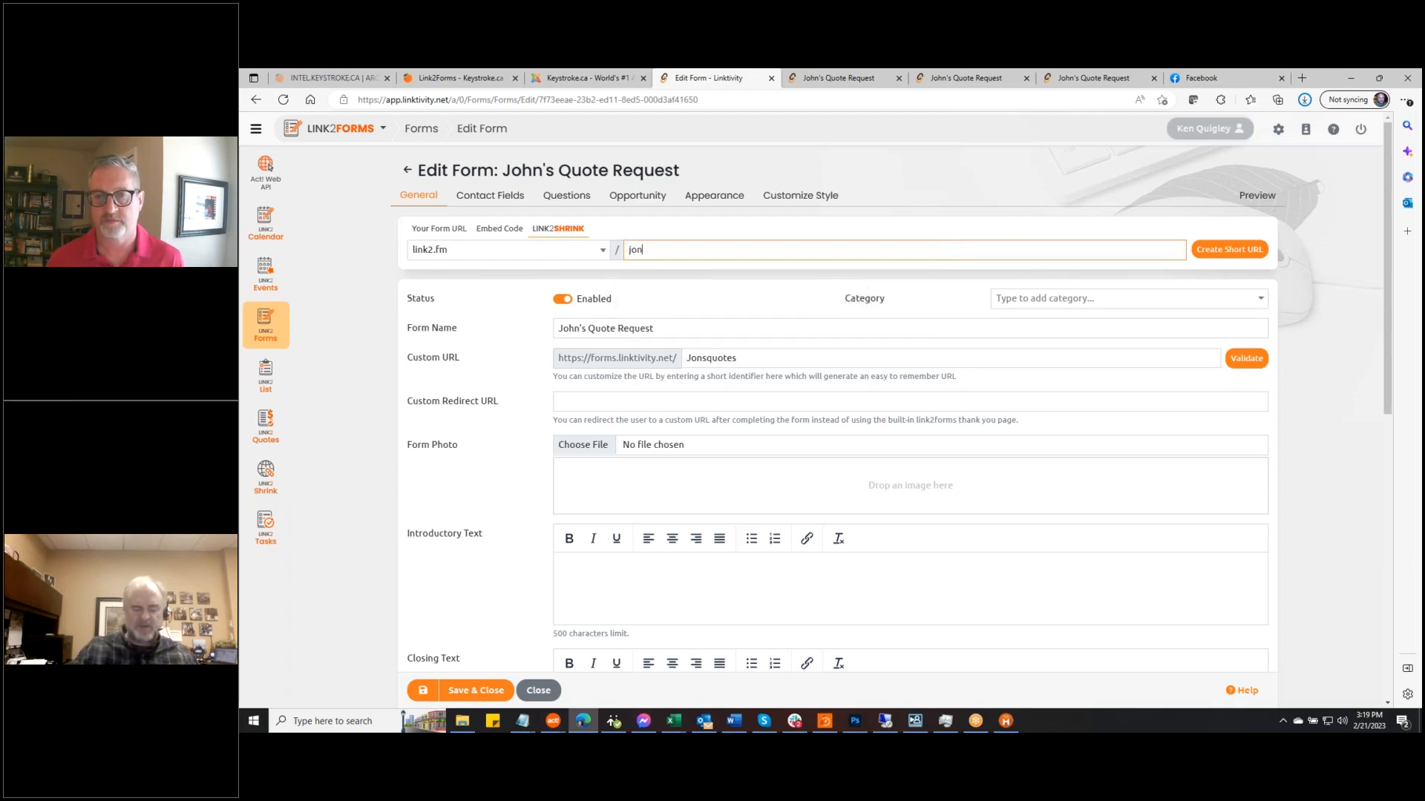
pyautogui.write('squotes')
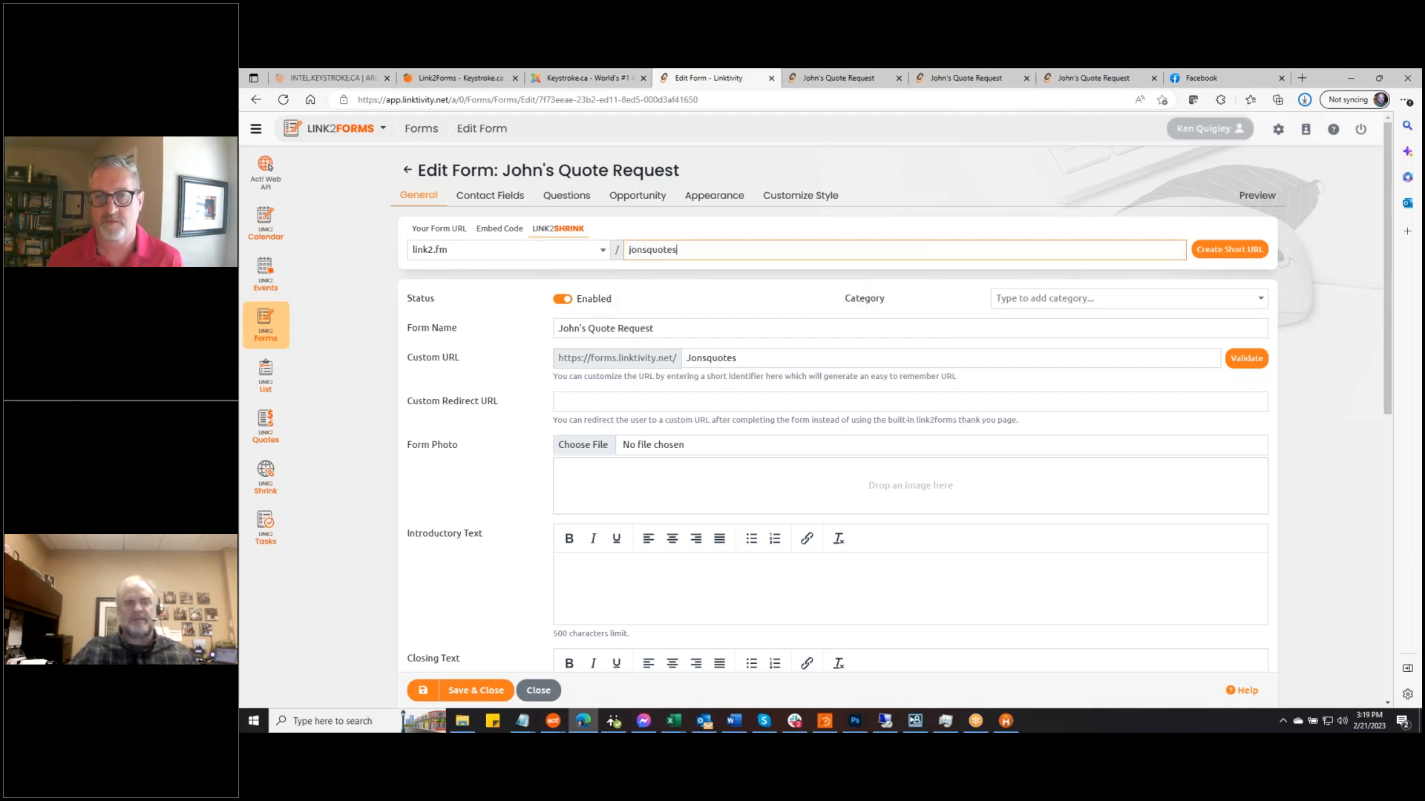
pyautogui.click(1235, 254)
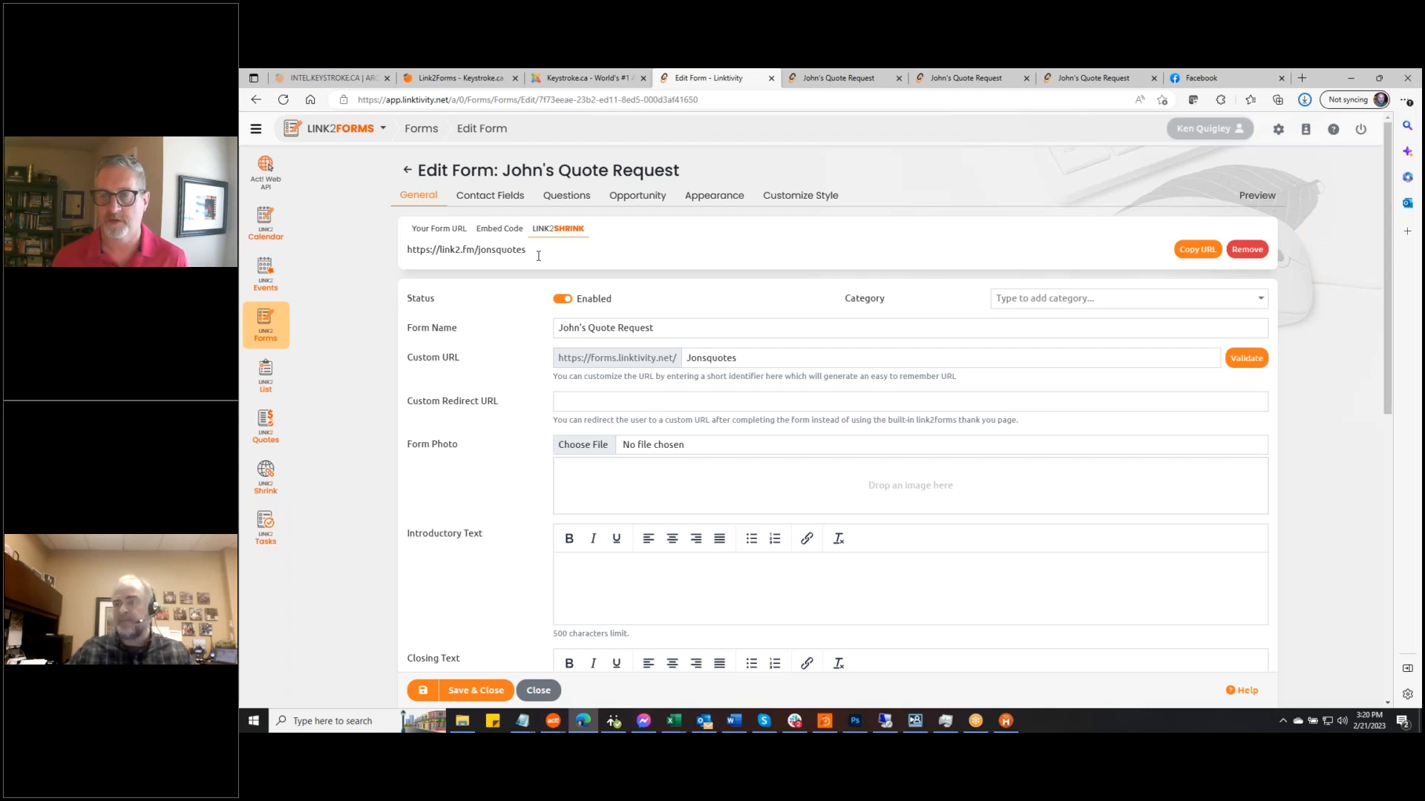
pyautogui.click(265, 480)
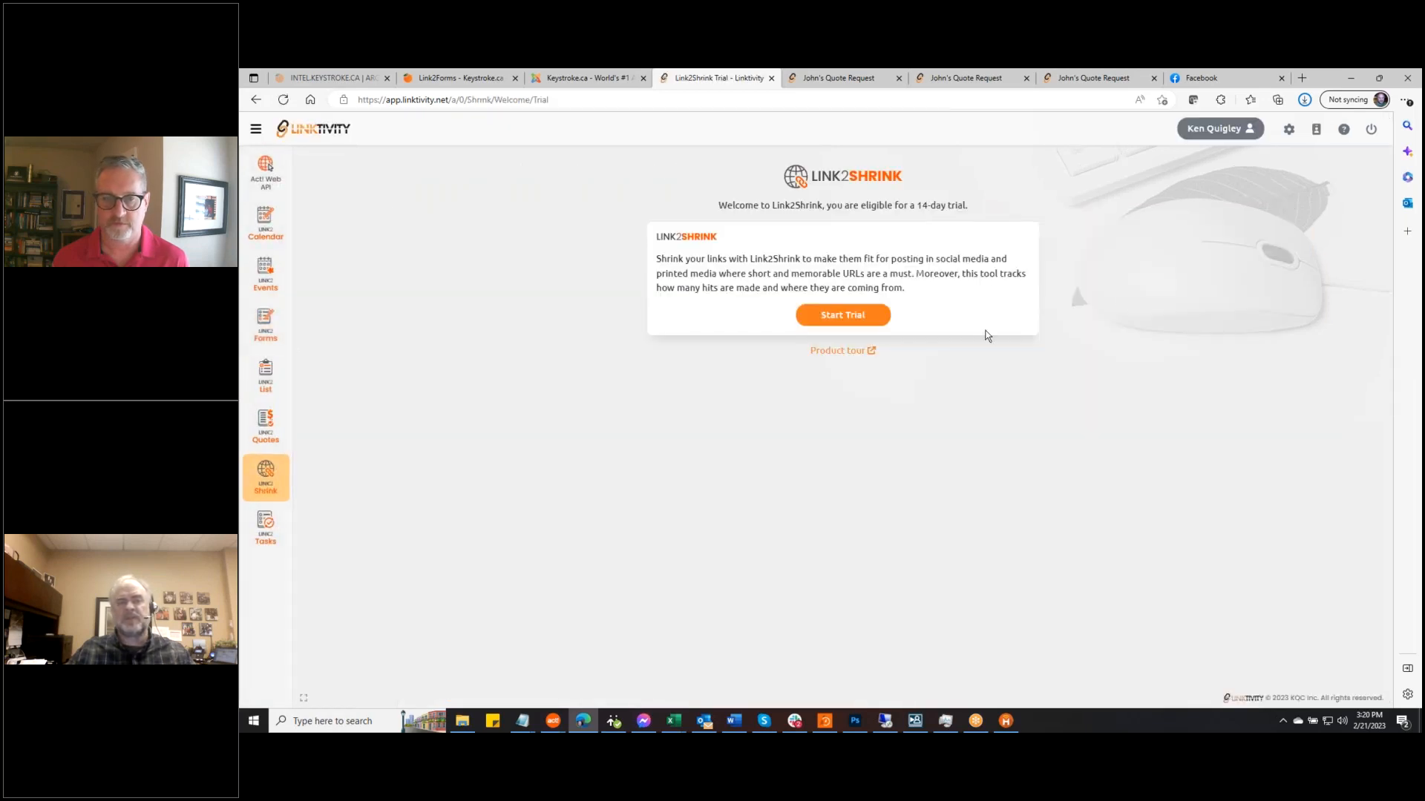
# Switch to the Keystroke team account and open link2.sh/act4outlook's hit statistics
pyautogui.click(1223, 132)
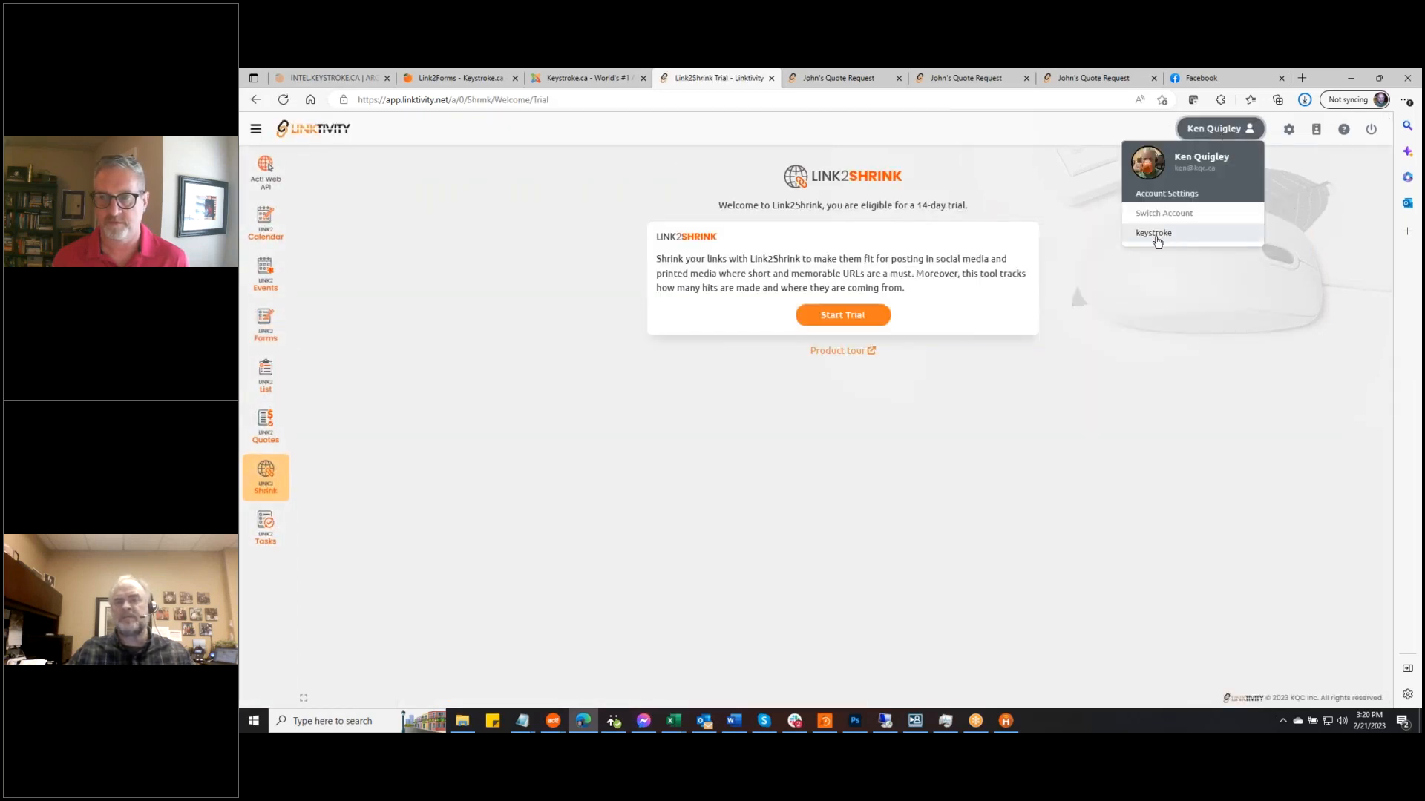
pyautogui.click(1159, 232)
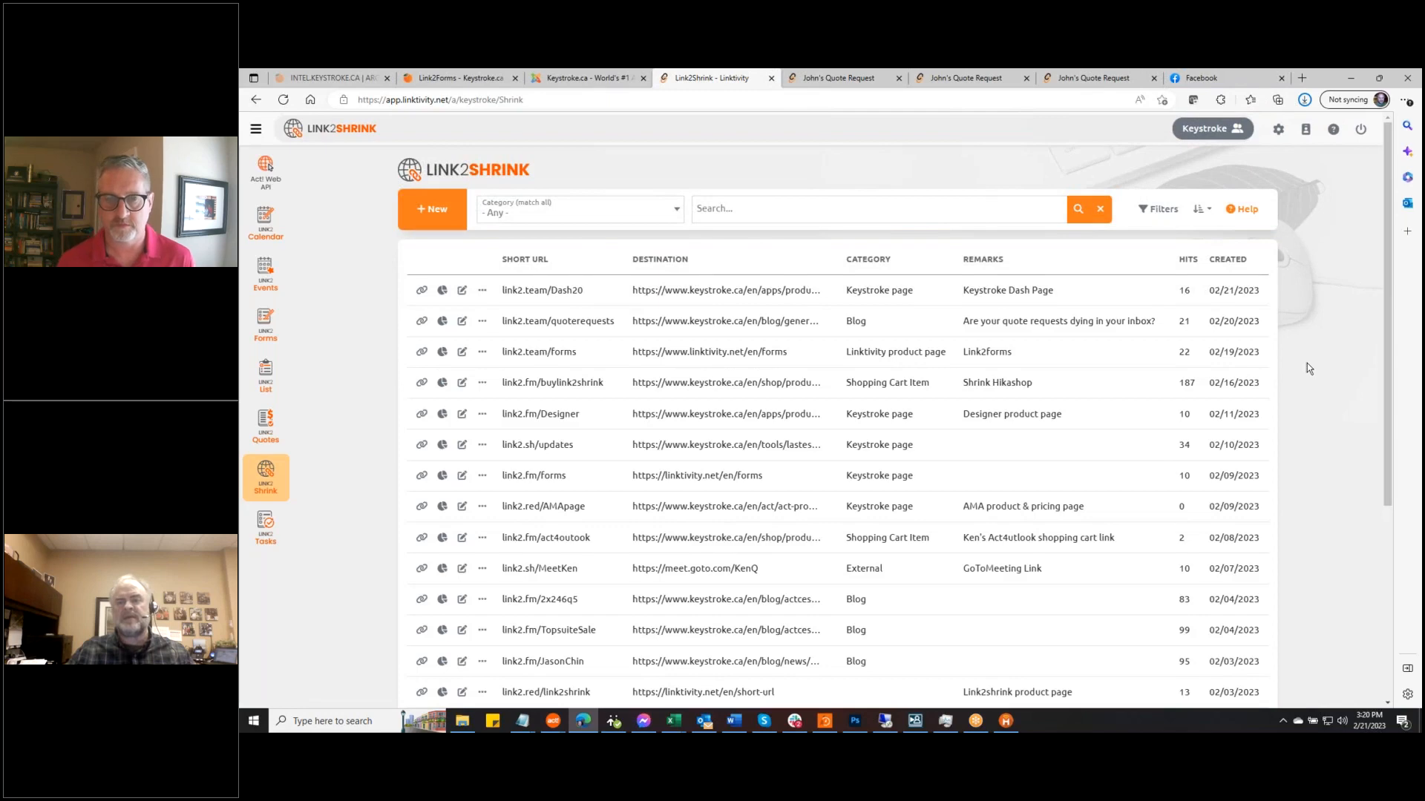
pyautogui.scroll(-5, 1307, 363)
pyautogui.scroll(-1, 1306, 366)
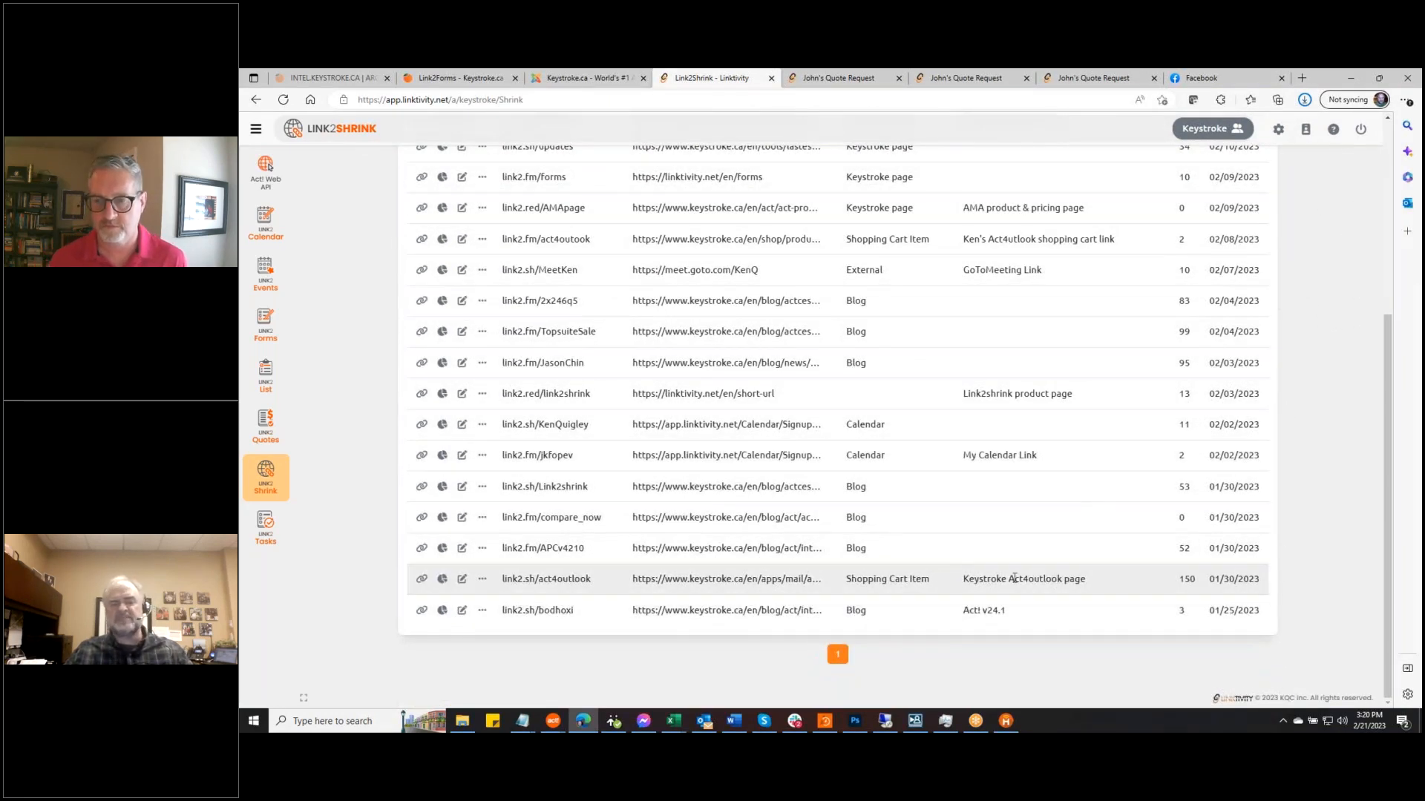
pyautogui.scroll(3, 1180, 584)
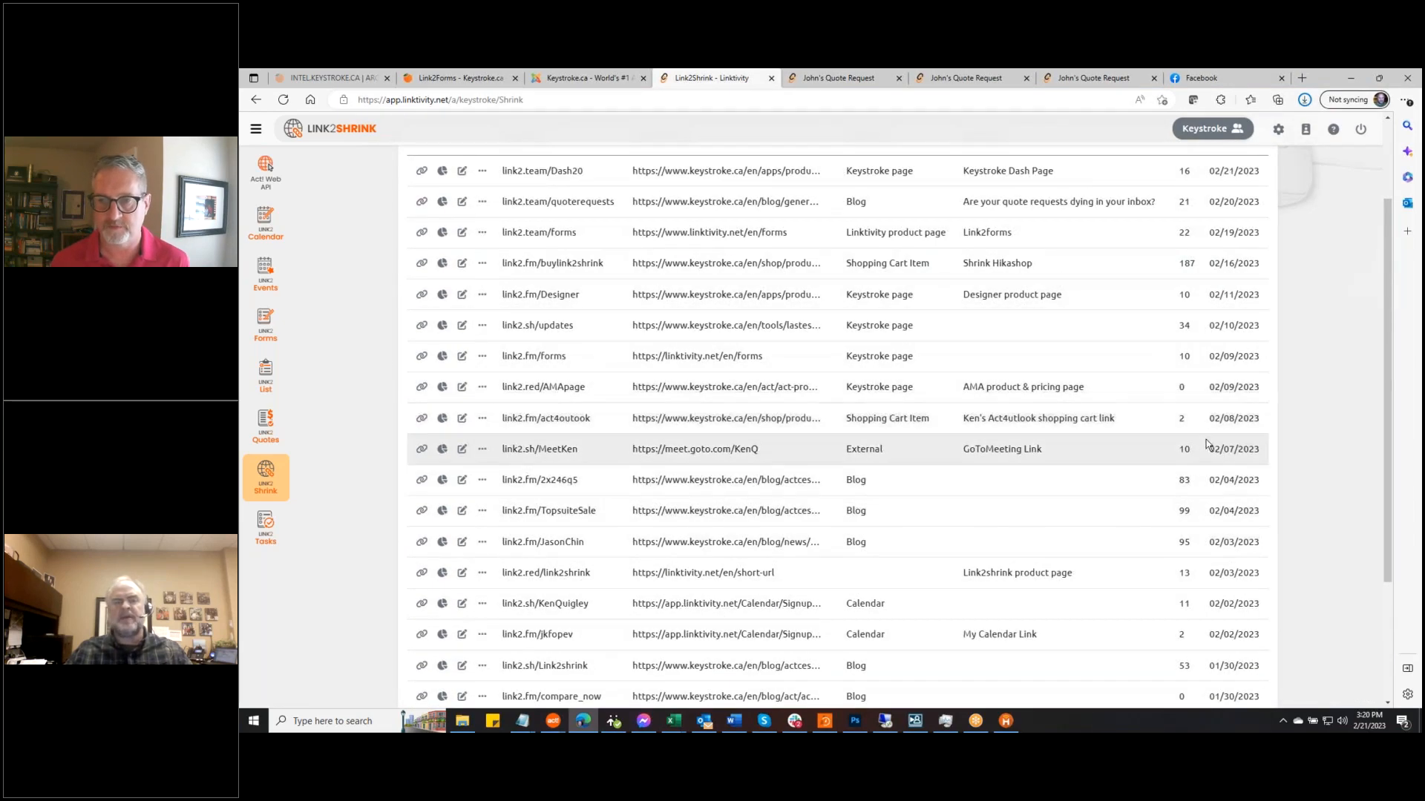
pyautogui.scroll(-3, 1169, 413)
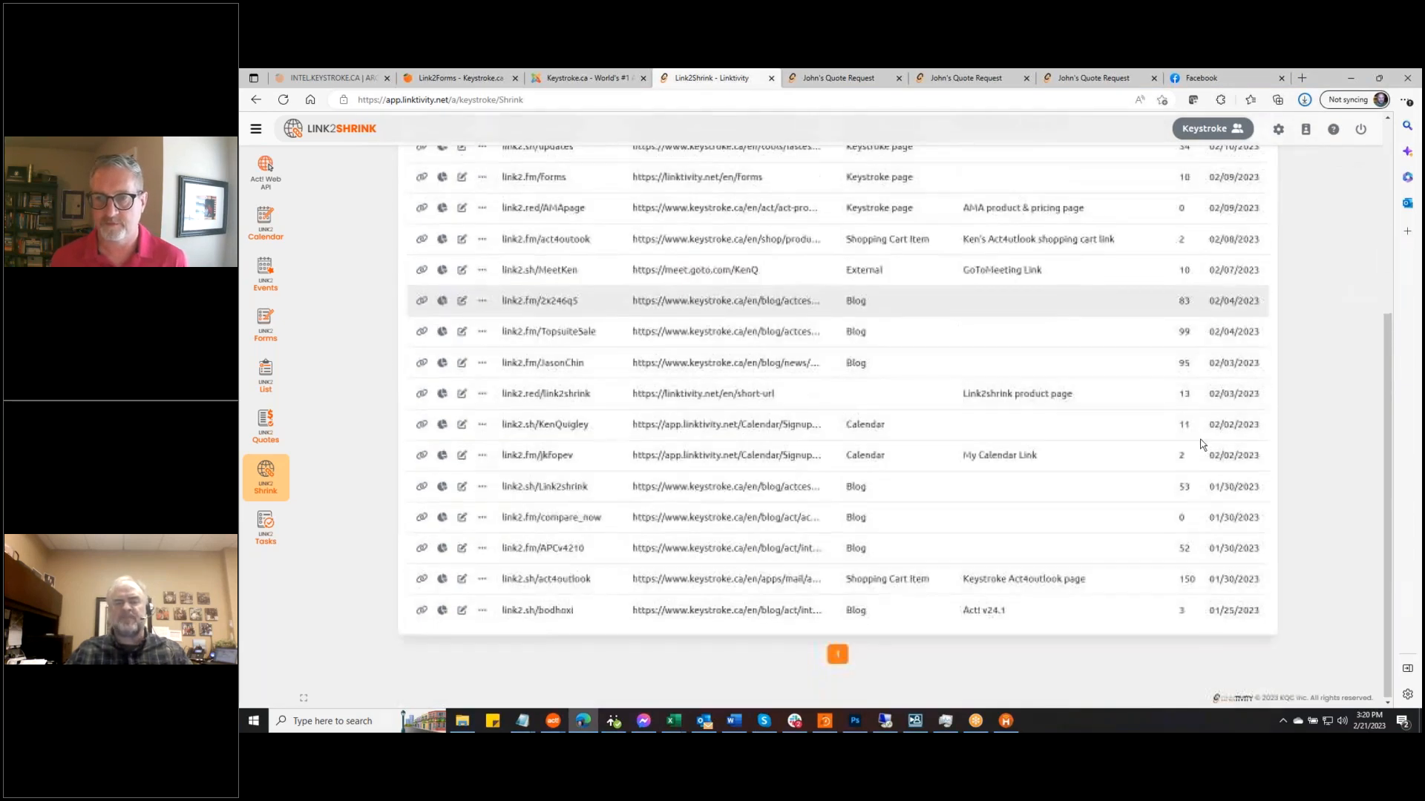
pyautogui.click(441, 579)
# Scroll through act4outlook's browser, platform, device and referrer stats, then return to Forms
pyautogui.scroll(-1, 675, 443)
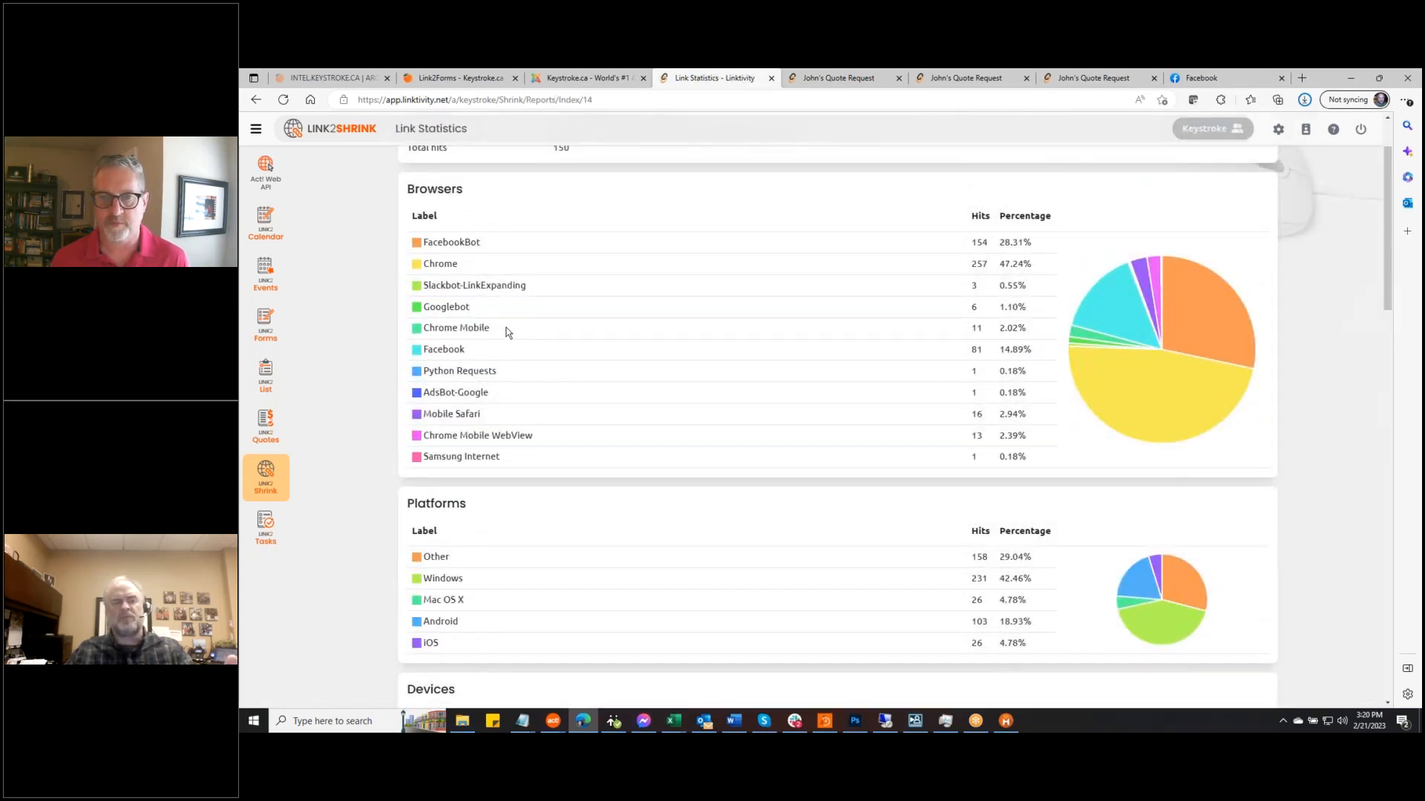
pyautogui.scroll(-5, 506, 327)
pyautogui.scroll(-12, 533, 398)
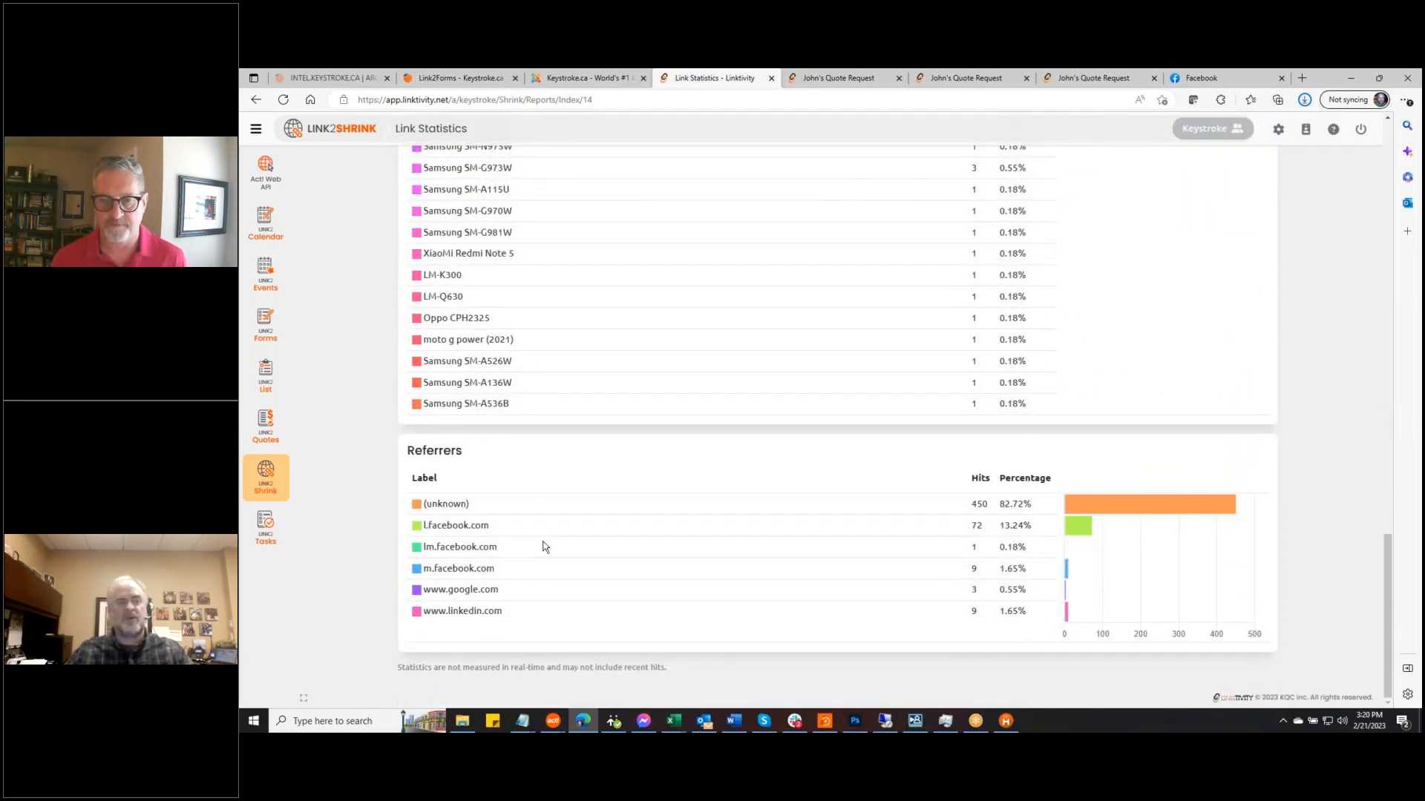
pyautogui.scroll(3, 545, 547)
pyautogui.click(265, 325)
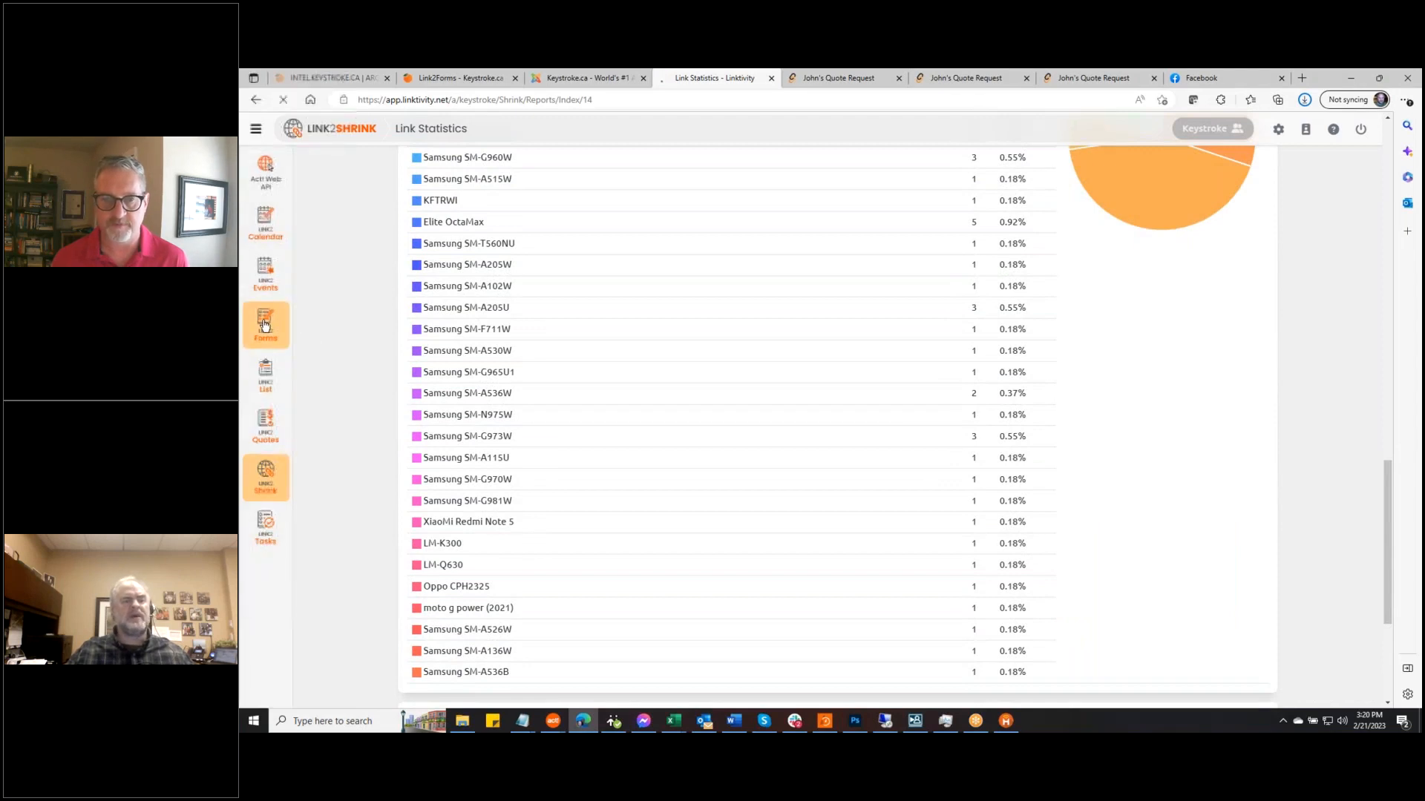
# Switch to the other account and scroll its Team Edition forms list down to John's Quote Request
pyautogui.click(1231, 134)
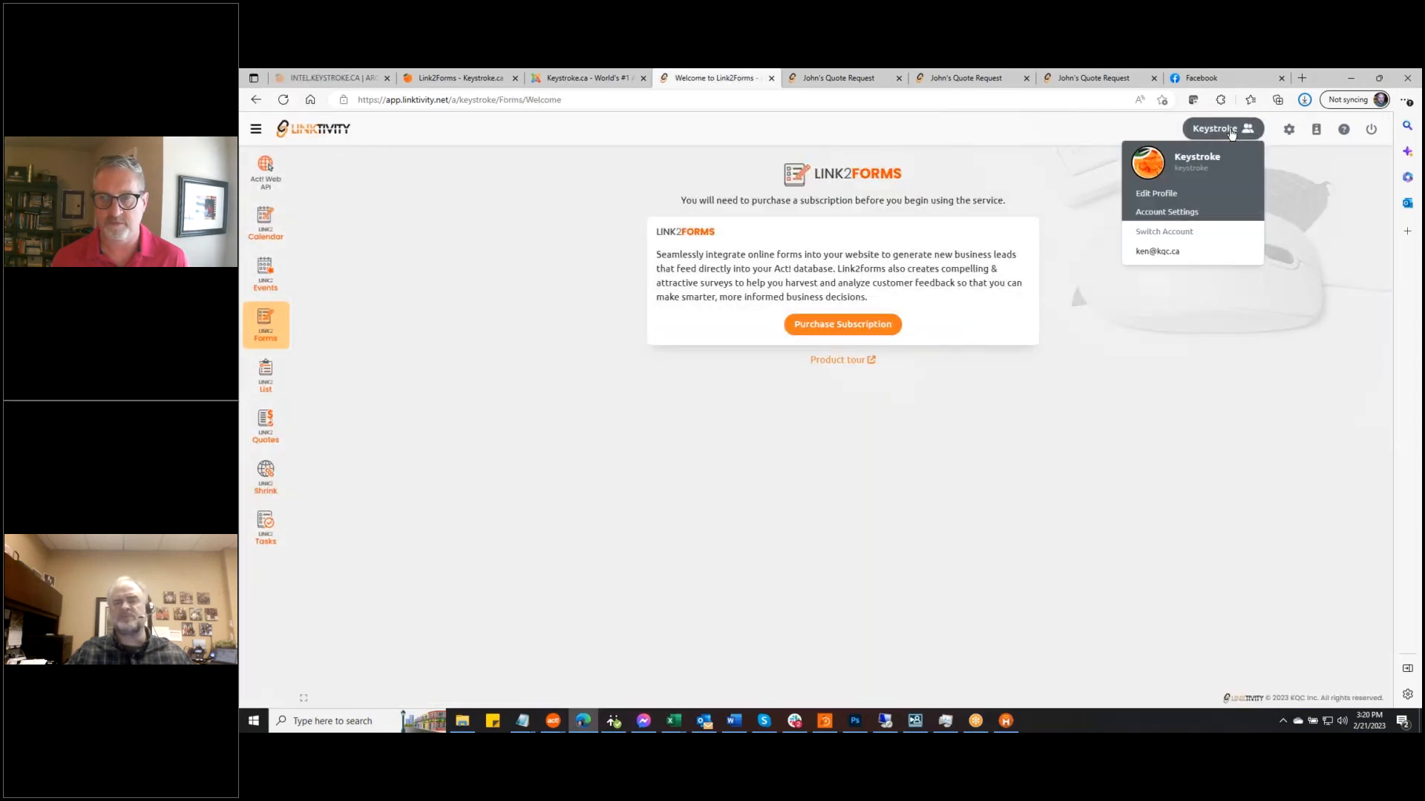
pyautogui.click(1157, 251)
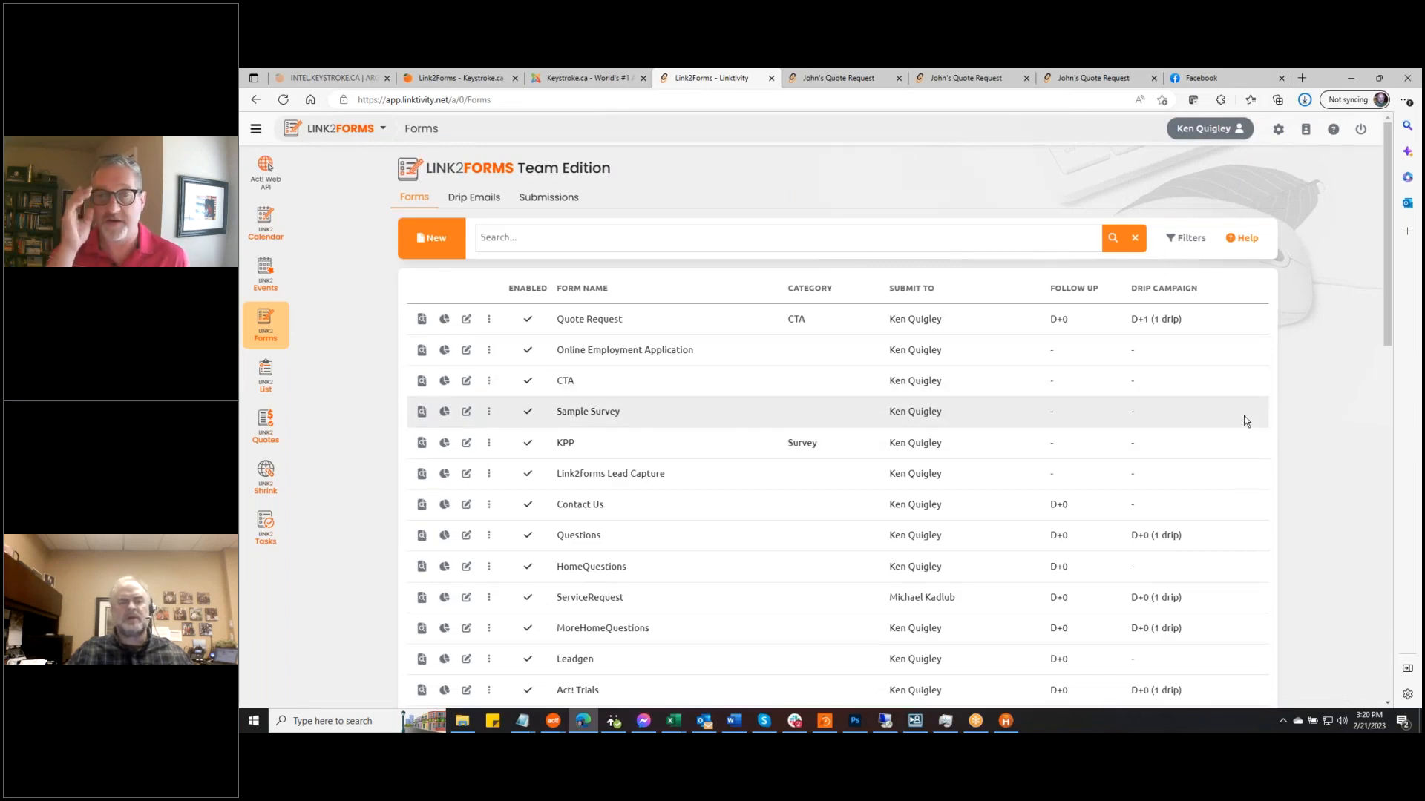
pyautogui.scroll(-3, 1326, 414)
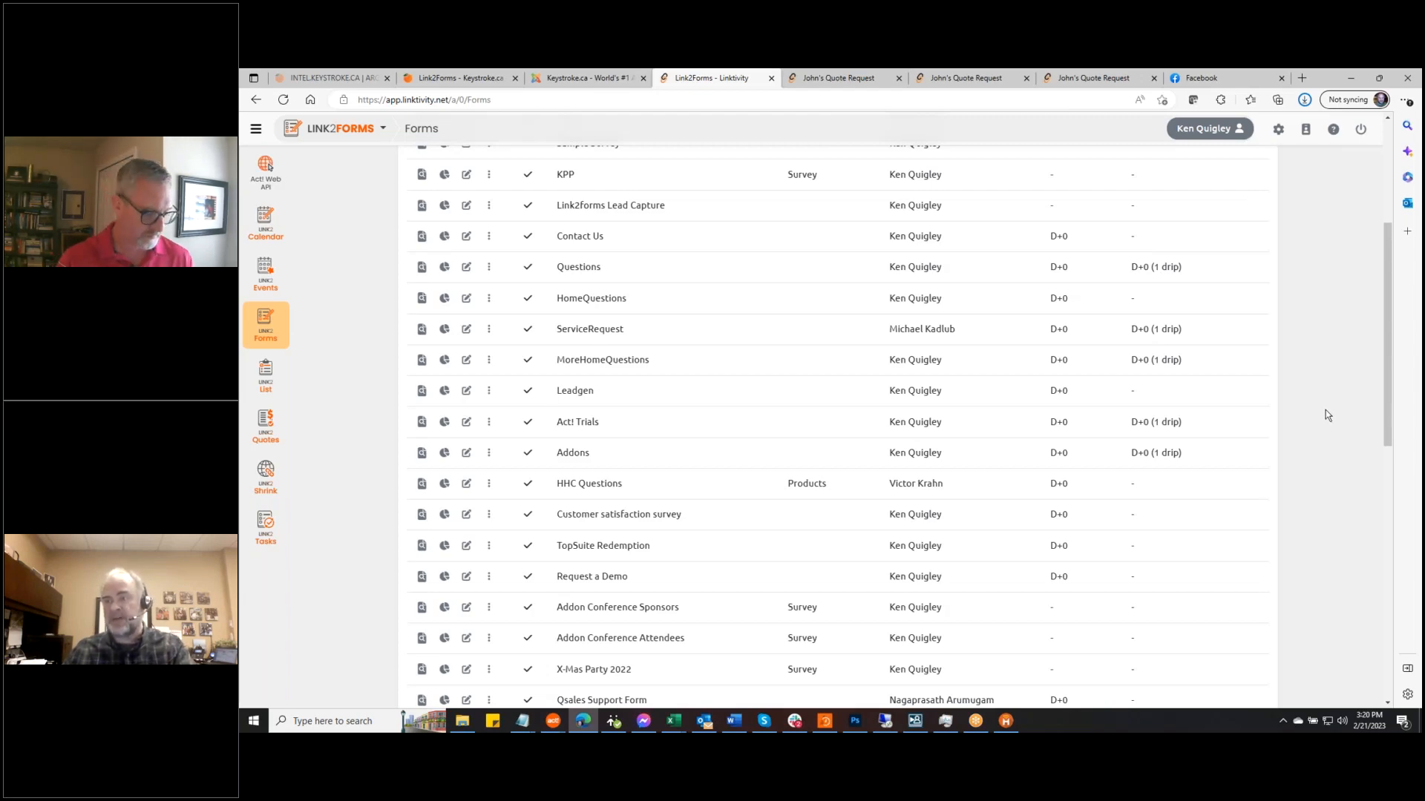
pyautogui.scroll(-5, 1325, 412)
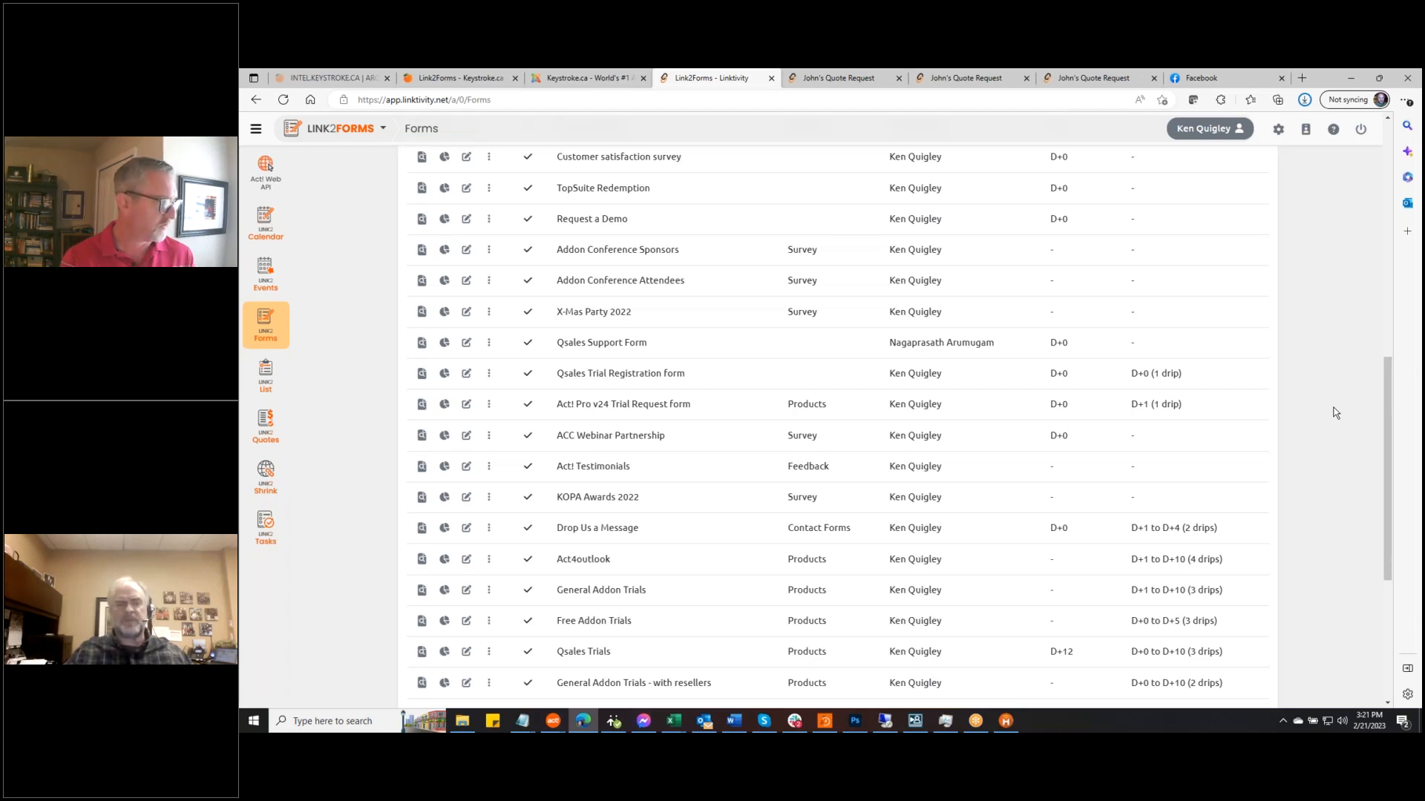
pyautogui.scroll(-4, 1311, 412)
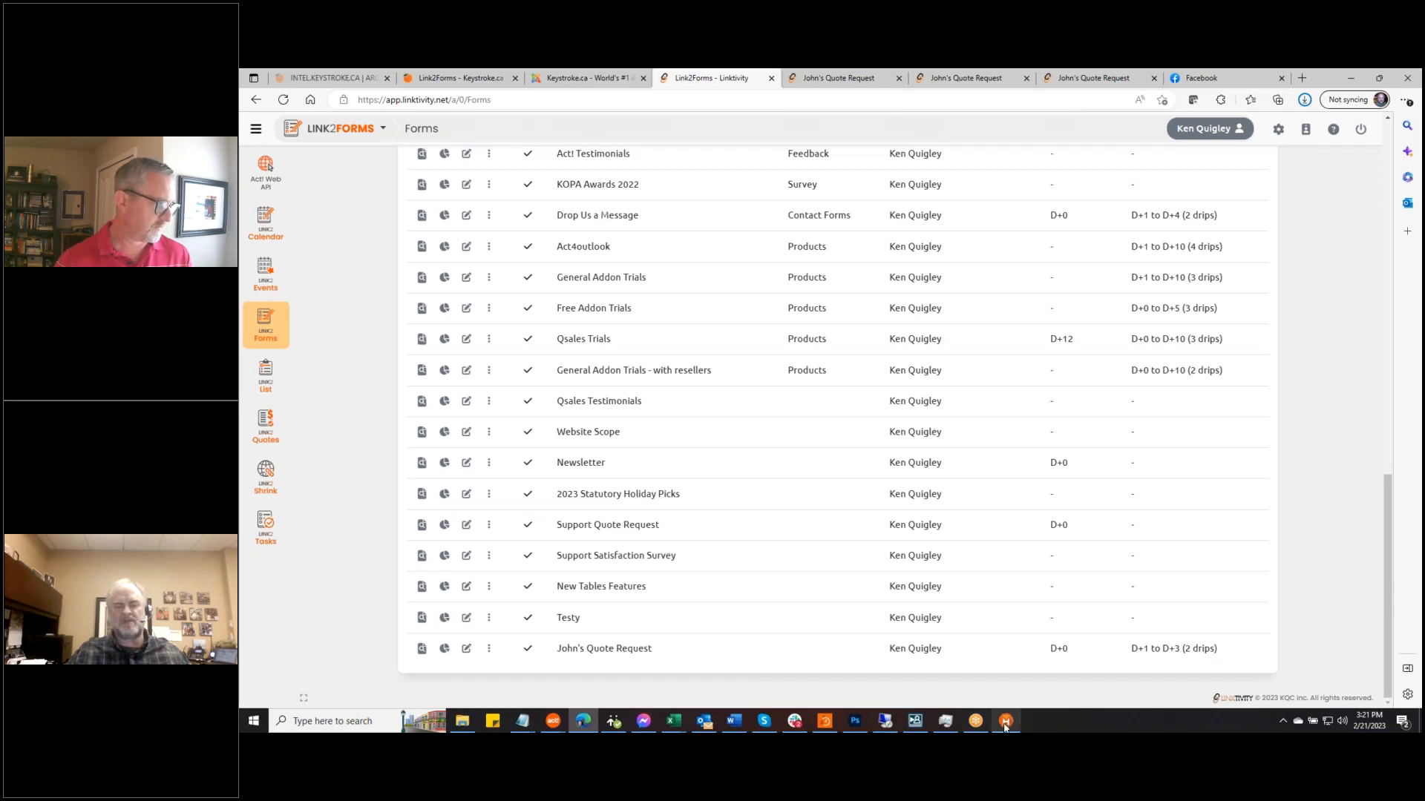
# Close the finished Act! synchronization summary and drag the remote Act! window onto the screen
pyautogui.click(553, 720)
pyautogui.click(593, 686)
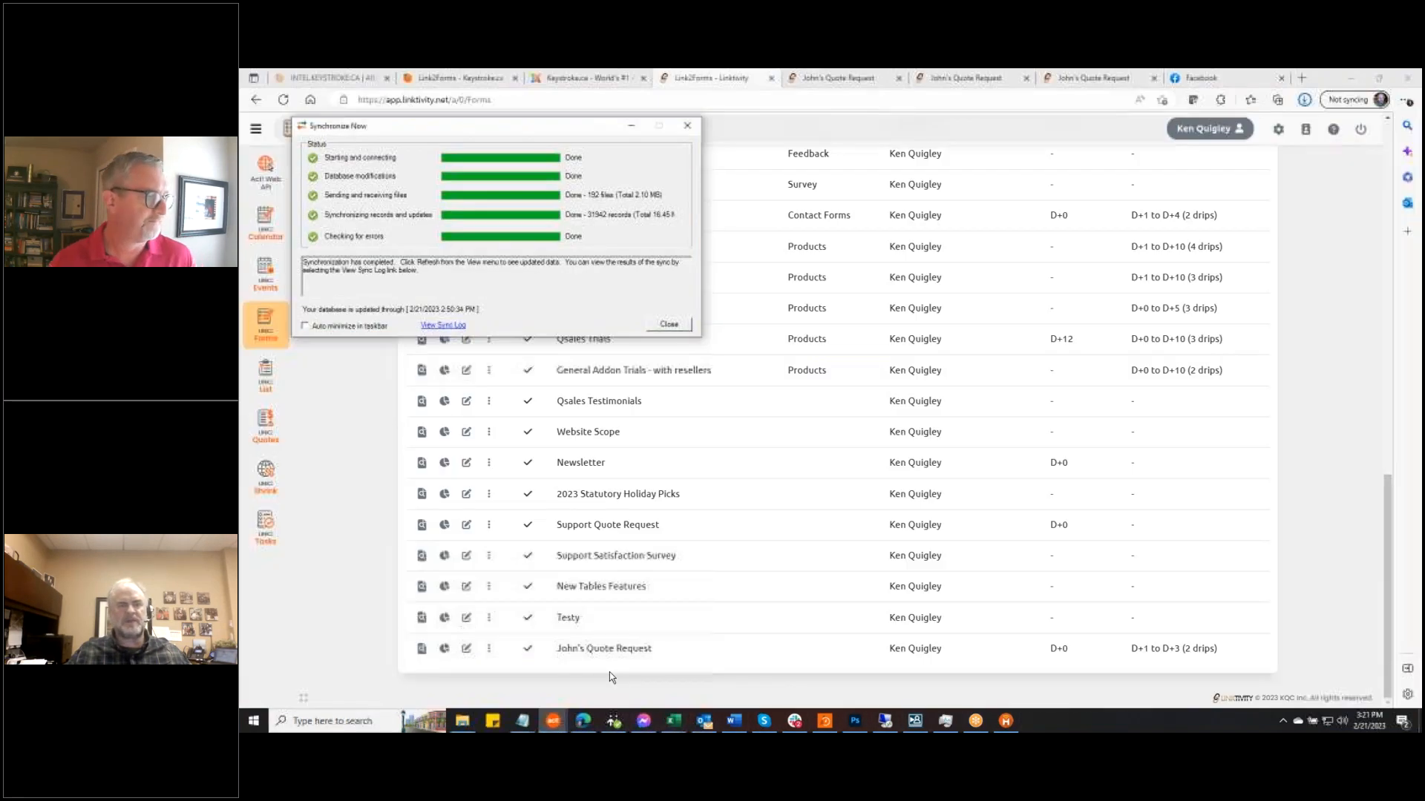
pyautogui.click(670, 325)
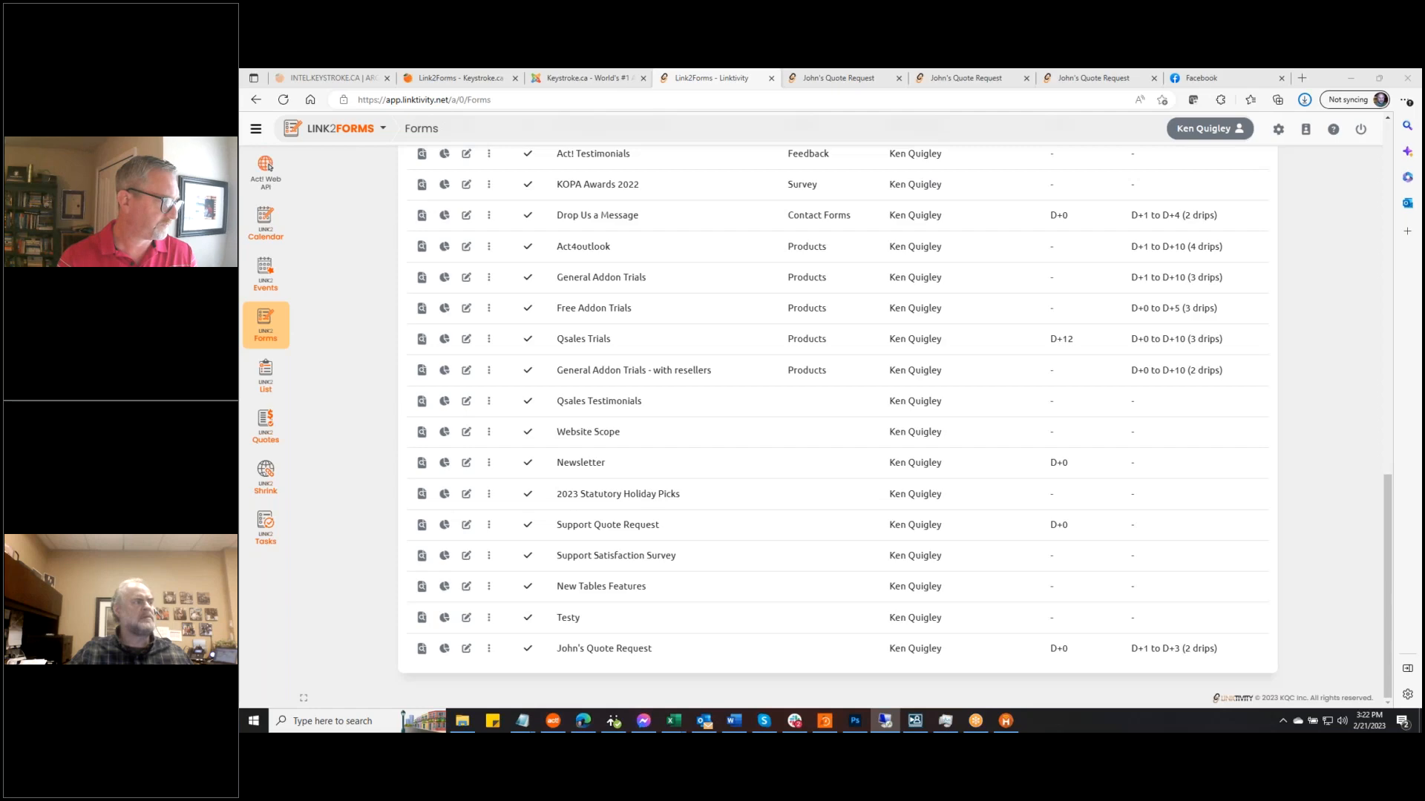
pyautogui.moveTo(240, 254); pyautogui.dragTo(859, 218)
# Maximize Act! and open the contact's 2/21/2023 Web Activity form submission in History - Slow
pyautogui.doubleClick(858, 218)
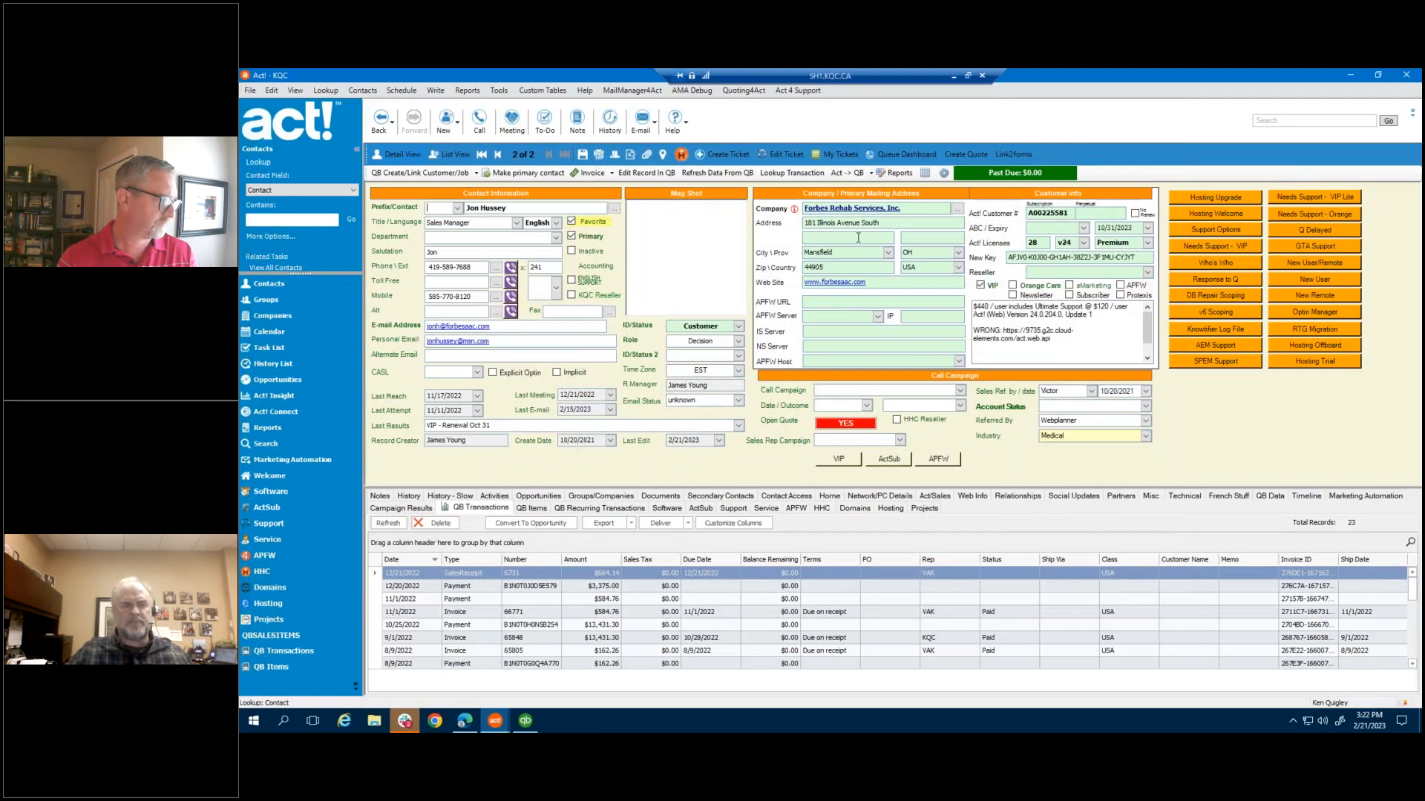
pyautogui.click(408, 497)
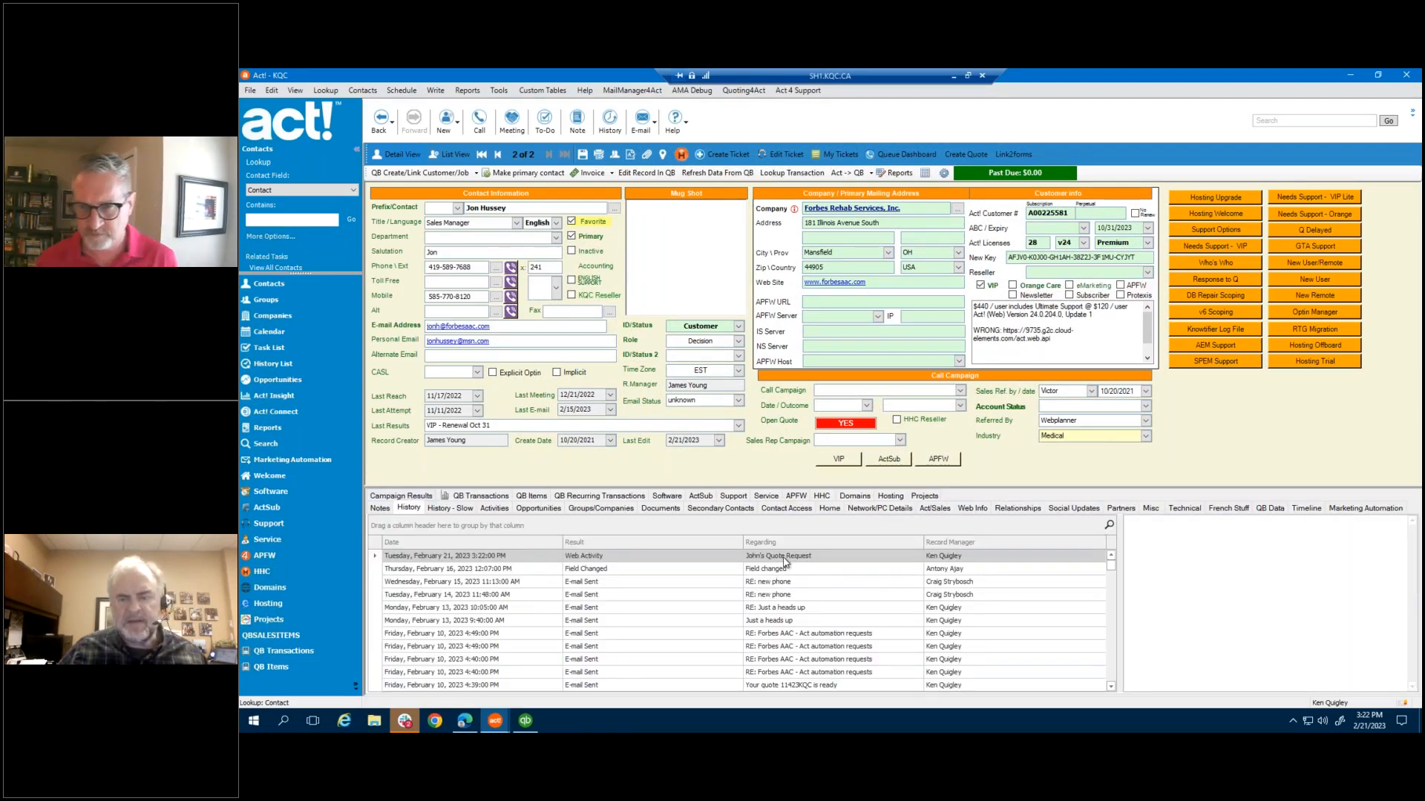
pyautogui.click(450, 511)
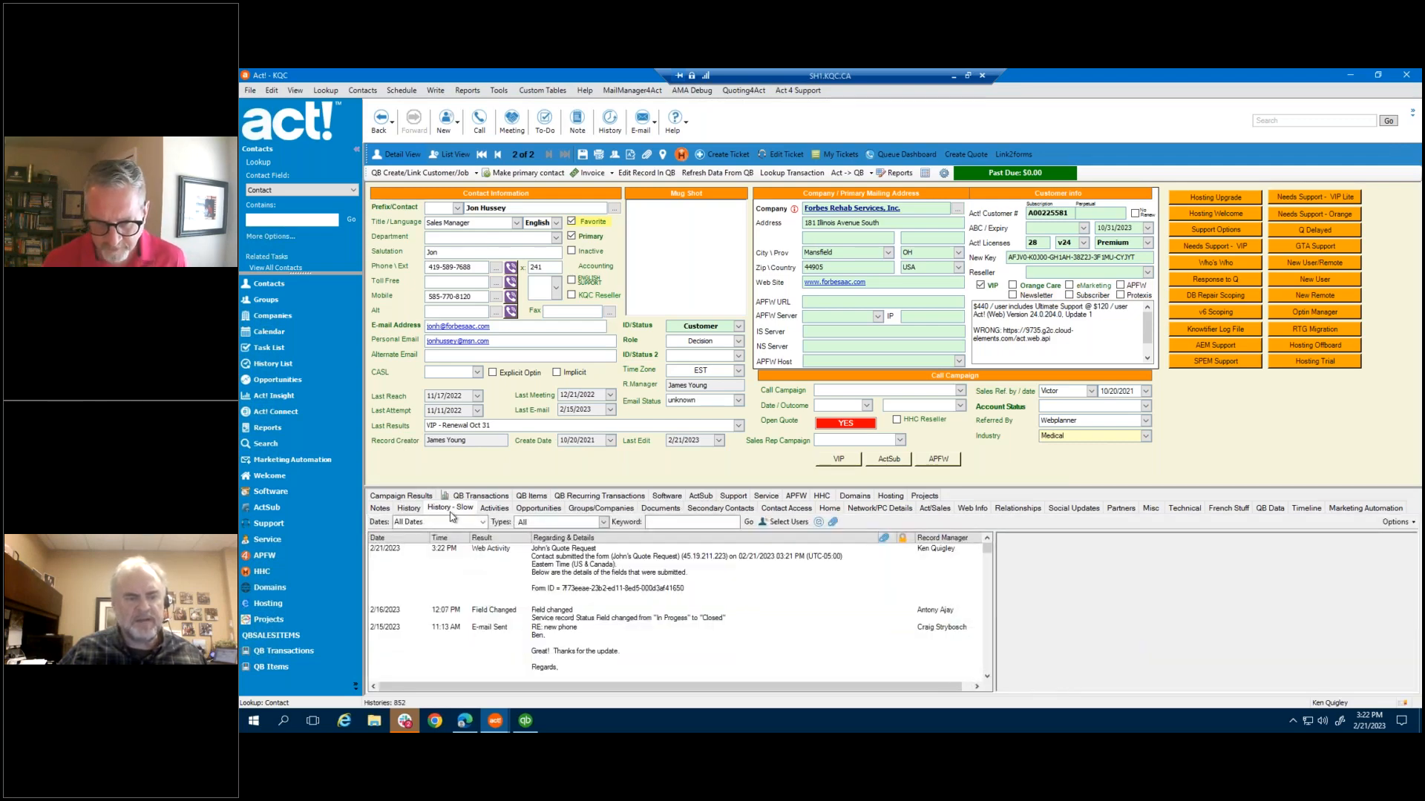
pyautogui.click(625, 572)
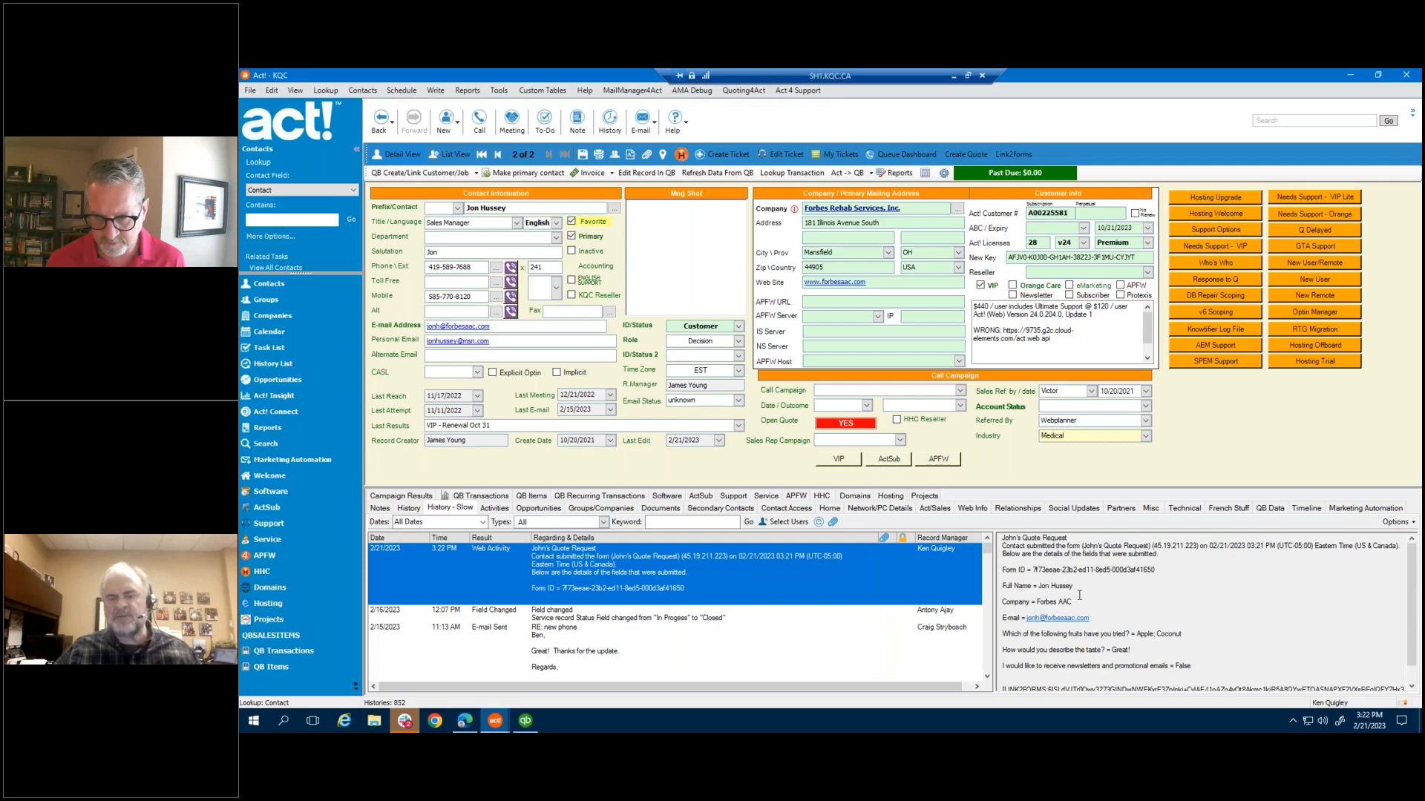
pyautogui.scroll(-2, 1203, 609)
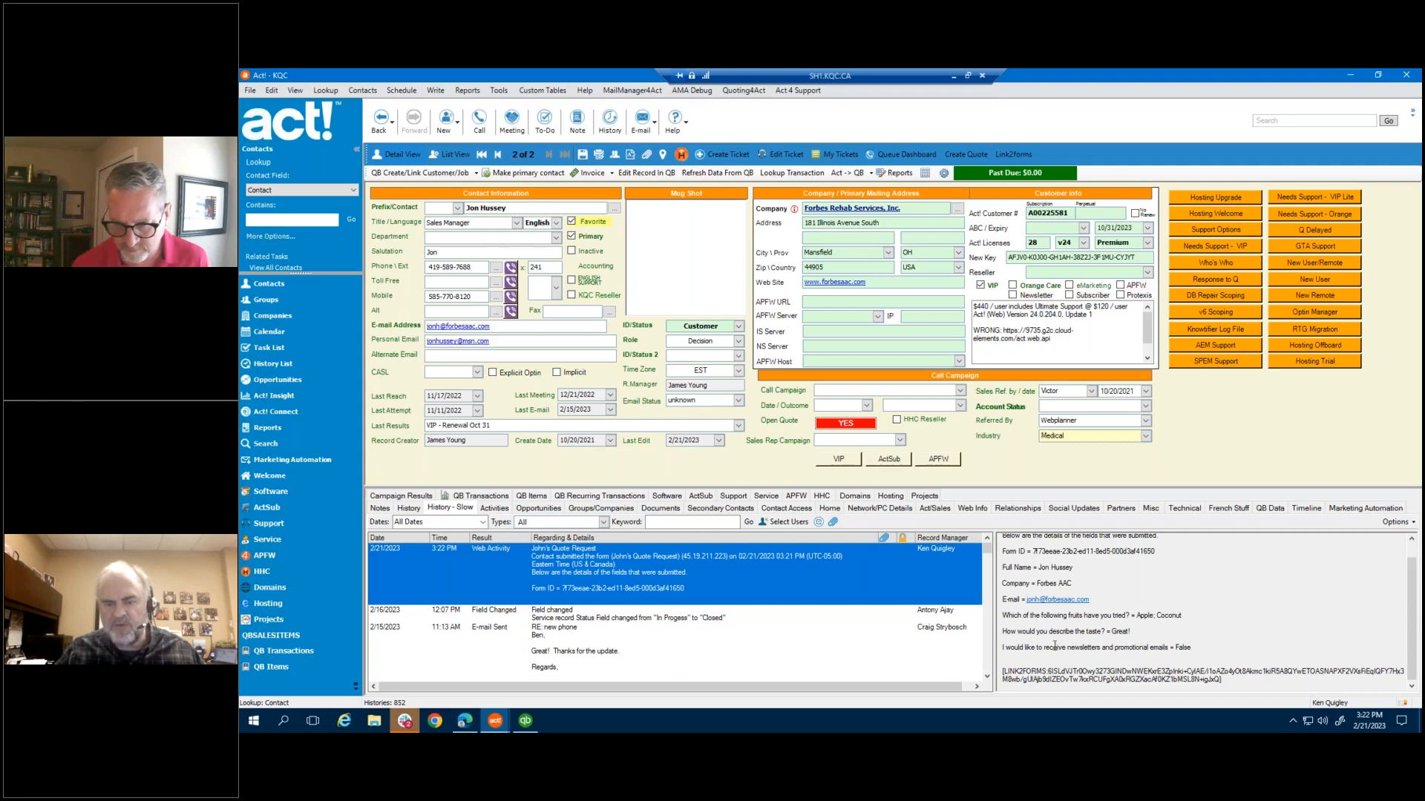
pyautogui.click(1212, 649)
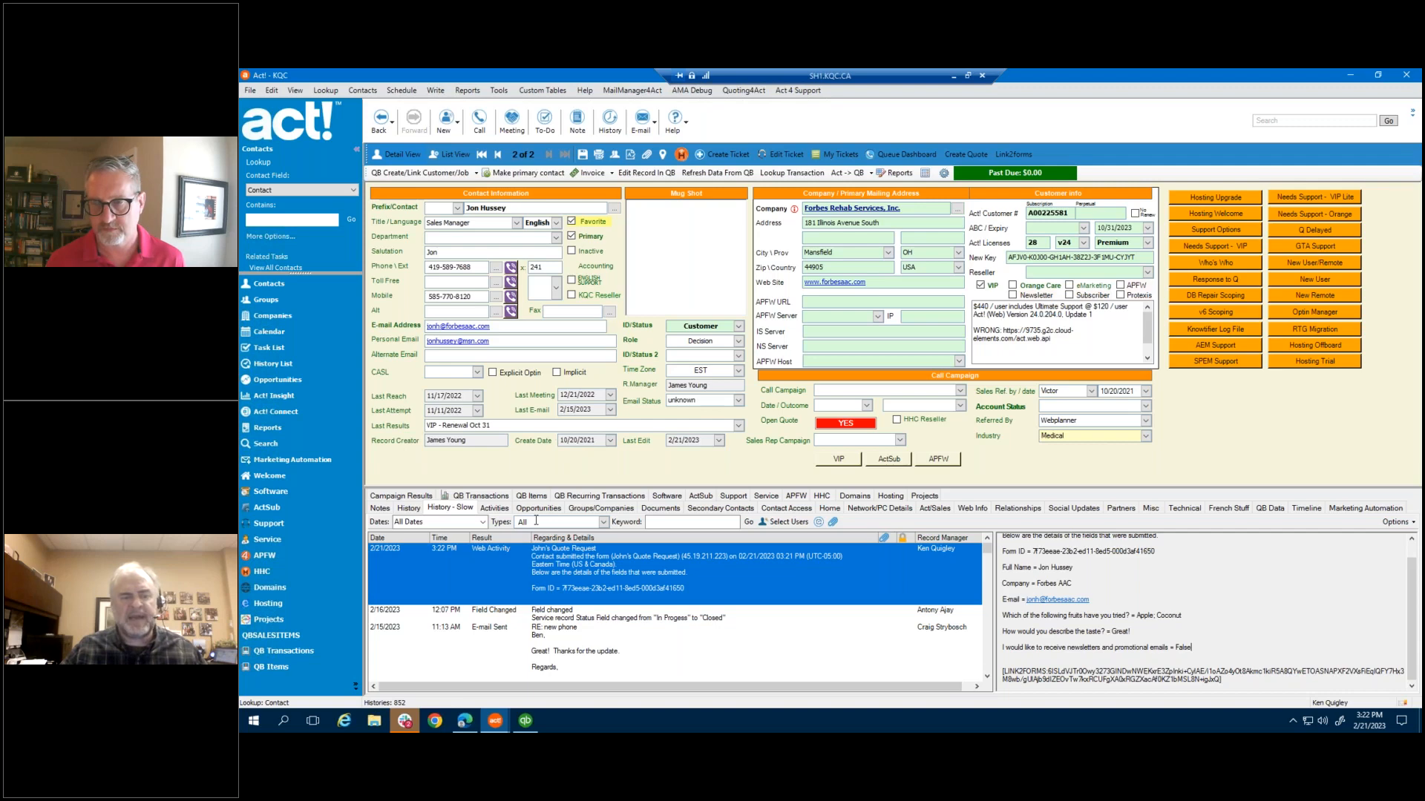
# Confirm the contact is in the John's Quote Request group, then minimize the remote session
pyautogui.click(603, 510)
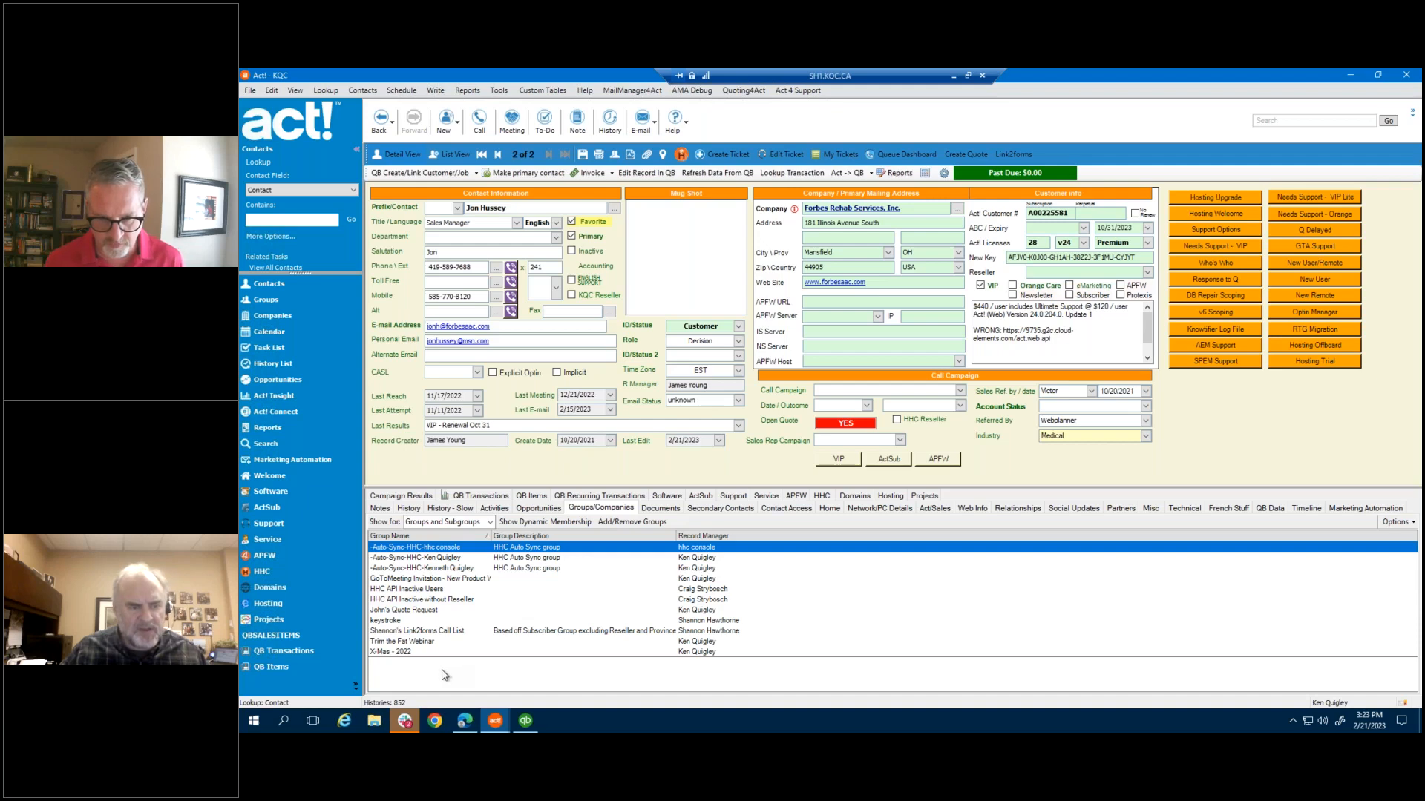
pyautogui.click(429, 611)
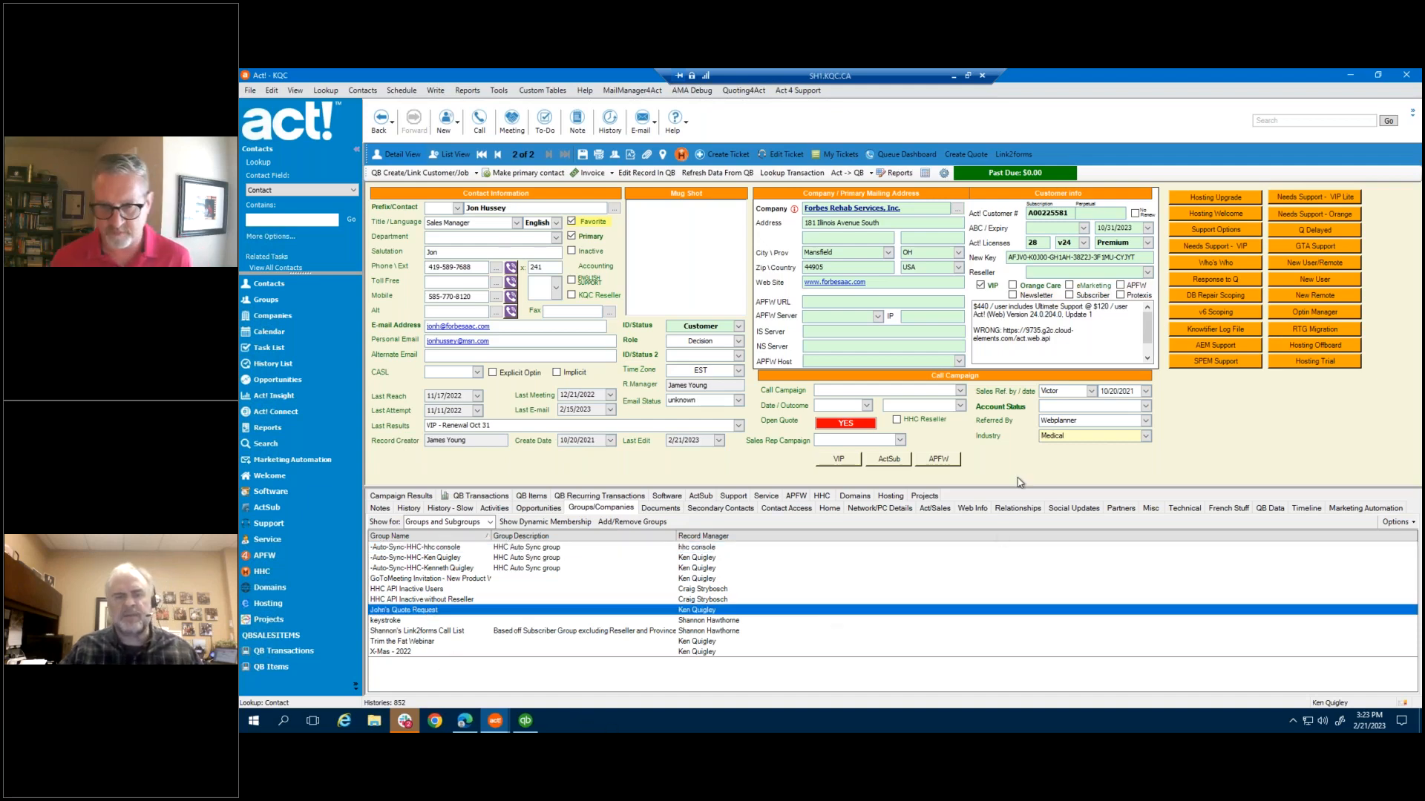
pyautogui.click(955, 77)
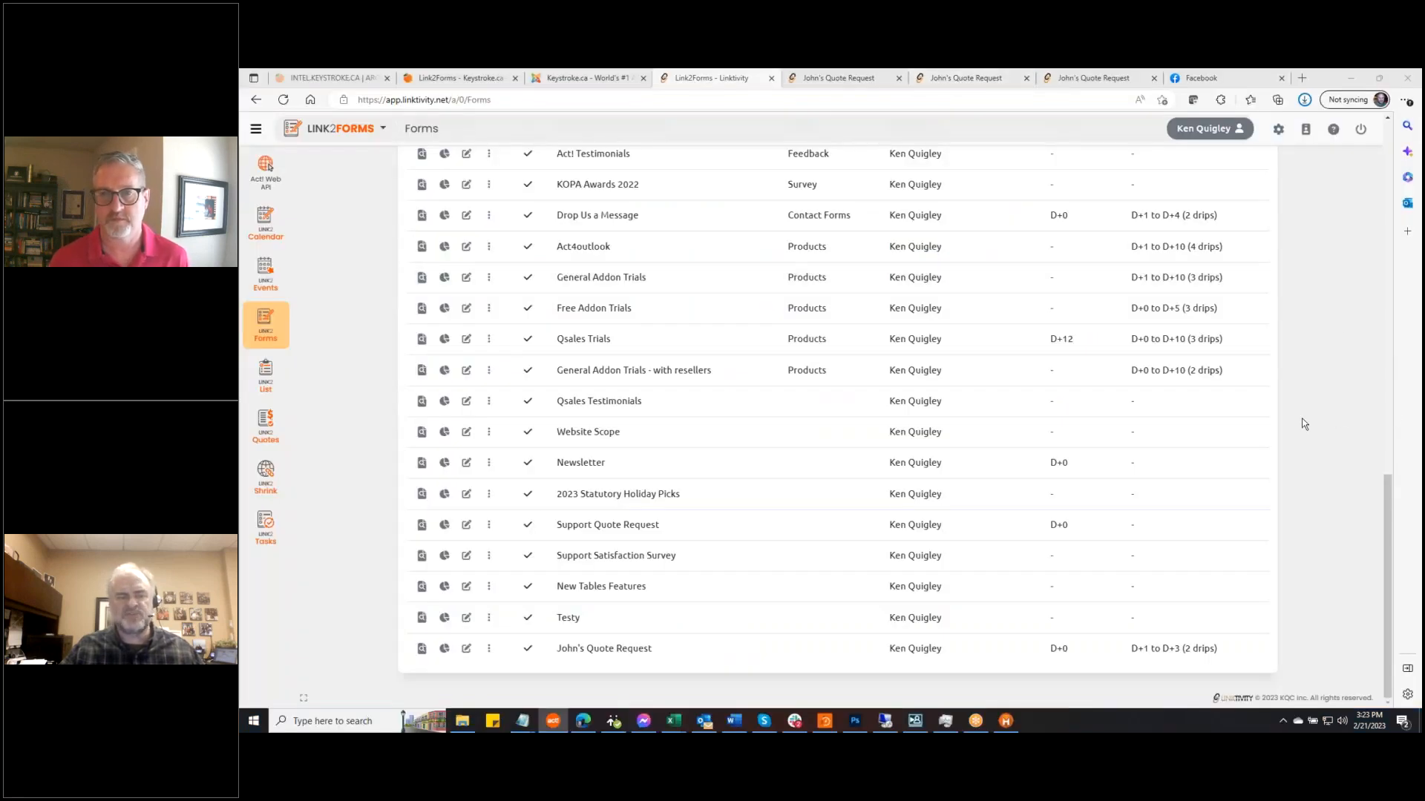
# Open the John's Quote Request report, review its Submissions, and return to the Summary charts
pyautogui.click(443, 648)
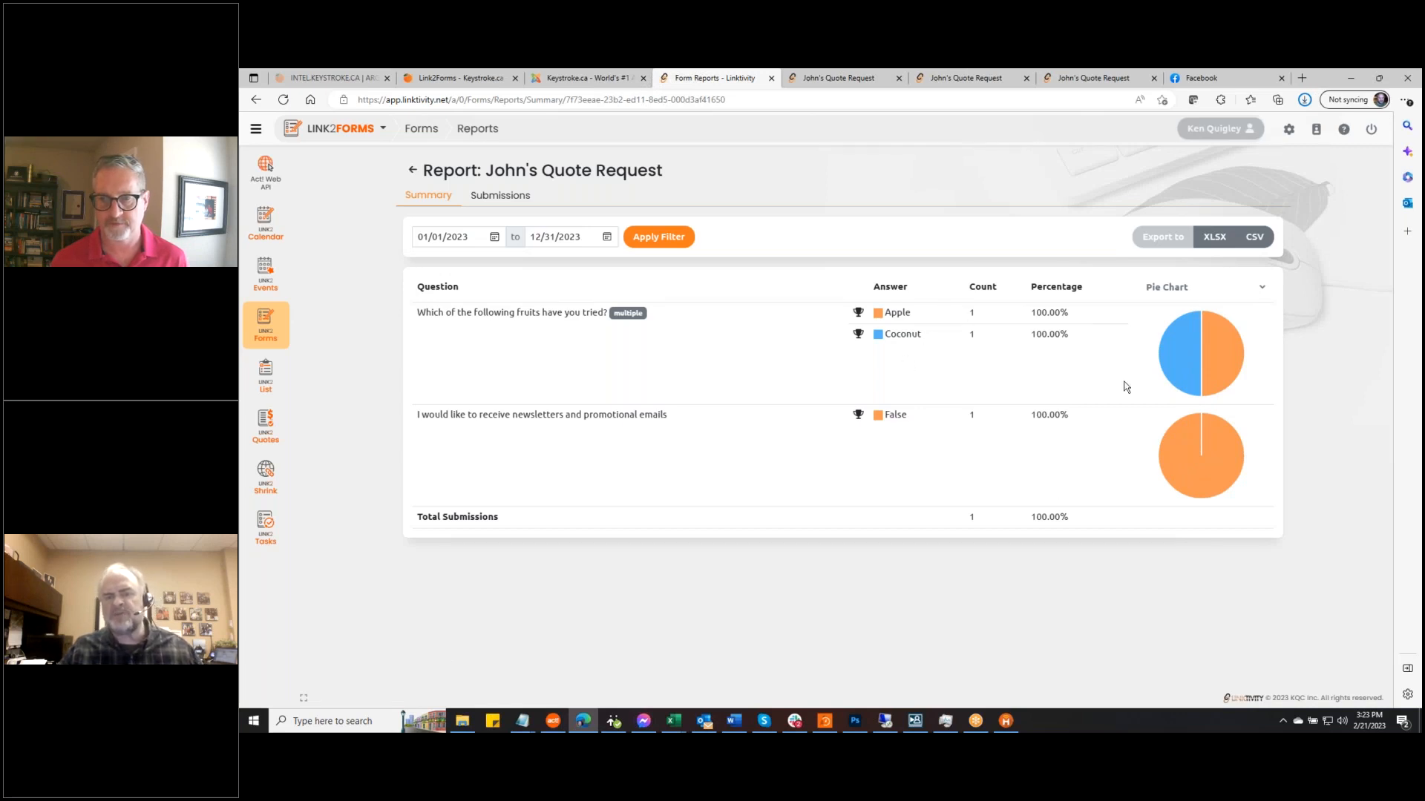
pyautogui.moveTo(1160, 457)
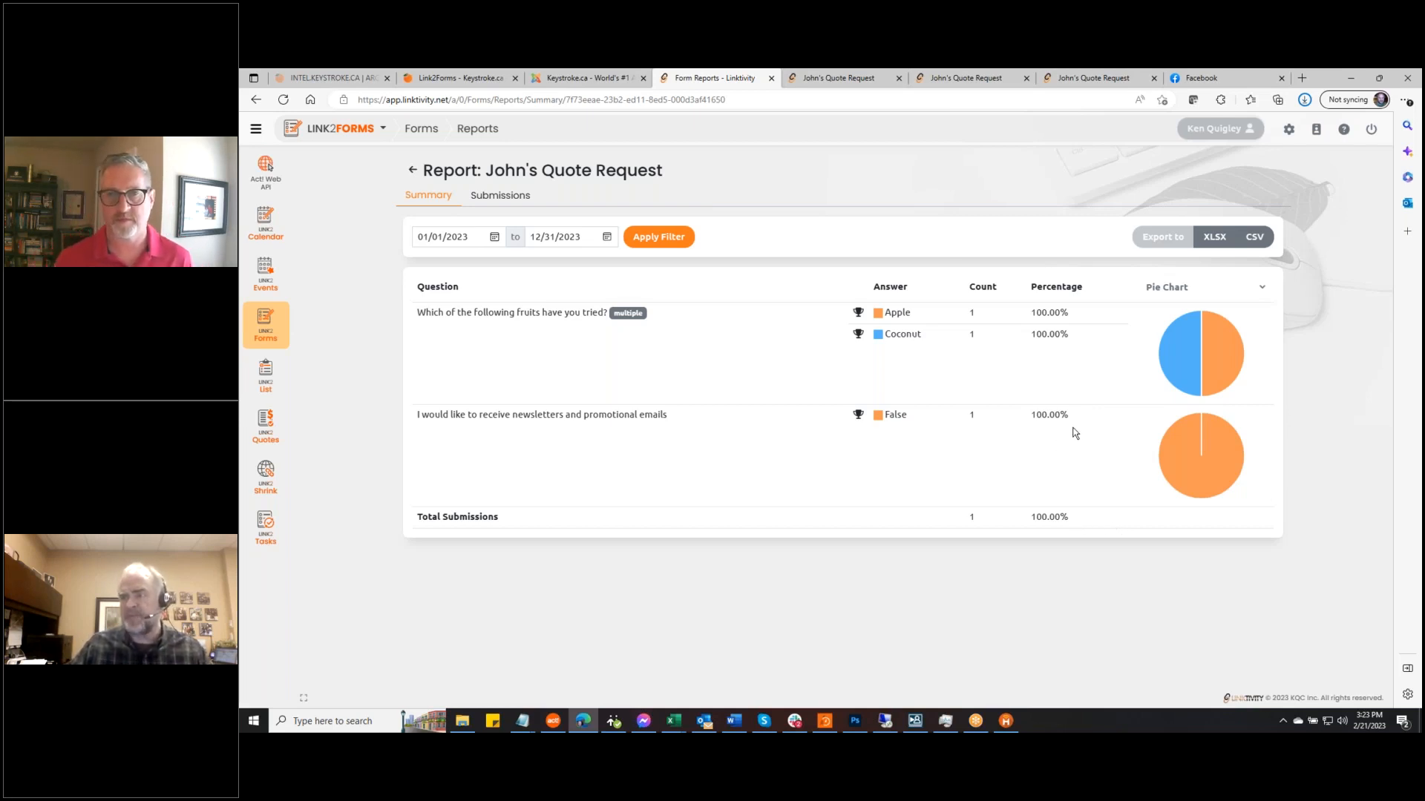
pyautogui.click(500, 196)
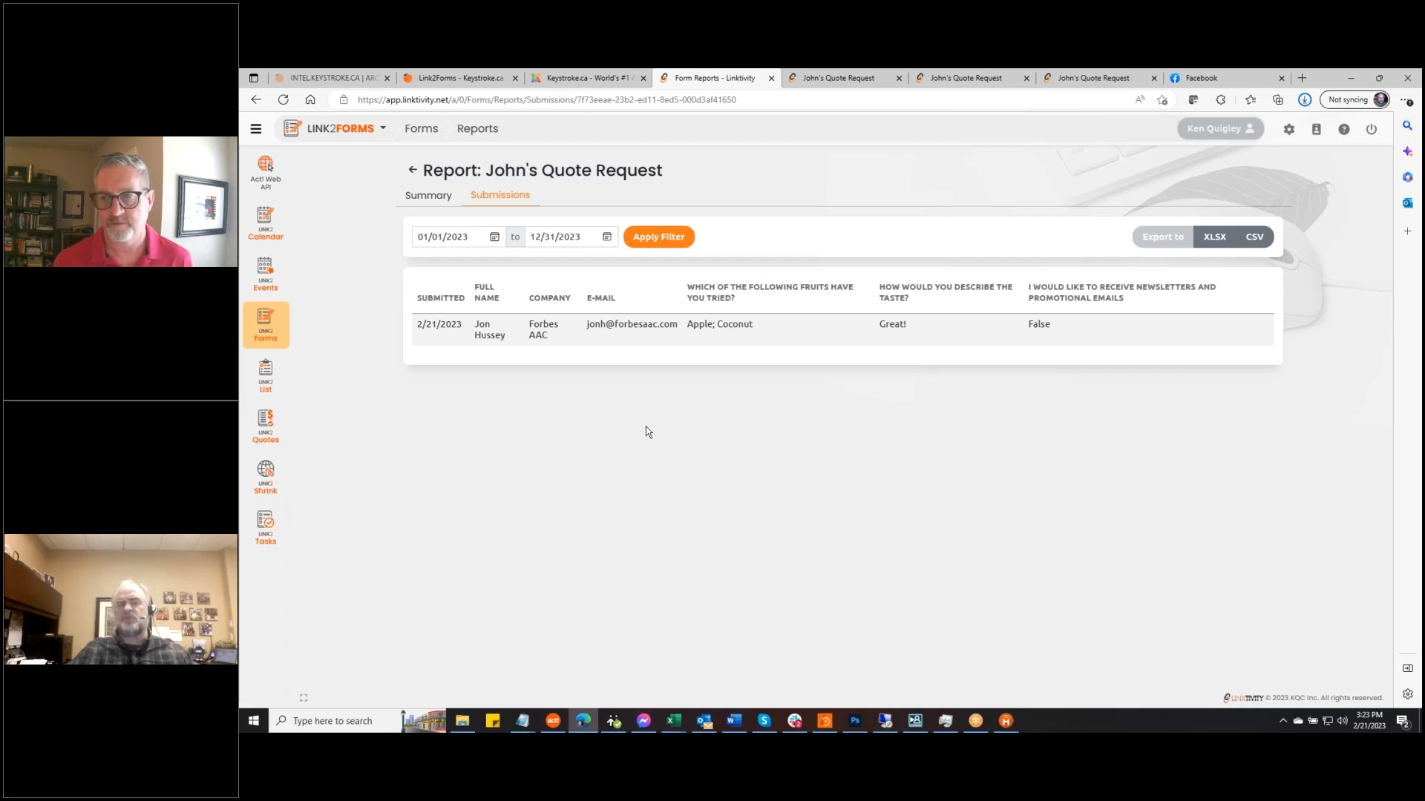
pyautogui.click(432, 195)
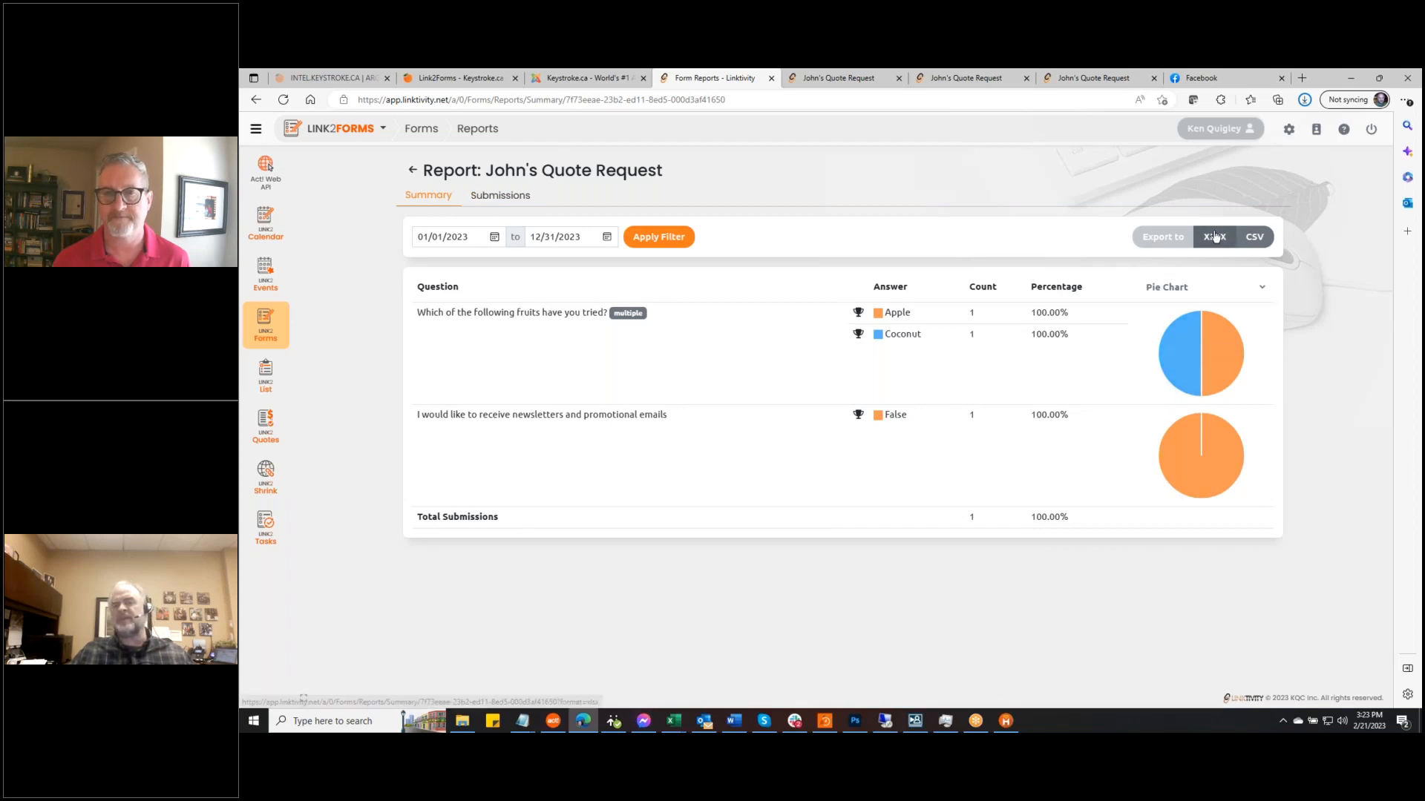
pyautogui.click(518, 198)
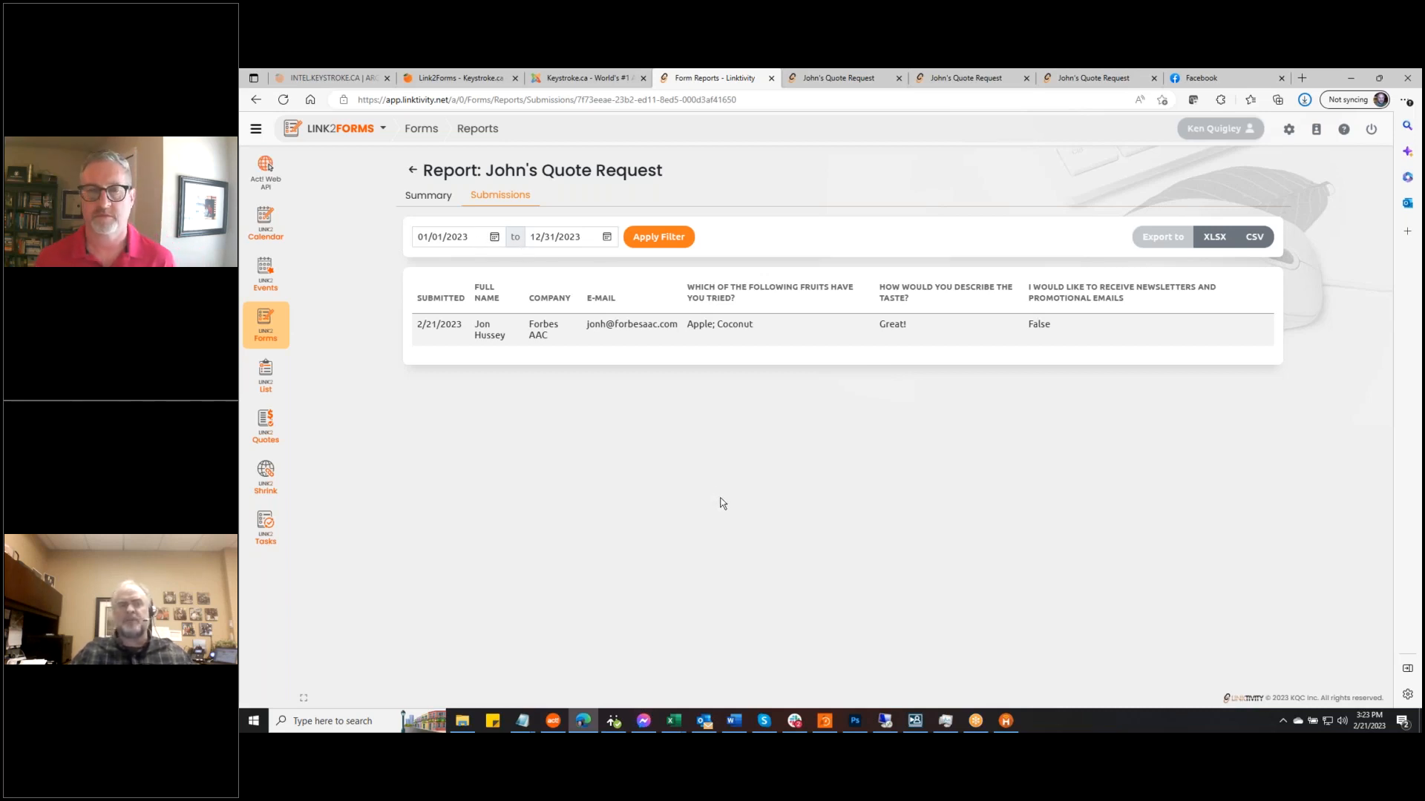
pyautogui.click(431, 198)
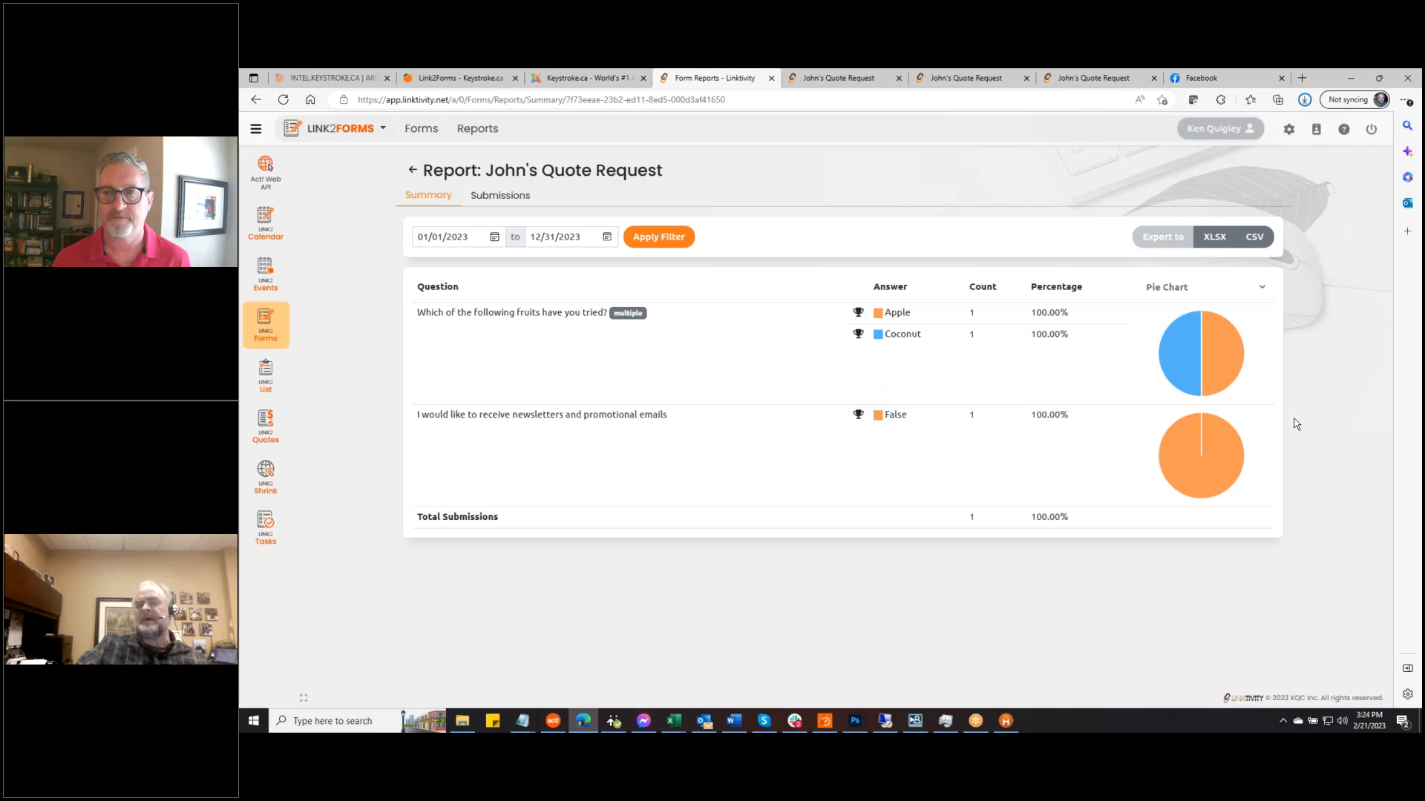
pyautogui.click(888, 720)
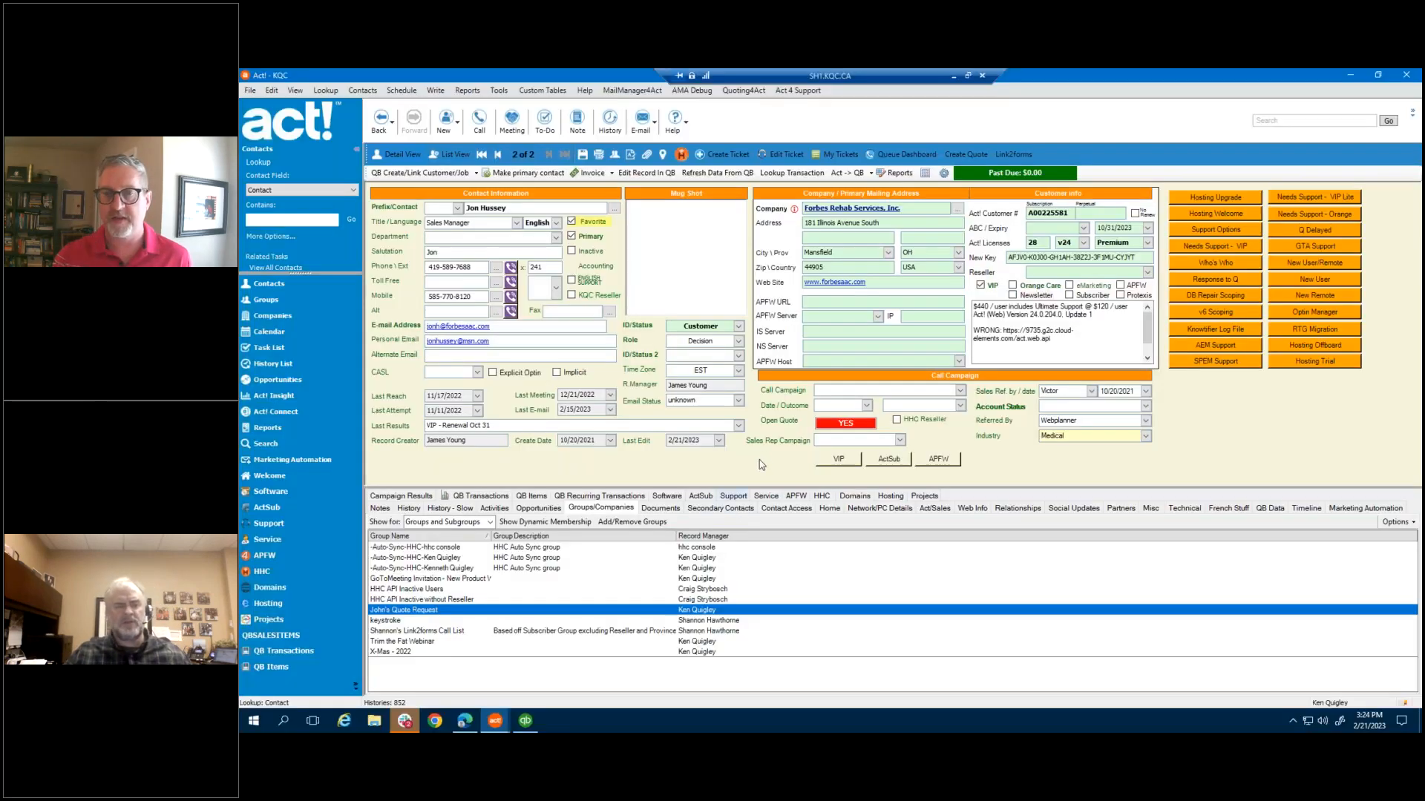
pyautogui.click(535, 509)
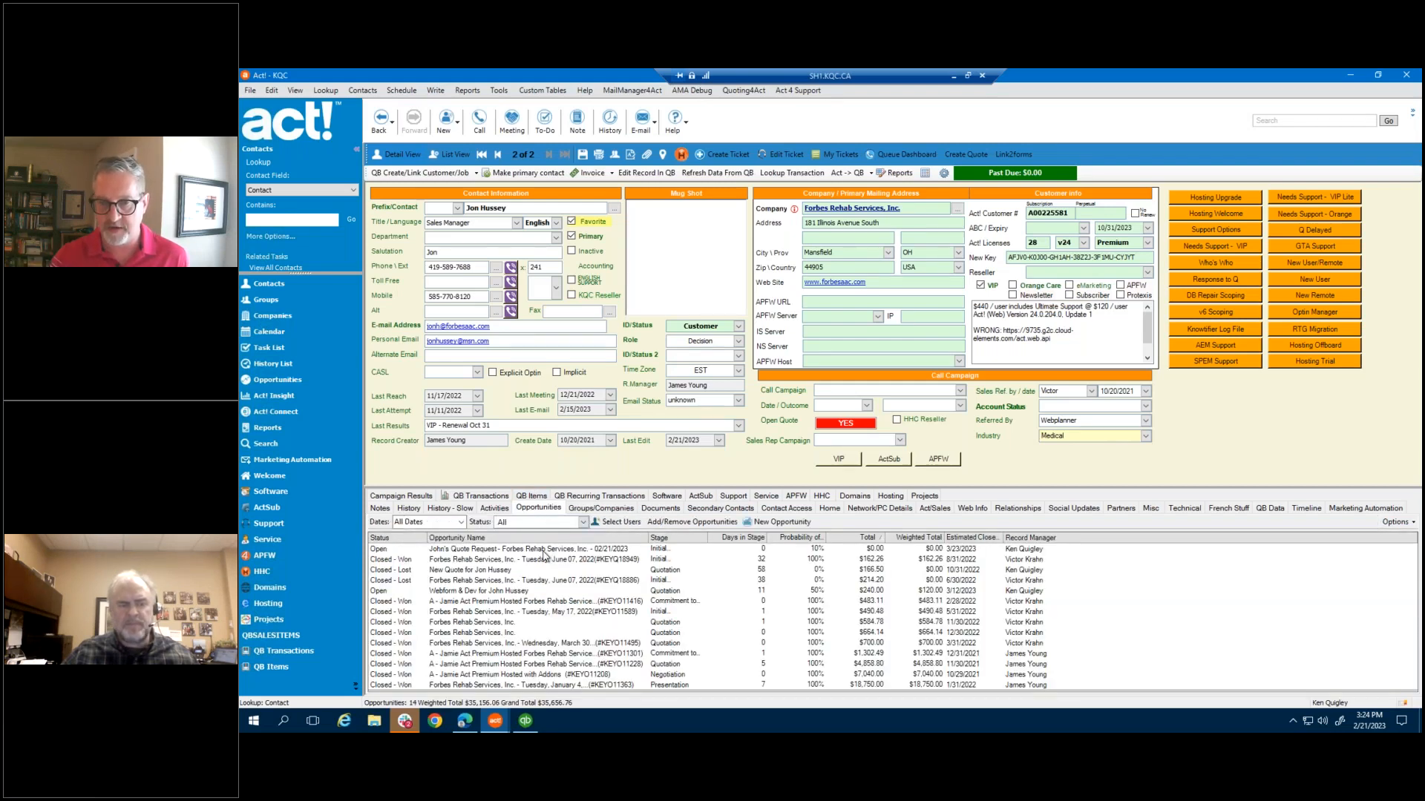
pyautogui.click(544, 552)
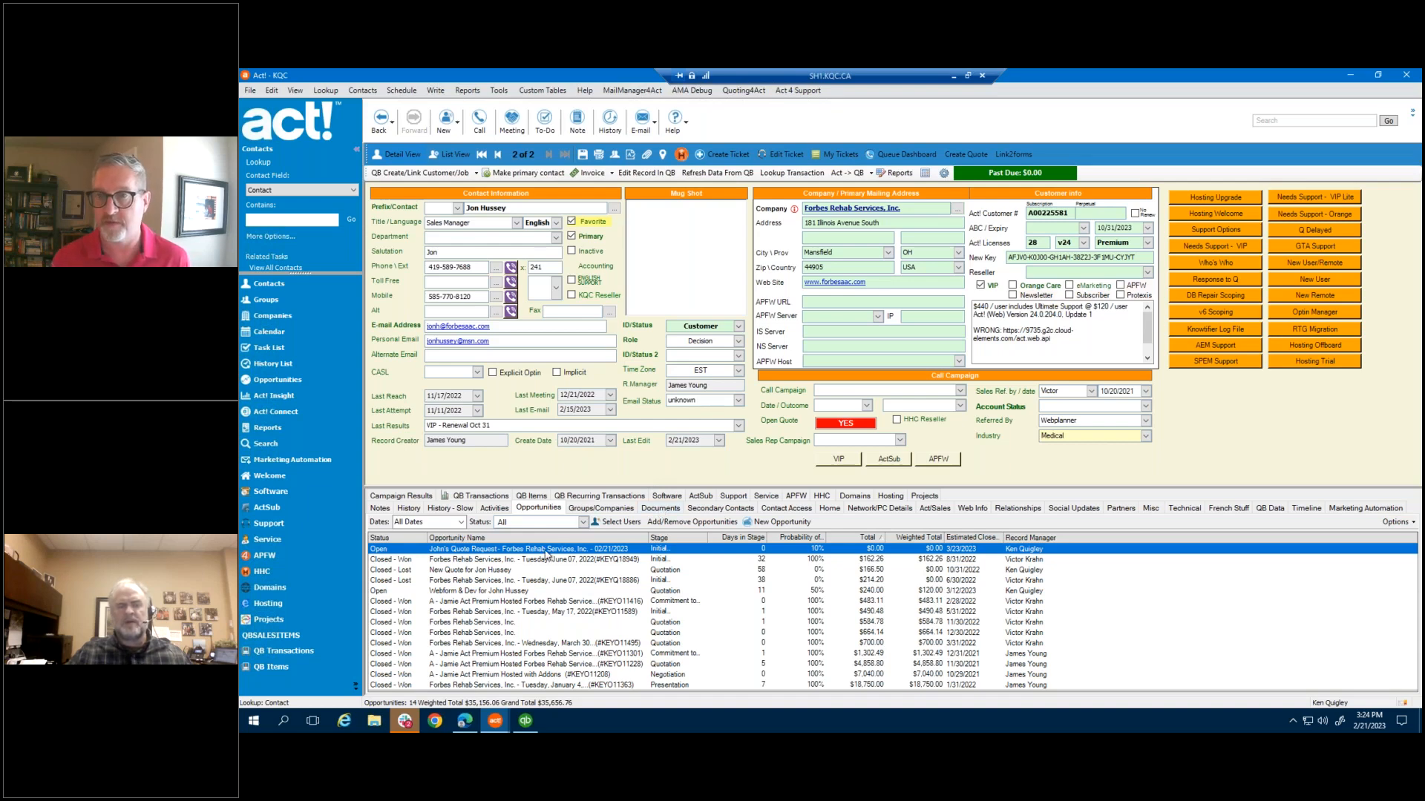
pyautogui.moveTo(546, 553)
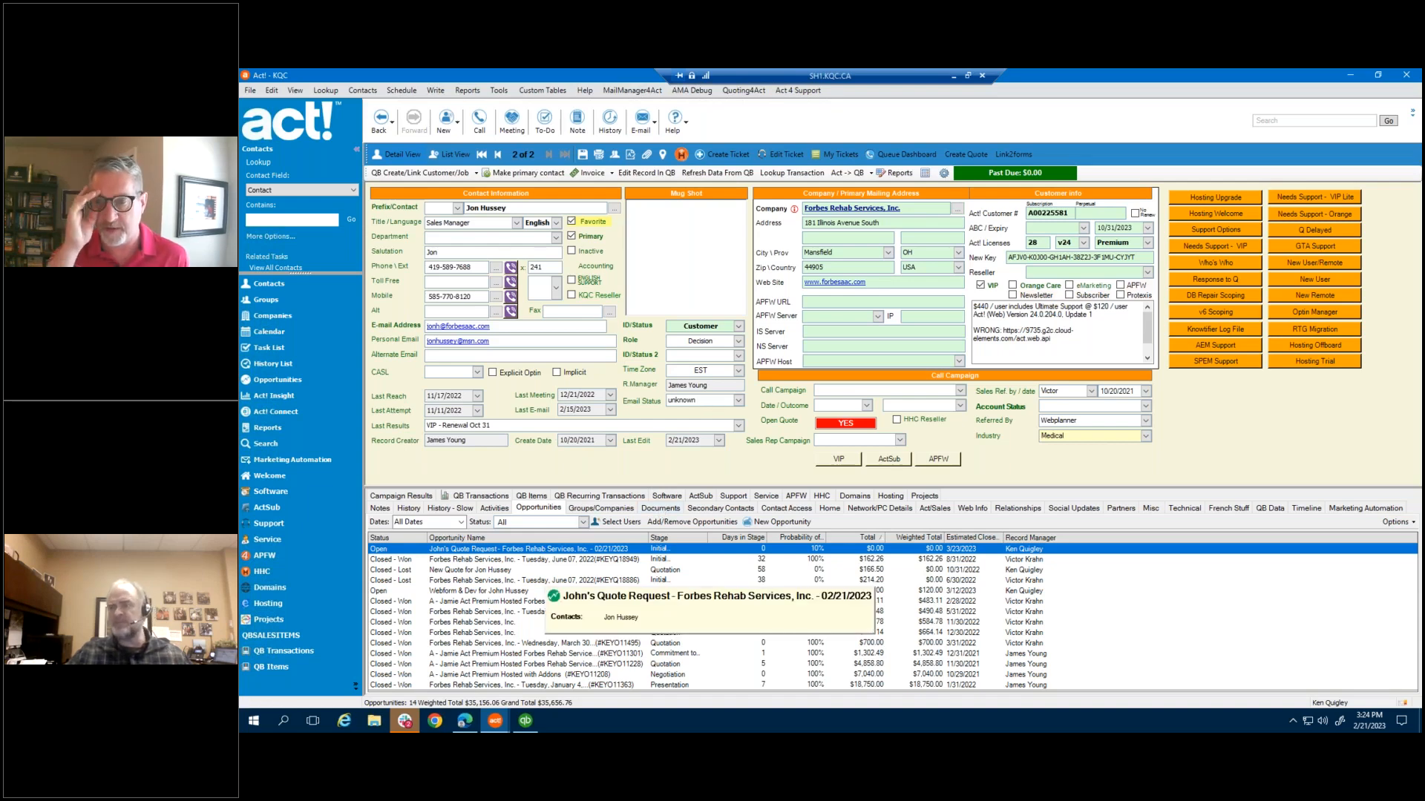
pyautogui.doubleClick(549, 553)
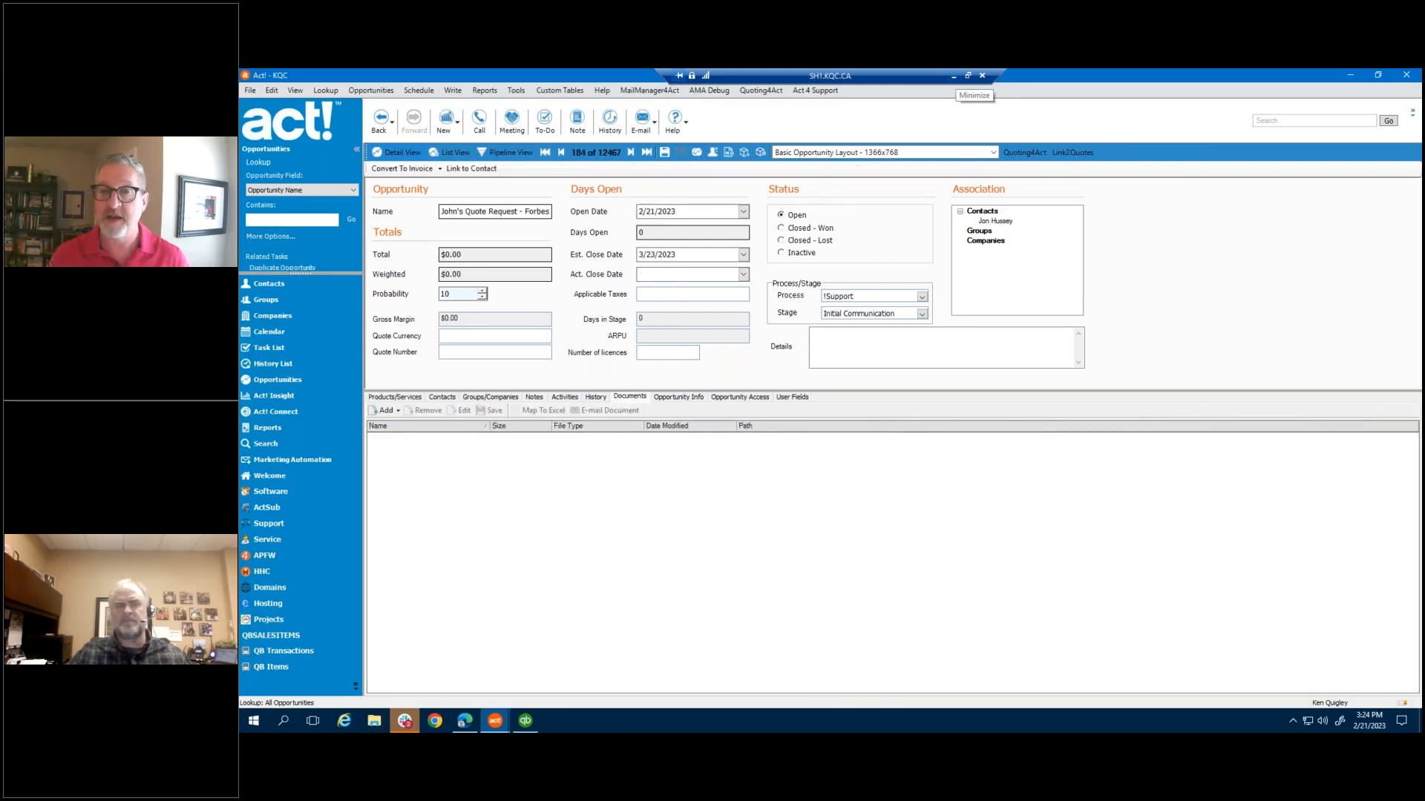
pyautogui.click(955, 76)
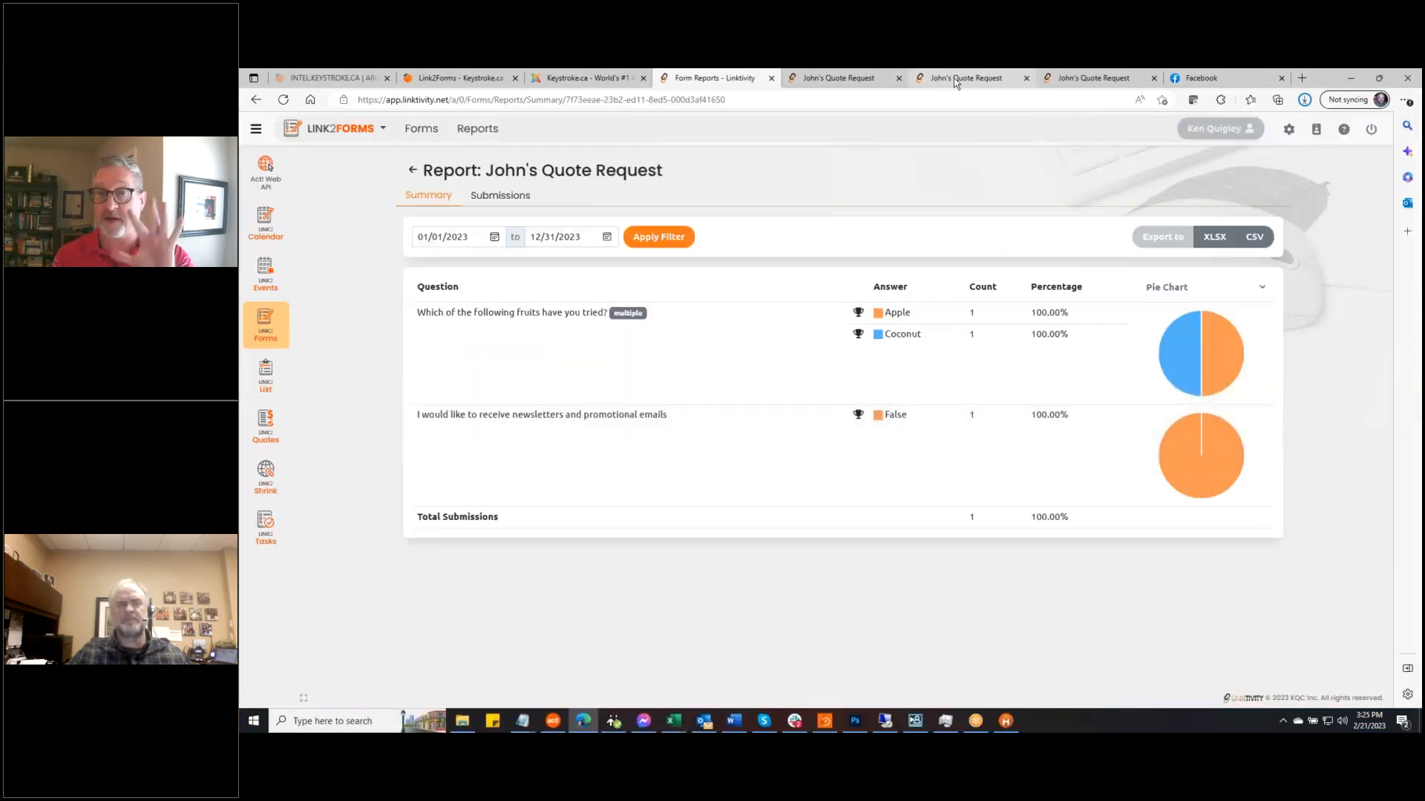
# On the Link2Forms Keystroke.ca page, dismiss the quote popup and go to About Us > Careers
pyautogui.click(451, 77)
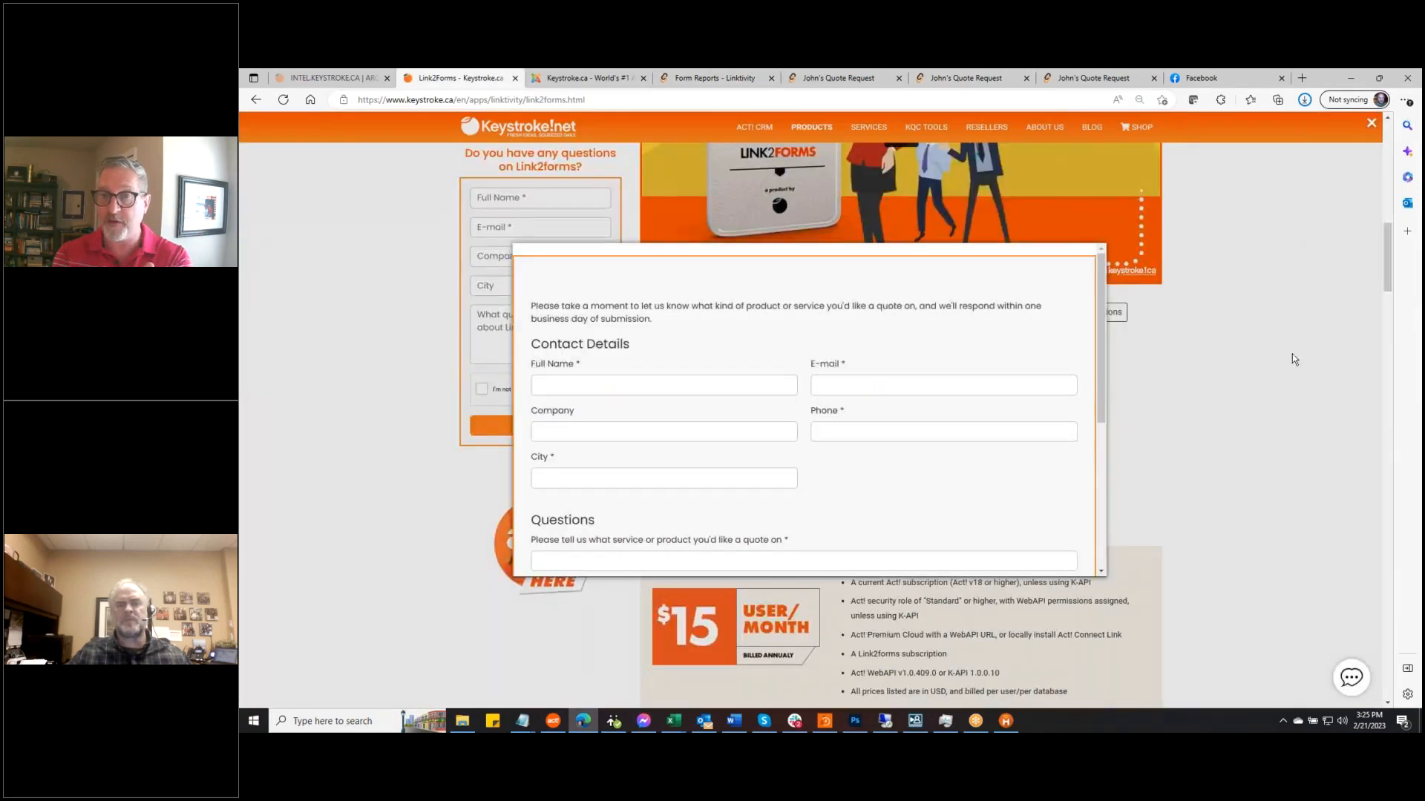
pyautogui.click(1073, 212)
pyautogui.moveTo(1044, 127)
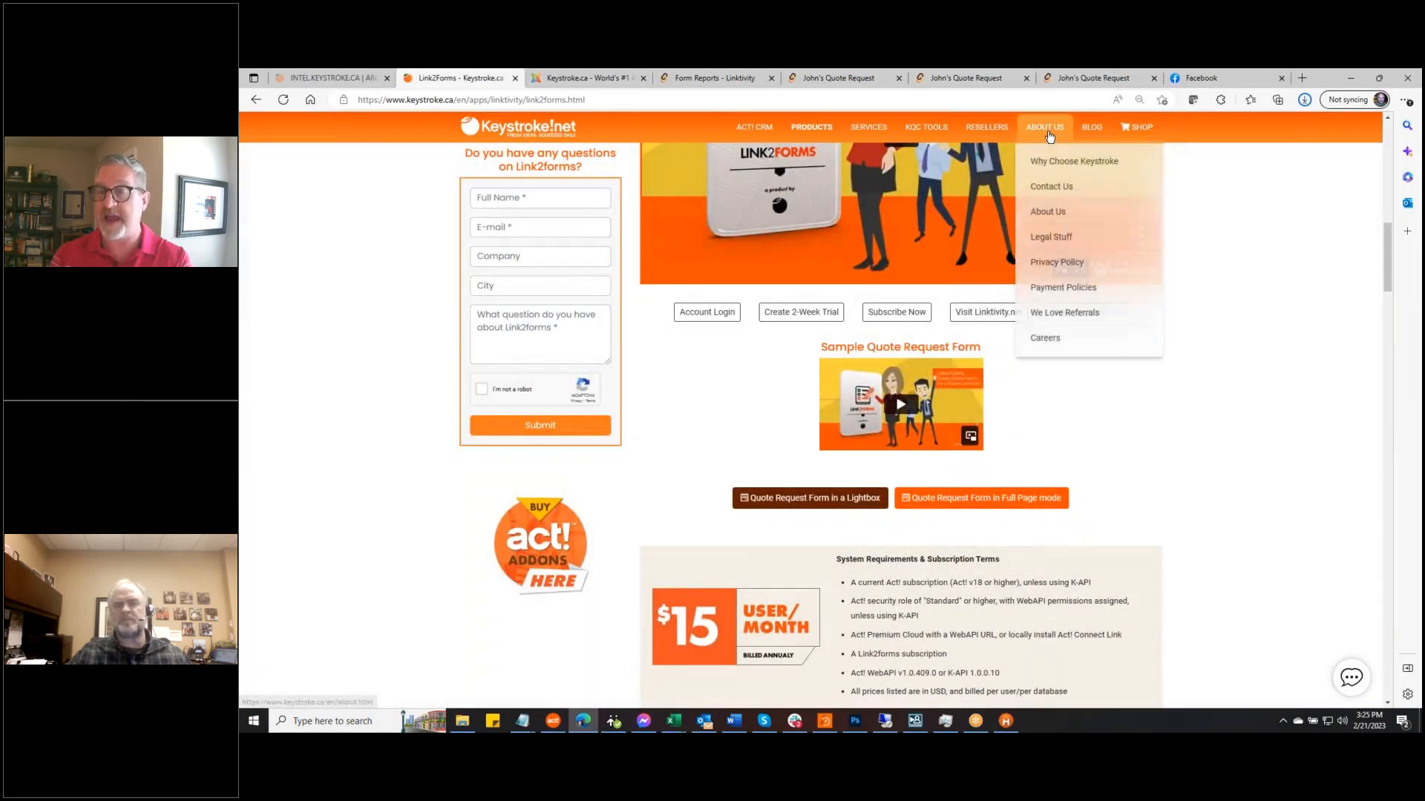
pyautogui.click(1075, 342)
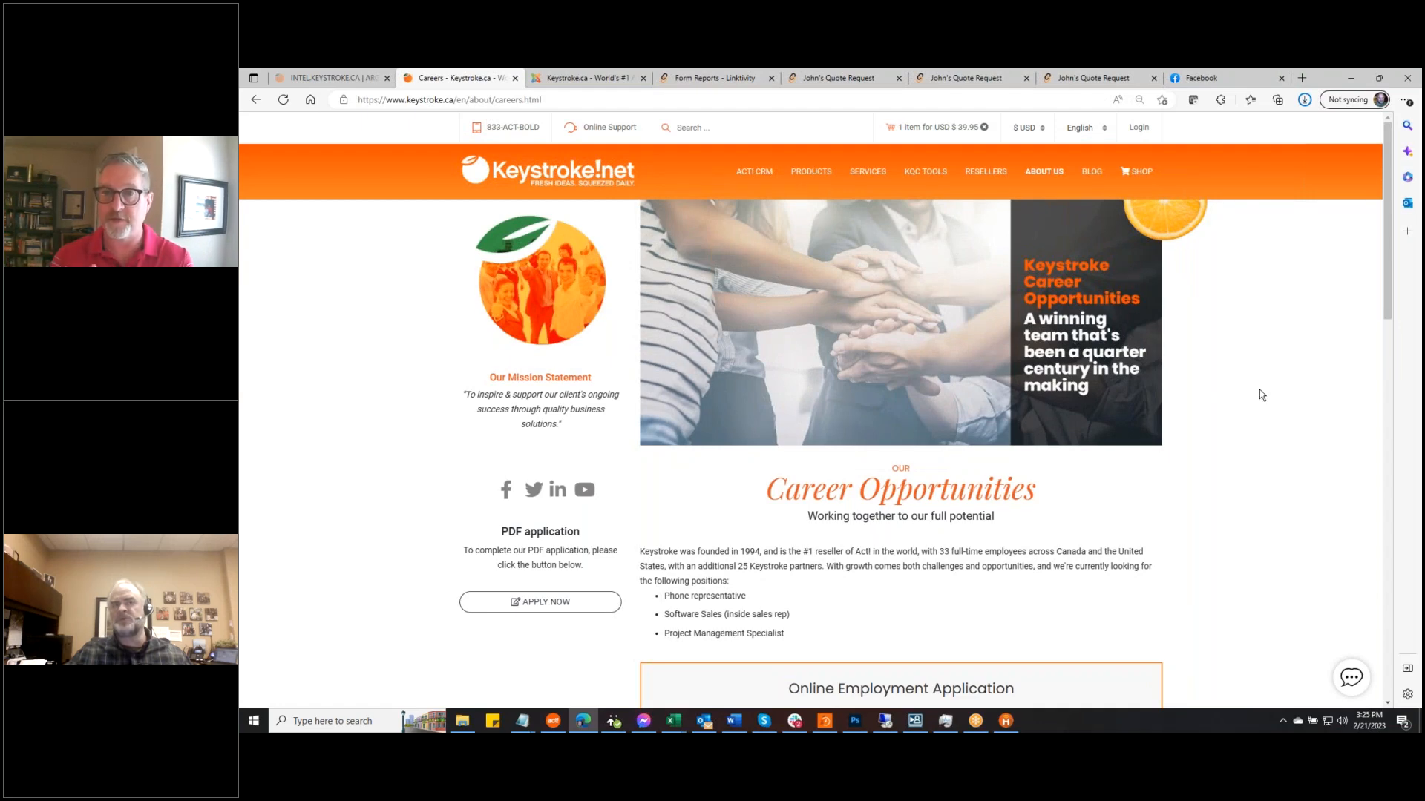
# Choose WCPD -Quote.pdf from Downloads as the resume file
pyautogui.scroll(-1, 1282, 418)
pyautogui.scroll(-5, 1281, 418)
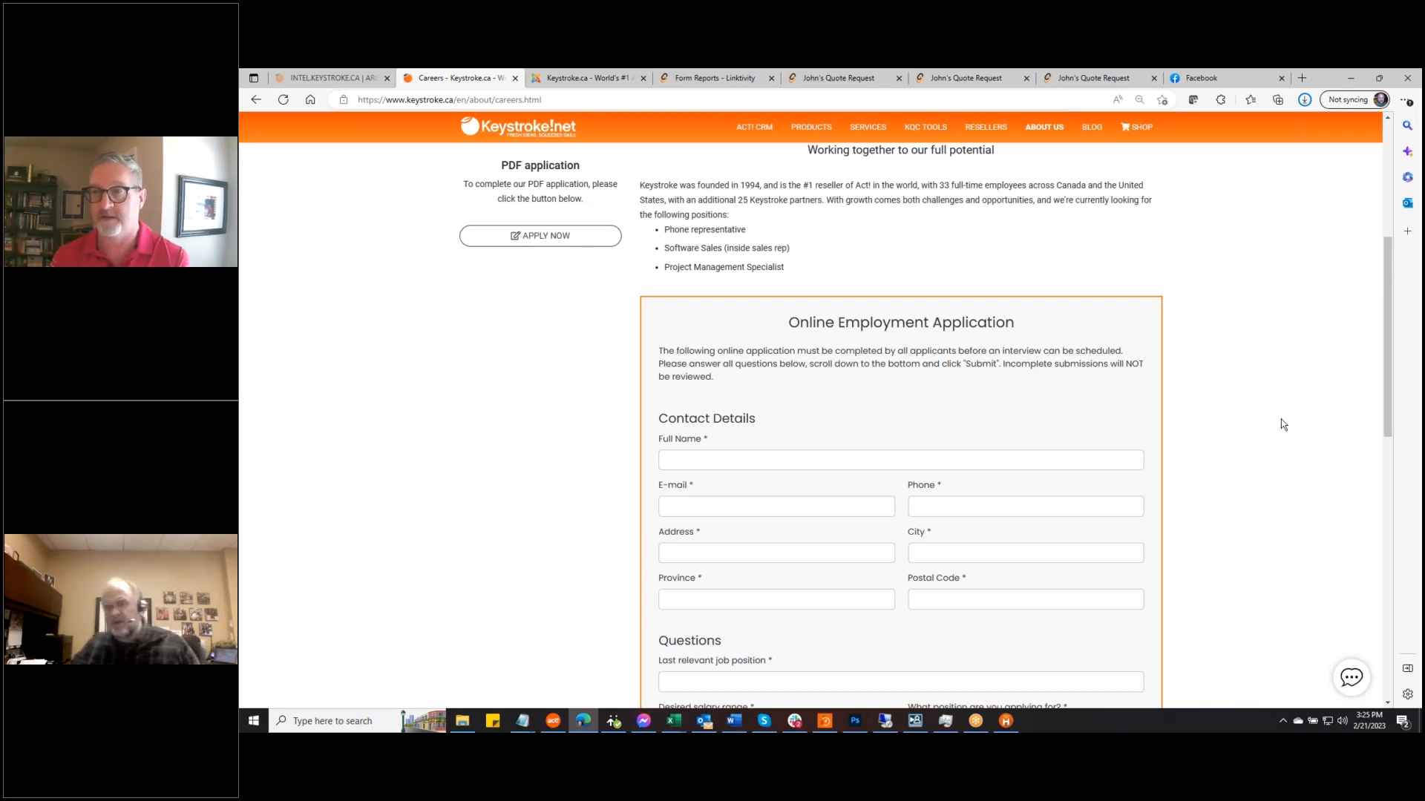
pyautogui.scroll(-5, 1245, 397)
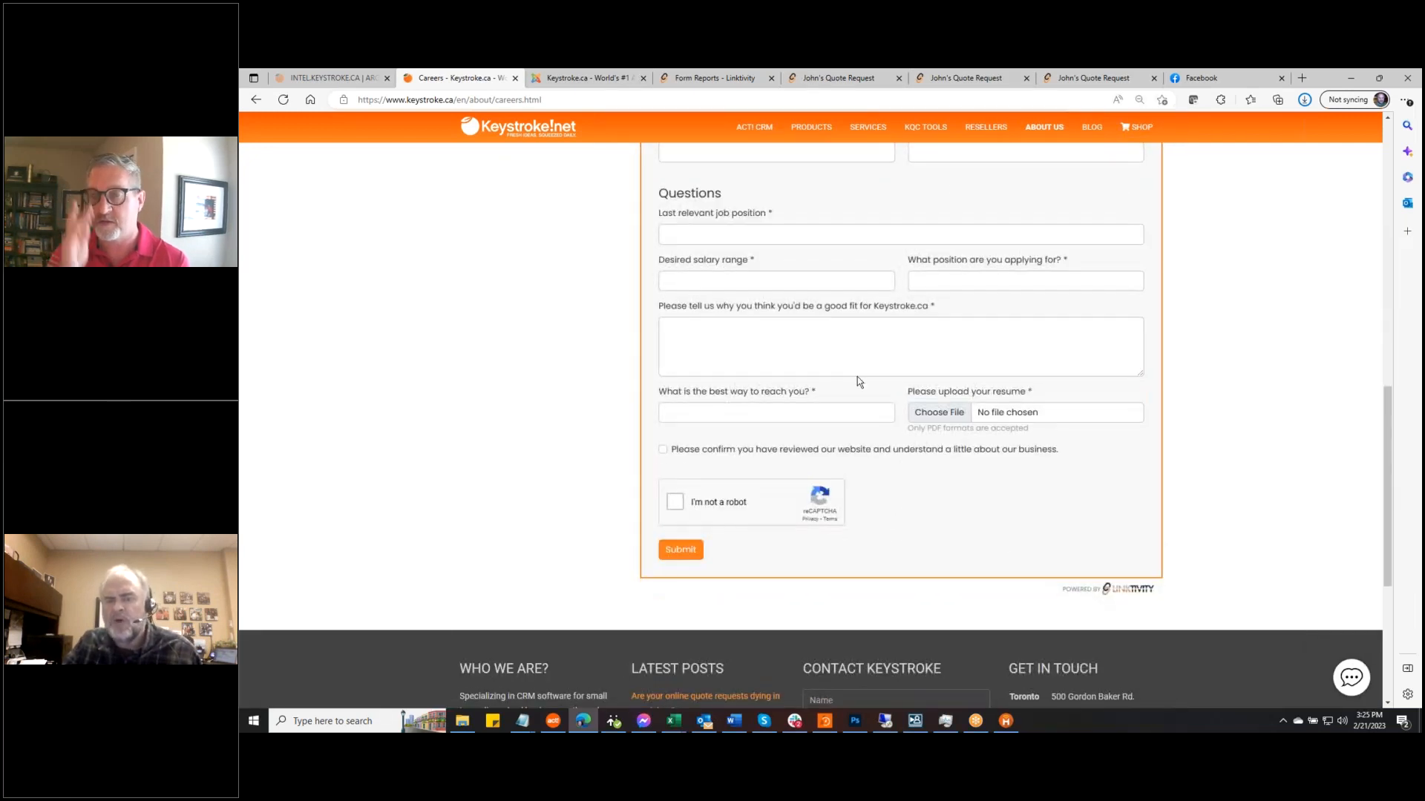
pyautogui.click(950, 421)
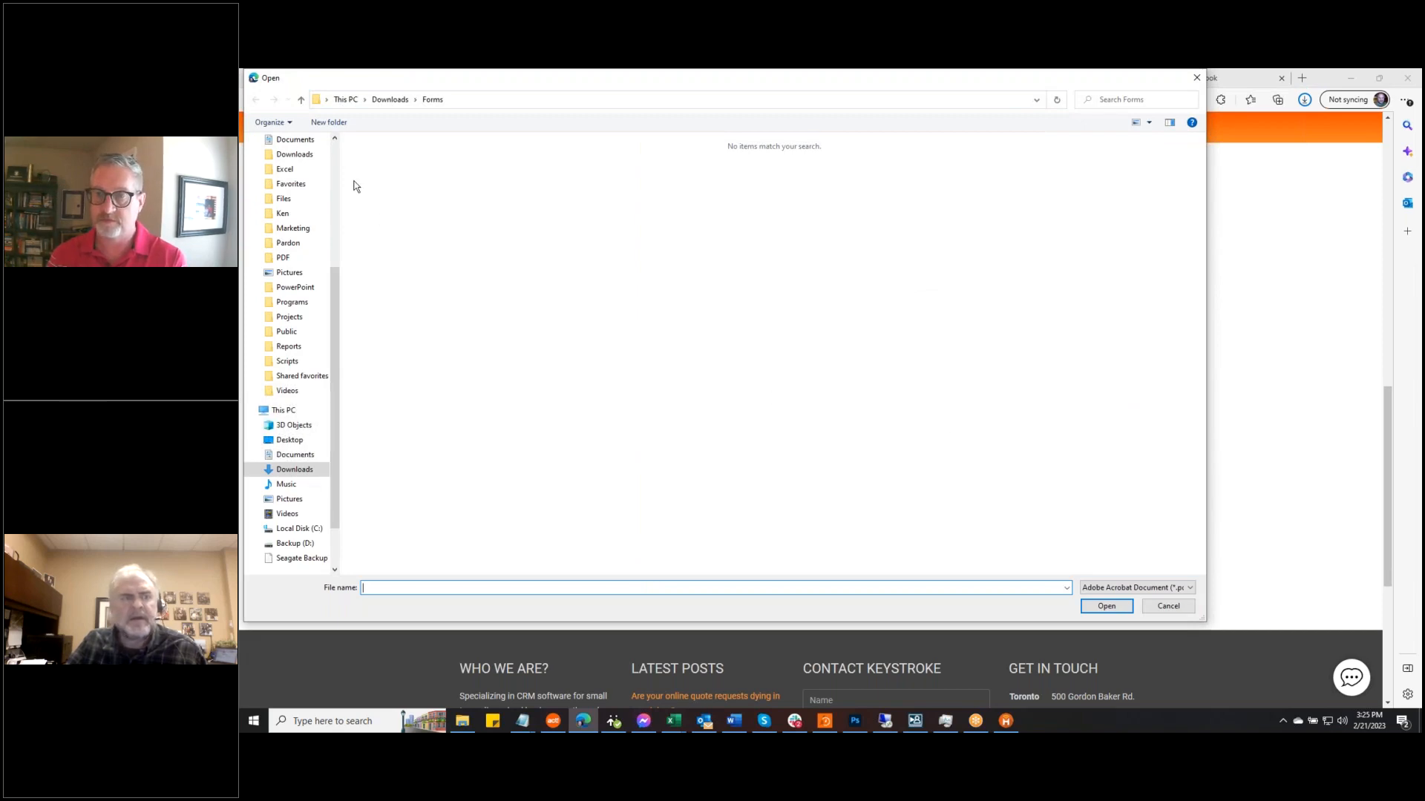
pyautogui.click(333, 152)
pyautogui.click(324, 165)
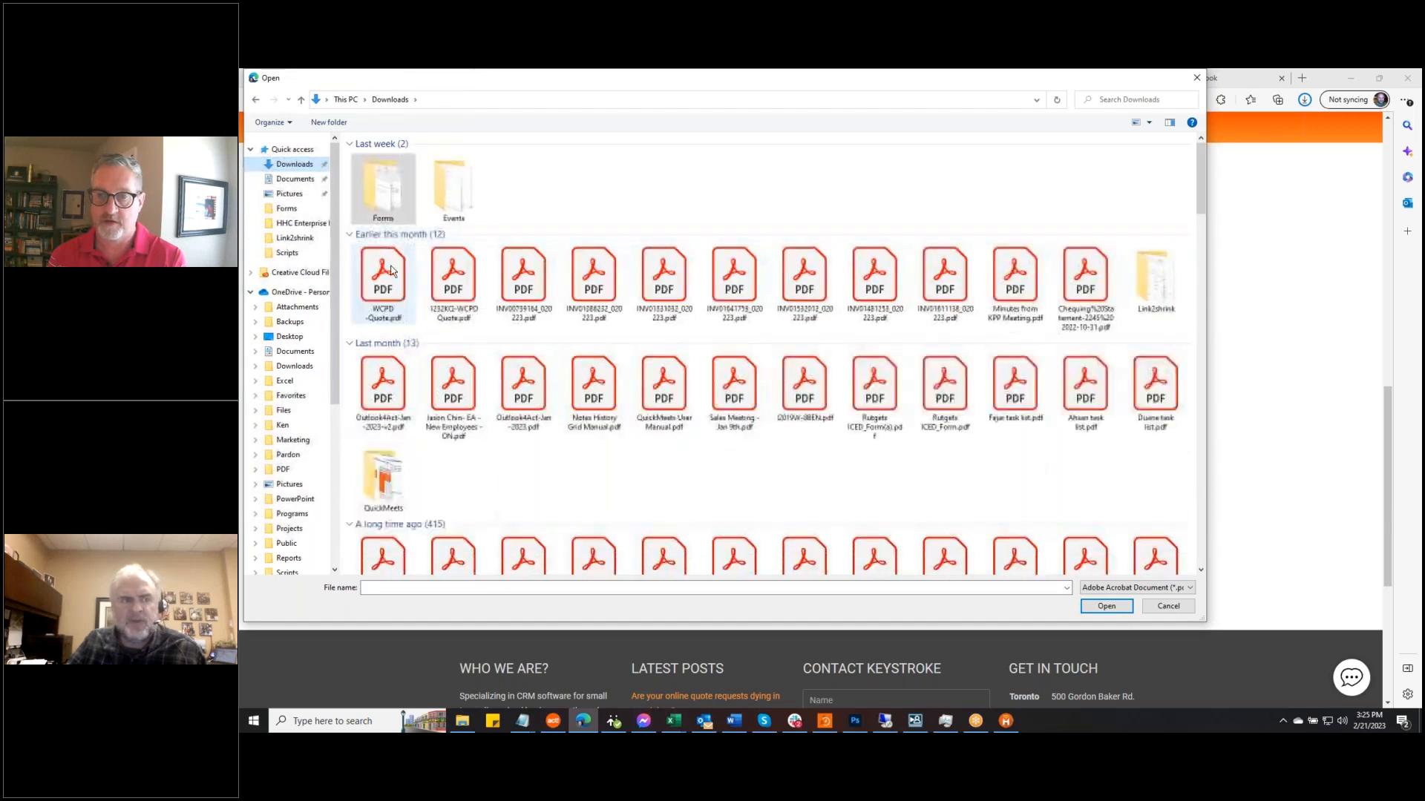
pyautogui.click(395, 274)
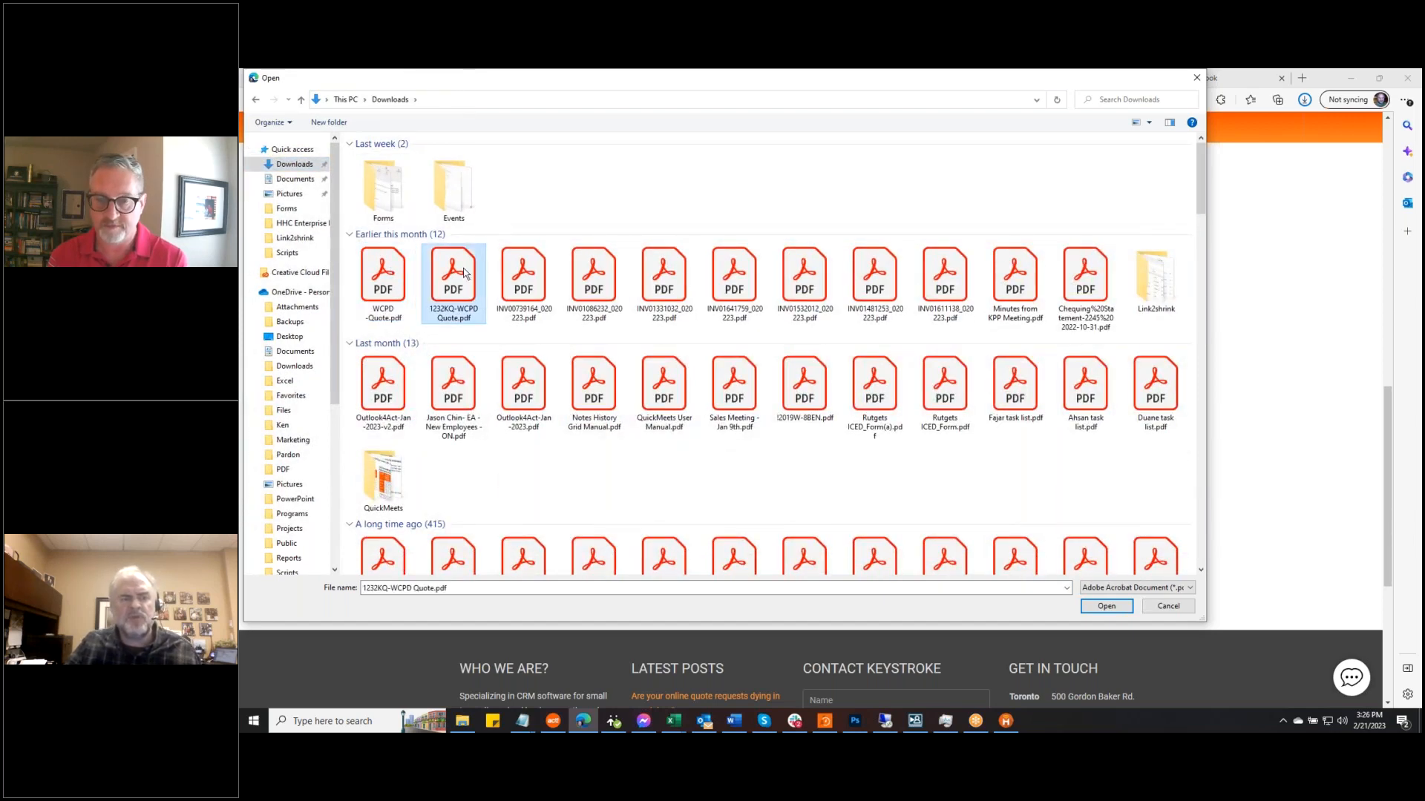
pyautogui.doubleClick(398, 280)
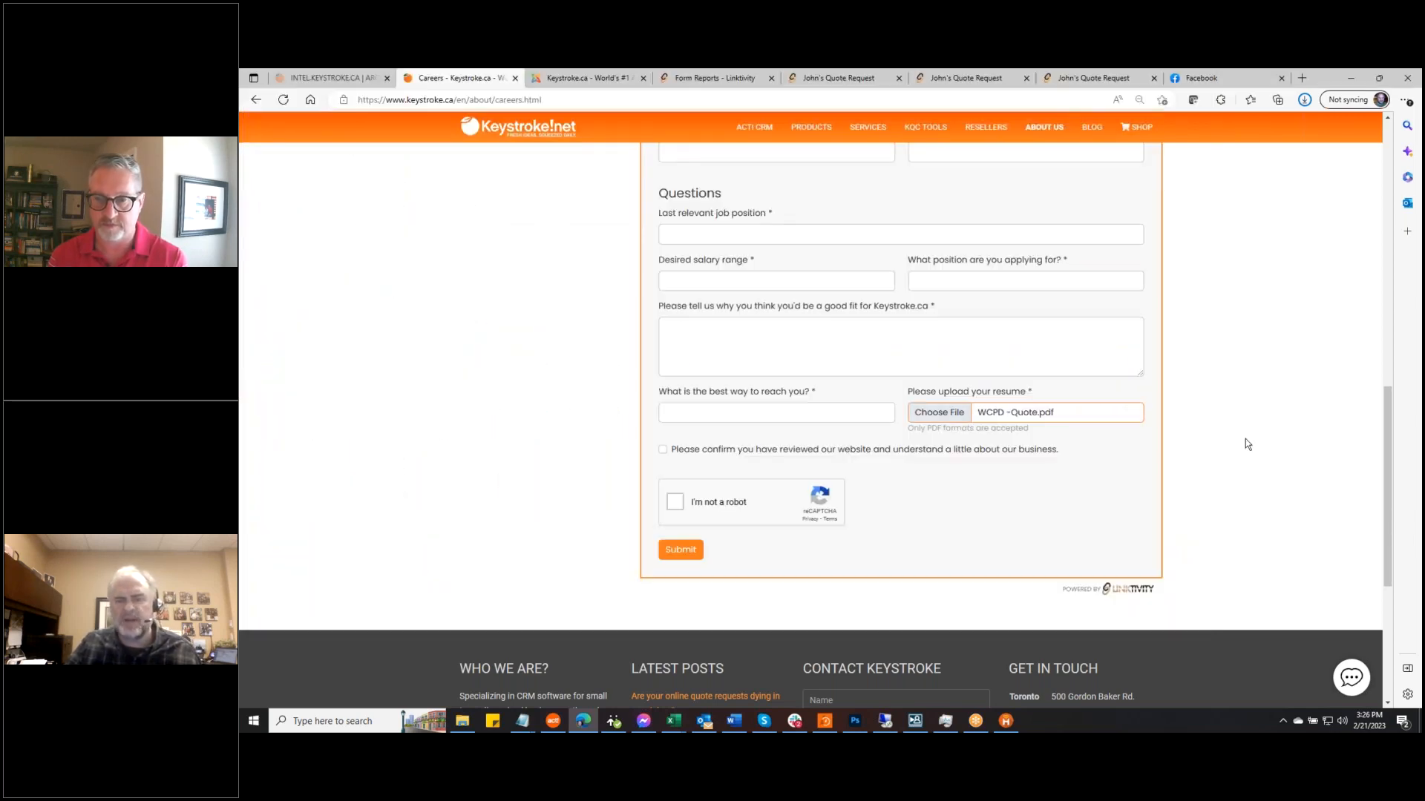
# Scroll through the online employment application to review it, ending back near the top
pyautogui.click(1256, 415)
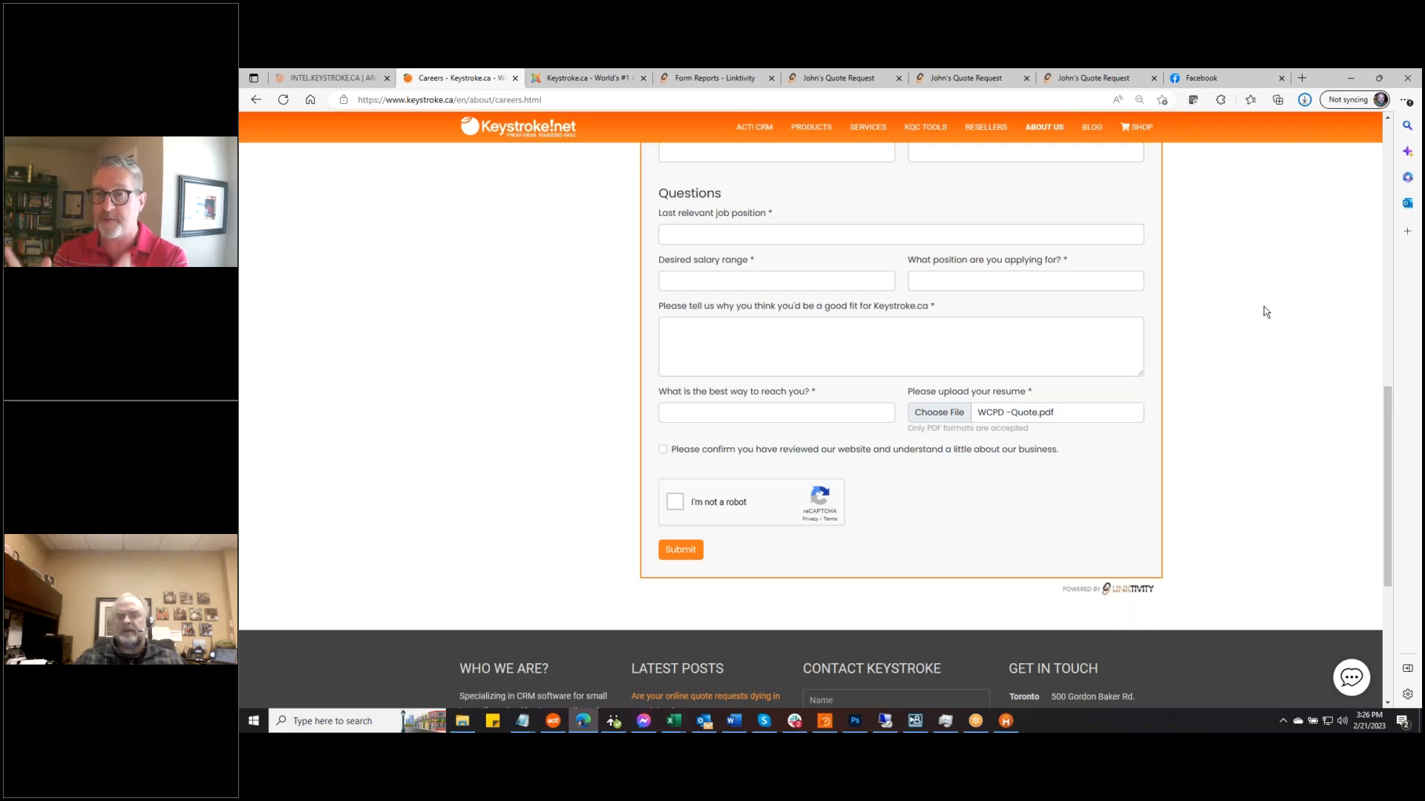
pyautogui.scroll(6, 1251, 319)
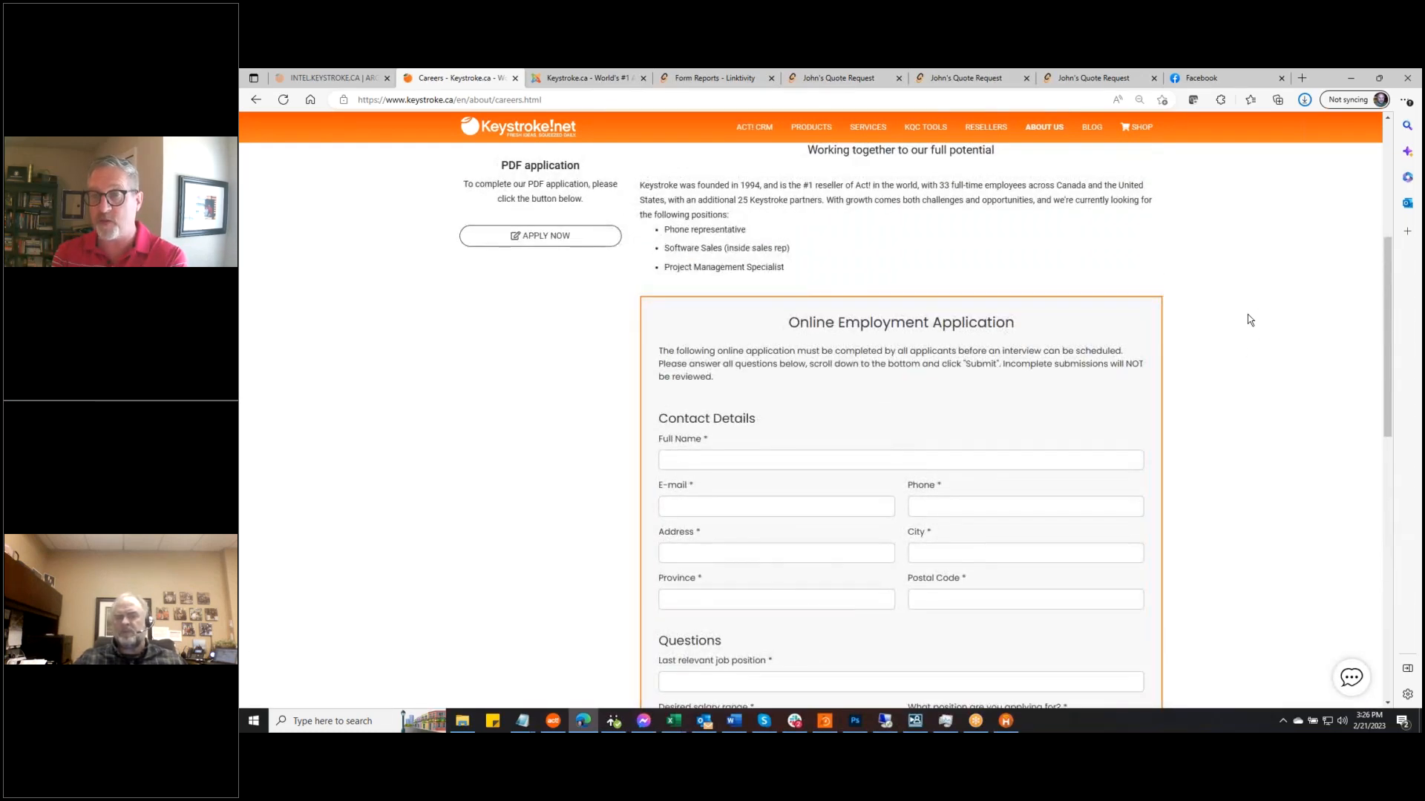
pyautogui.scroll(-2, 1249, 320)
pyautogui.scroll(-4, 1250, 320)
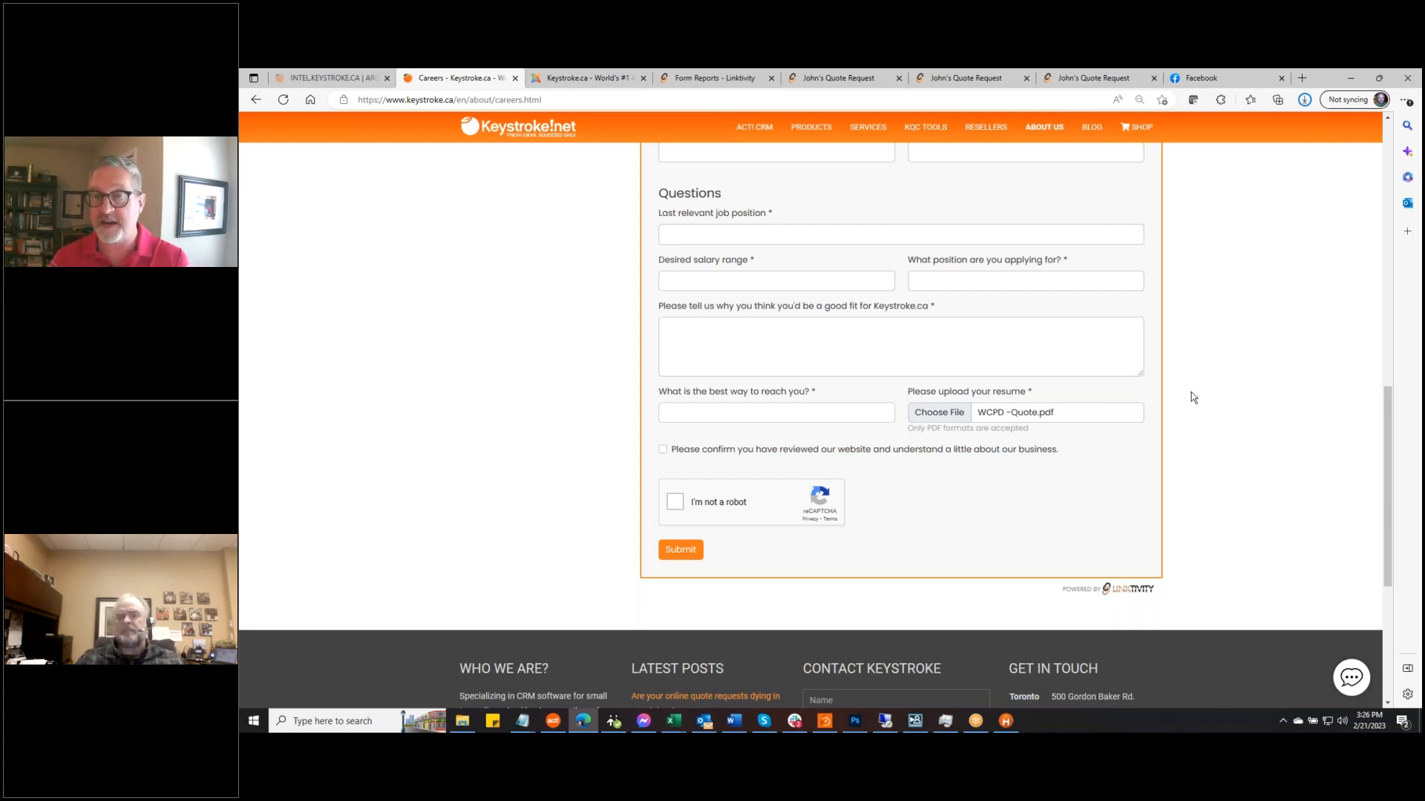
pyautogui.scroll(1, 1227, 398)
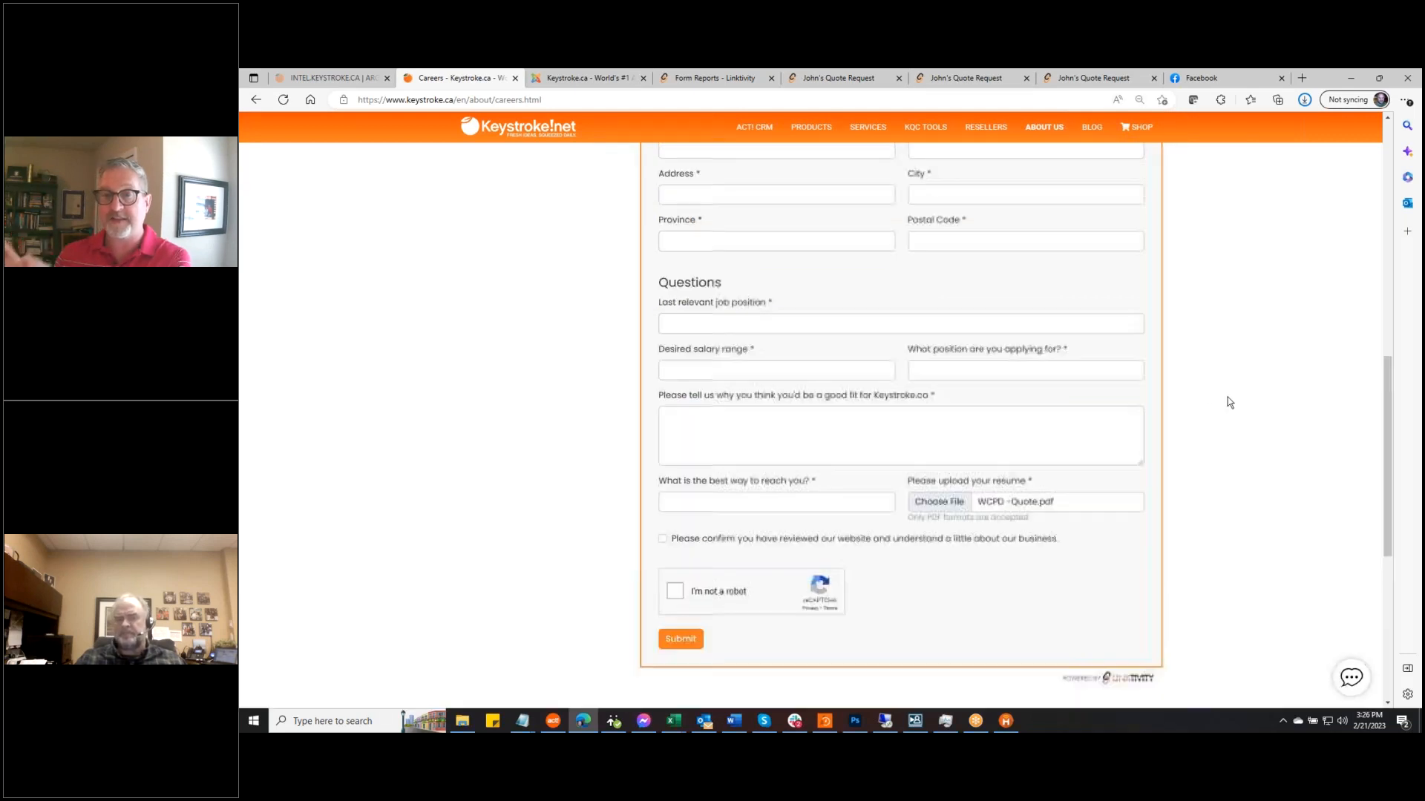
pyautogui.scroll(-1, 1227, 397)
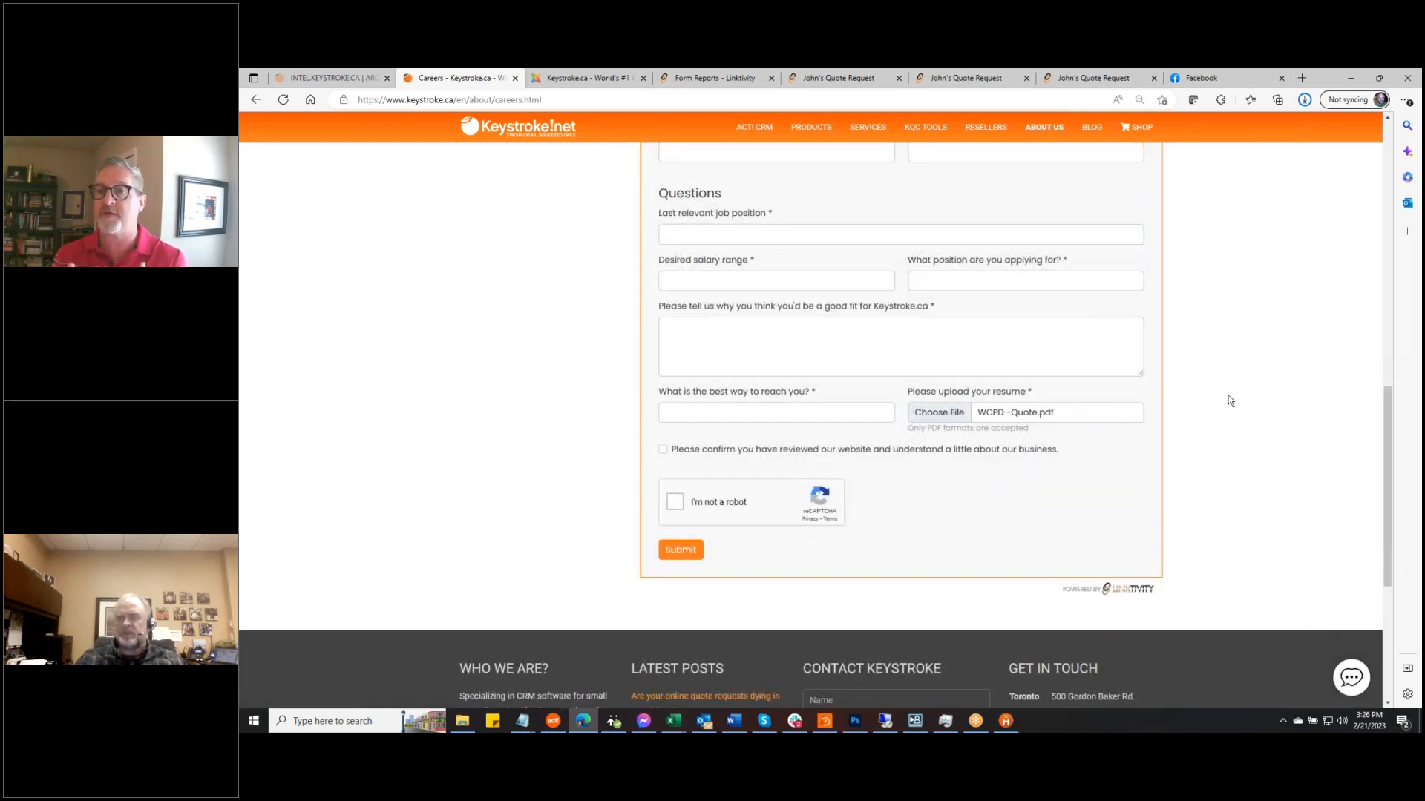
pyautogui.scroll(15, 1228, 401)
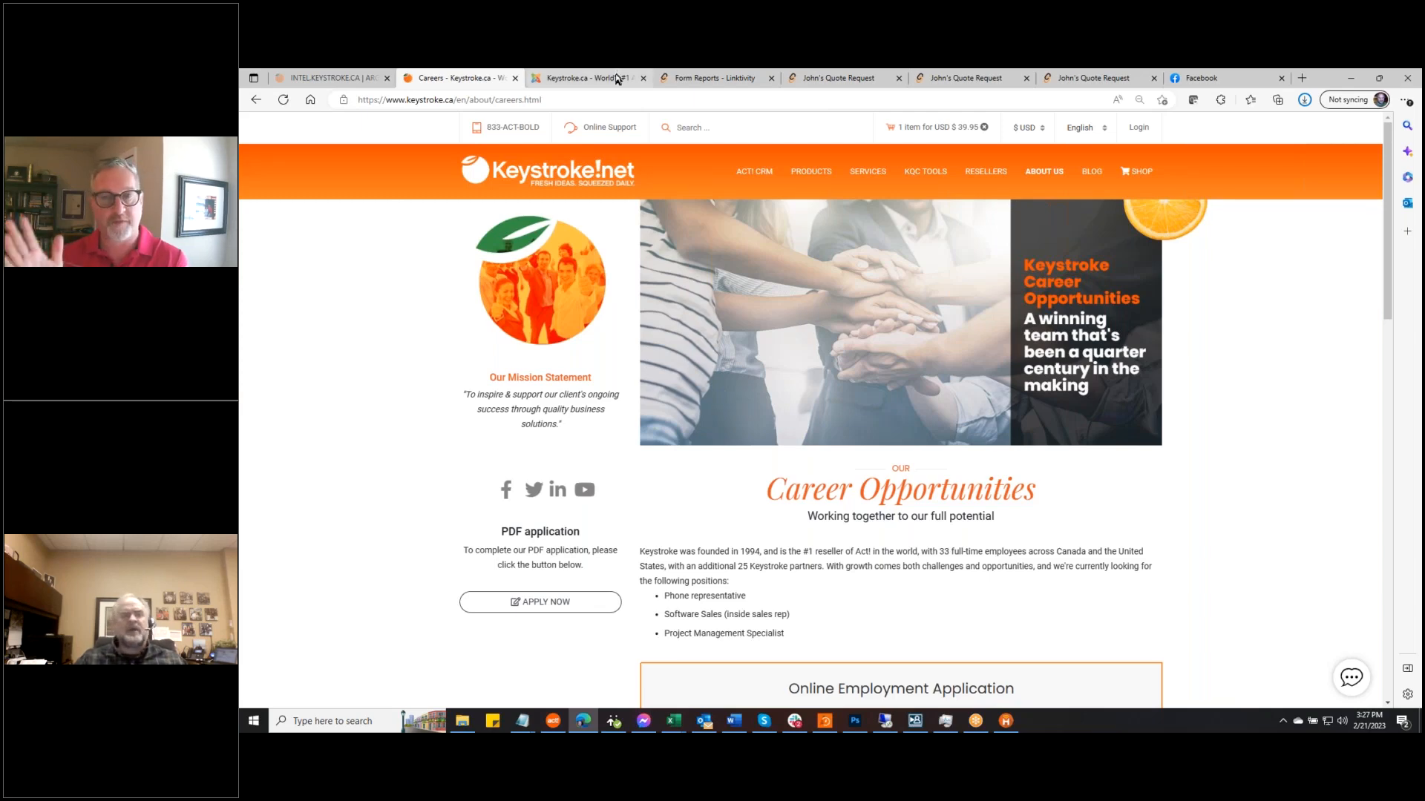
# Open the John's Quote Request form for editing and show its questions list
pyautogui.click(711, 76)
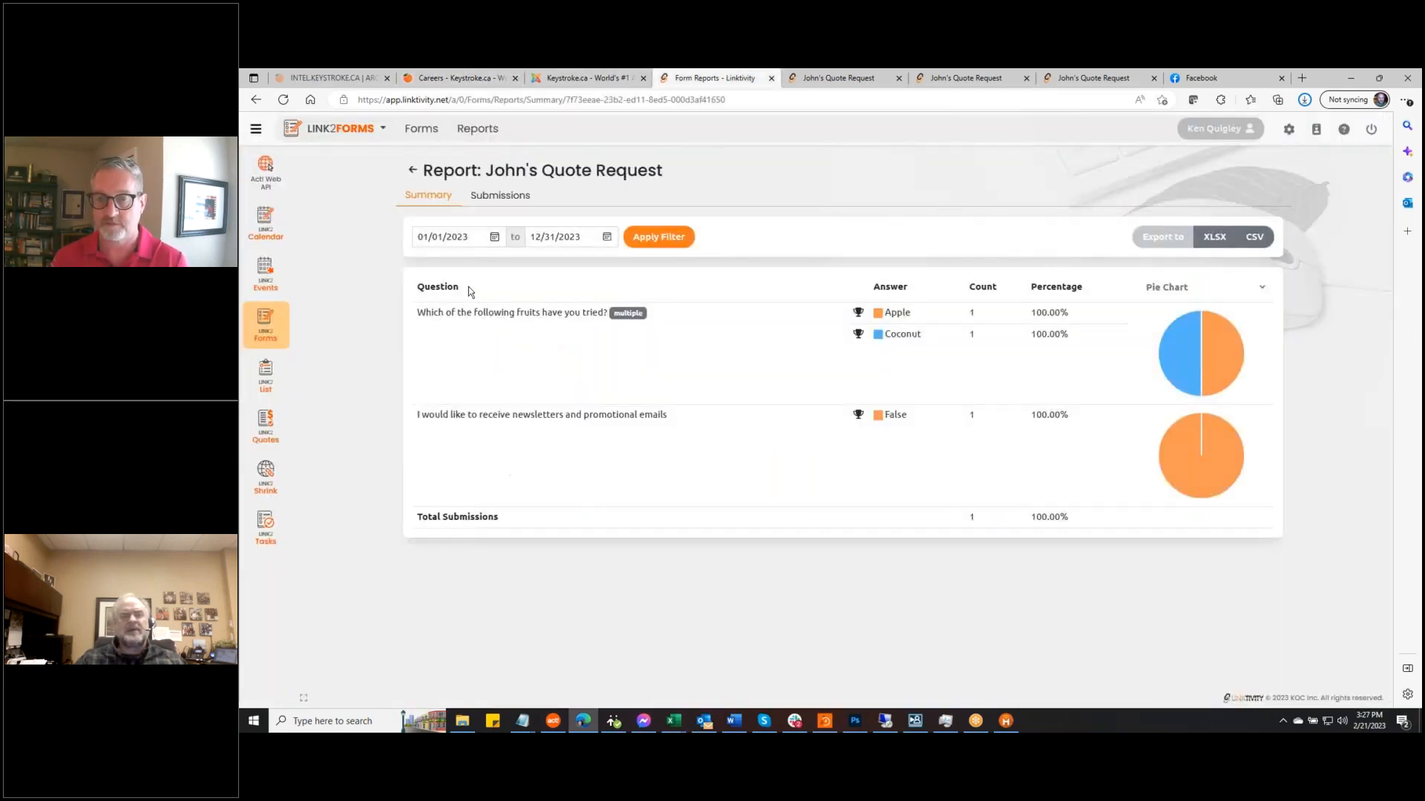
pyautogui.click(270, 326)
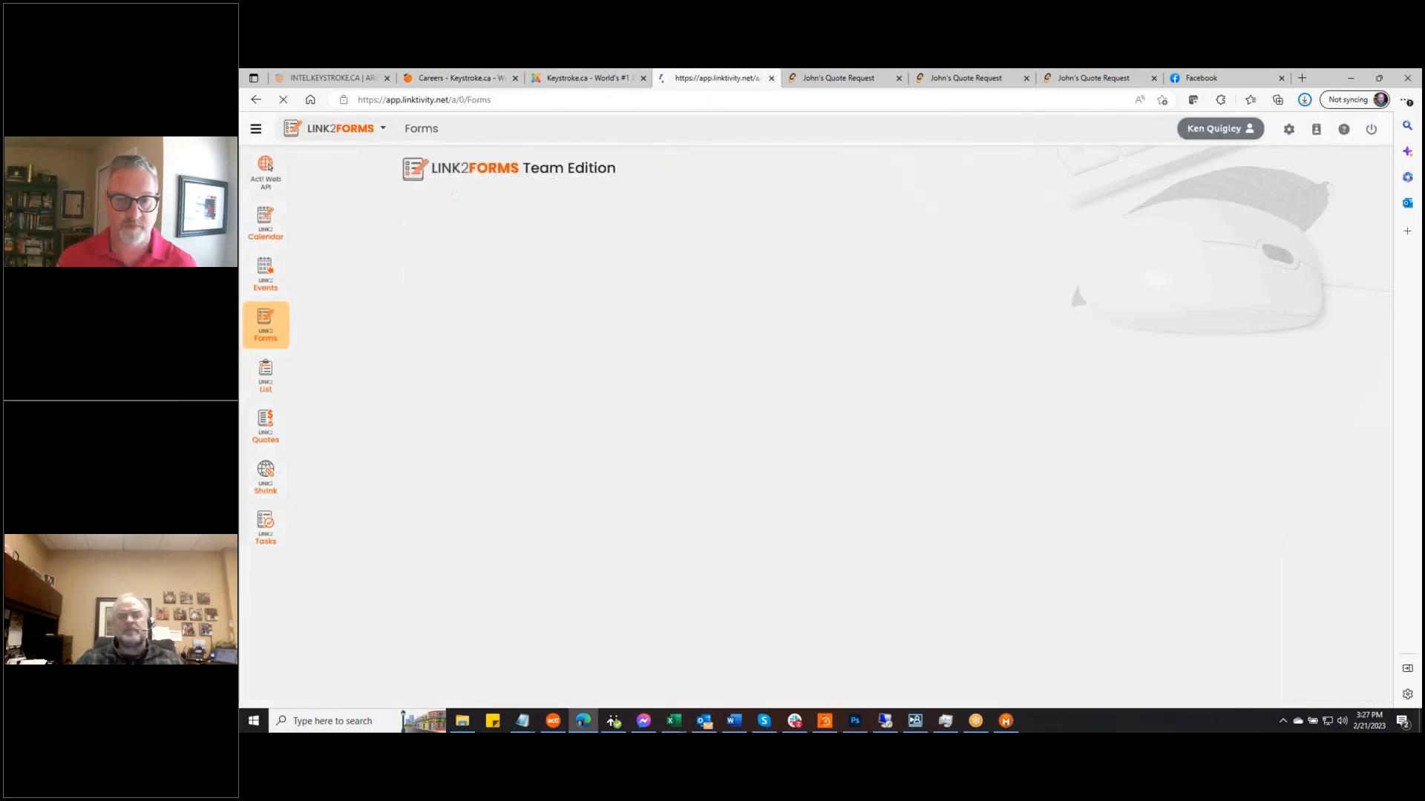
pyautogui.scroll(-2, 541, 503)
pyautogui.scroll(-10, 540, 505)
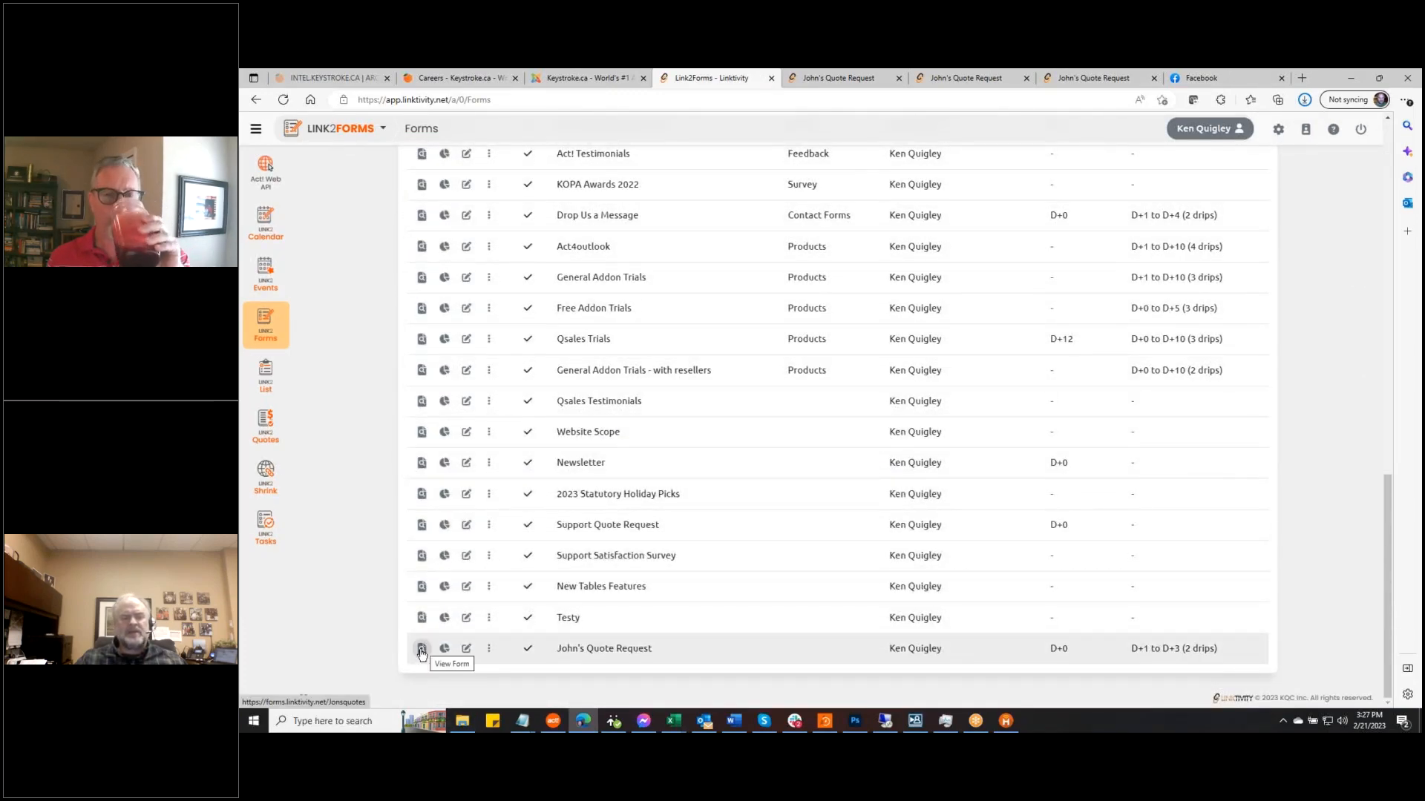
pyautogui.click(466, 648)
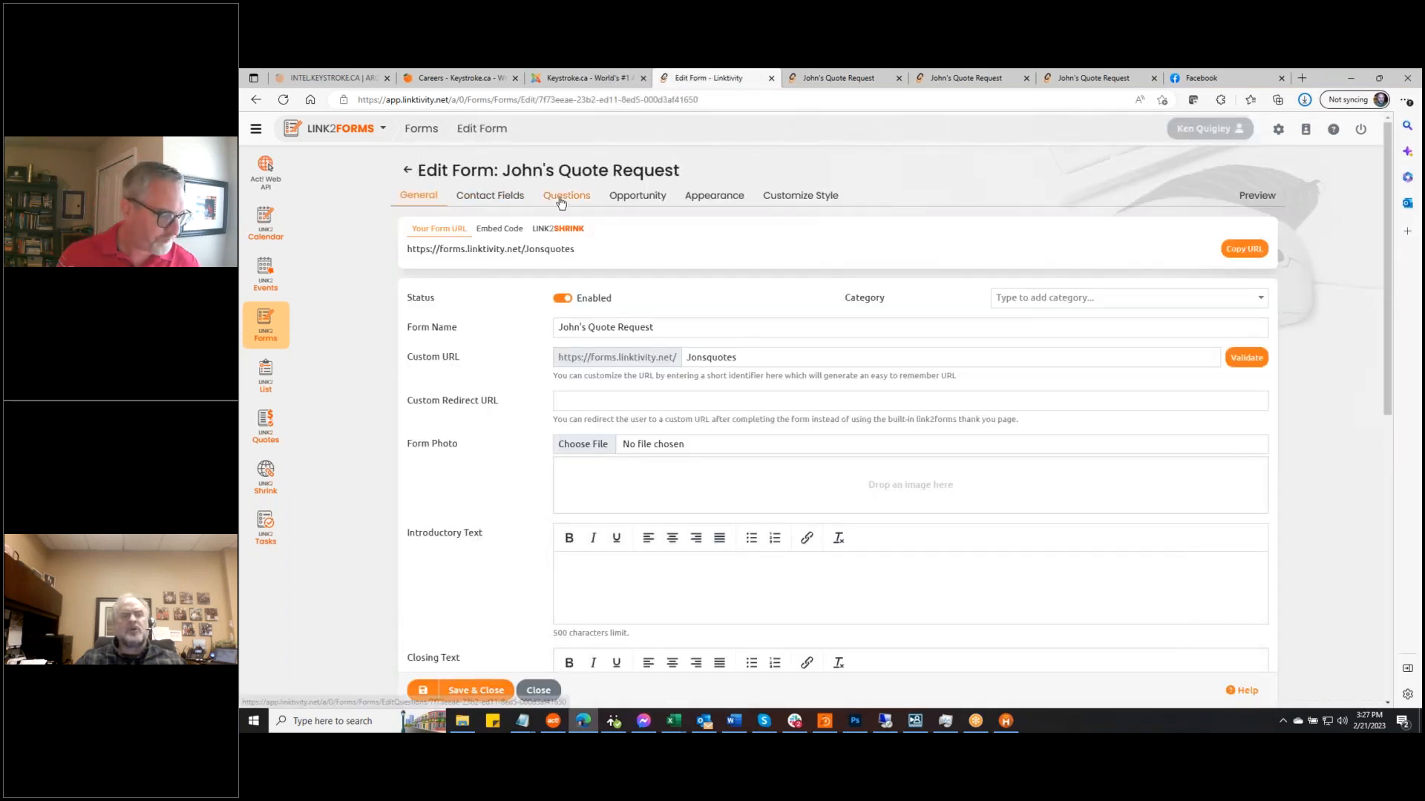
pyautogui.click(564, 197)
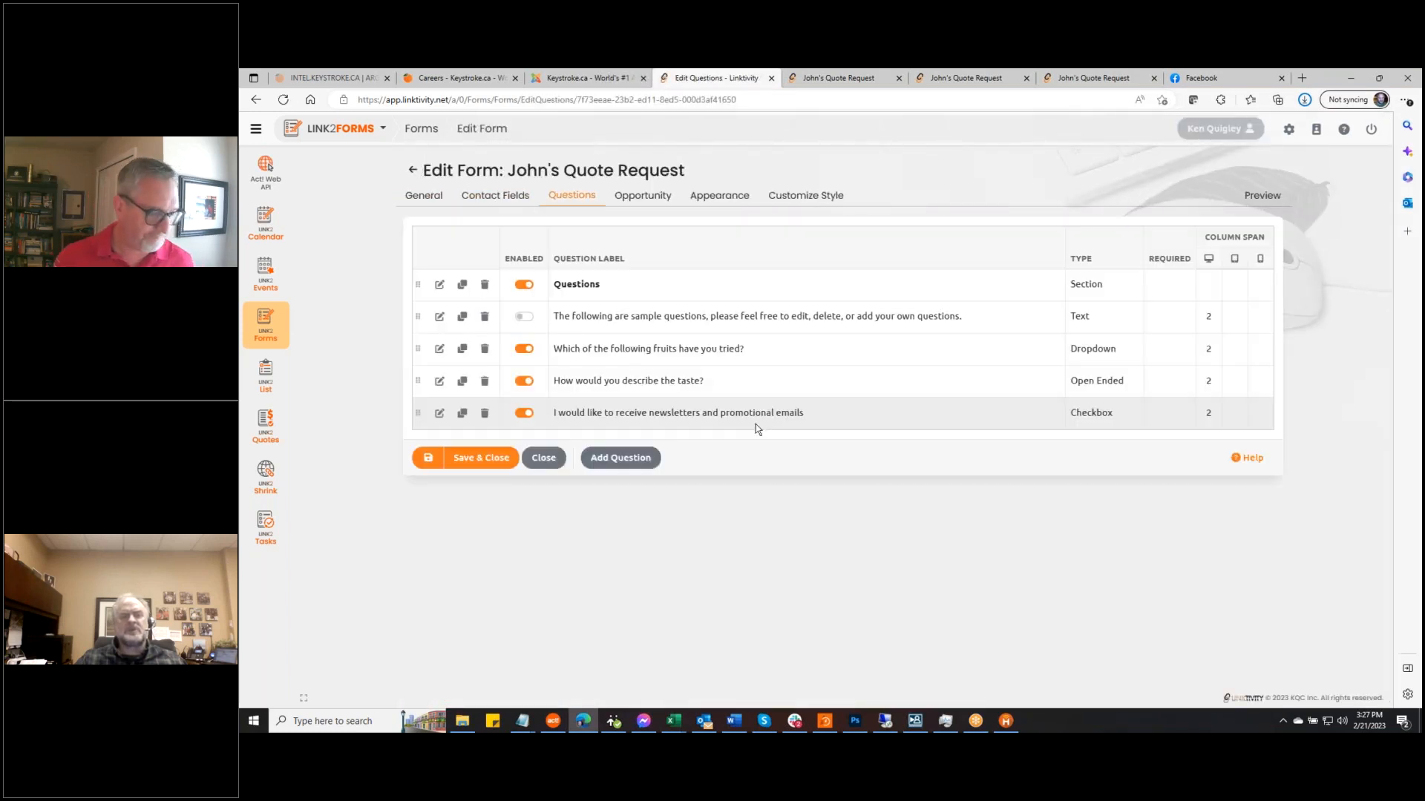
# Add a File Upload question labelled 'CMA Upload' allowing PDF files
pyautogui.click(619, 459)
pyautogui.click(1065, 213)
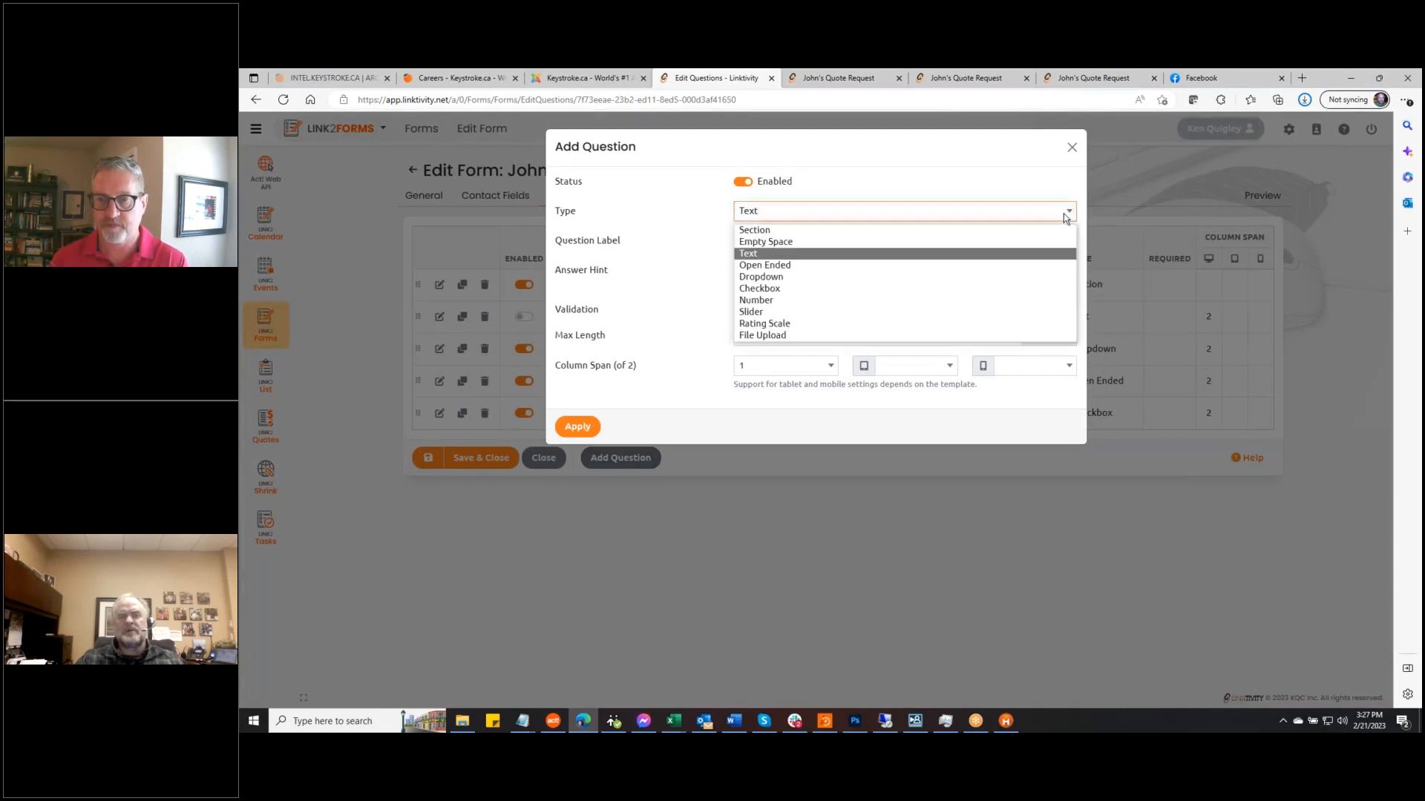
pyautogui.click(824, 335)
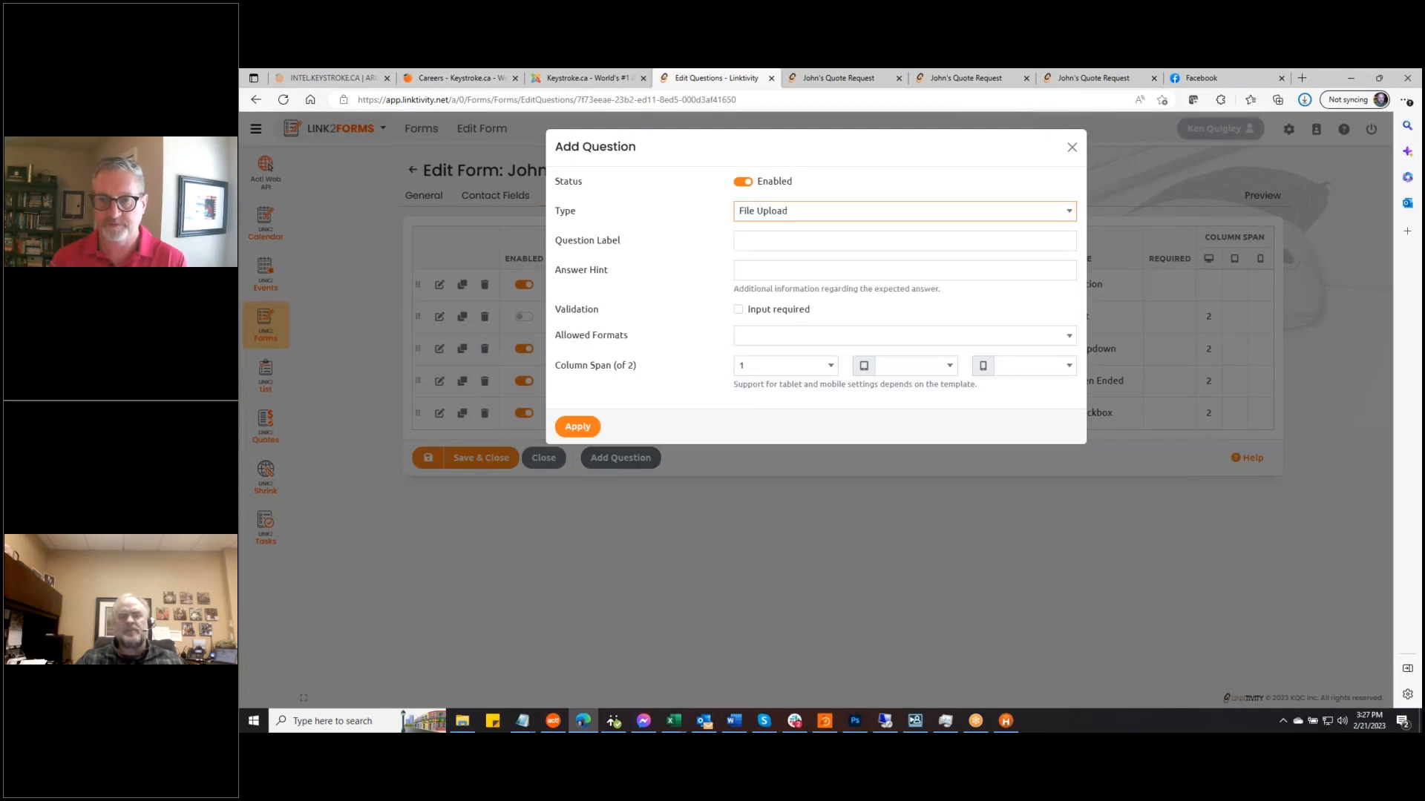
pyautogui.click(763, 239)
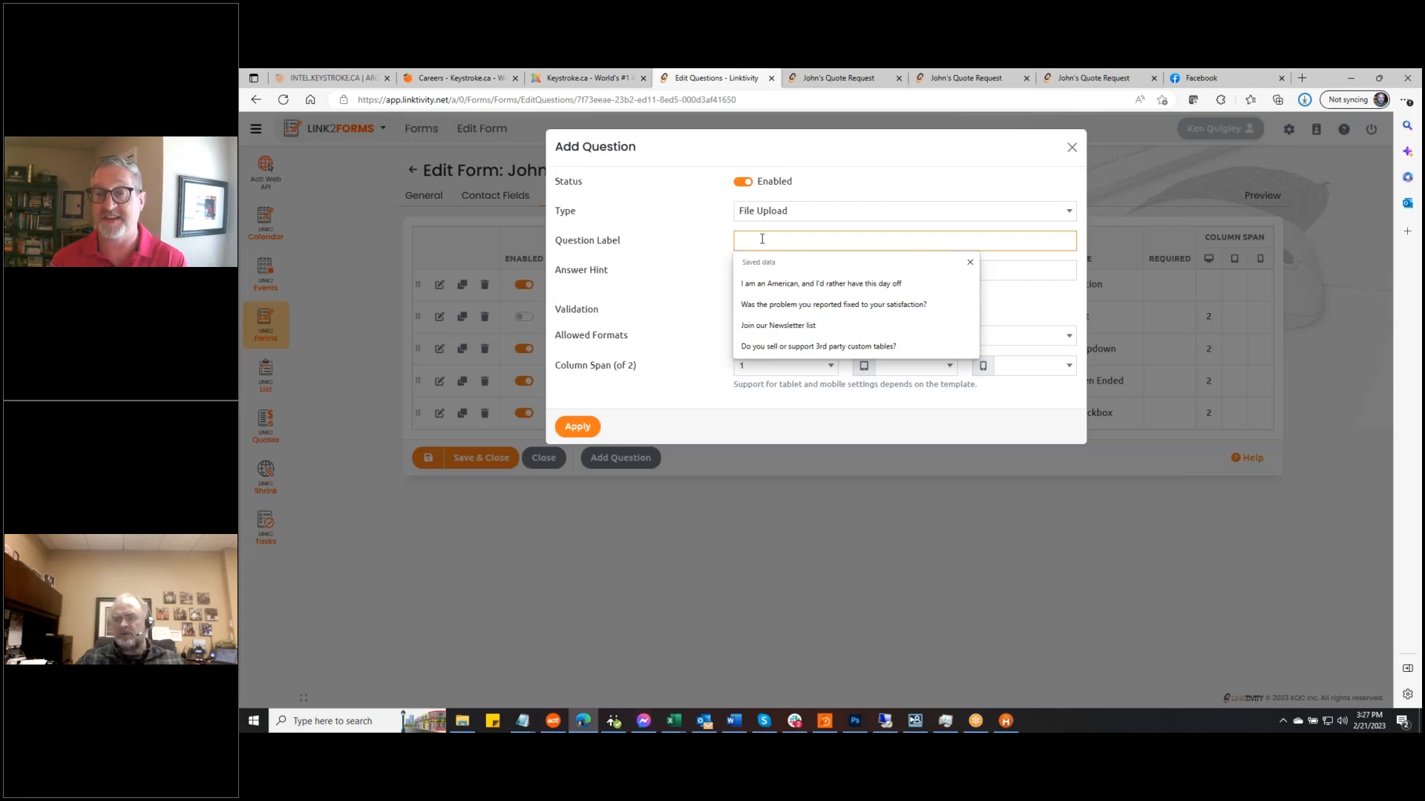
pyautogui.write('CMA')
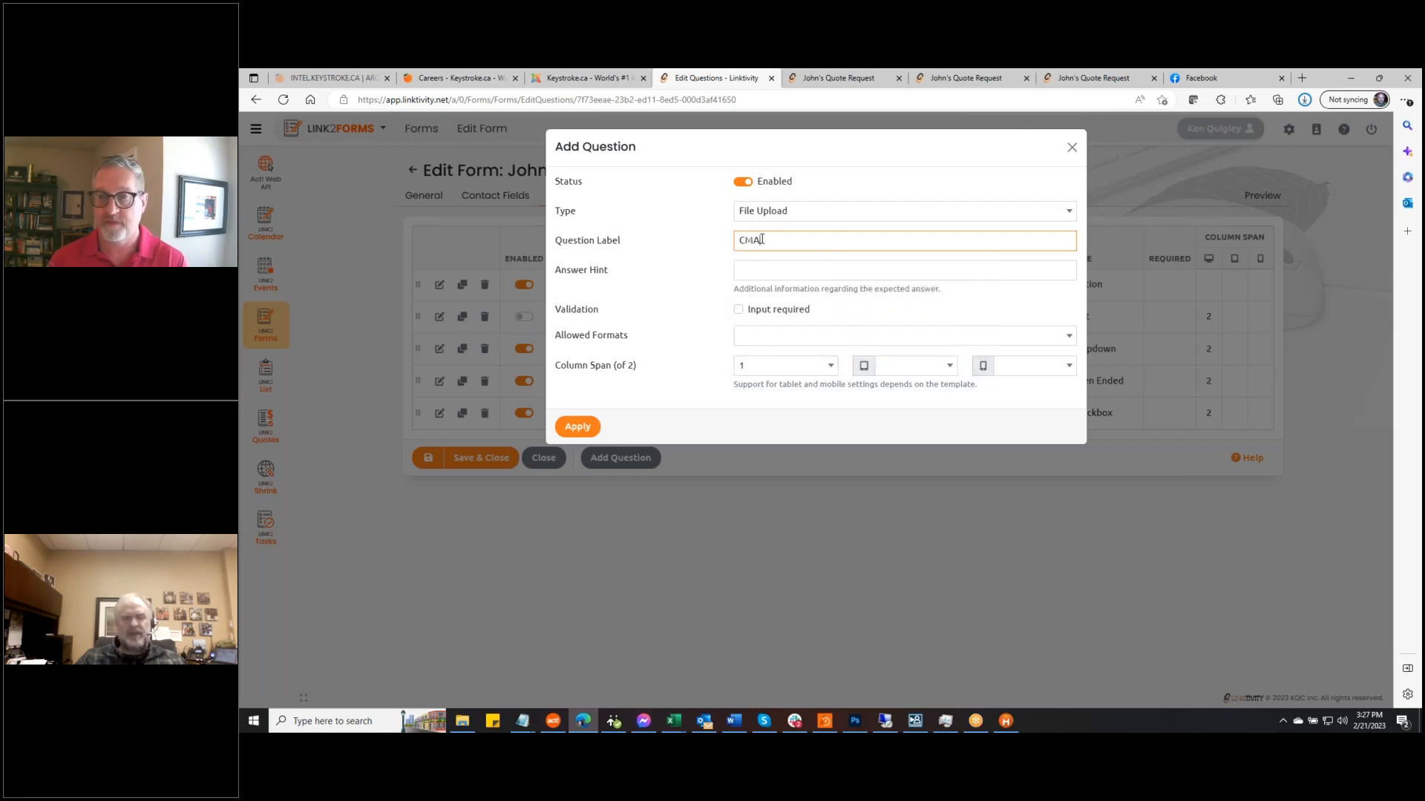
pyautogui.write(' Upload')
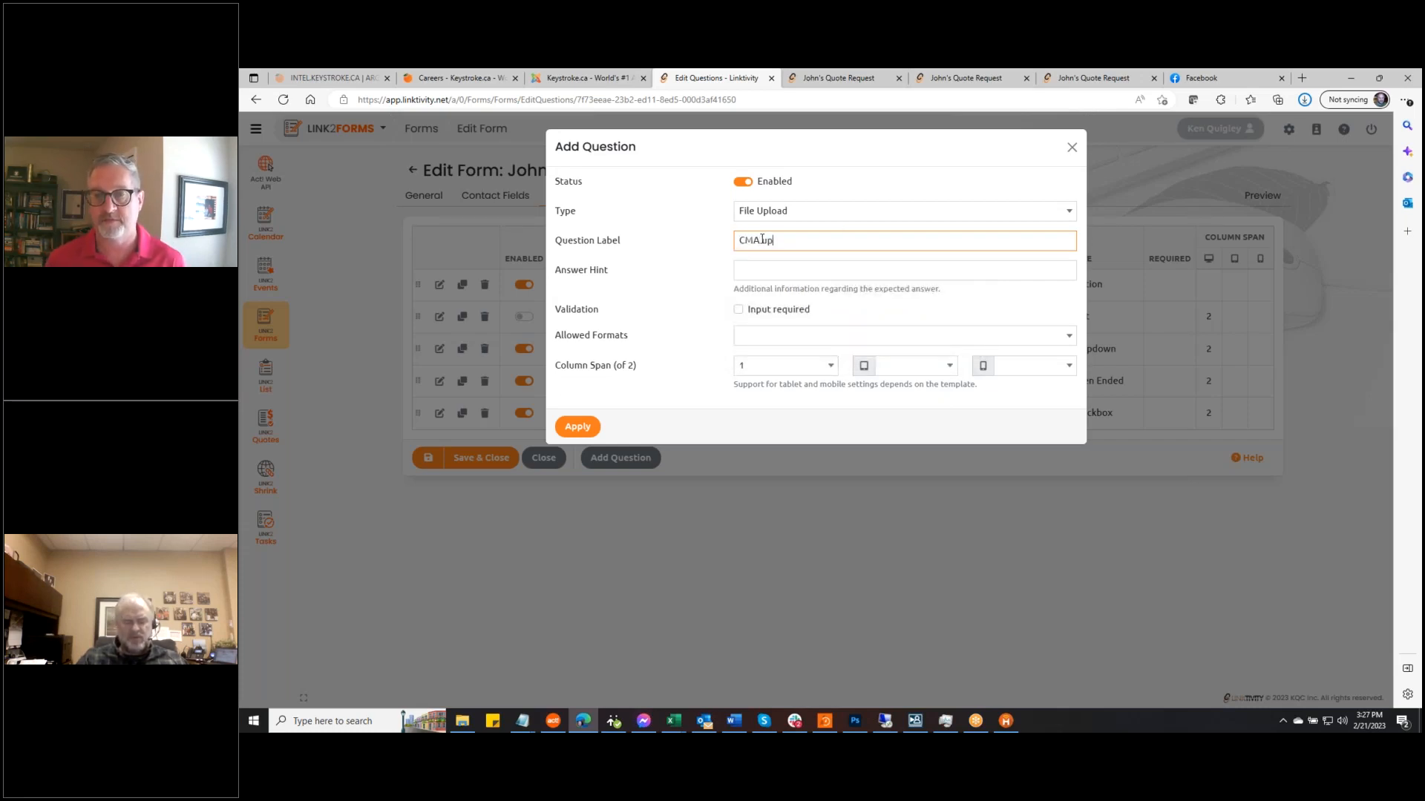
pyautogui.click(577, 428)
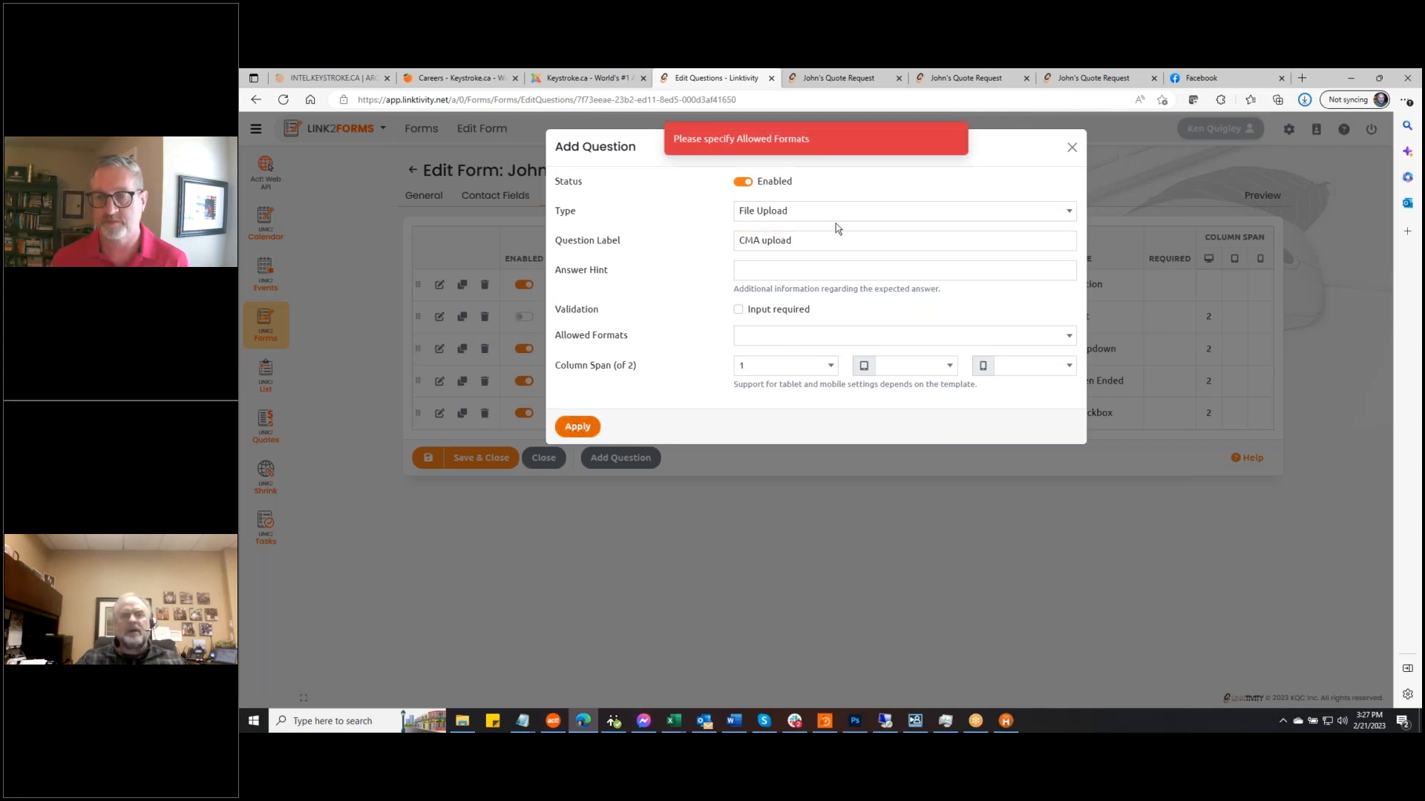
pyautogui.click(1059, 342)
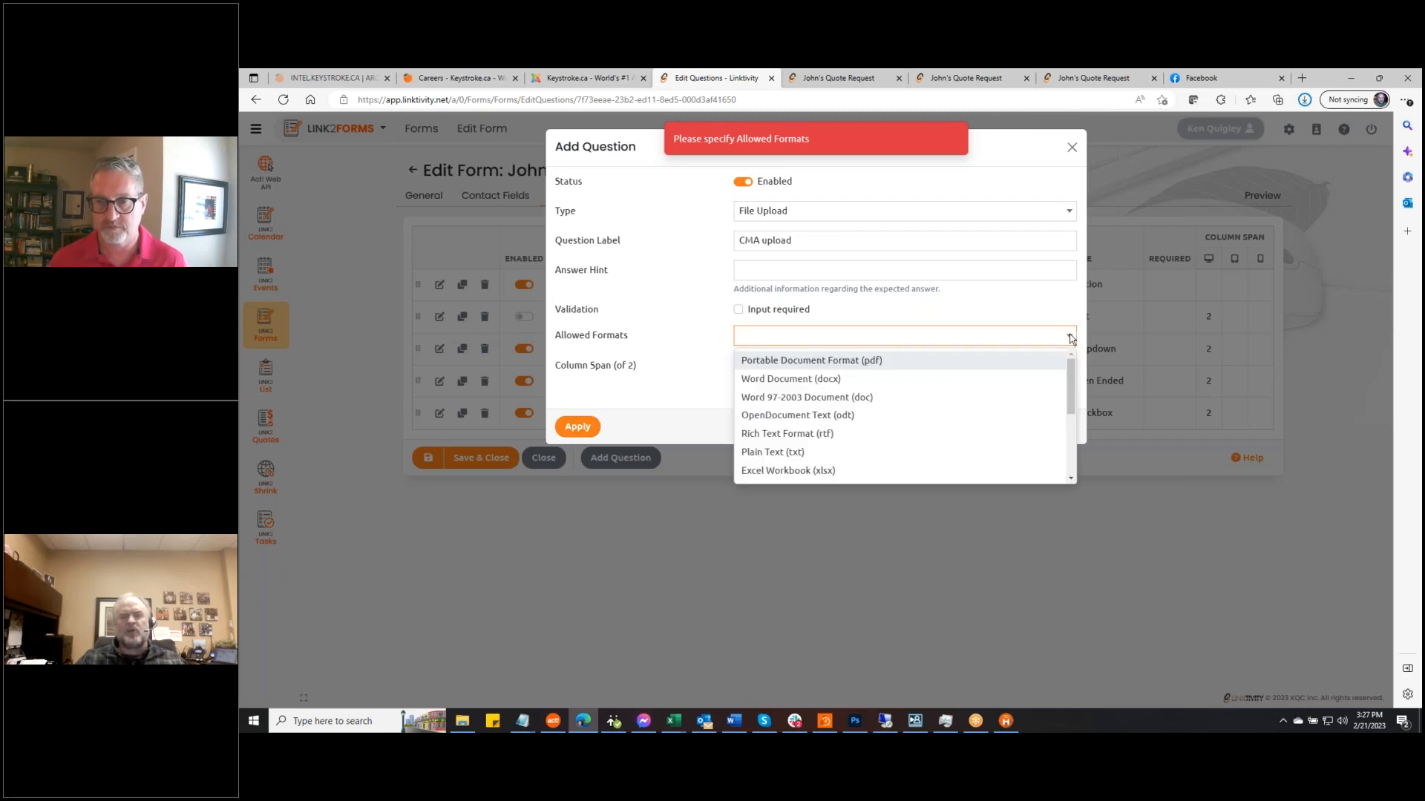
pyautogui.click(884, 366)
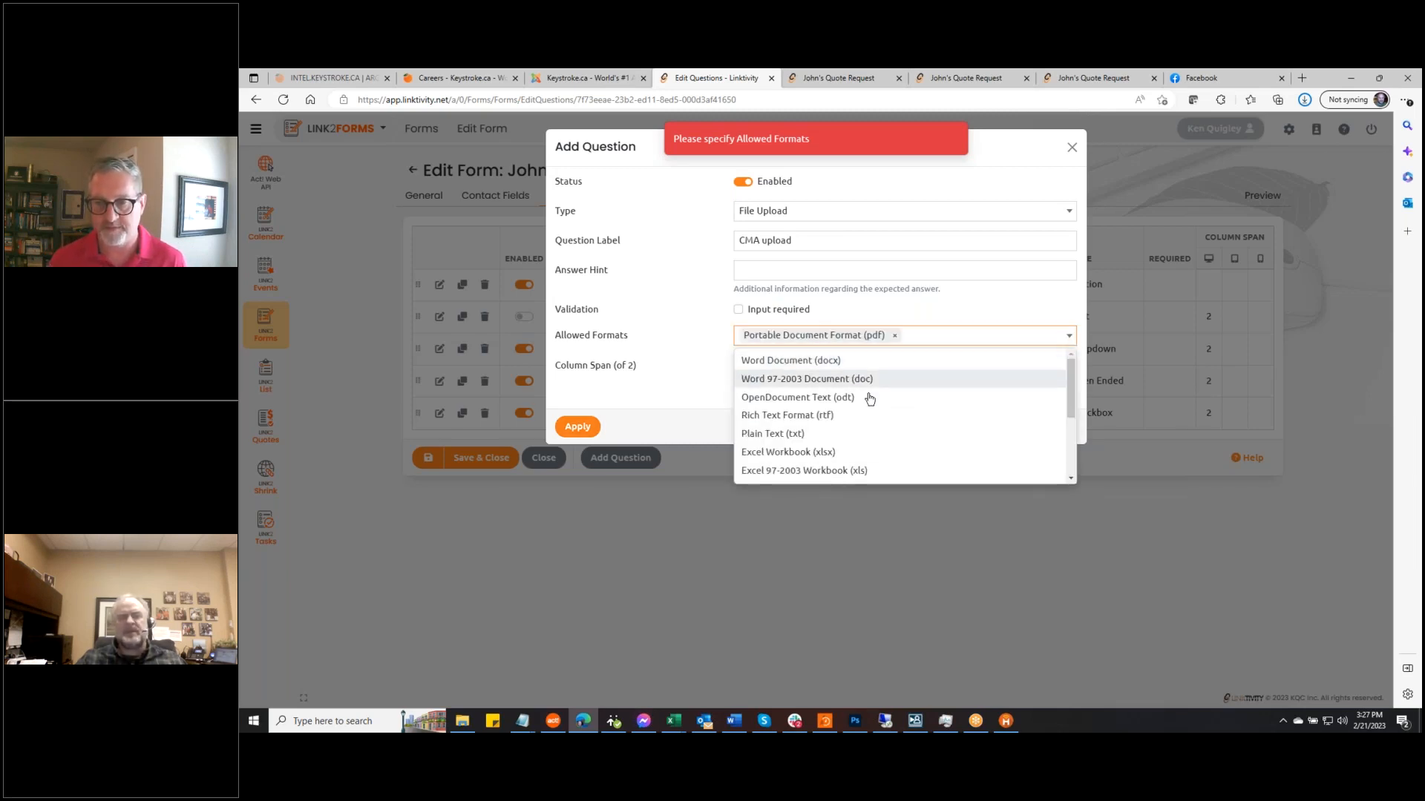
pyautogui.click(620, 332)
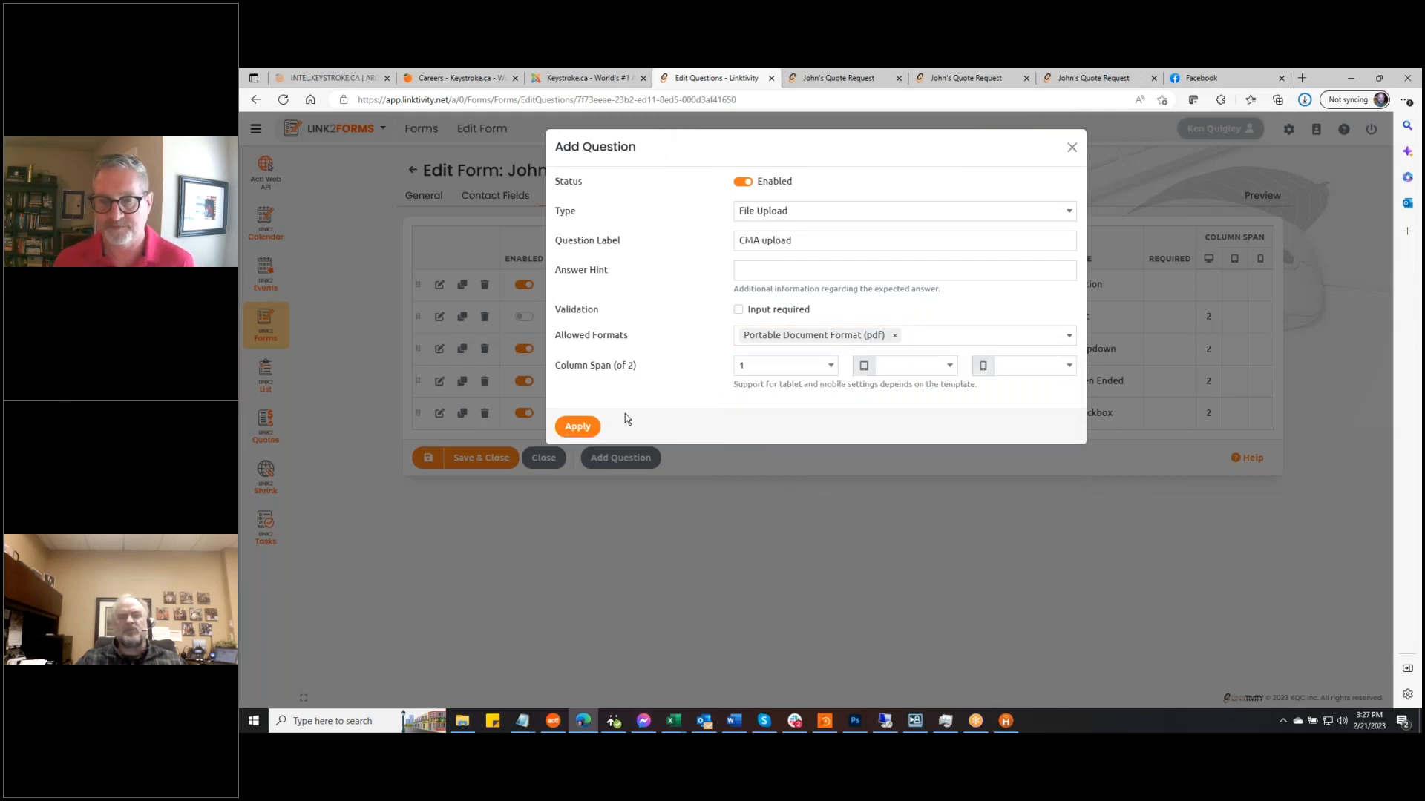
pyautogui.click(578, 423)
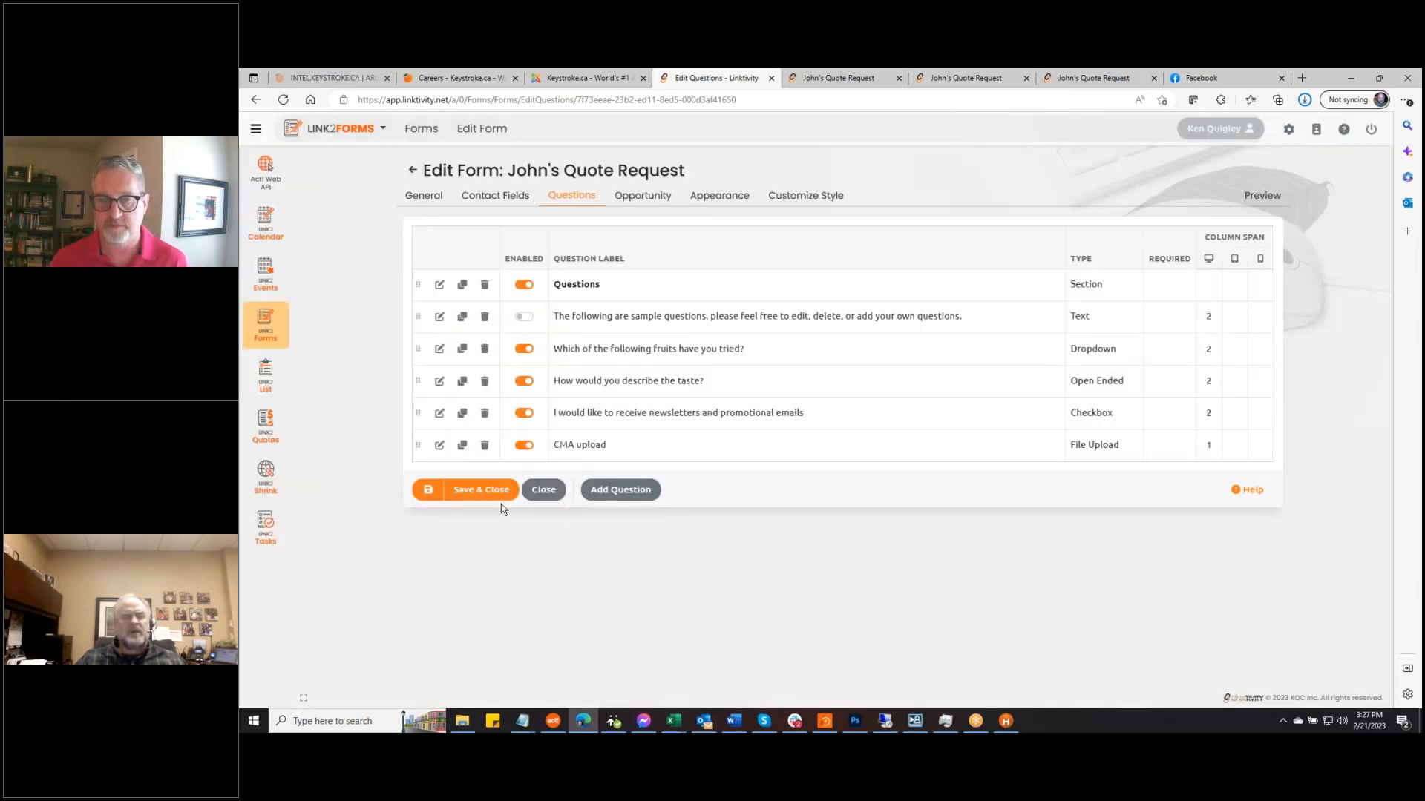
# Start a new File Upload question labelled 'Speech Eval'
pyautogui.click(621, 490)
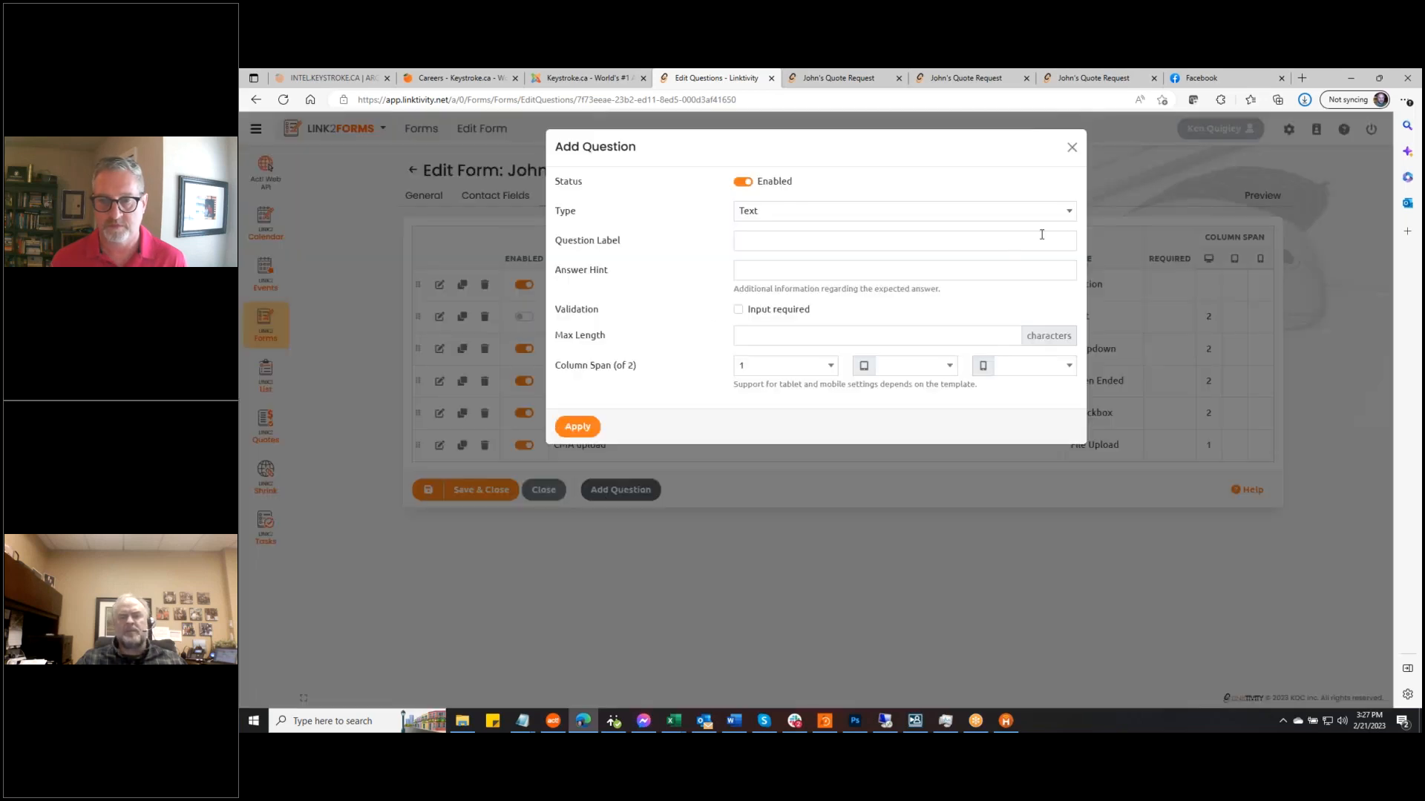
pyautogui.click(1067, 210)
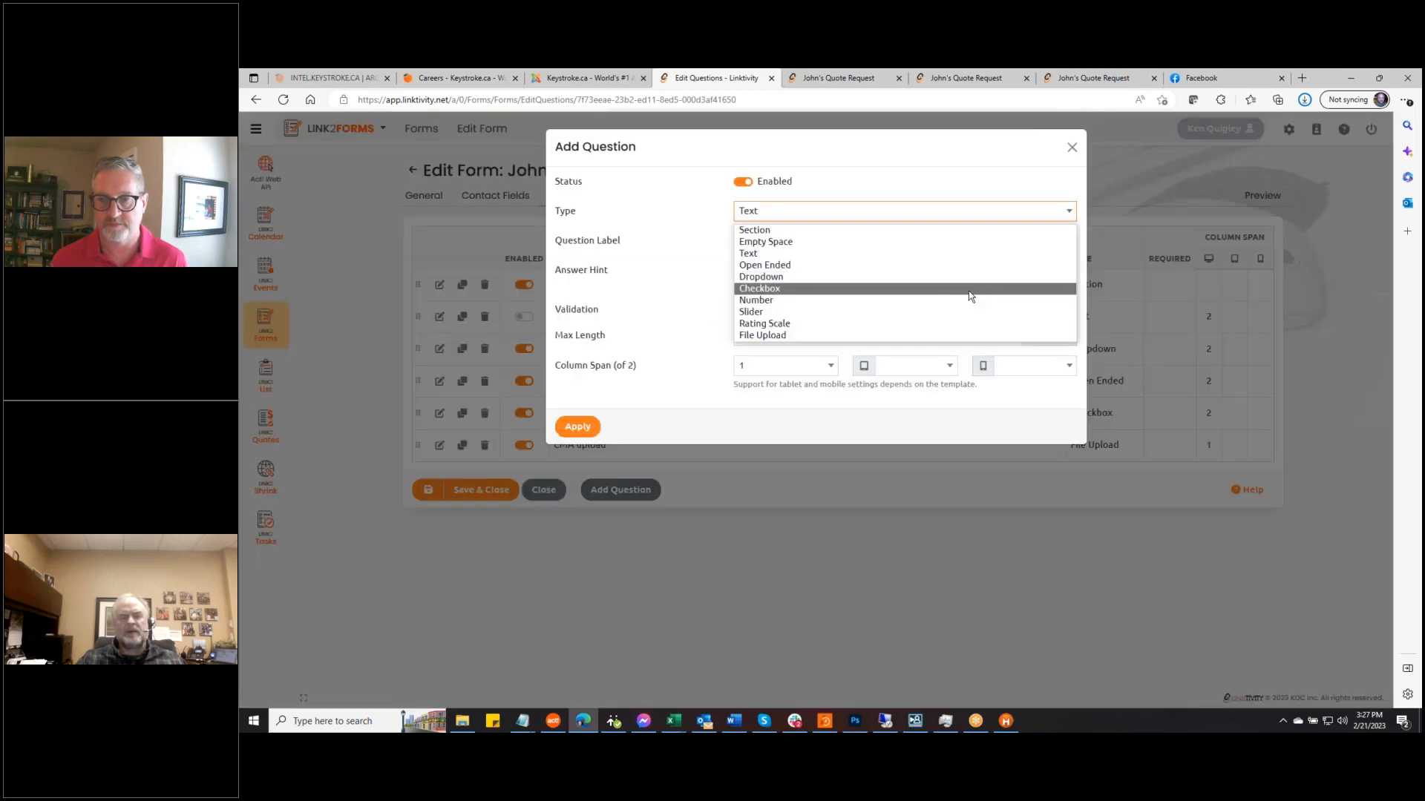
pyautogui.click(844, 337)
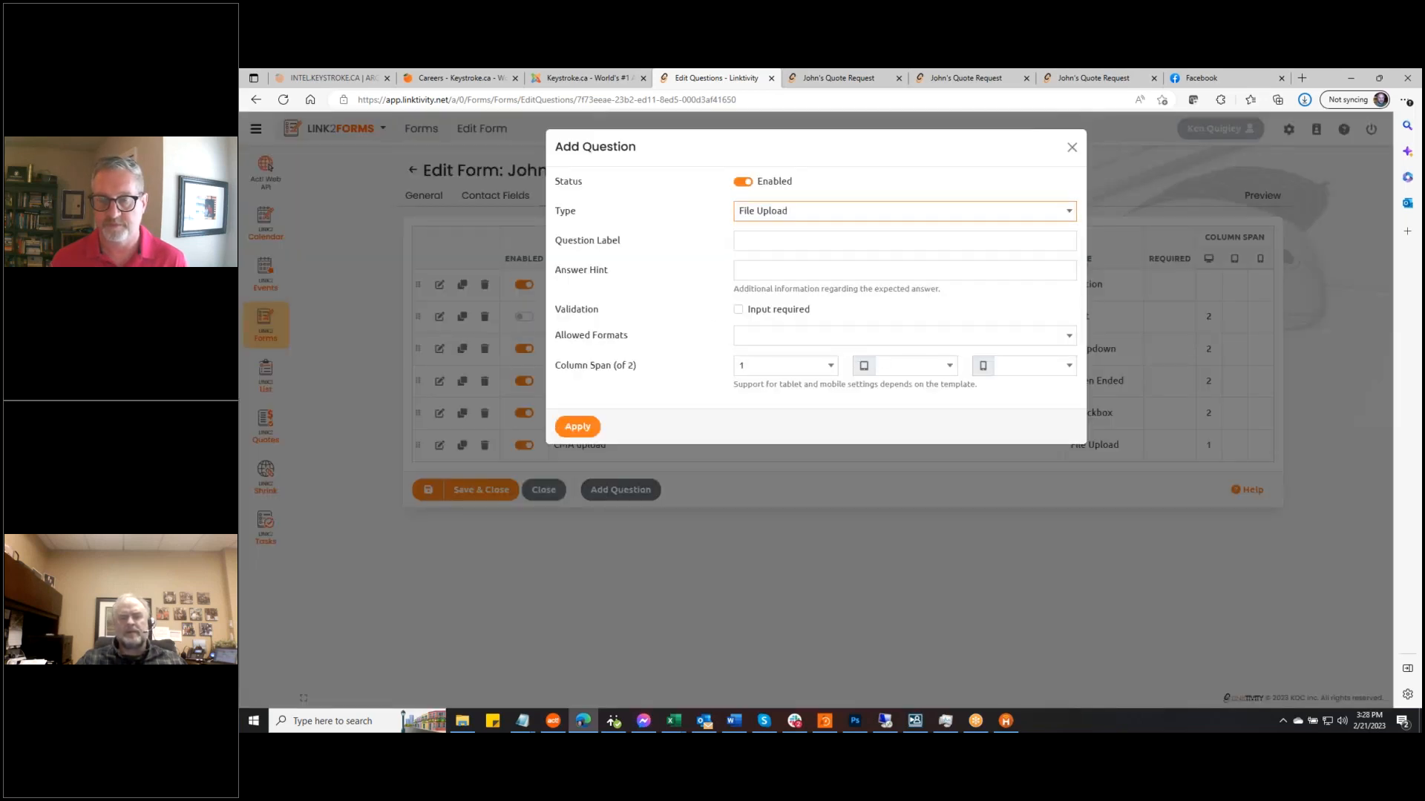
pyautogui.click(750, 246)
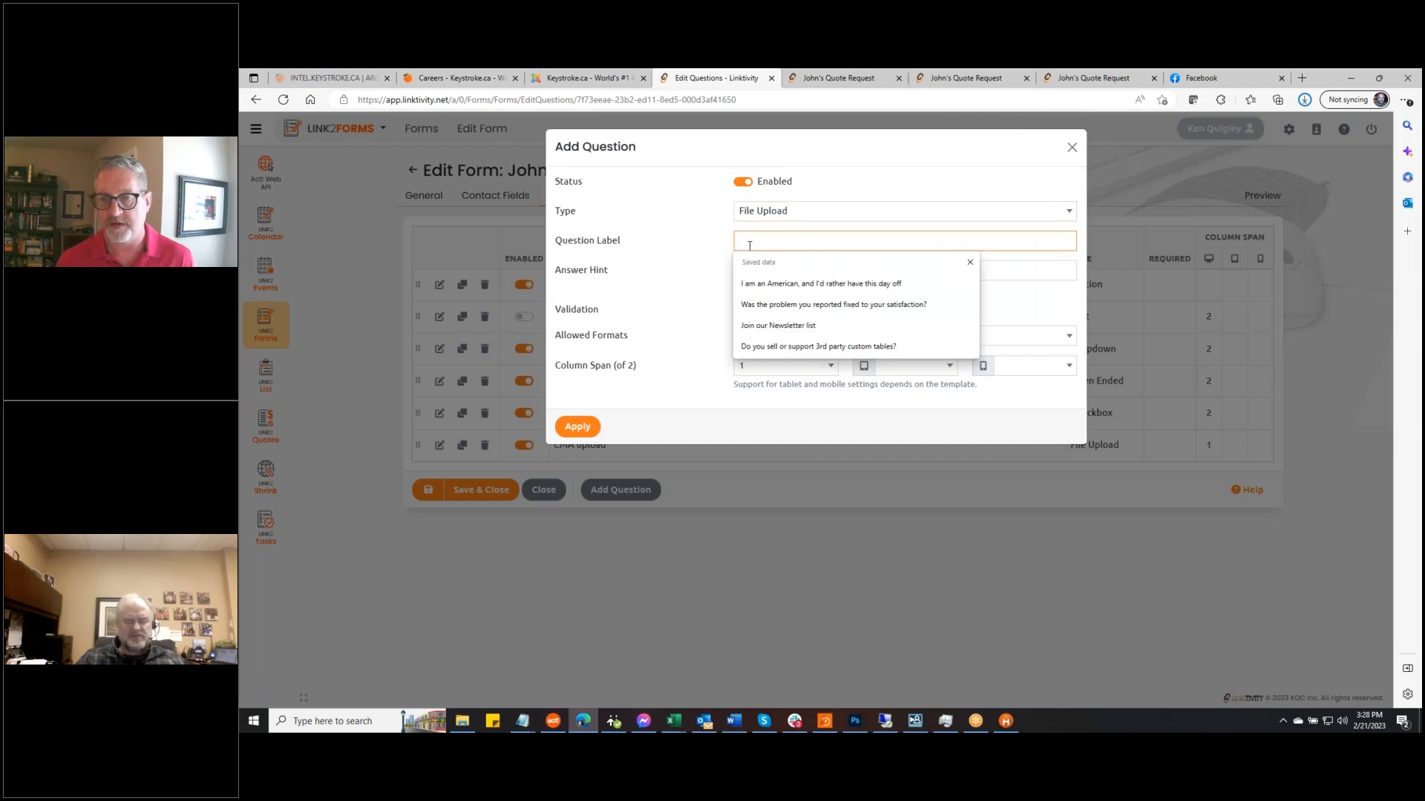
pyautogui.write('S')
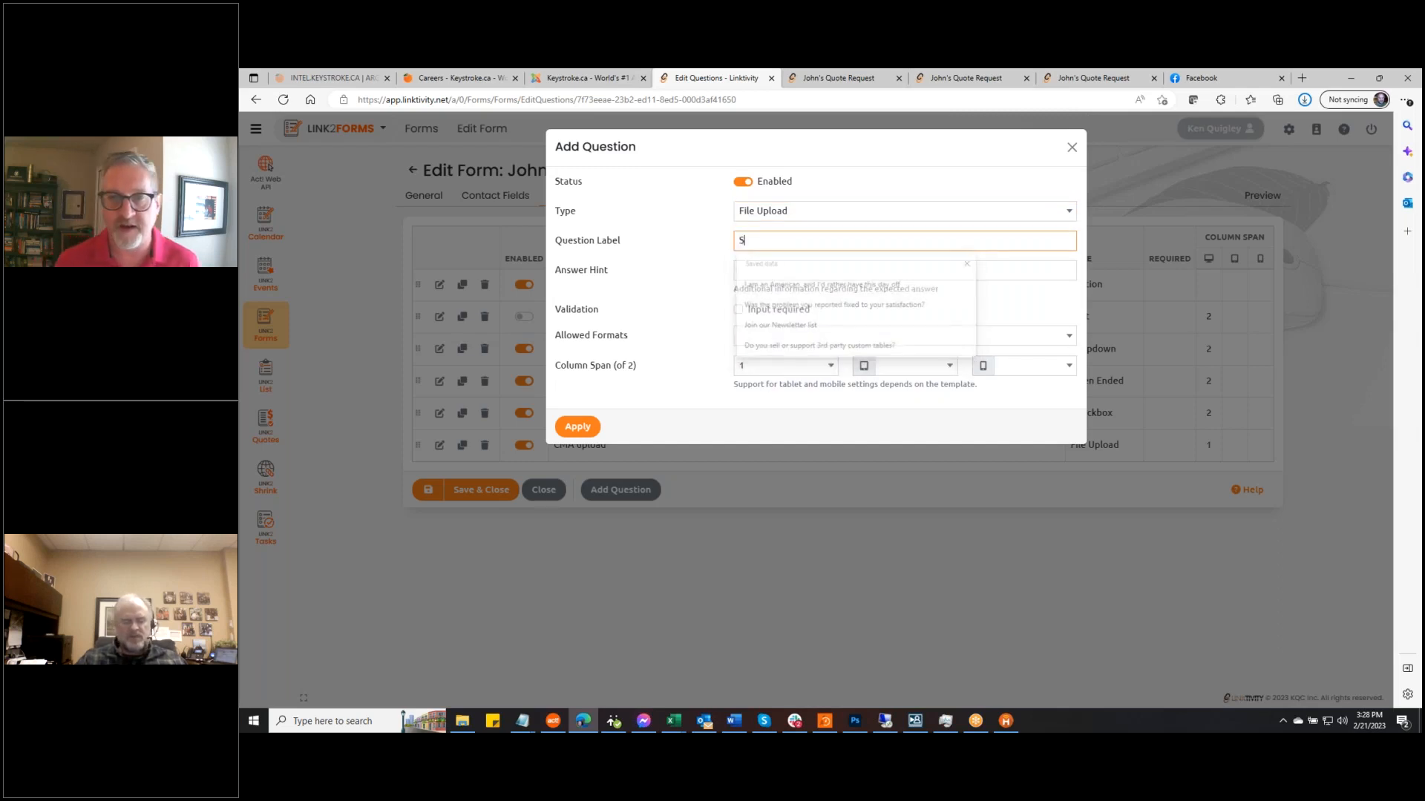
pyautogui.write('peech Eval')
pyautogui.click(738, 270)
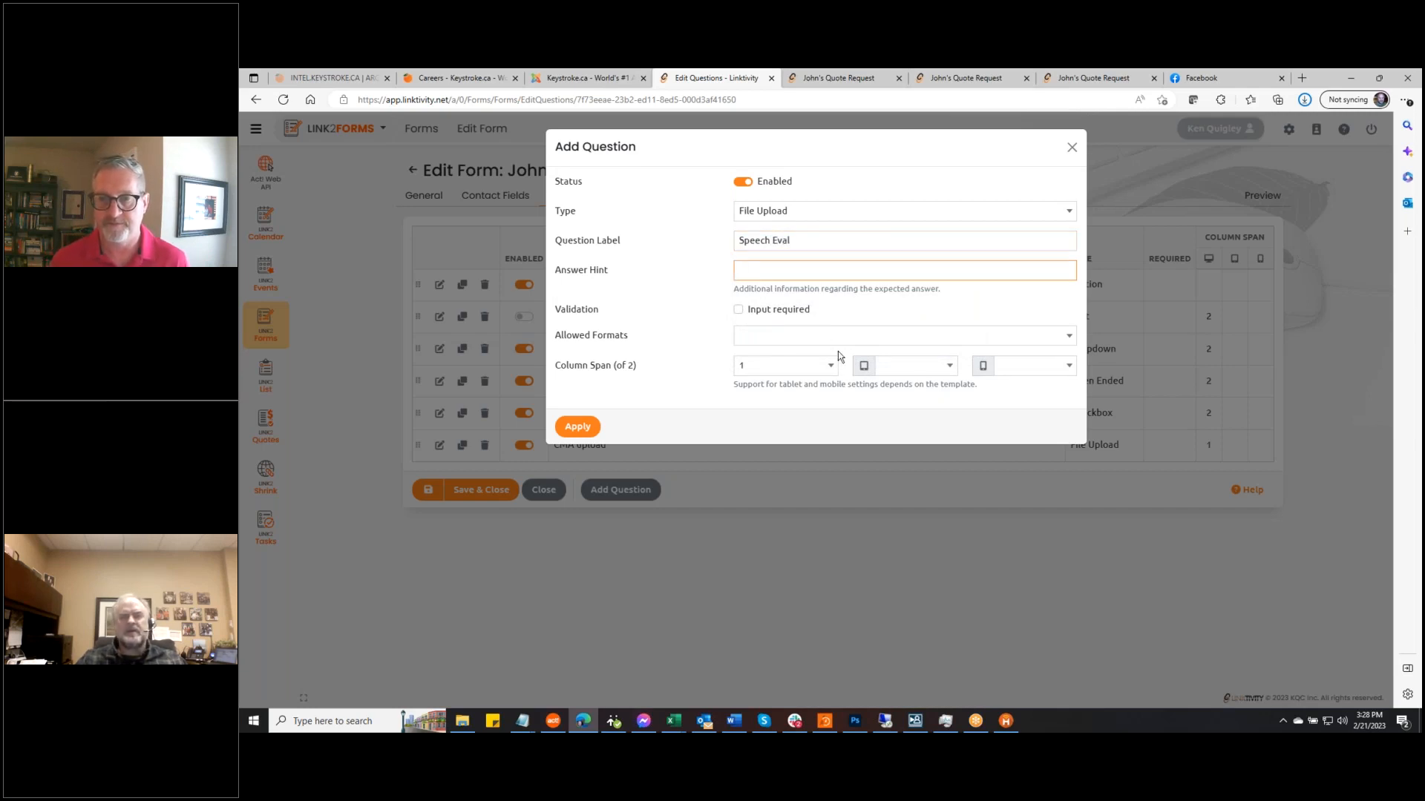
# Allow docx and PDF files for Speech Eval, apply, save the questions, and preview the form
pyautogui.click(1068, 336)
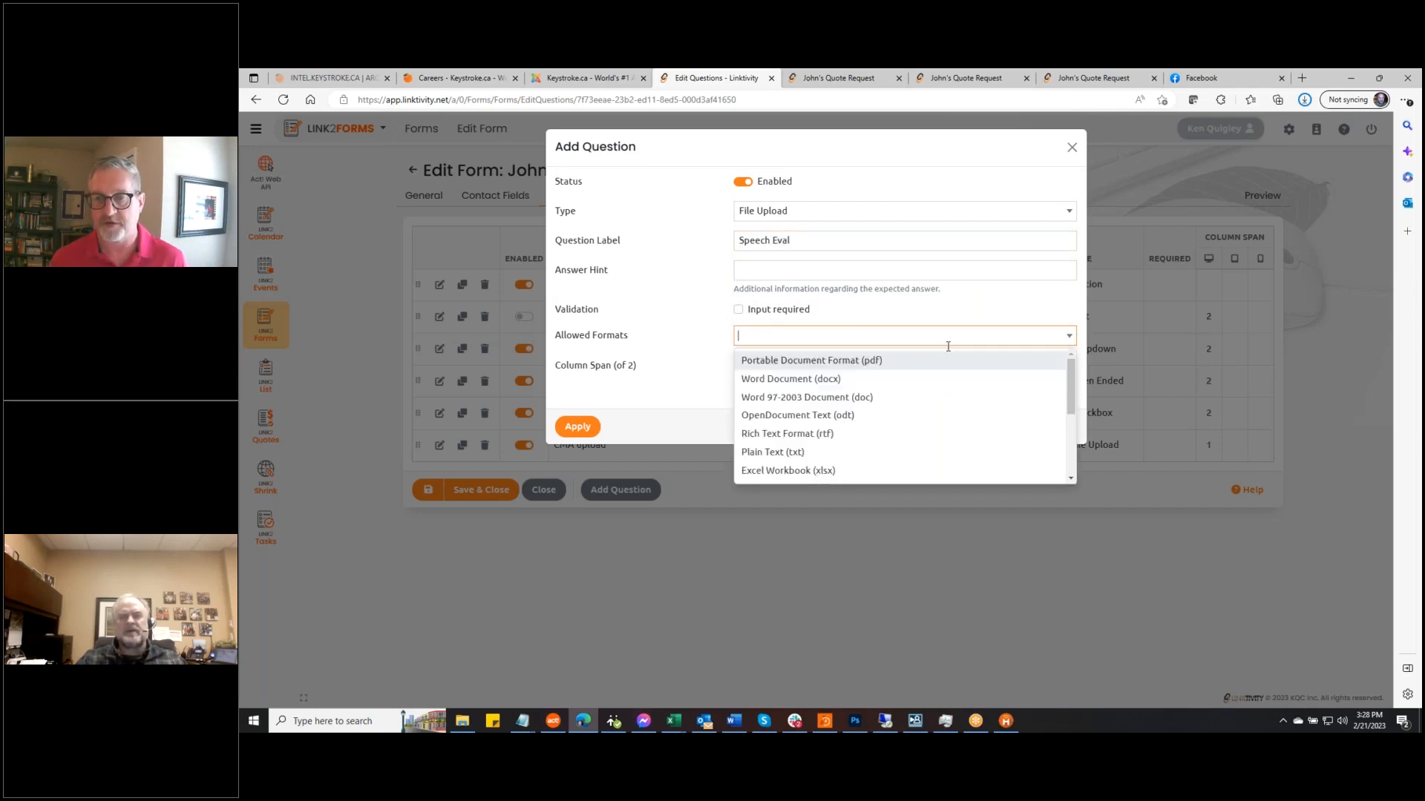
pyautogui.click(865, 381)
pyautogui.click(901, 362)
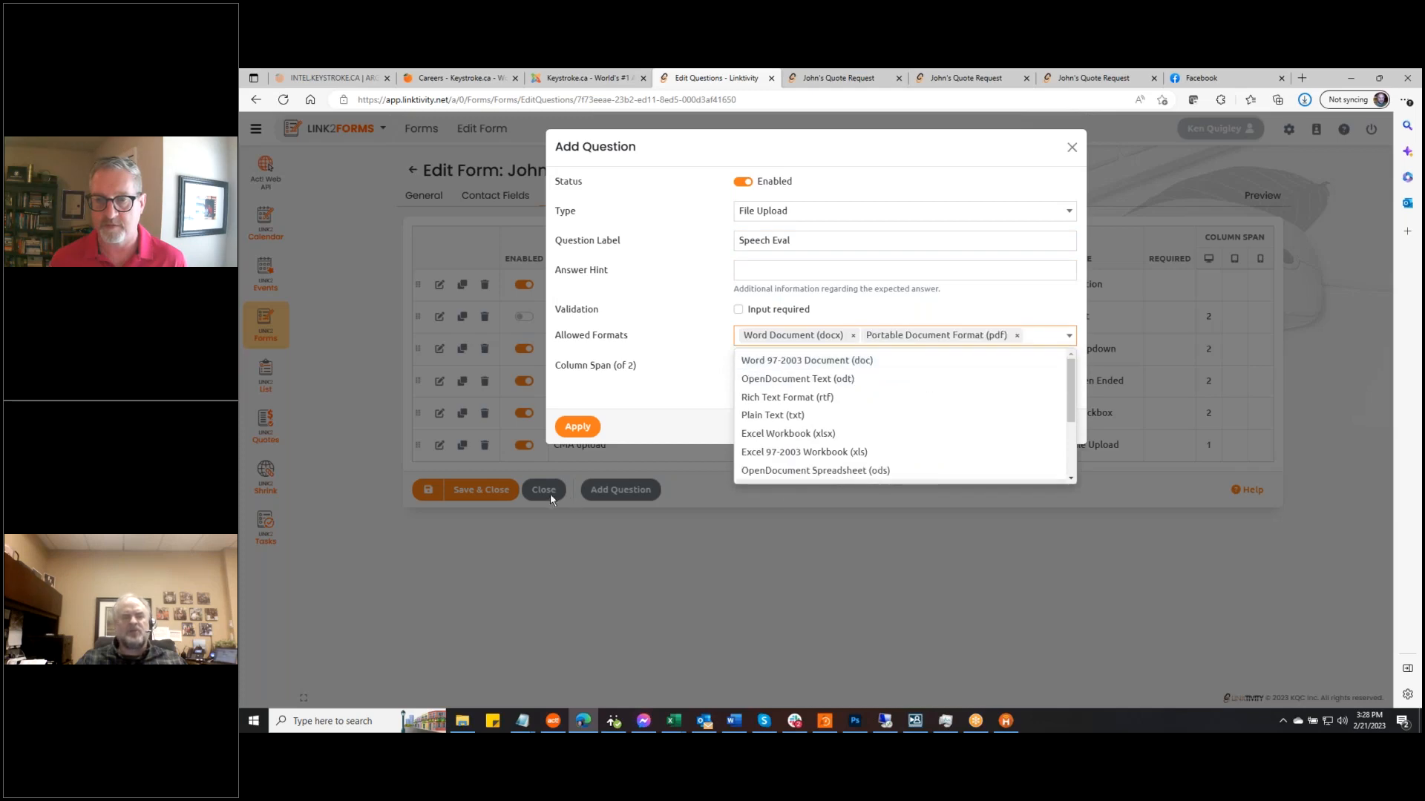
pyautogui.click(586, 369)
pyautogui.click(592, 425)
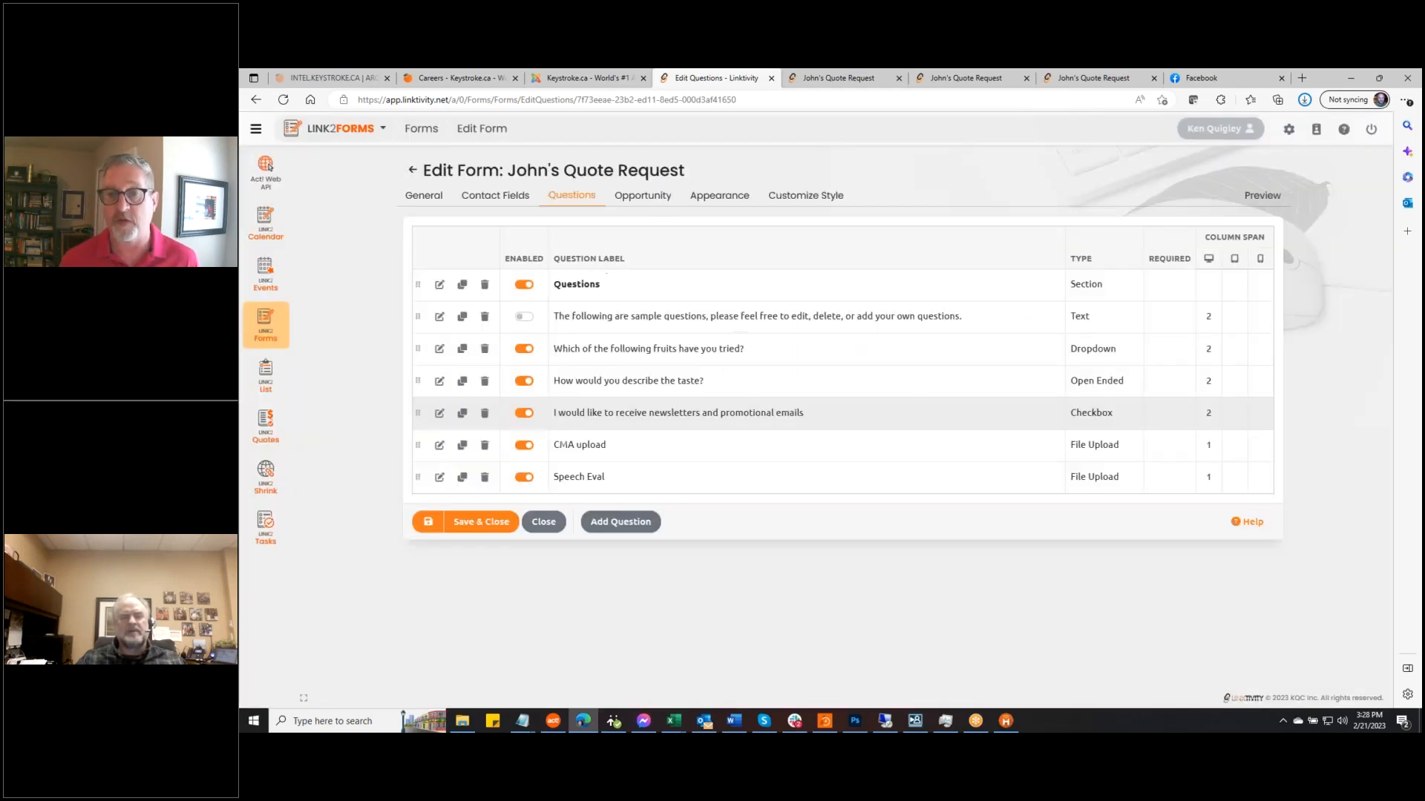
pyautogui.click(426, 524)
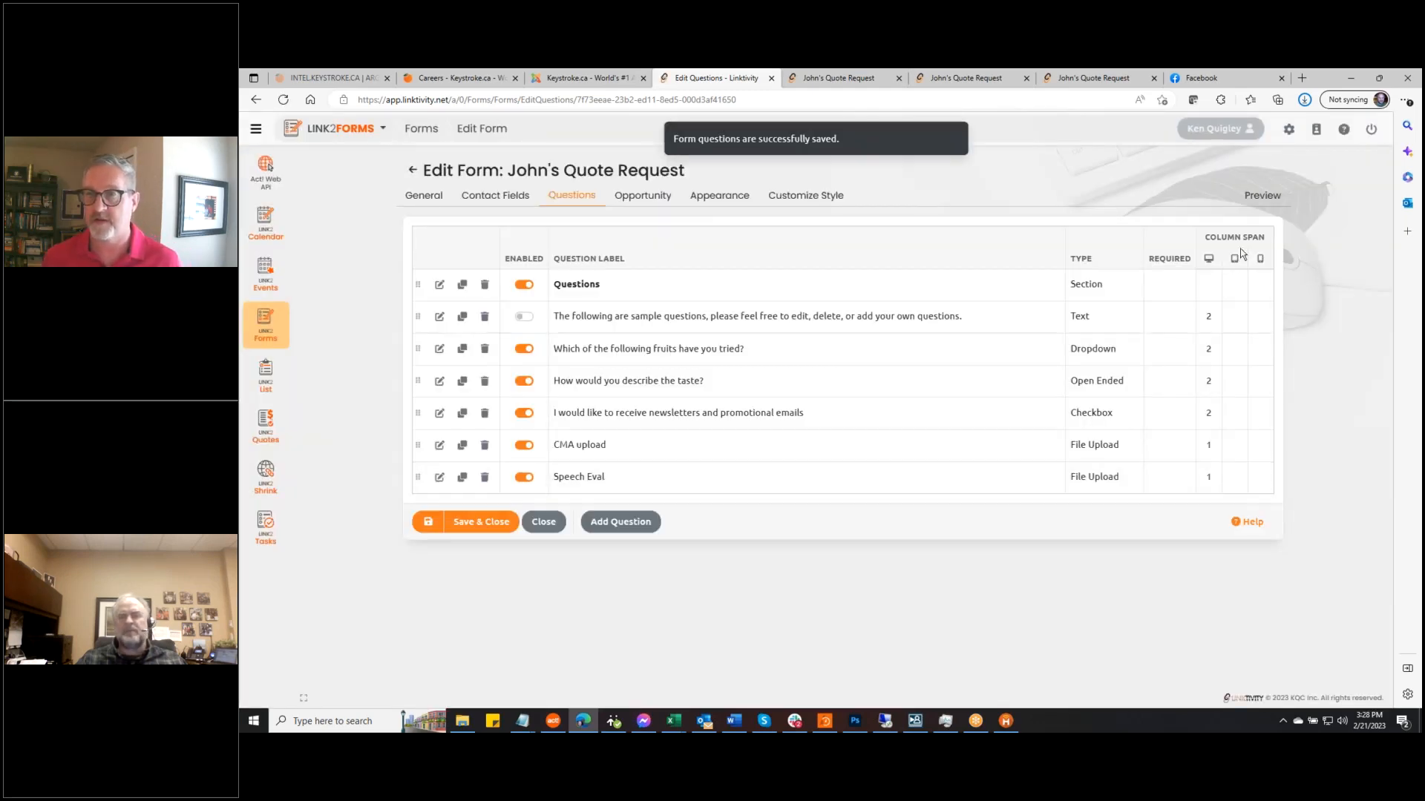
pyautogui.click(1262, 196)
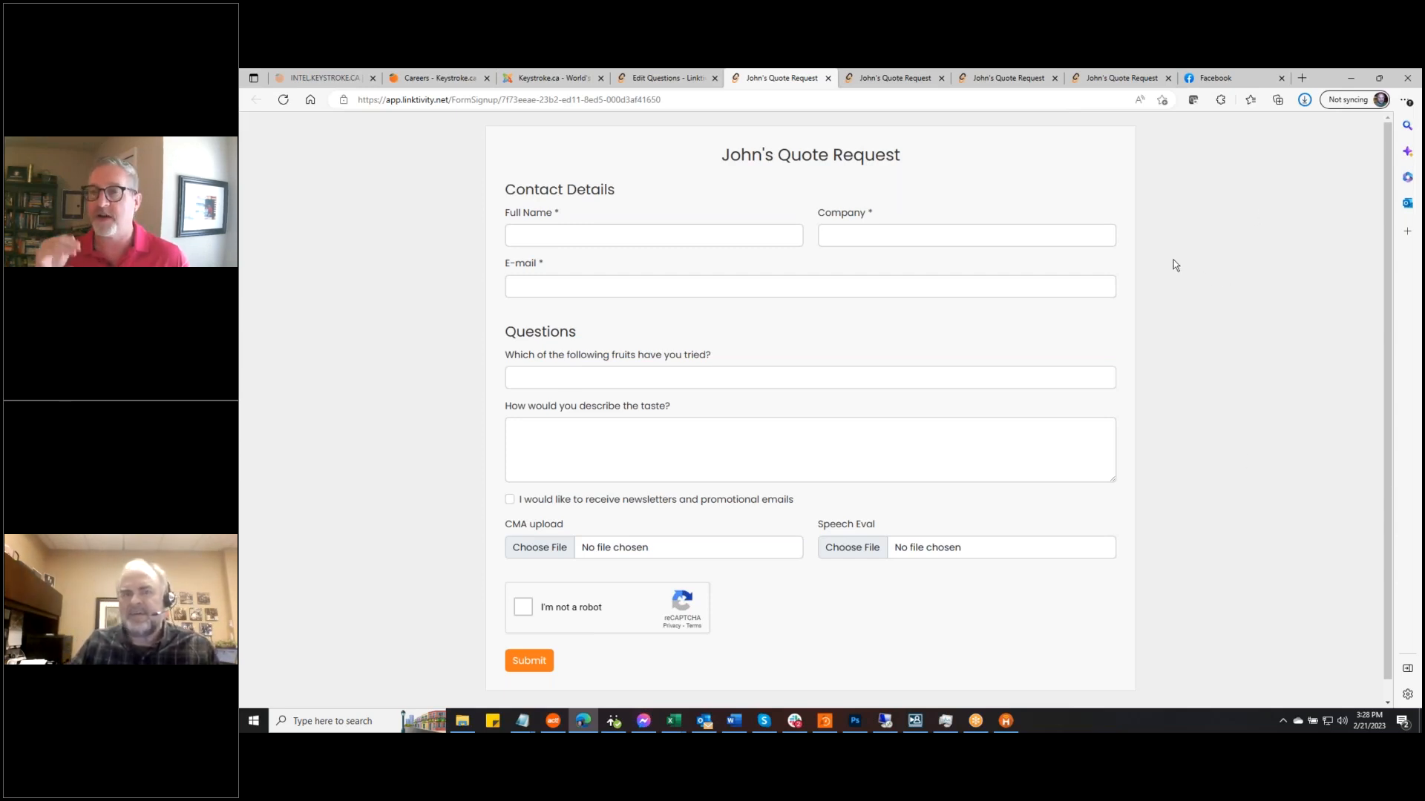
# Go back to the Edit Questions tab listing the CMA upload and Speech Eval questions
pyautogui.click(676, 78)
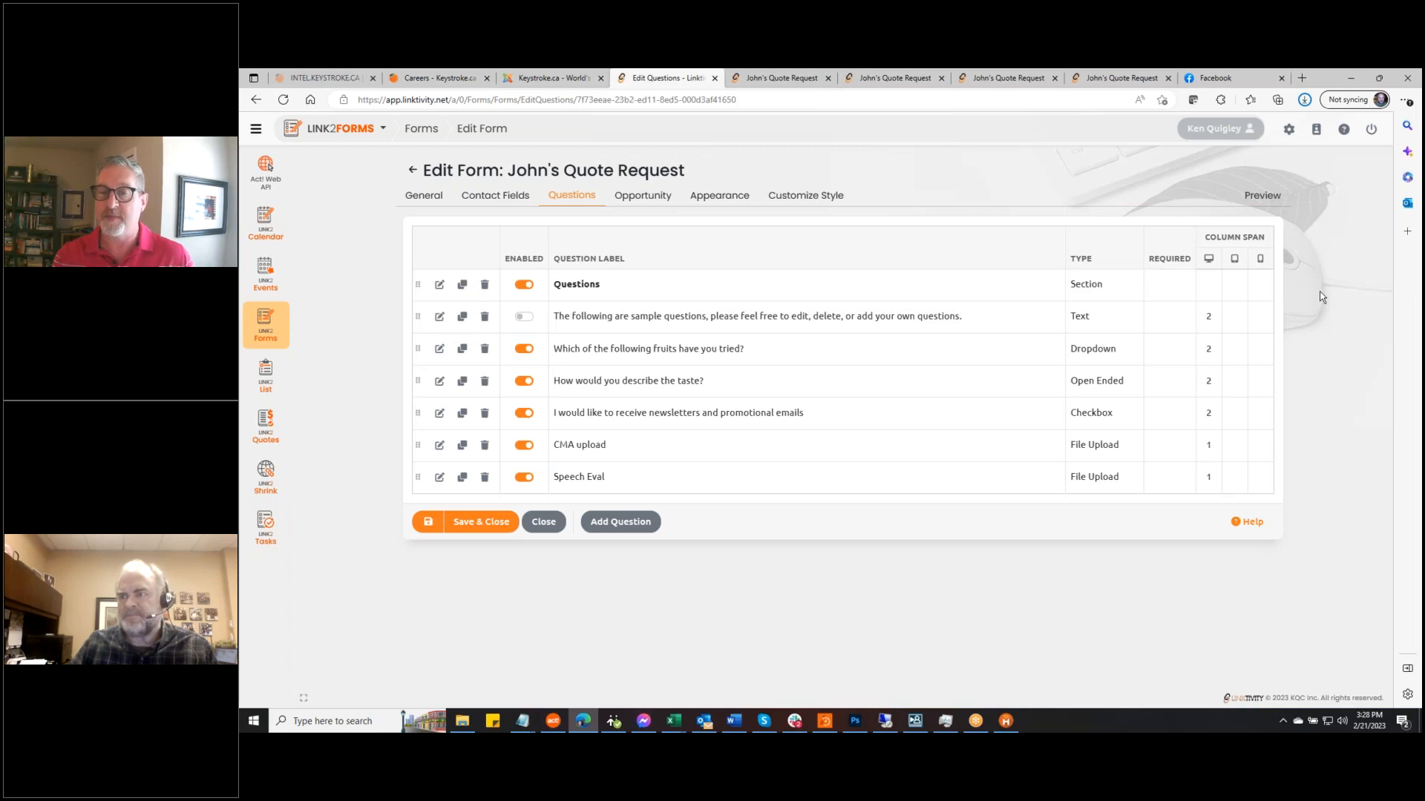
# Open Link2Quotes and switch to the other account from the account menu
pyautogui.click(259, 423)
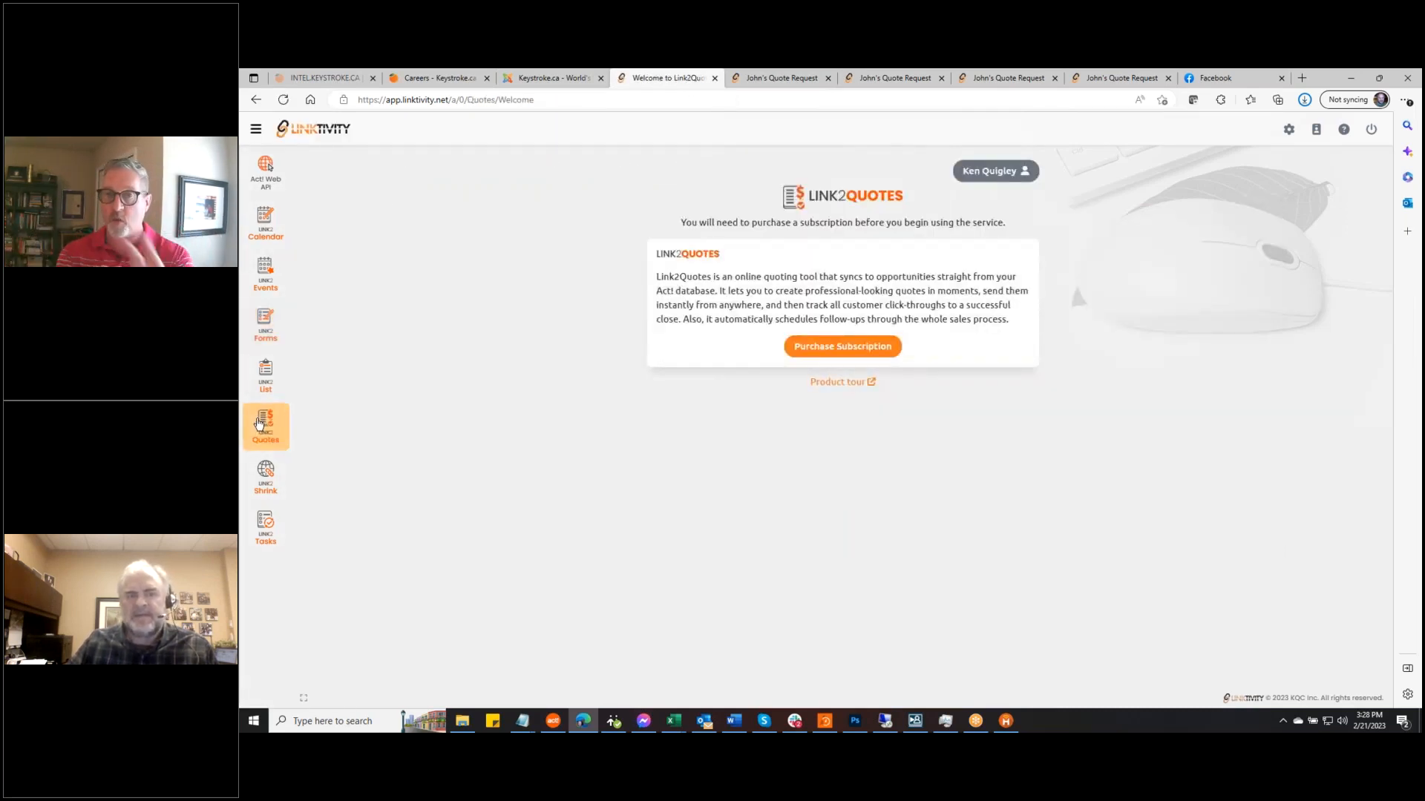
pyautogui.click(1004, 175)
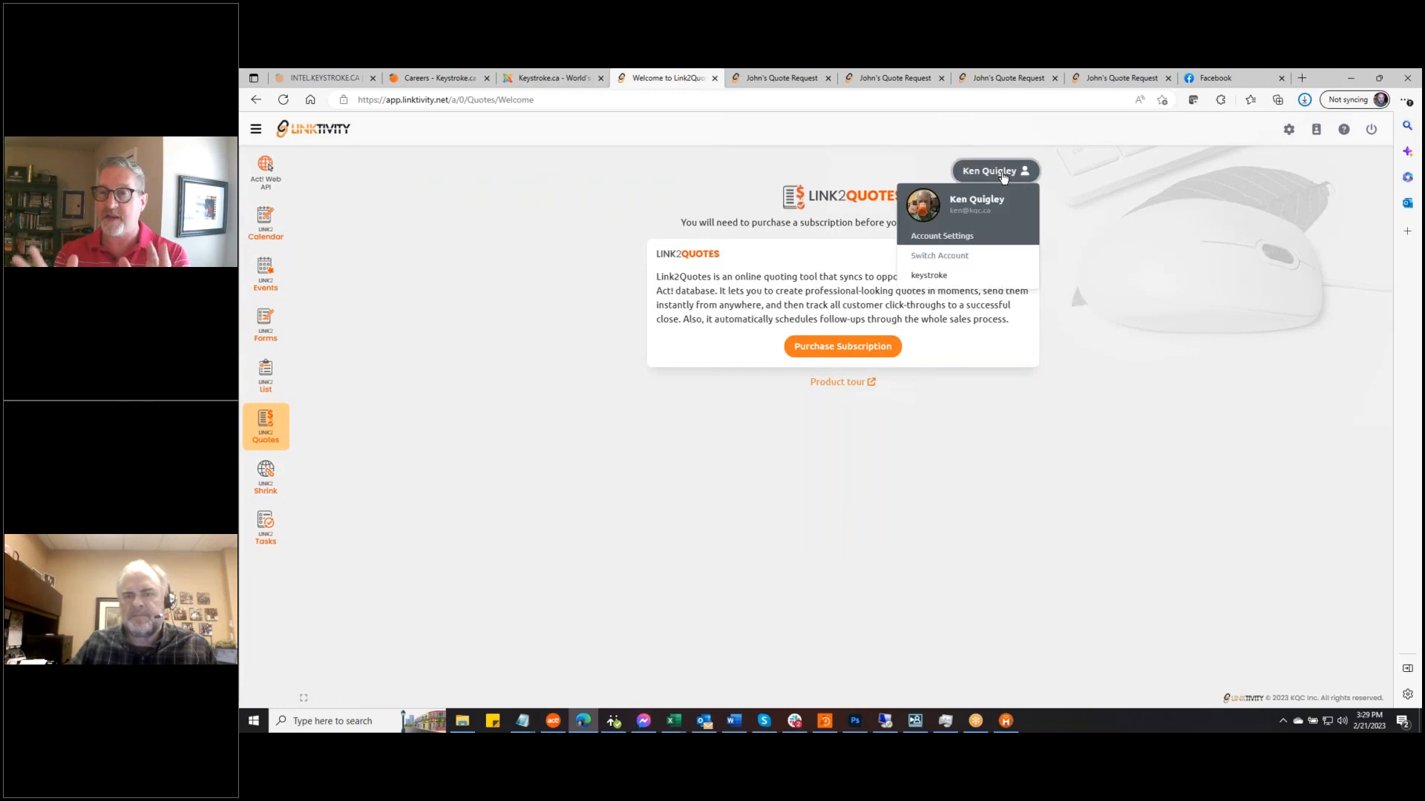
pyautogui.click(952, 274)
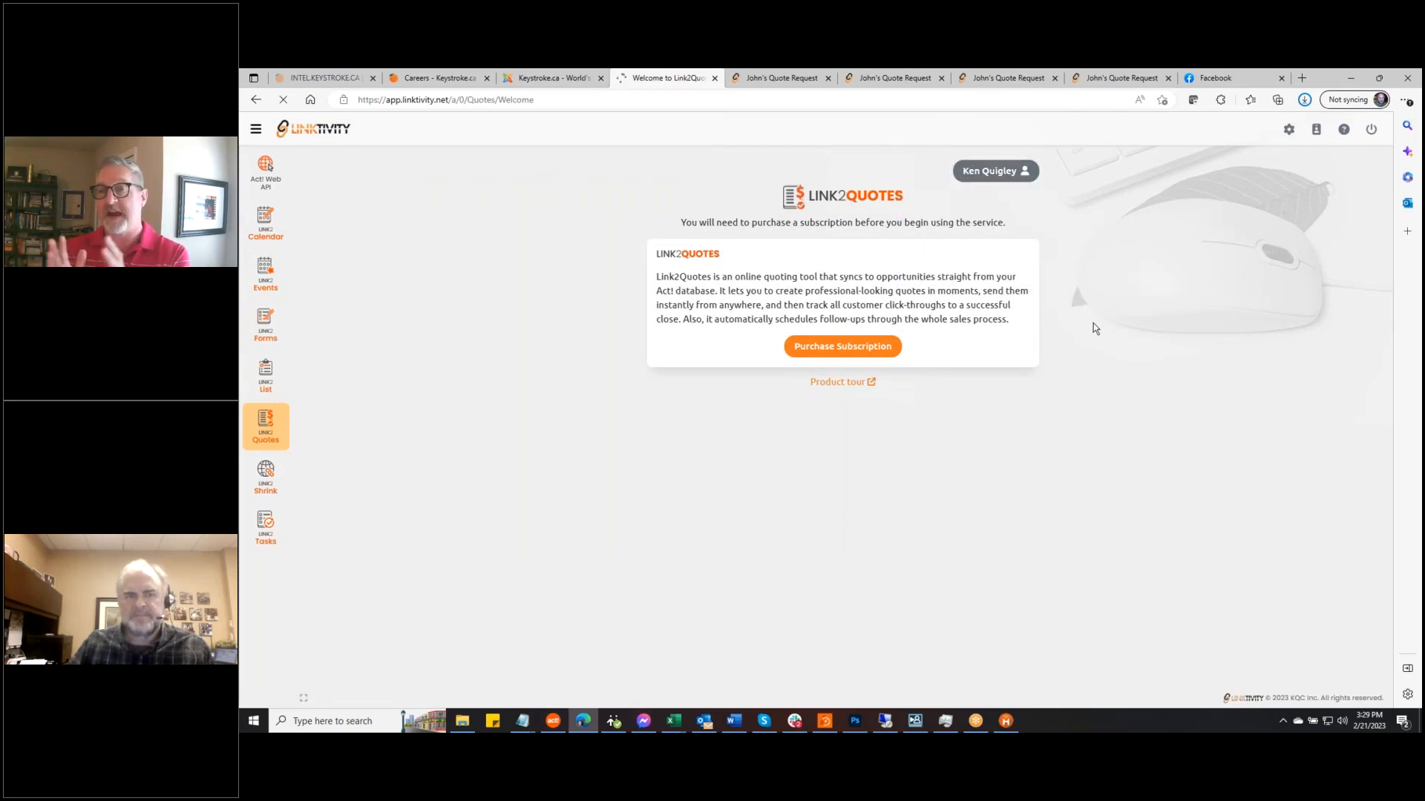
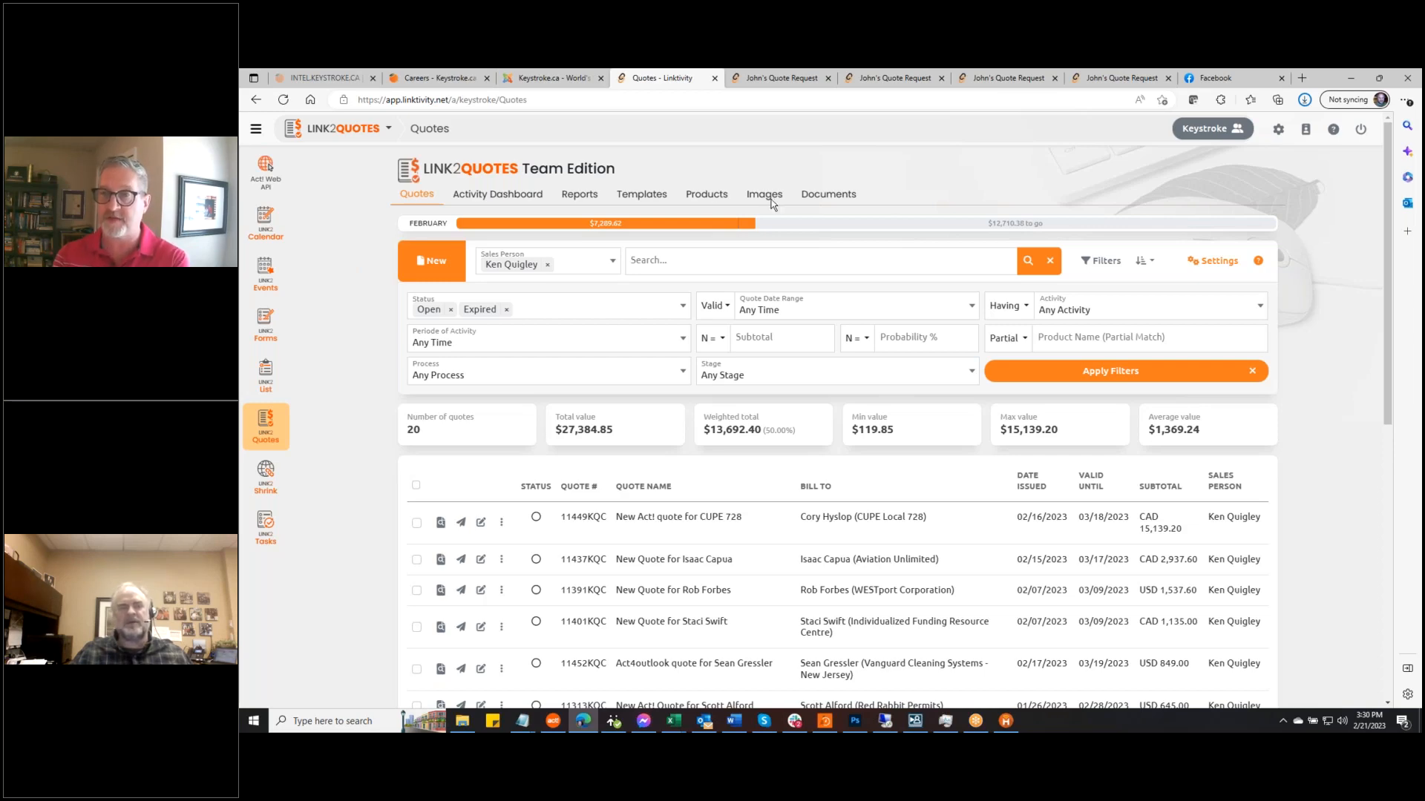
# Switch to the Products catalogue, browse the list, and bring up the Import choices
pyautogui.click(709, 196)
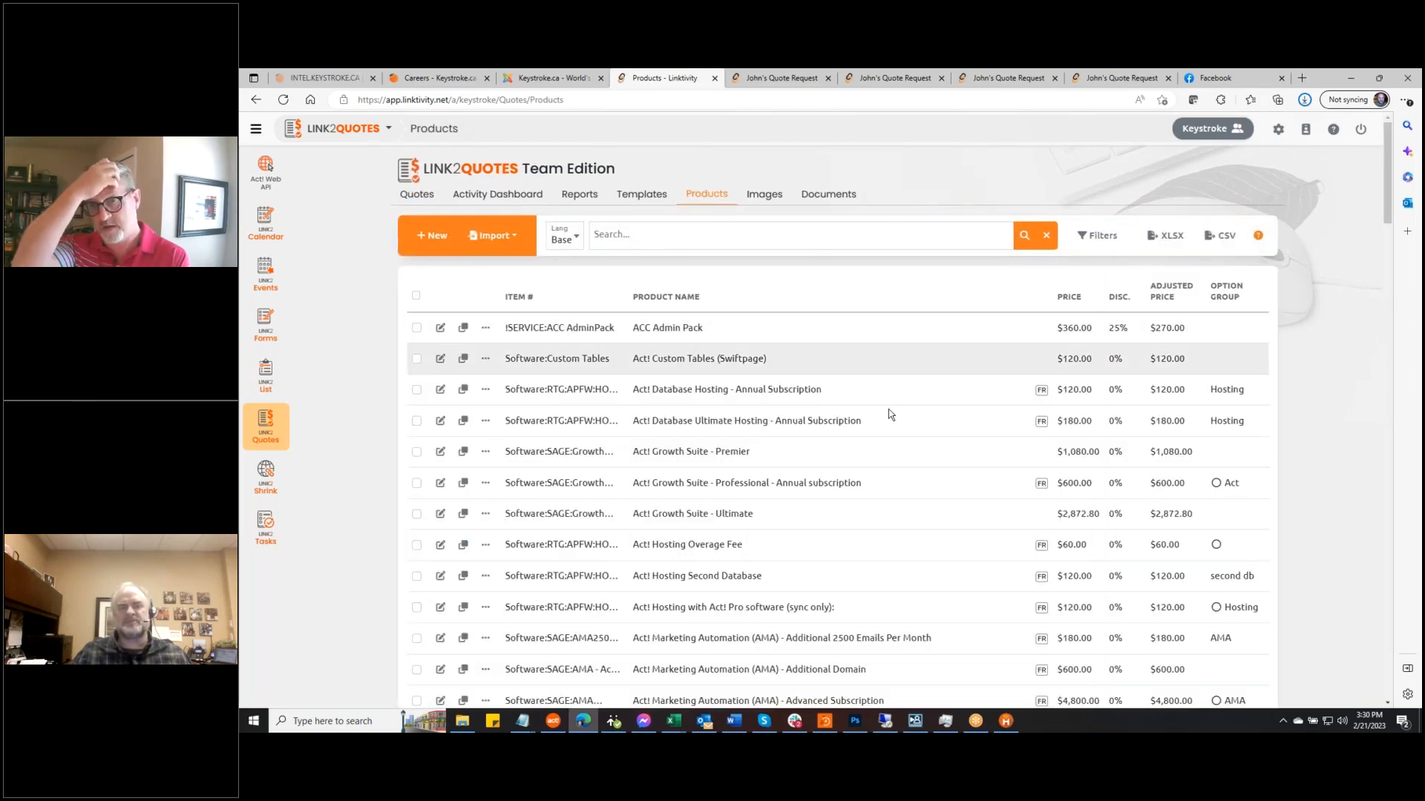
pyautogui.scroll(-5, 898, 415)
pyautogui.scroll(-15, 901, 422)
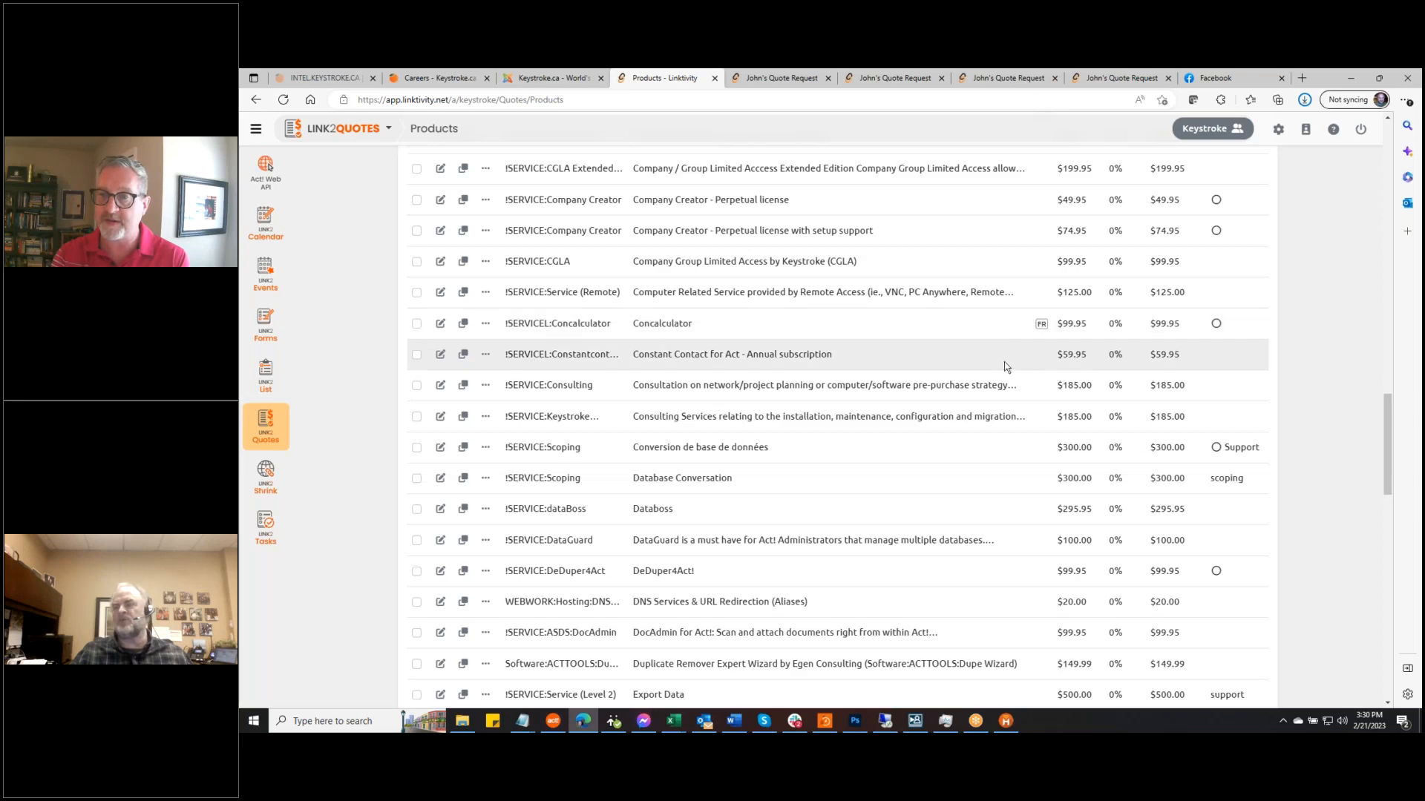
pyautogui.scroll(7, 958, 395)
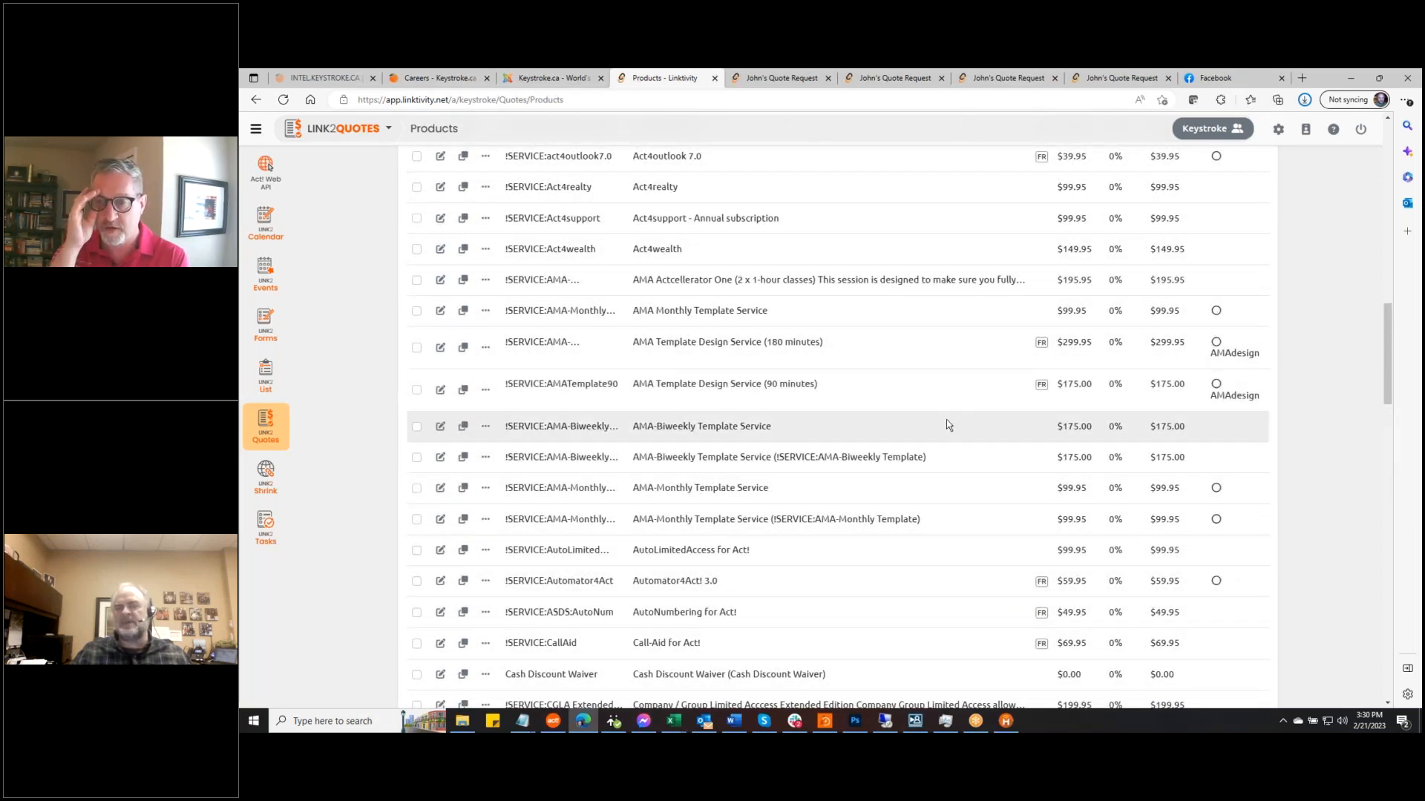
pyautogui.scroll(1, 1319, 401)
pyautogui.scroll(10, 1319, 401)
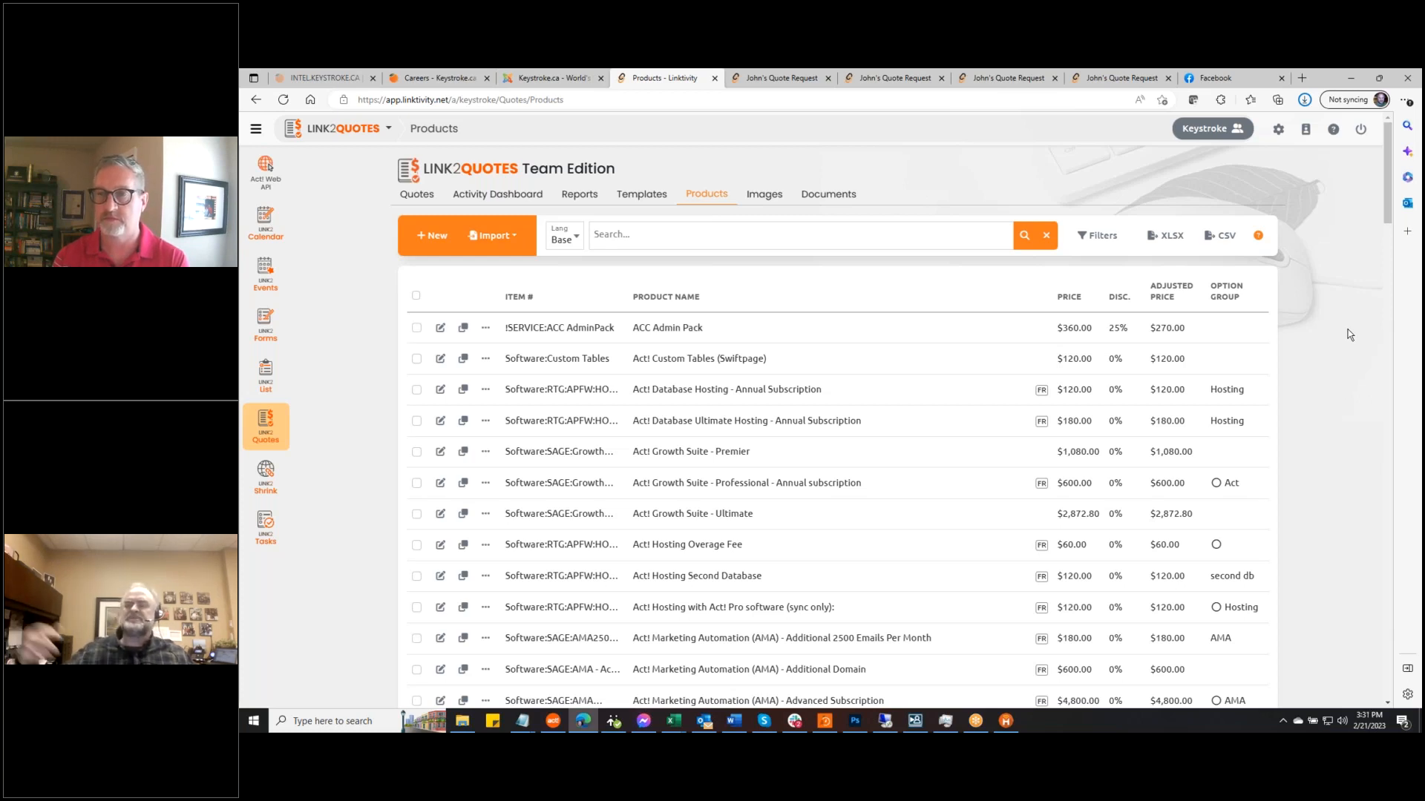
pyautogui.click(515, 242)
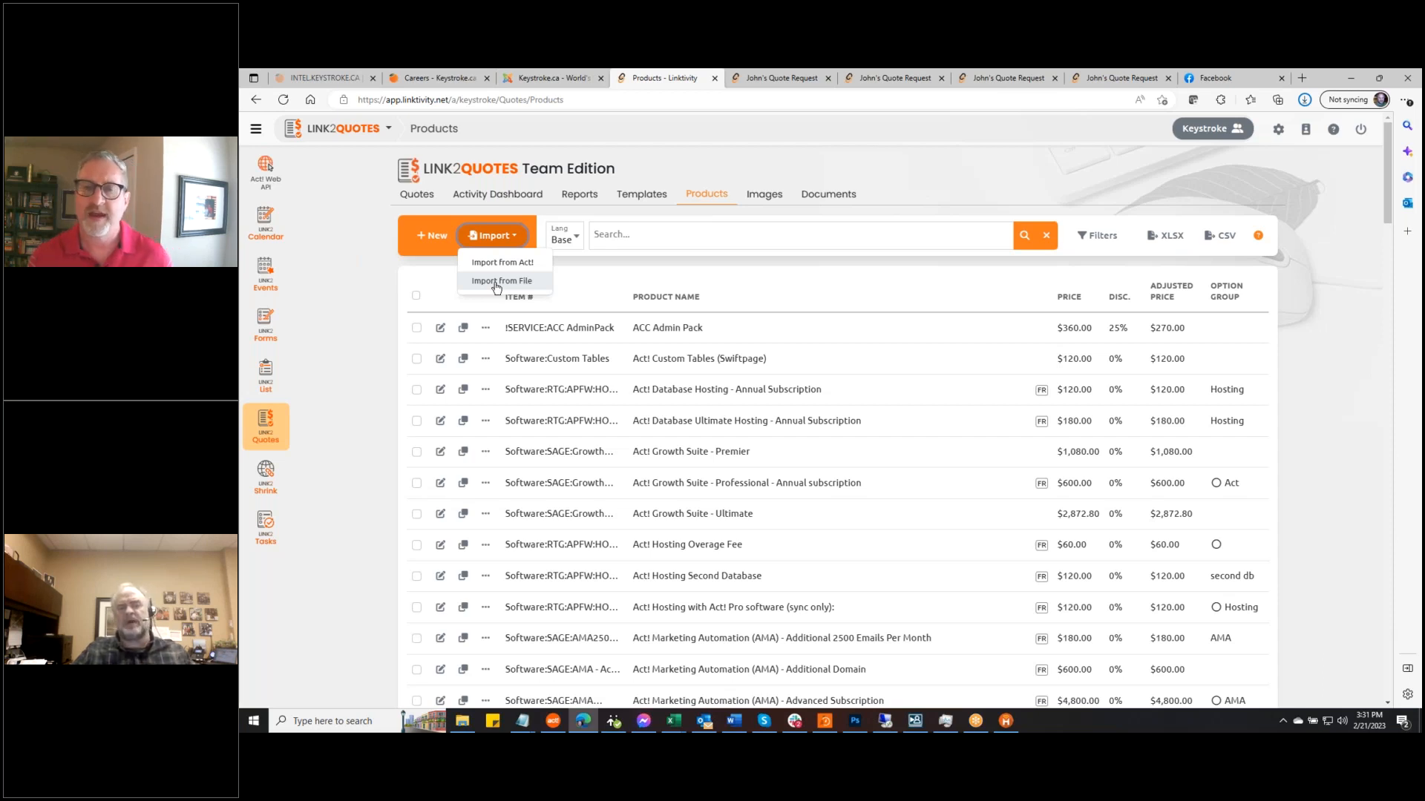
# Close the Import dropdown, leaving the Products catalogue showing
pyautogui.click(1356, 338)
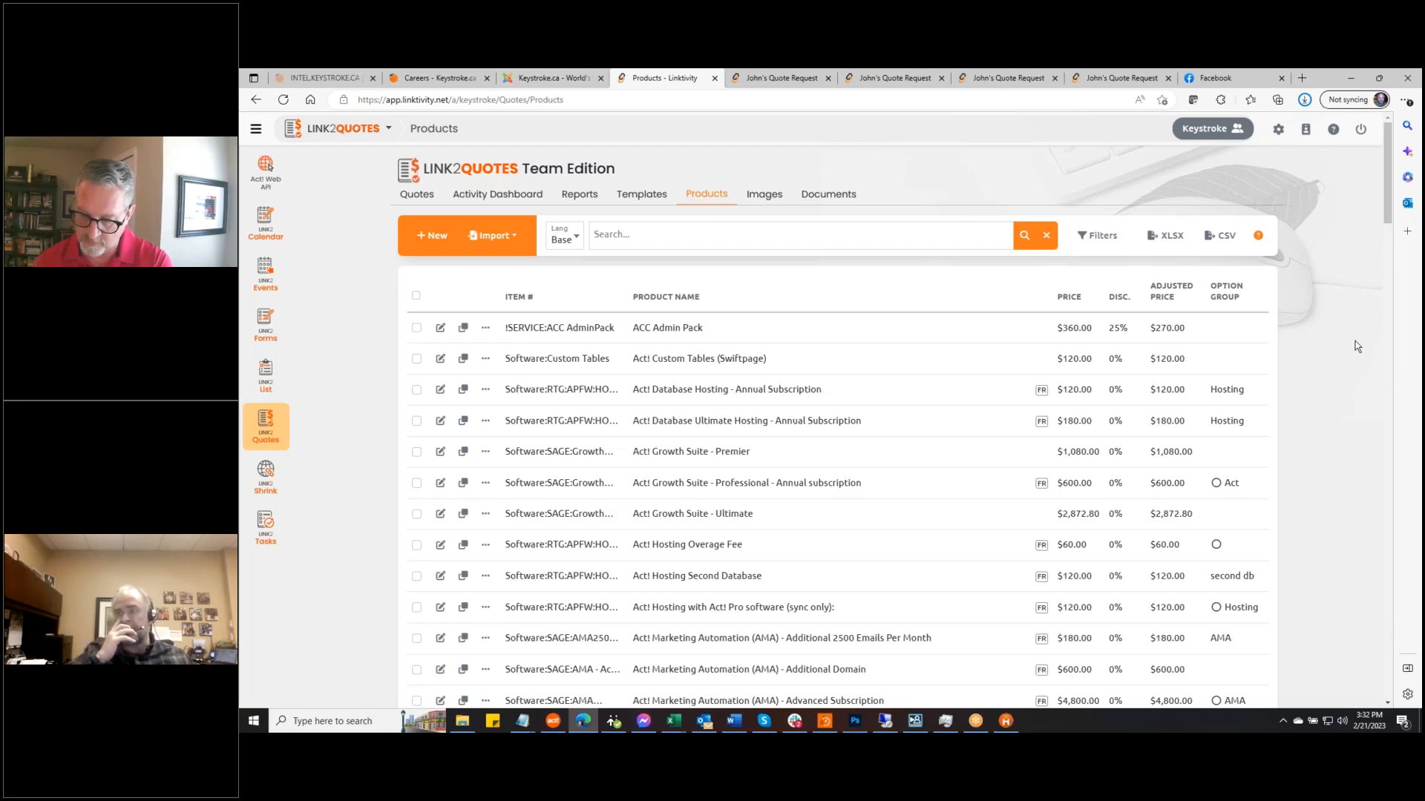
# Edit the ACC Admin Pack product and set its category to Addon
pyautogui.click(440, 329)
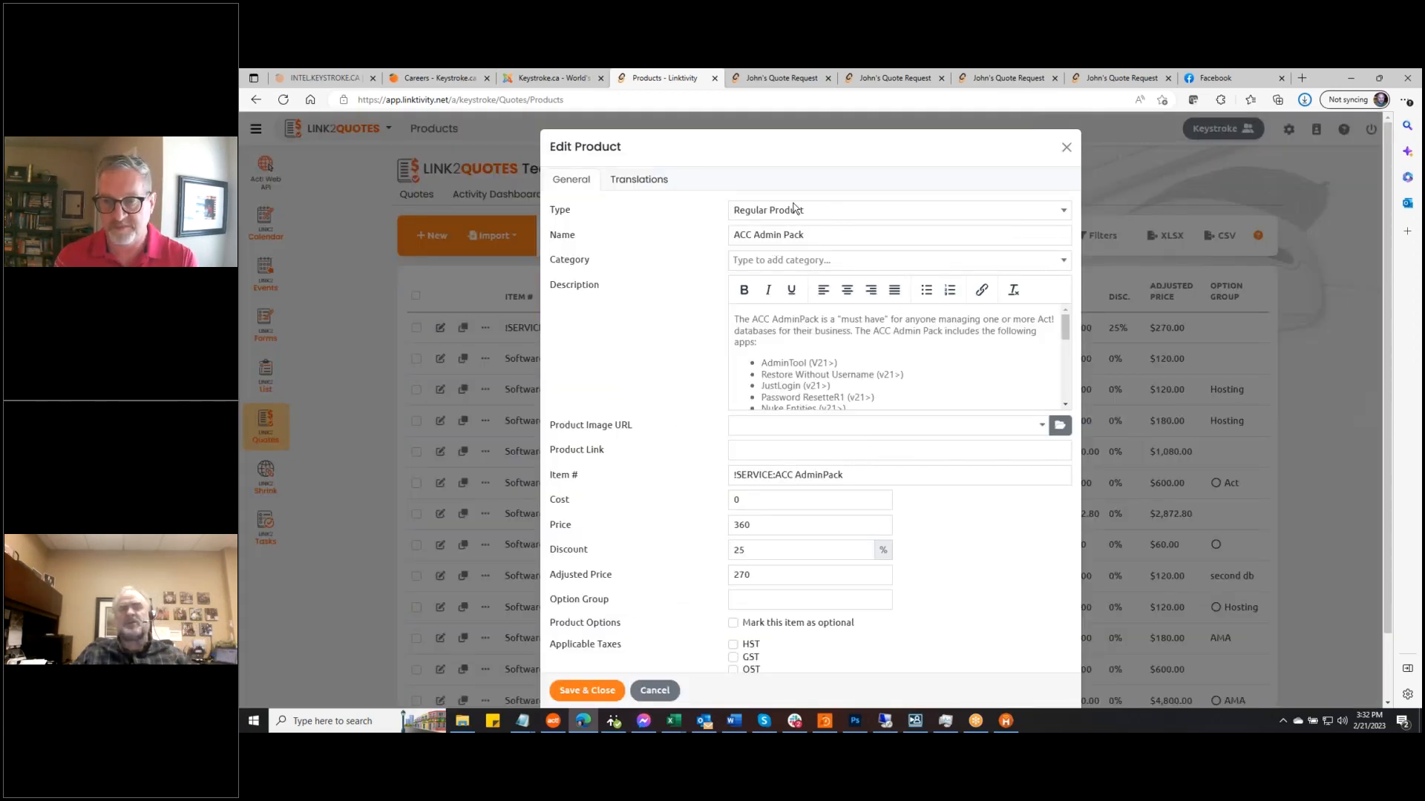
pyautogui.click(837, 215)
pyautogui.click(881, 214)
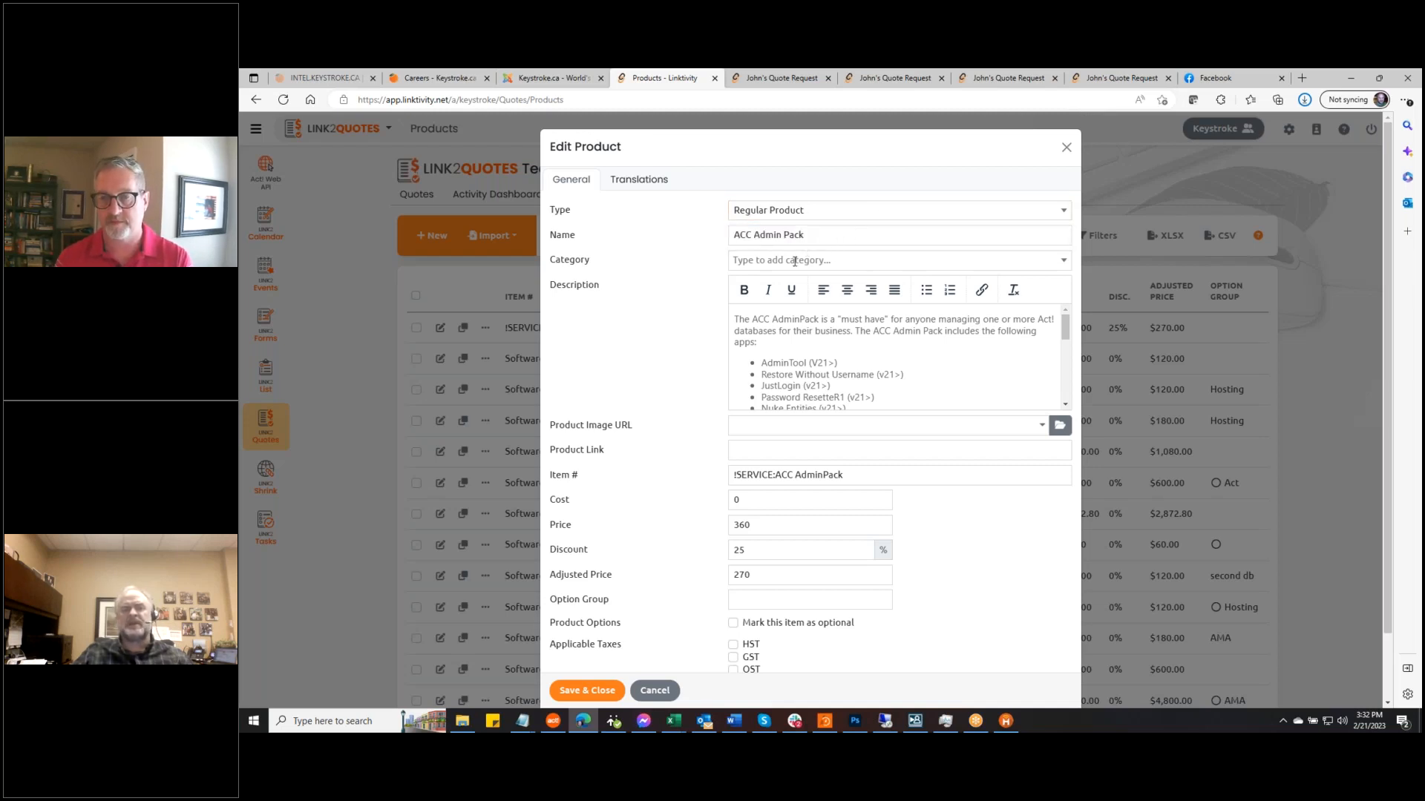
pyautogui.click(1065, 262)
pyautogui.click(802, 306)
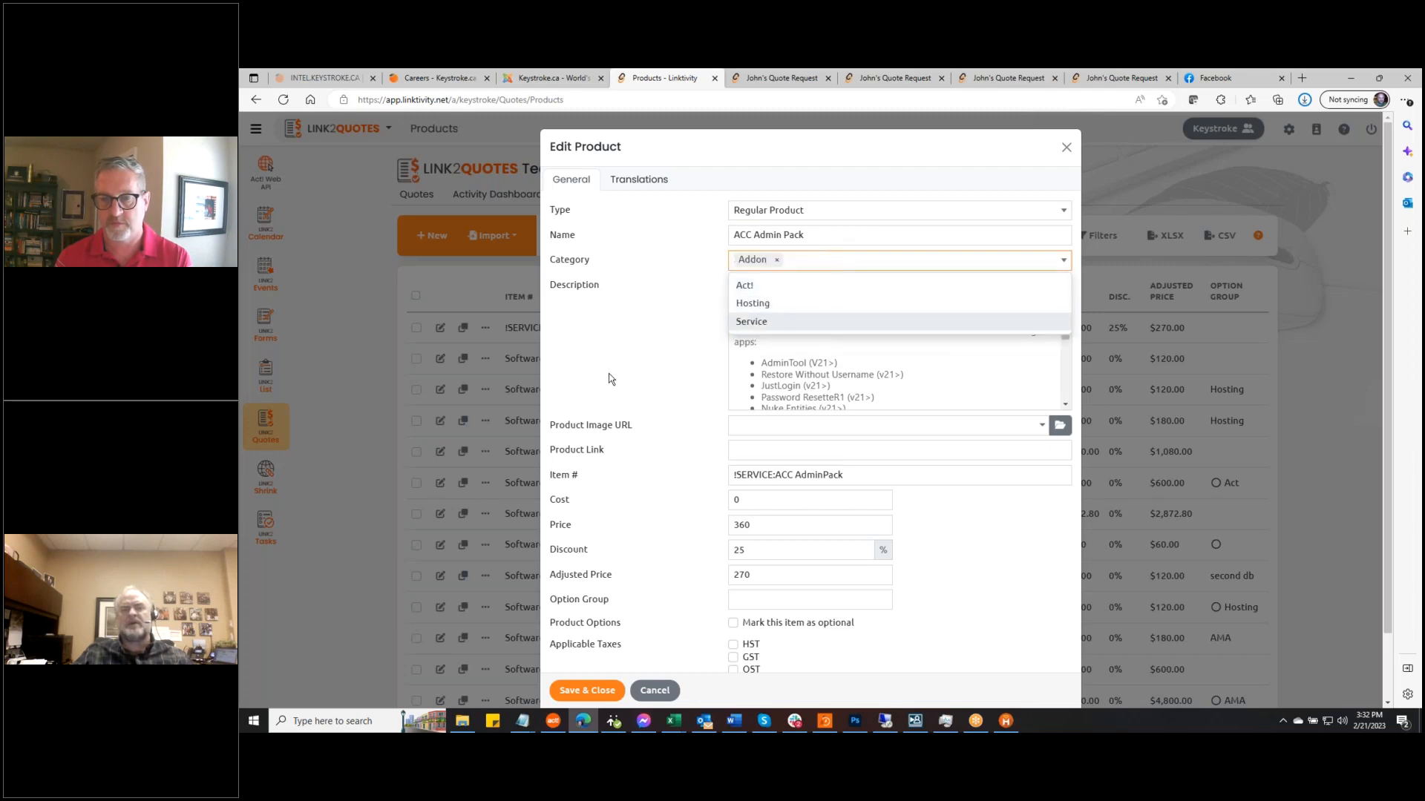
pyautogui.click(608, 379)
# Open the Browse Images library for the ACC Admin Pack product image
pyautogui.click(857, 371)
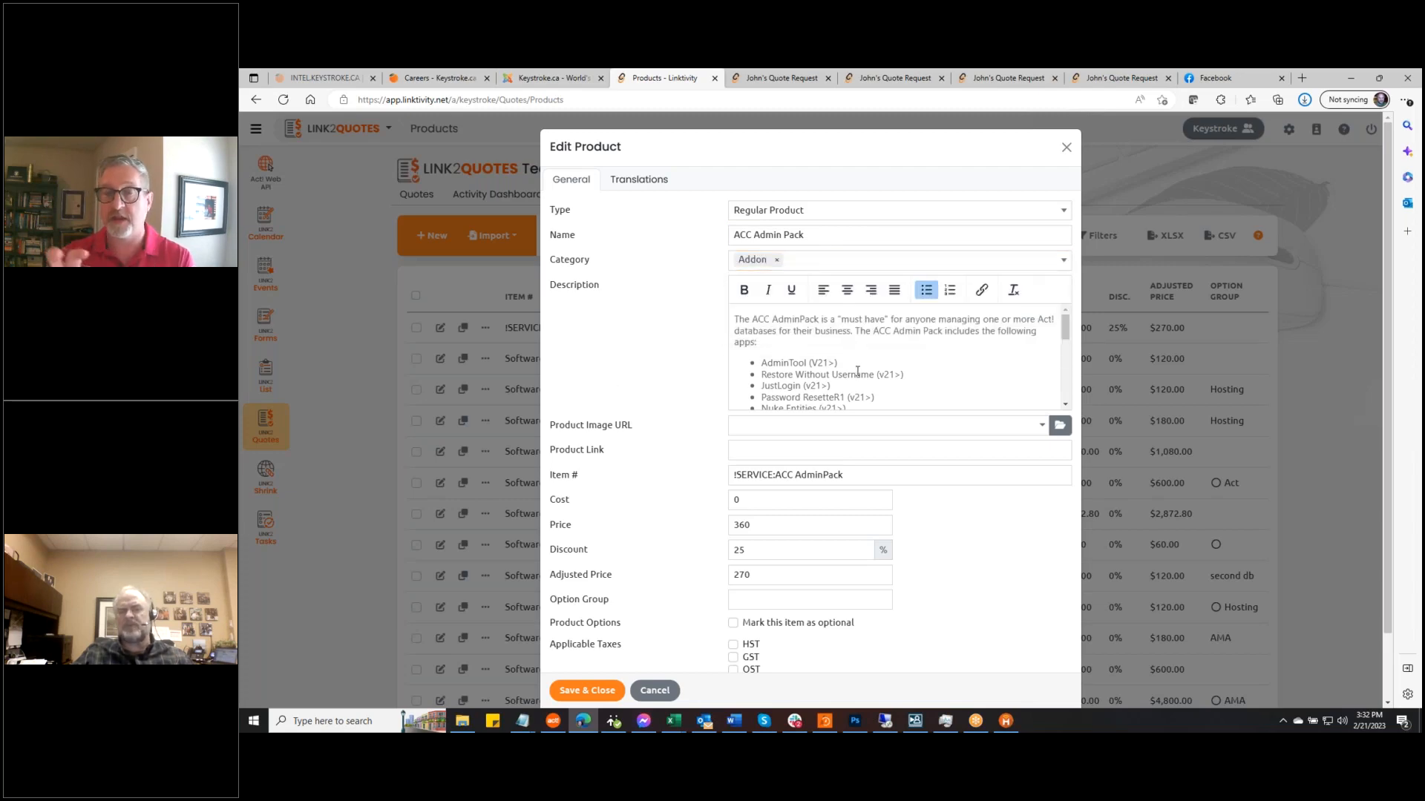
pyautogui.scroll(-2, 857, 371)
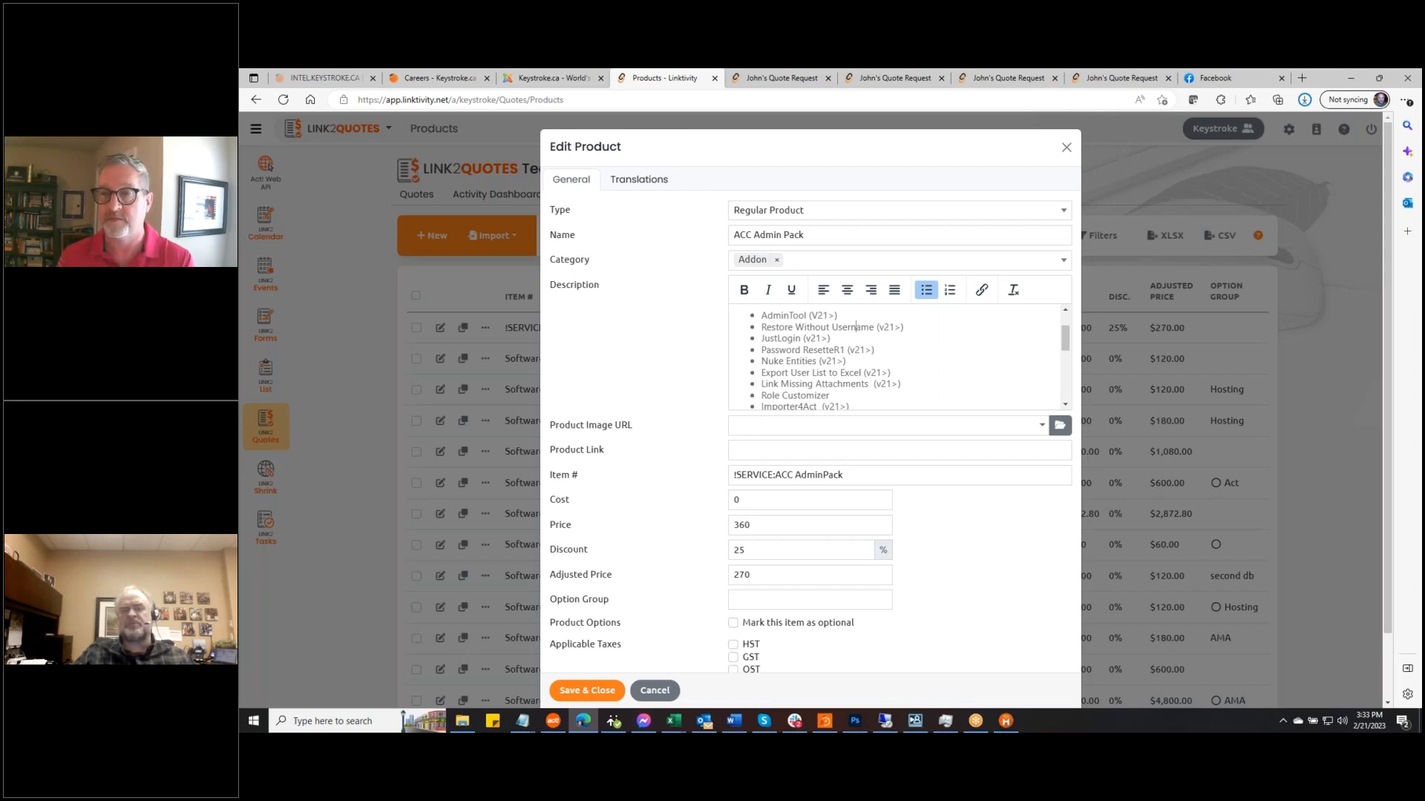
pyautogui.click(1059, 425)
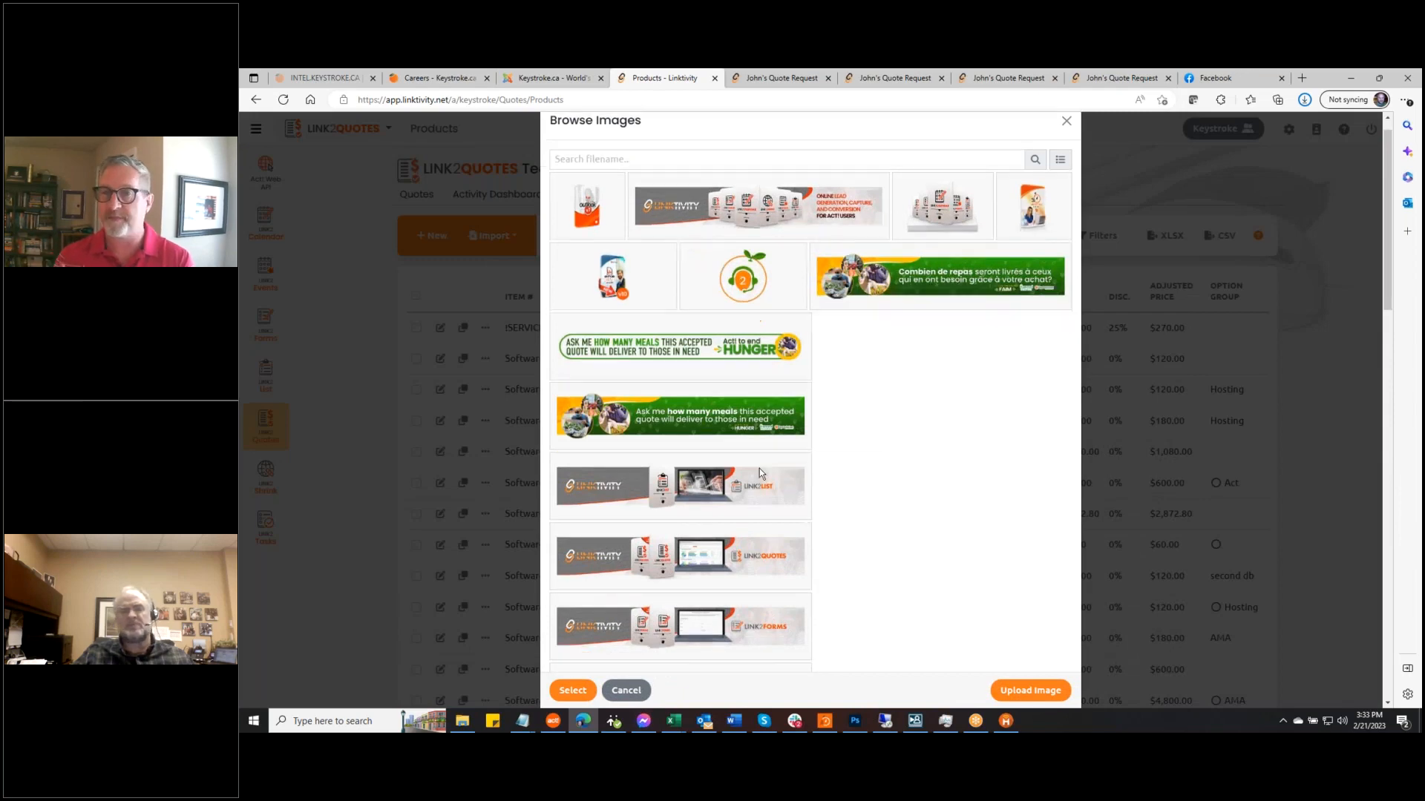
# Cancel the Browse Images library and the ACC Admin Pack editor without saving
pyautogui.scroll(-5, 759, 469)
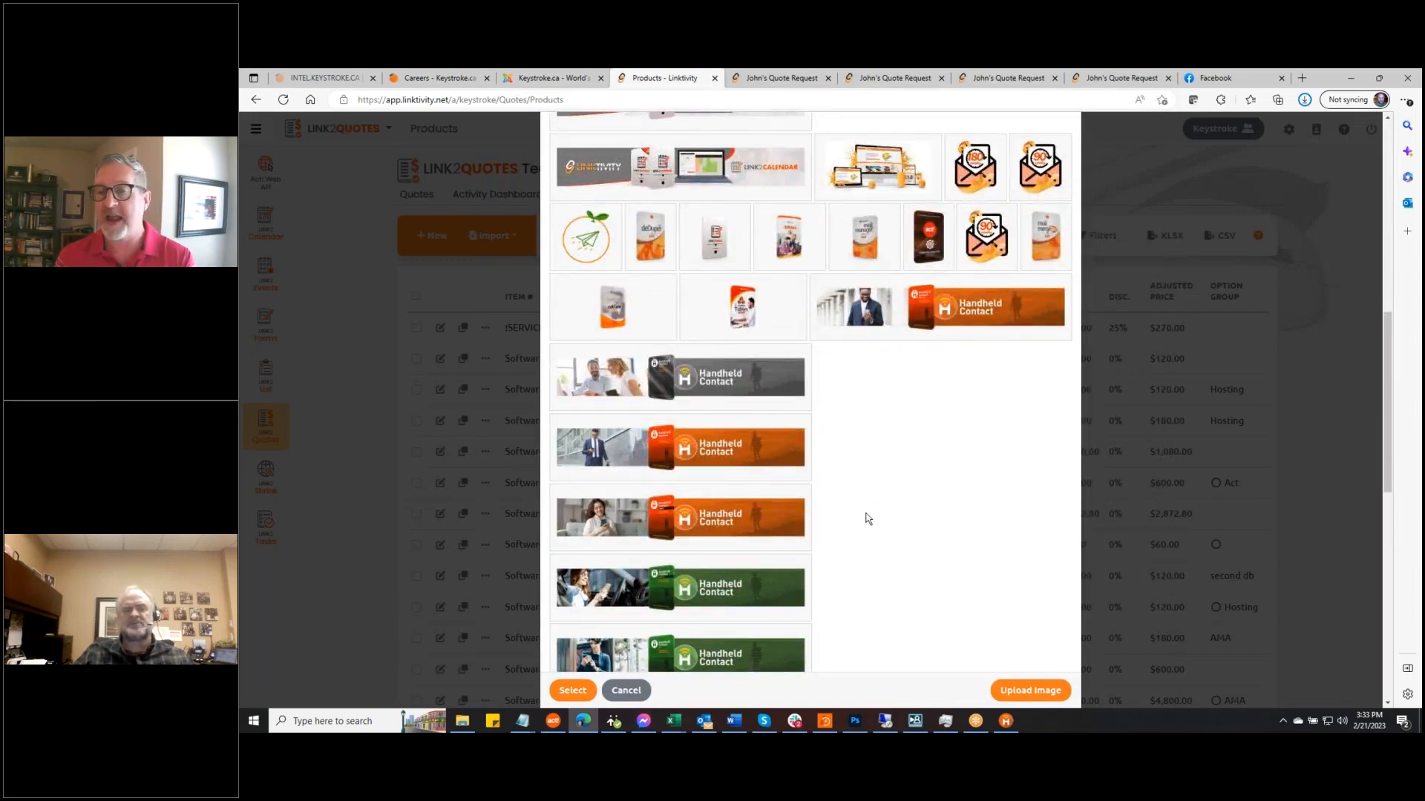
pyautogui.click(623, 691)
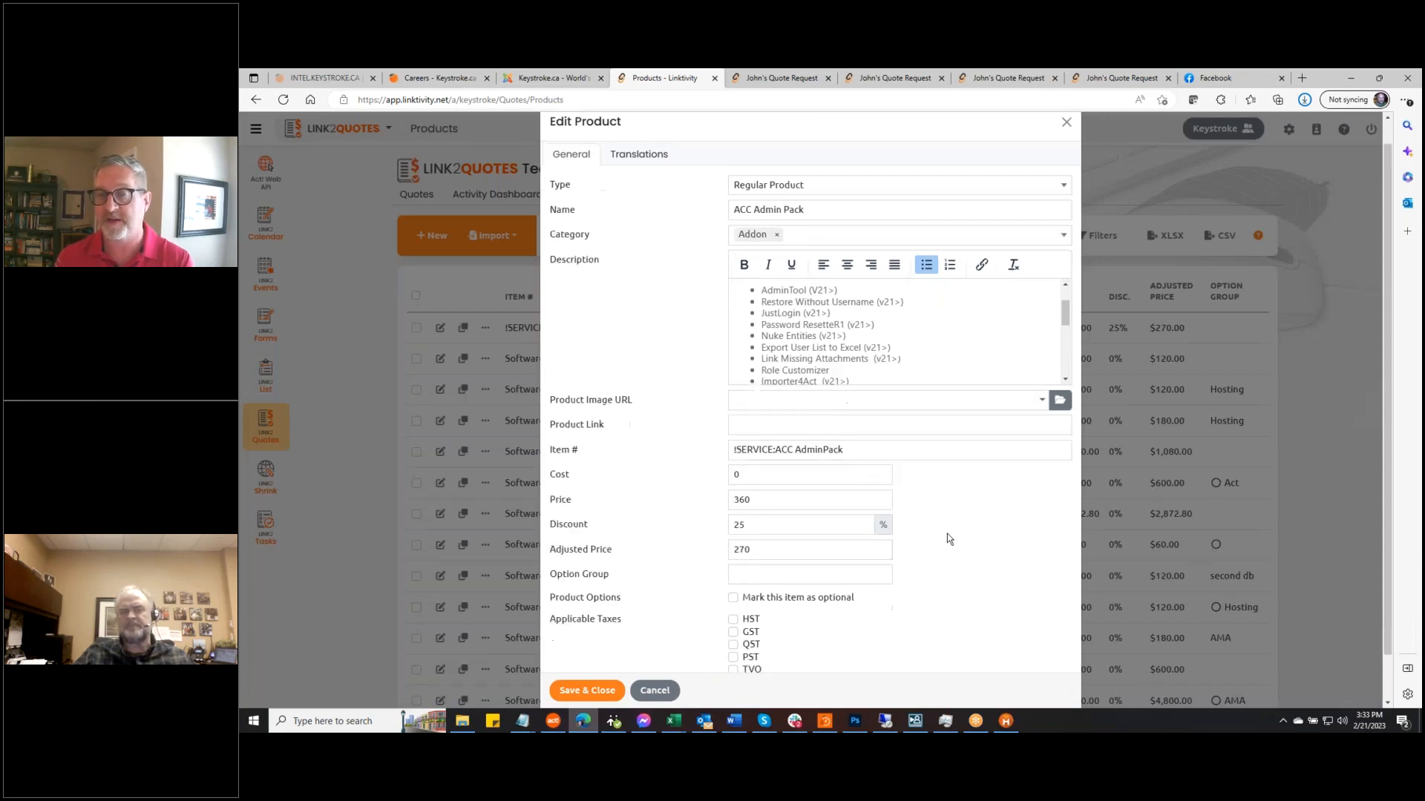
pyautogui.scroll(-1, 947, 533)
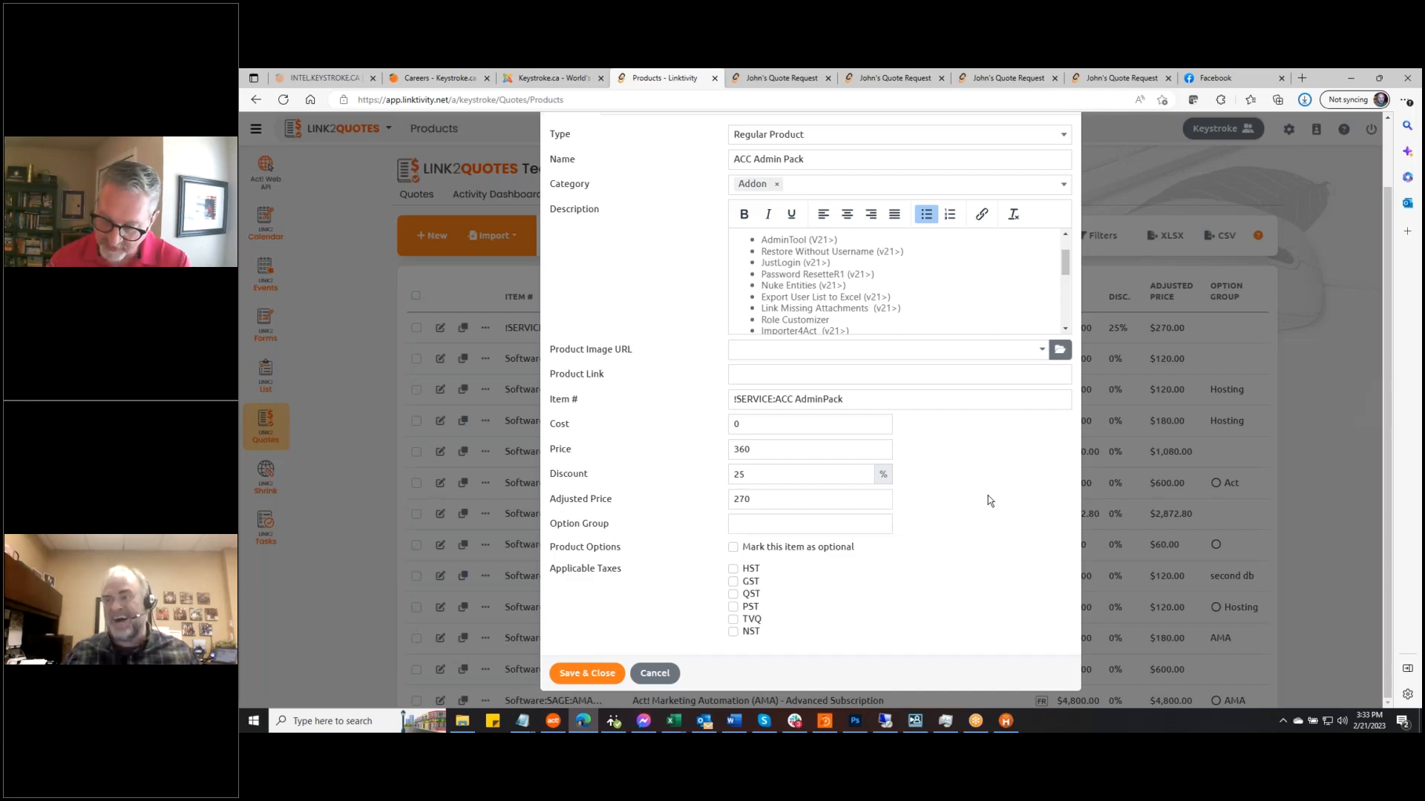
pyautogui.click(655, 673)
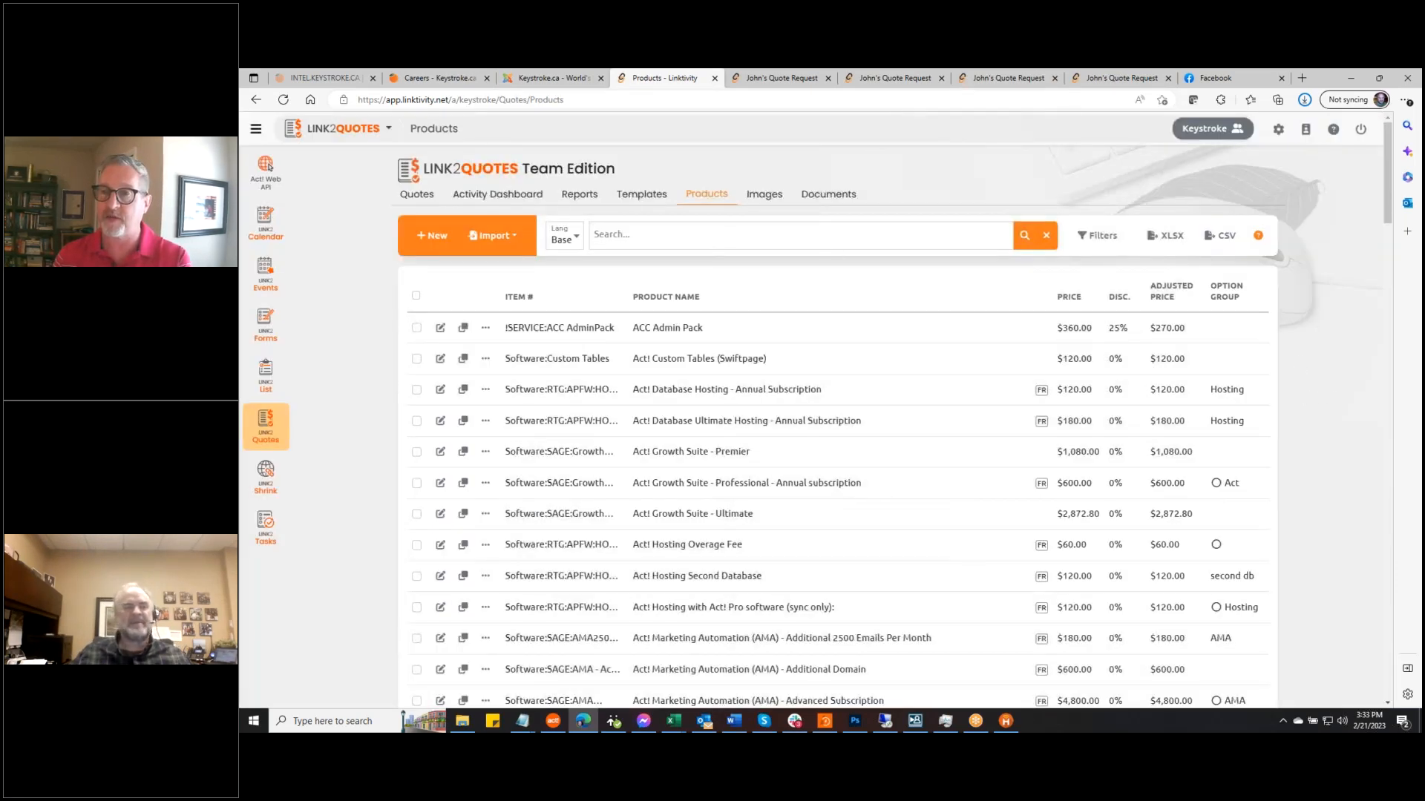
# Search the quotes by the client's name and open the matching Link2forms Team Edition quote
pyautogui.click(417, 199)
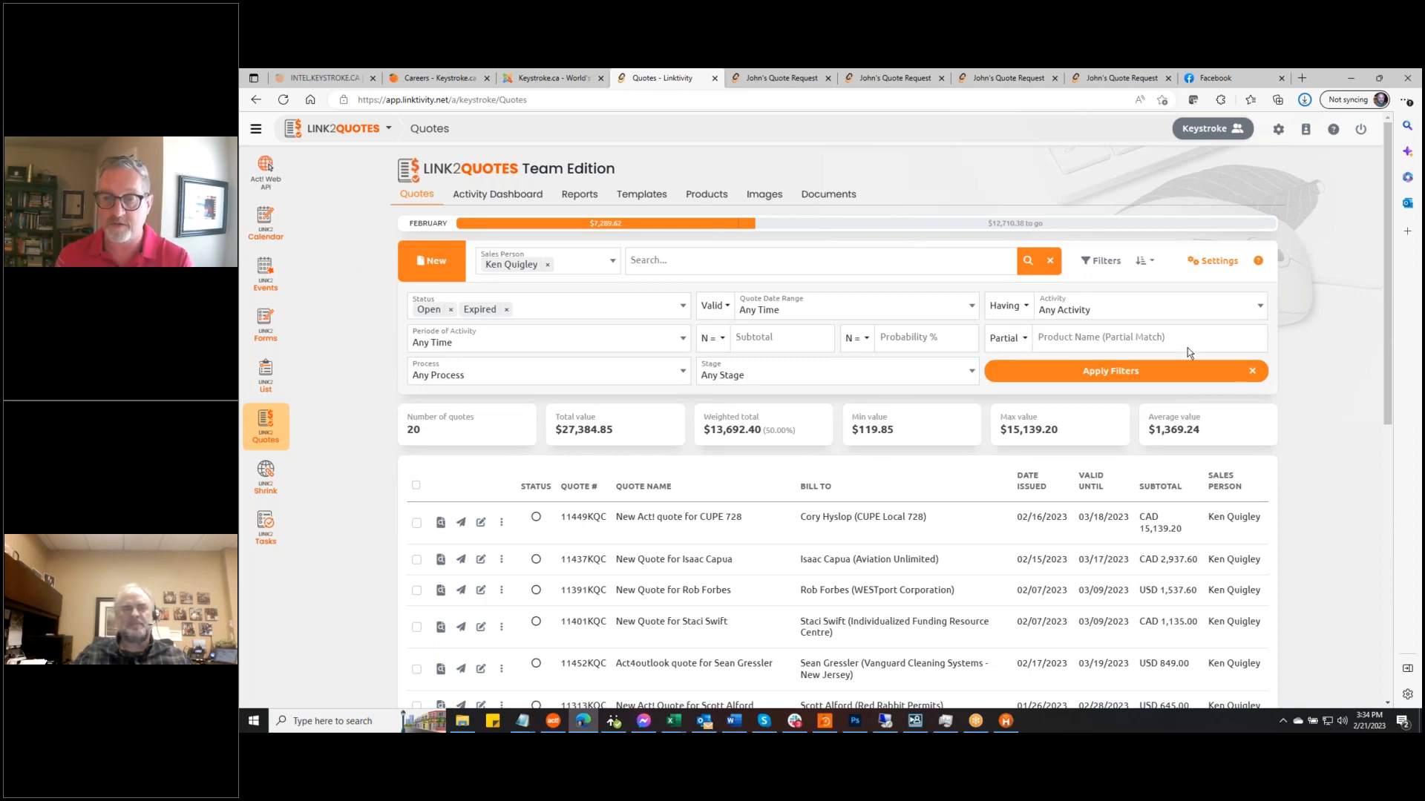
pyautogui.click(709, 256)
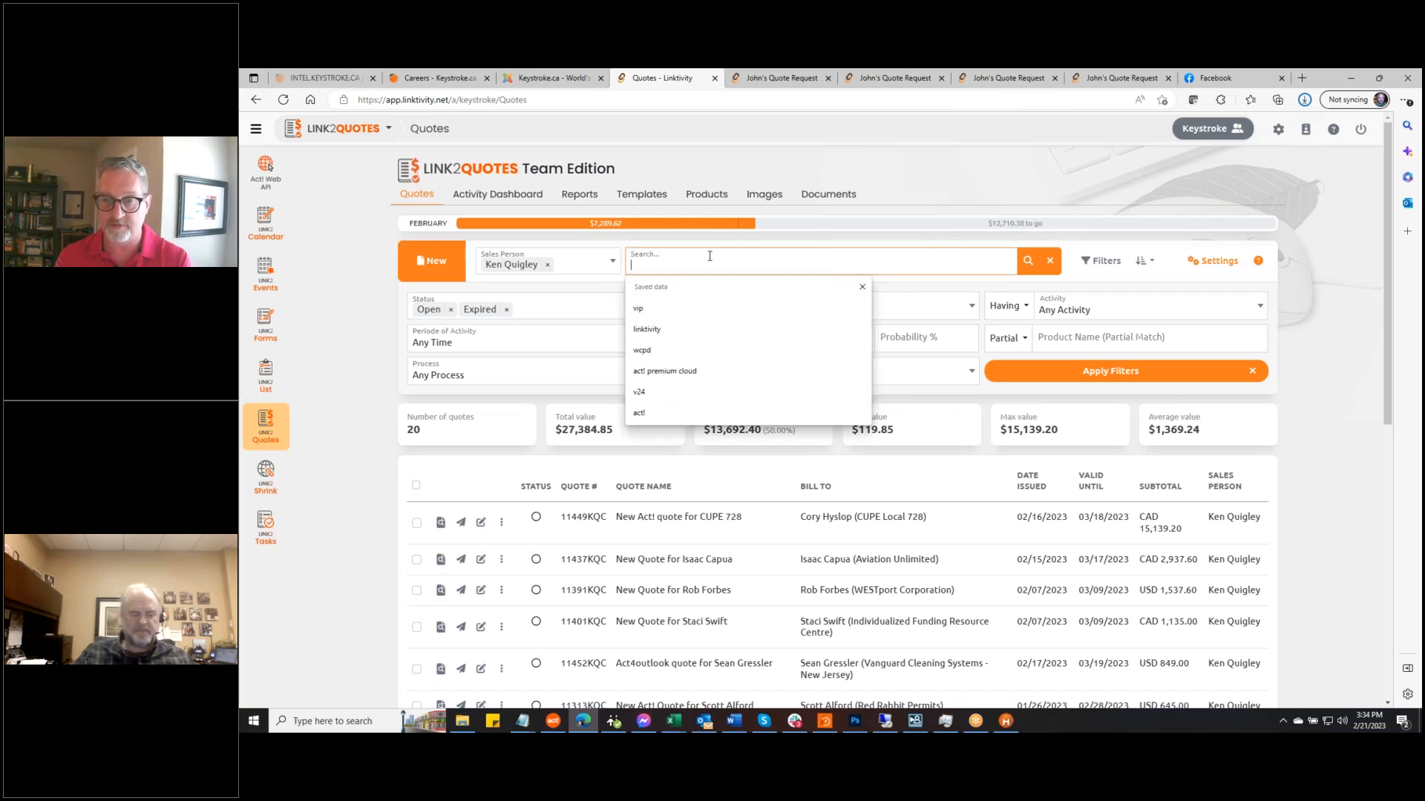
pyautogui.write('huss')
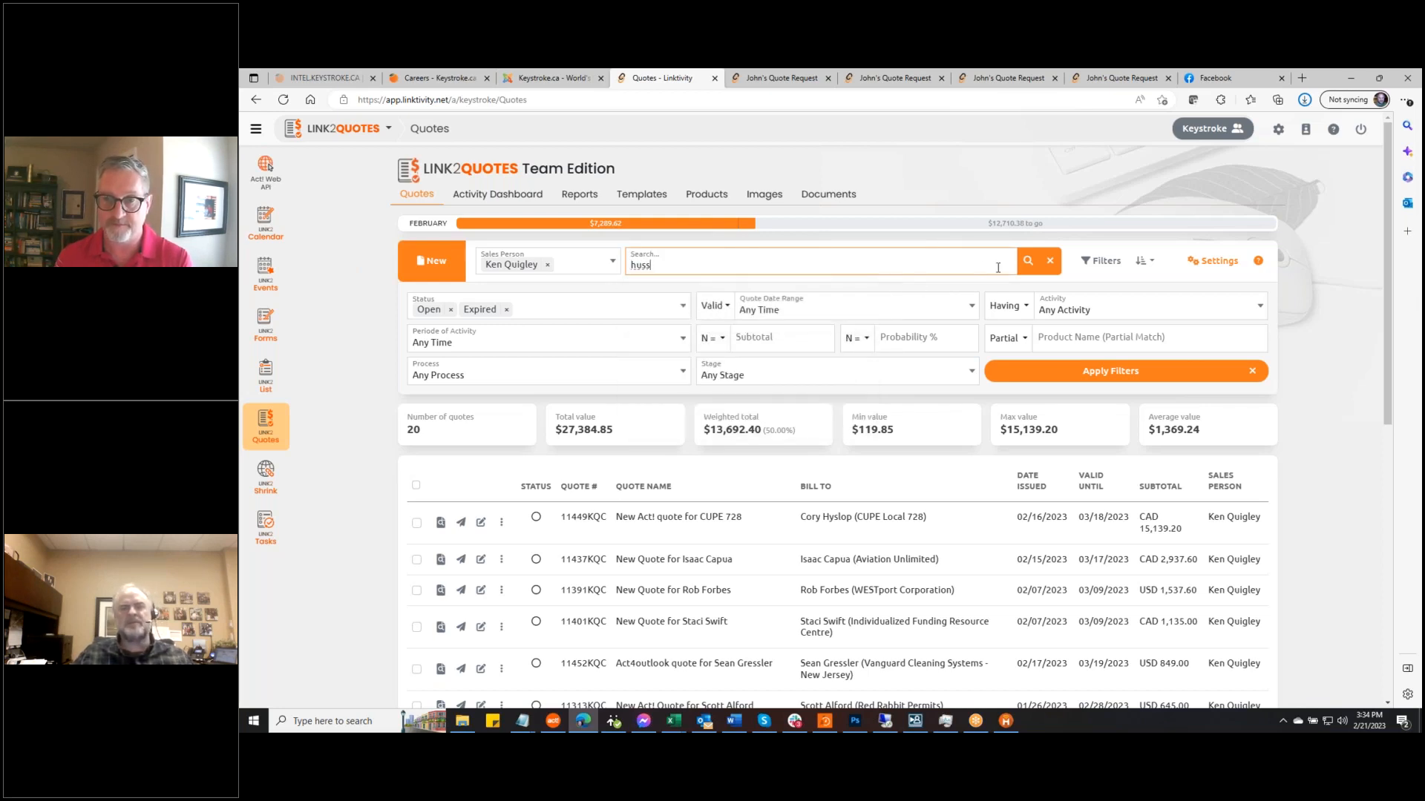
pyautogui.click(1028, 261)
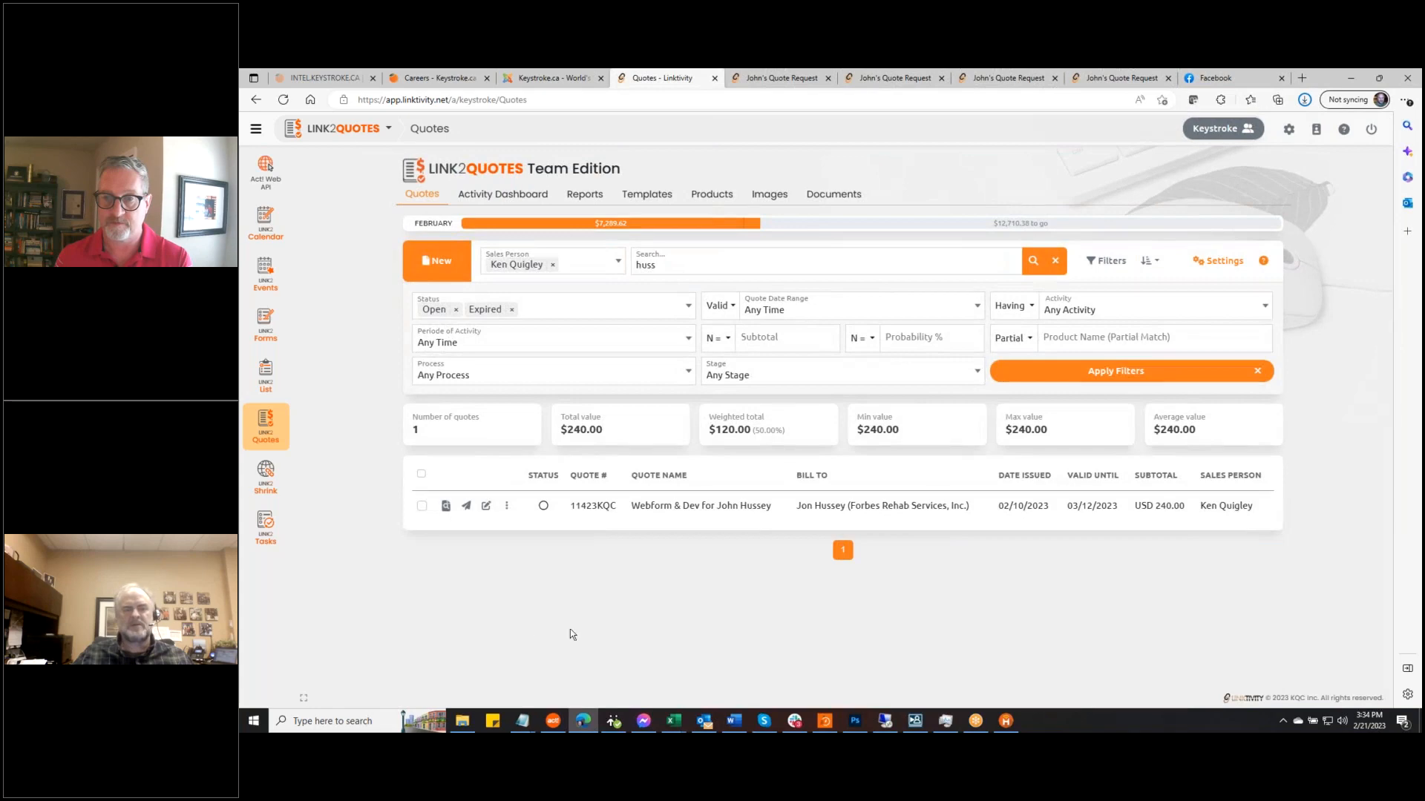
pyautogui.click(486, 505)
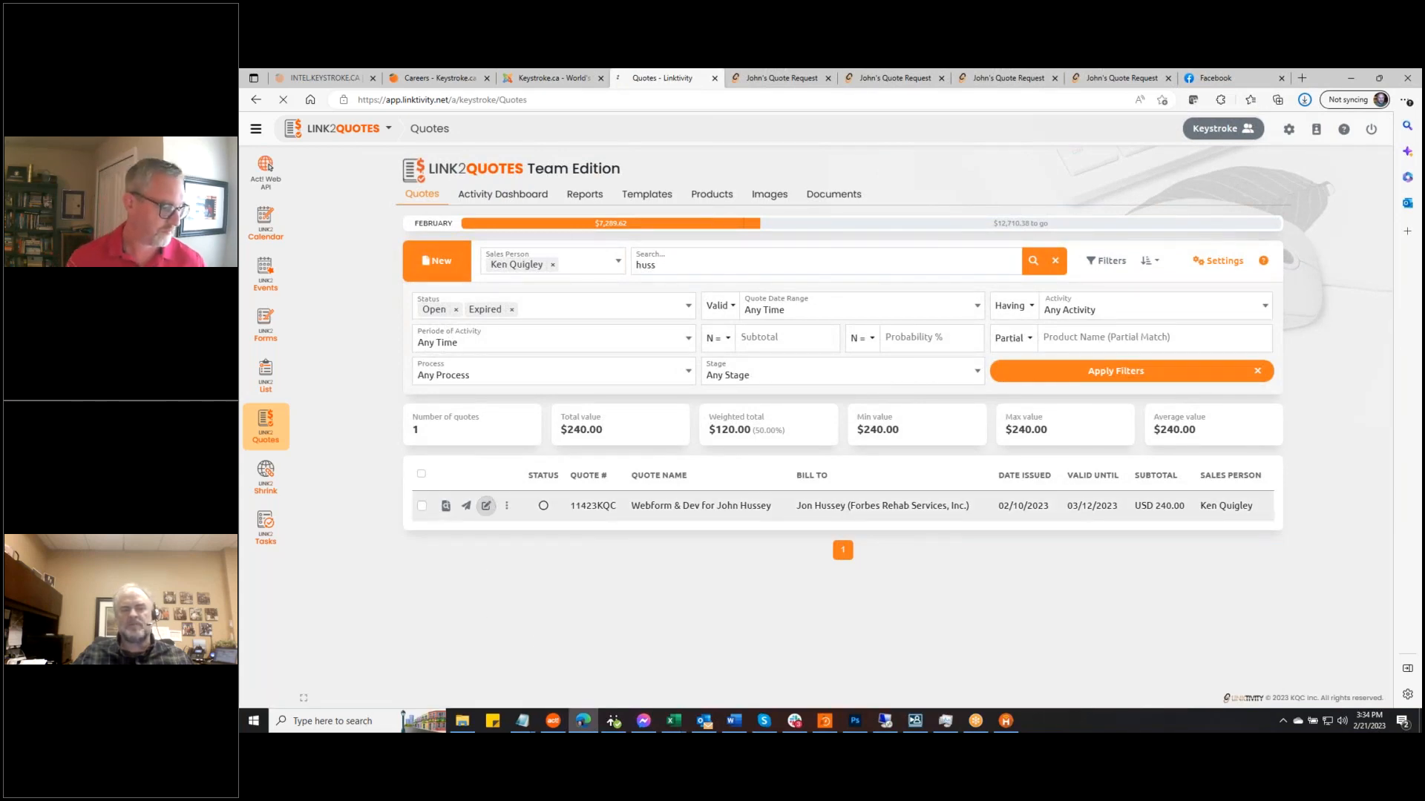
pyautogui.scroll(-4, 902, 449)
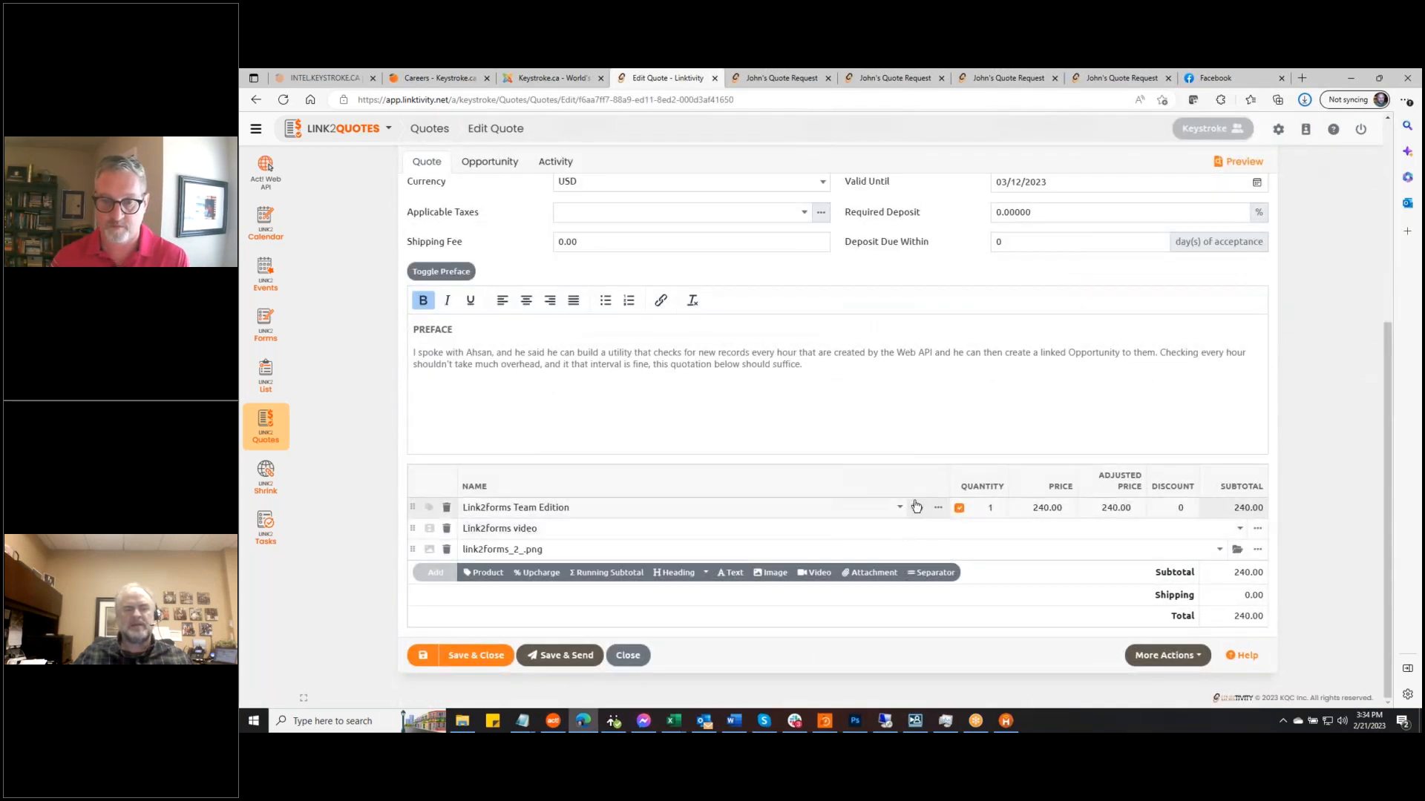
# Add a Link2quotes Team Edition product line to the quote from the catalogue
pyautogui.click(484, 575)
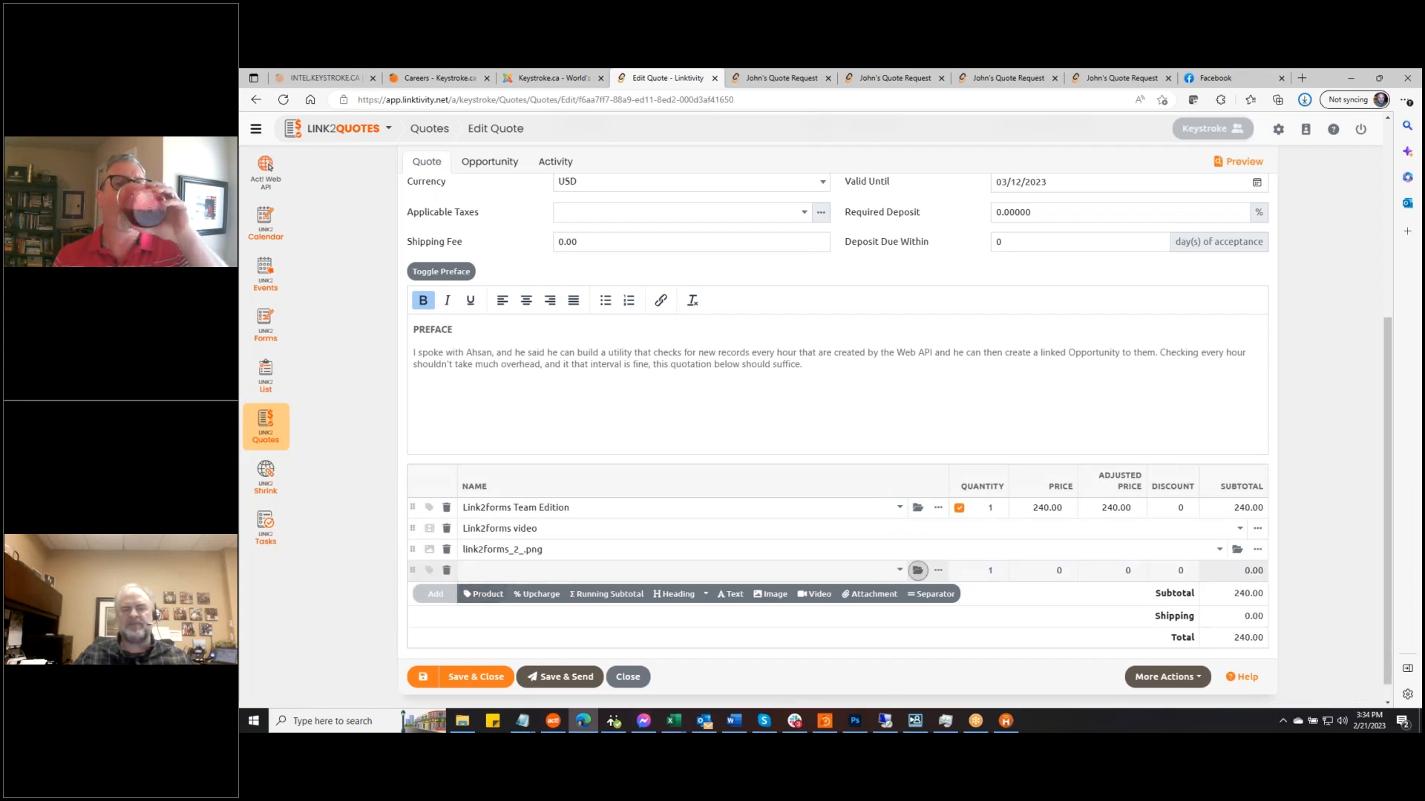
pyautogui.click(918, 570)
pyautogui.write('link2q')
pyautogui.click(1065, 185)
pyautogui.click(701, 231)
pyautogui.click(579, 416)
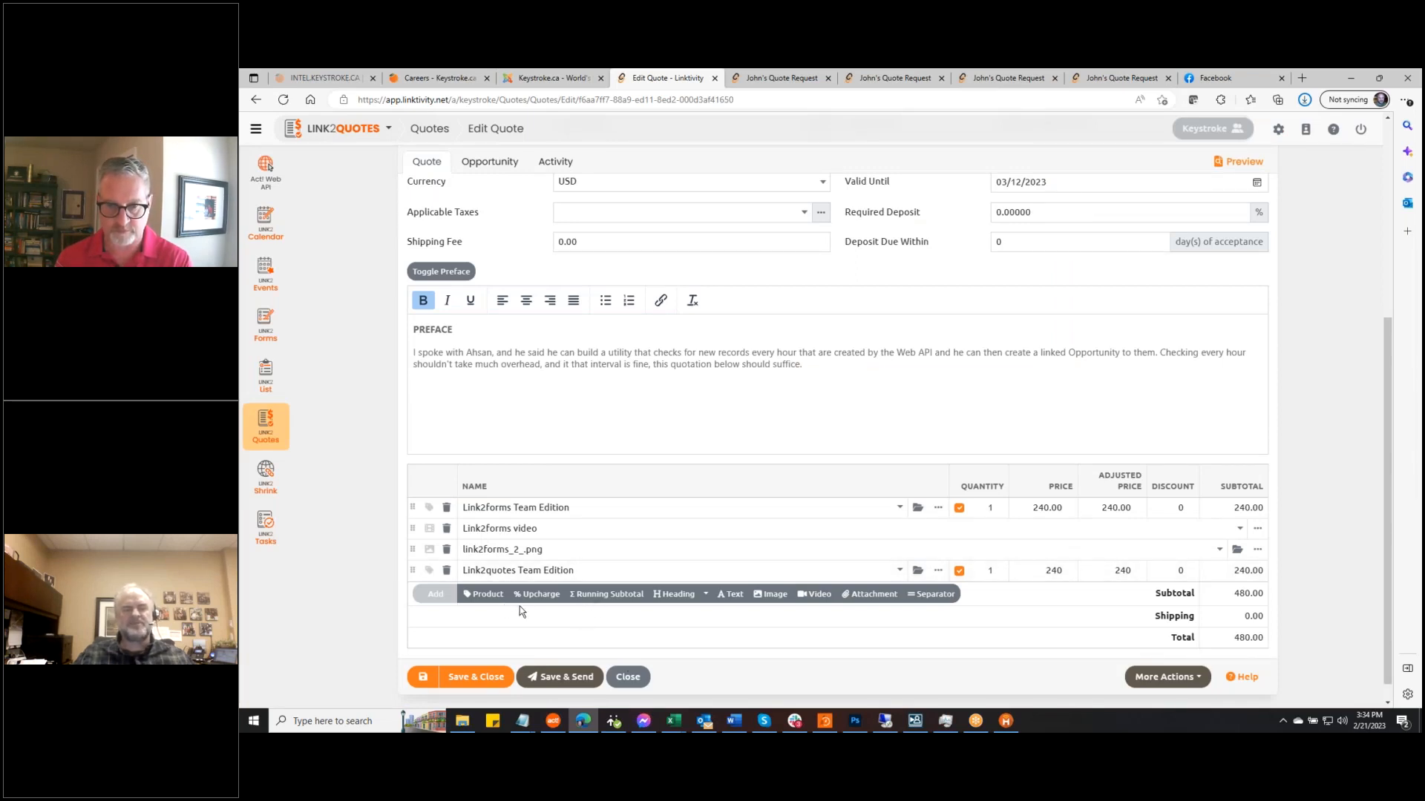
# Add an image line below it using the LINK2QUOTES banner, link2quotes_2_.png
pyautogui.click(773, 595)
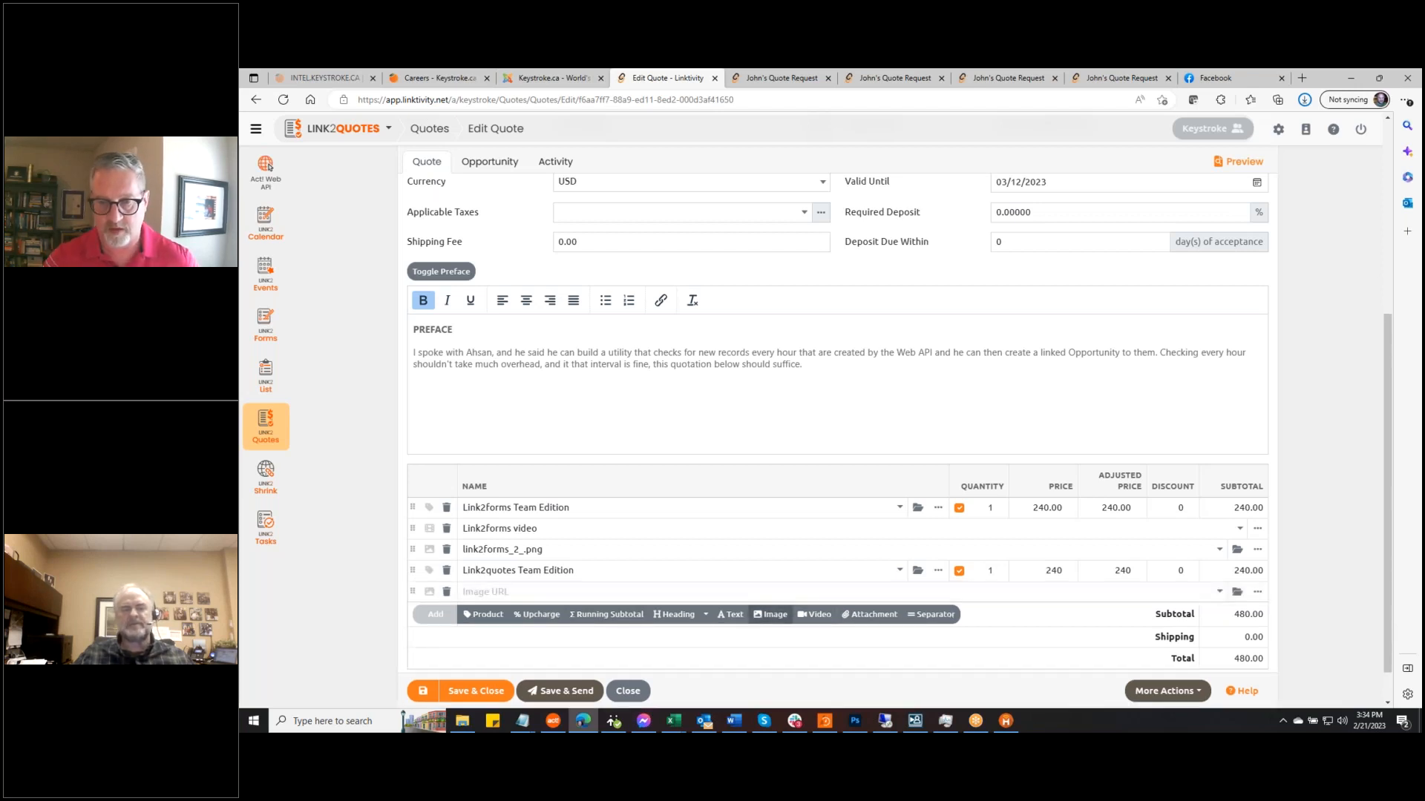
pyautogui.click(1237, 592)
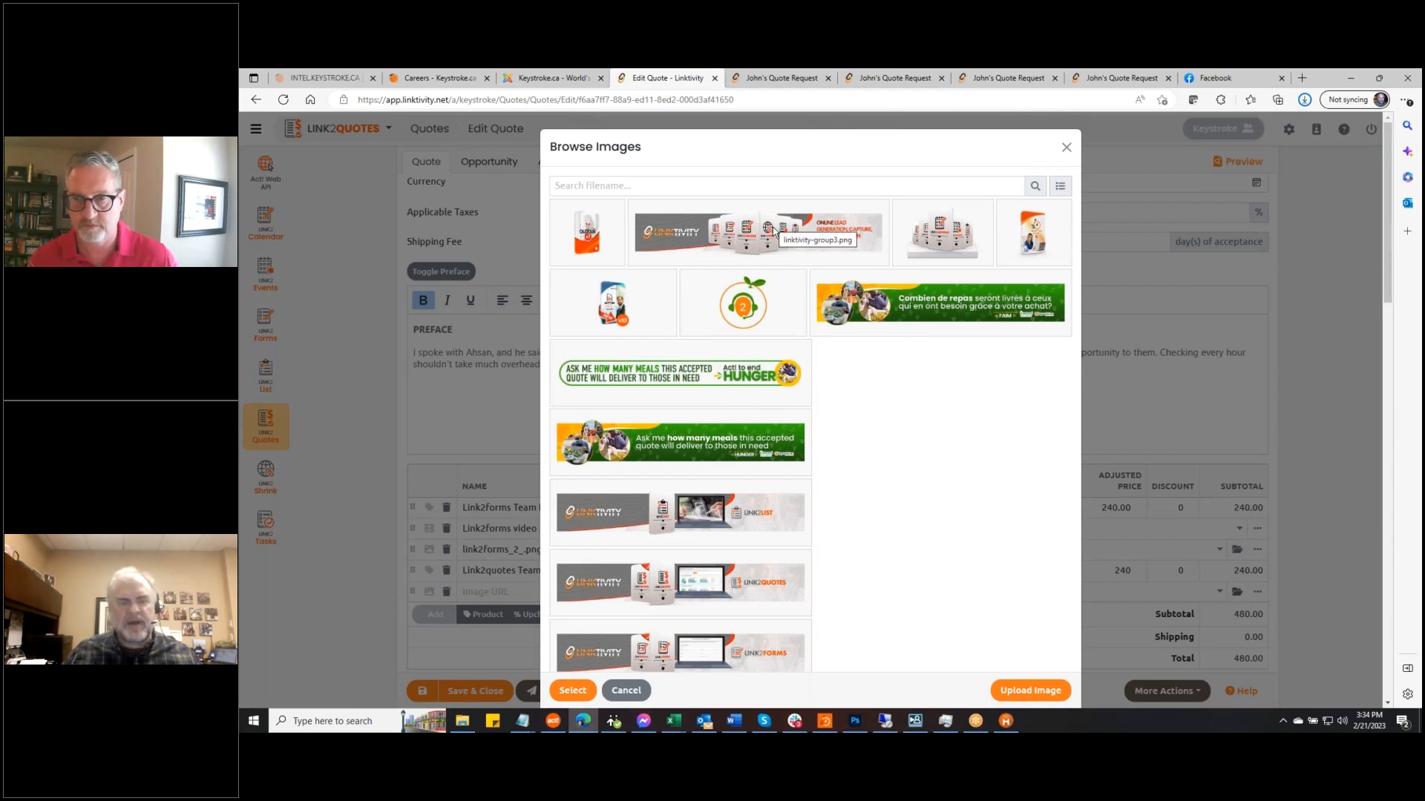
pyautogui.scroll(-3, 858, 509)
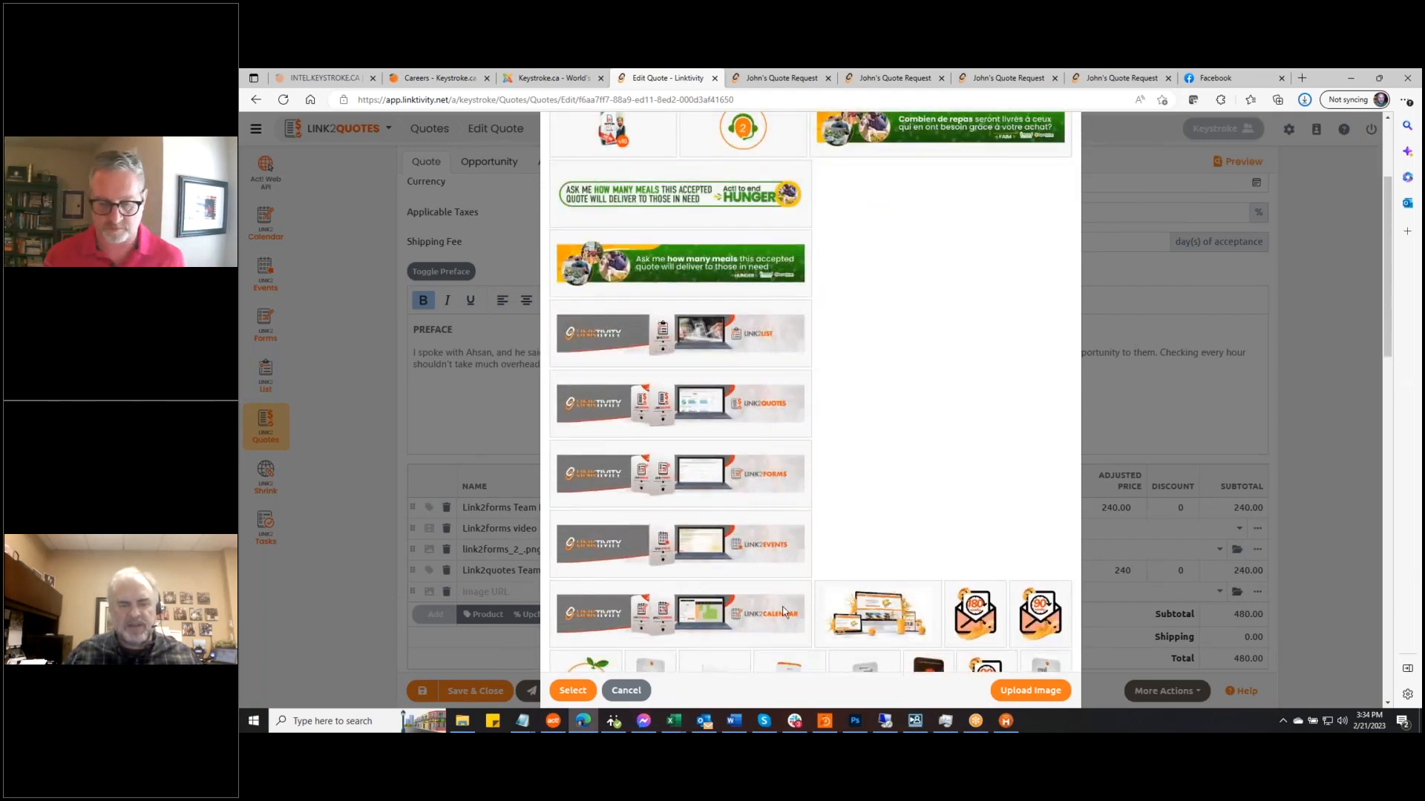
pyautogui.scroll(-1, 777, 558)
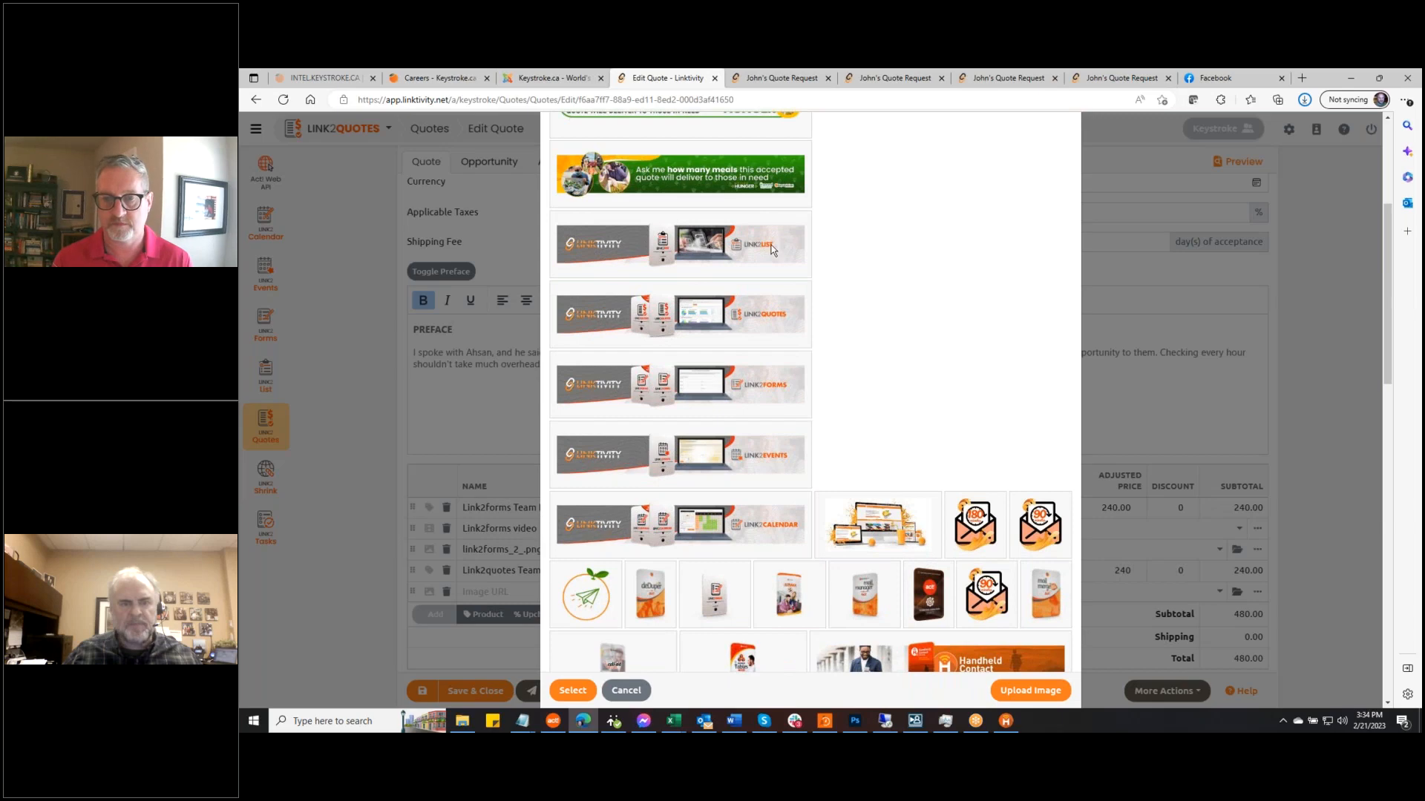
pyautogui.click(756, 330)
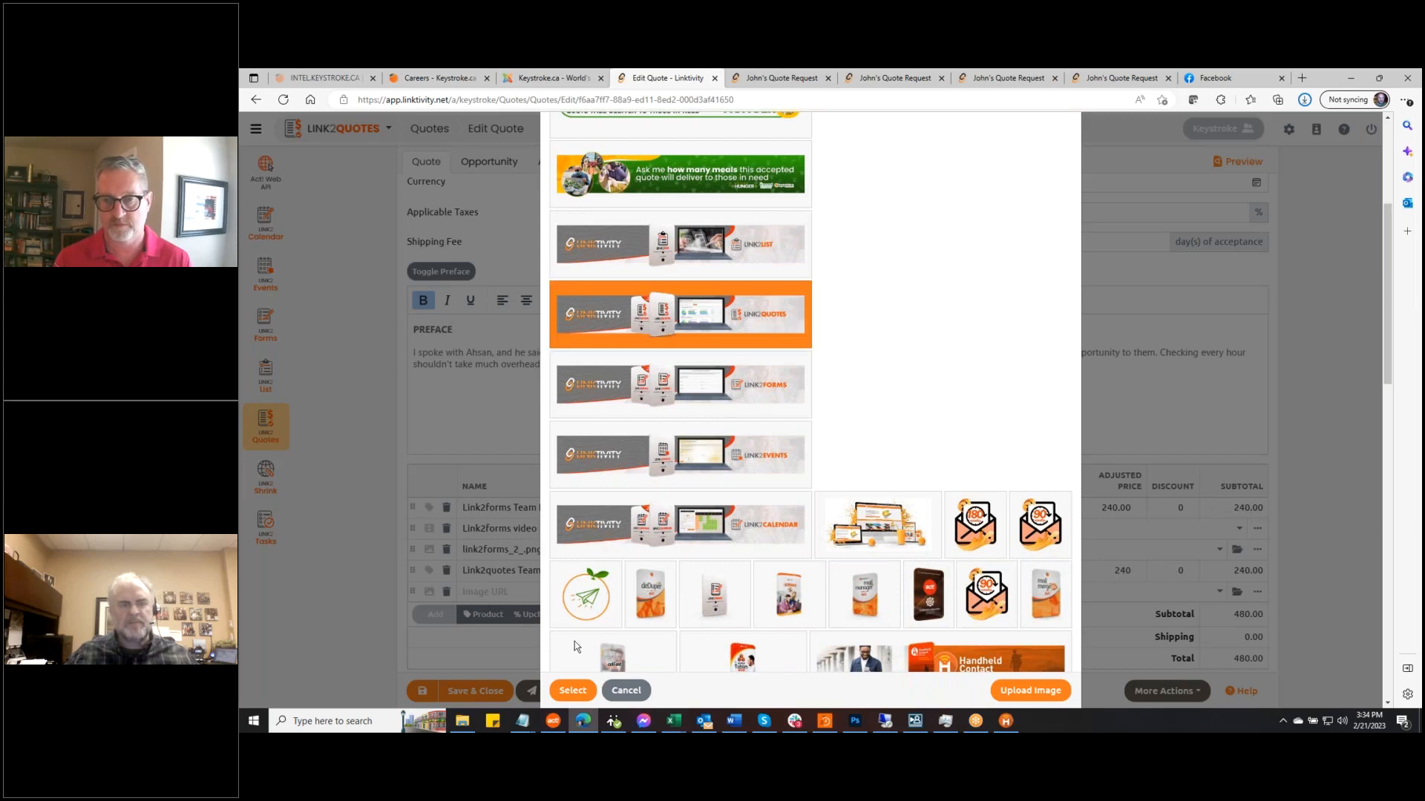
pyautogui.click(572, 691)
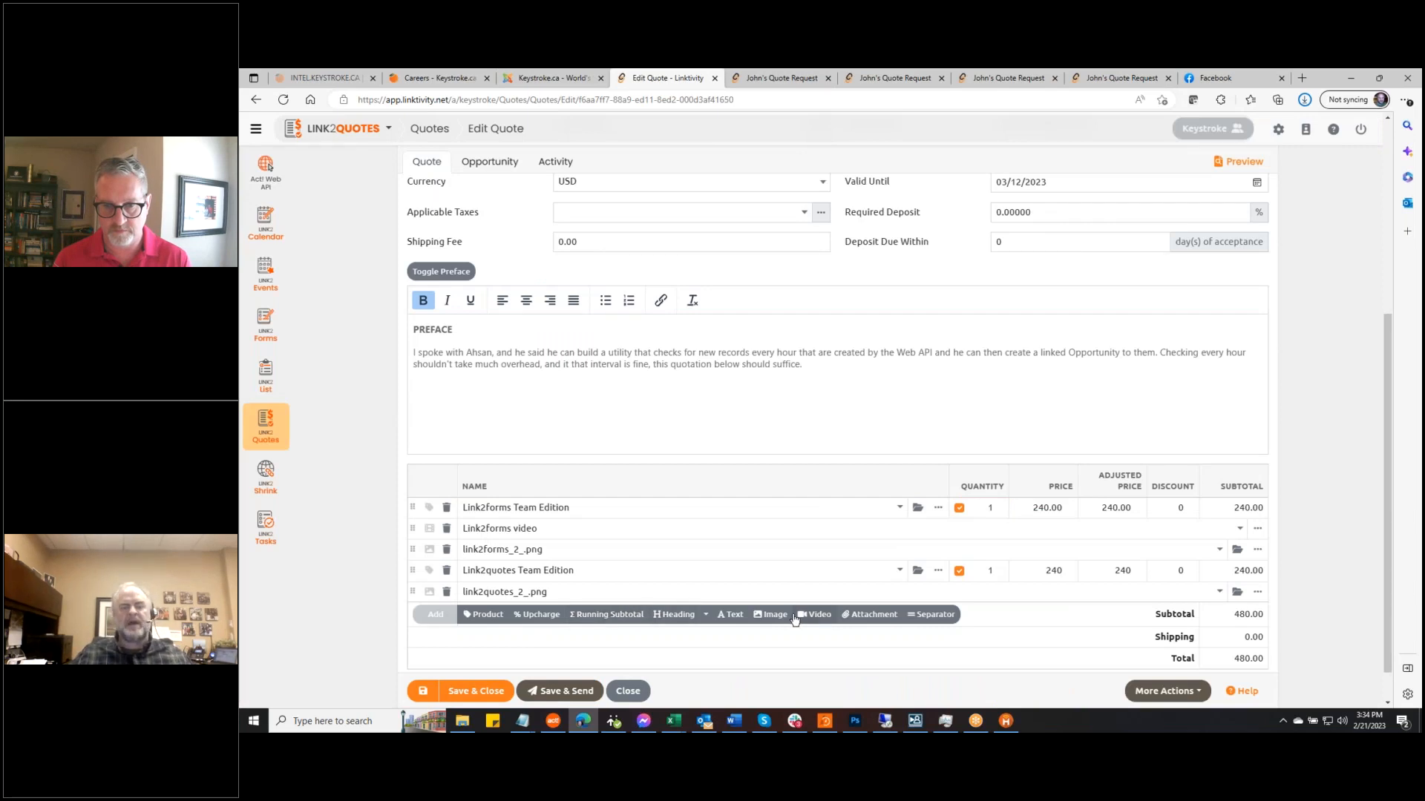
# Add a video line with the Link2quotes video below its banner
pyautogui.click(820, 615)
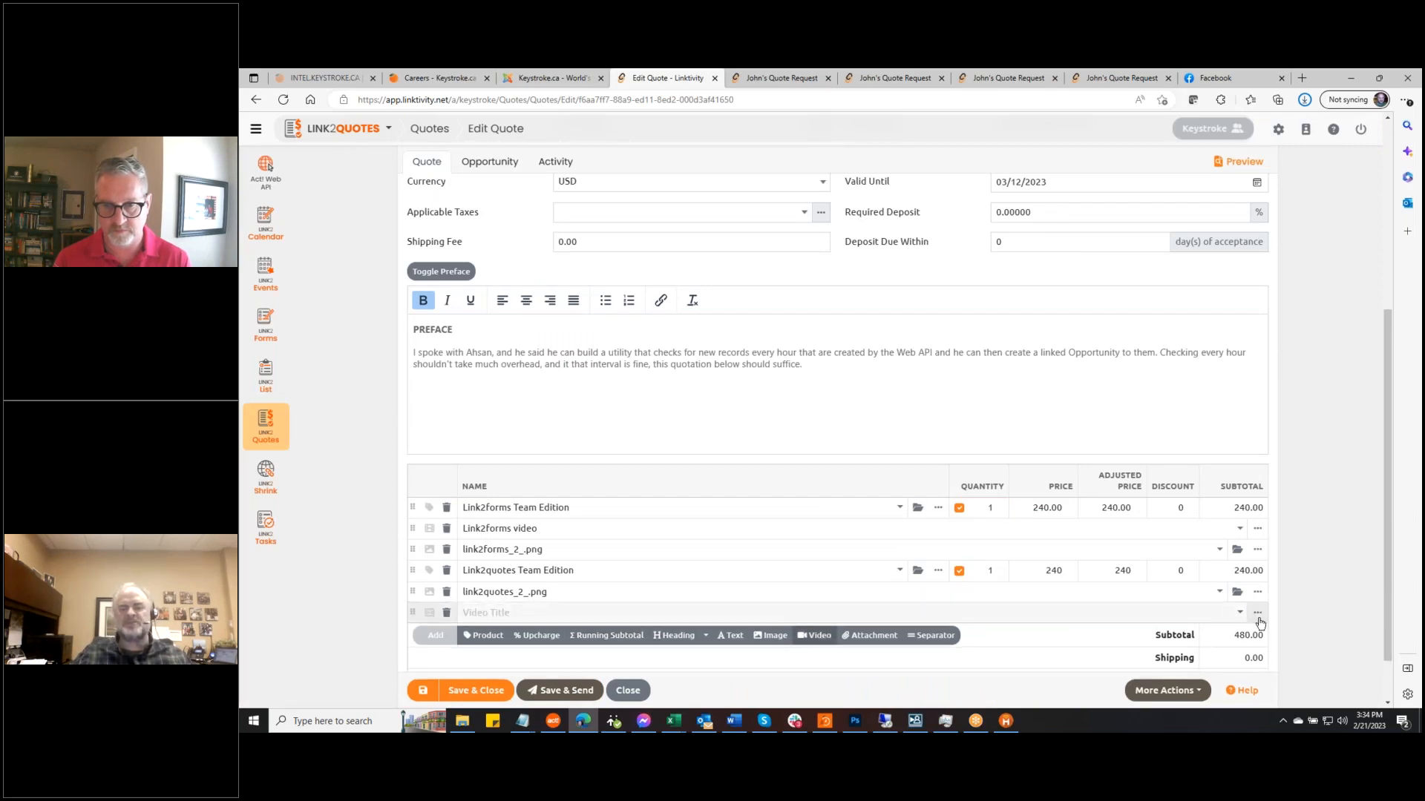
pyautogui.click(1239, 612)
pyautogui.scroll(-2, 706, 515)
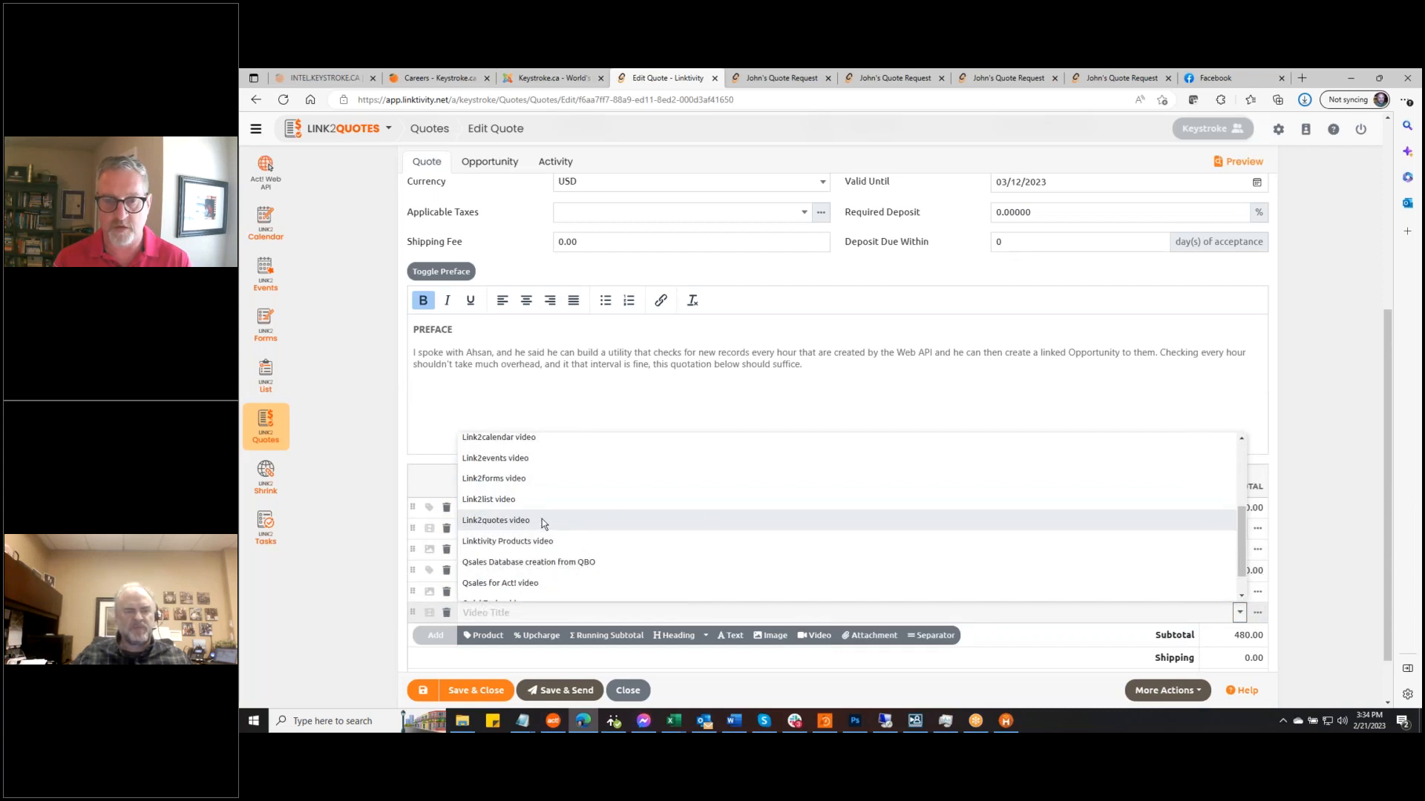
pyautogui.scroll(-1, 542, 520)
pyautogui.scroll(4, 542, 520)
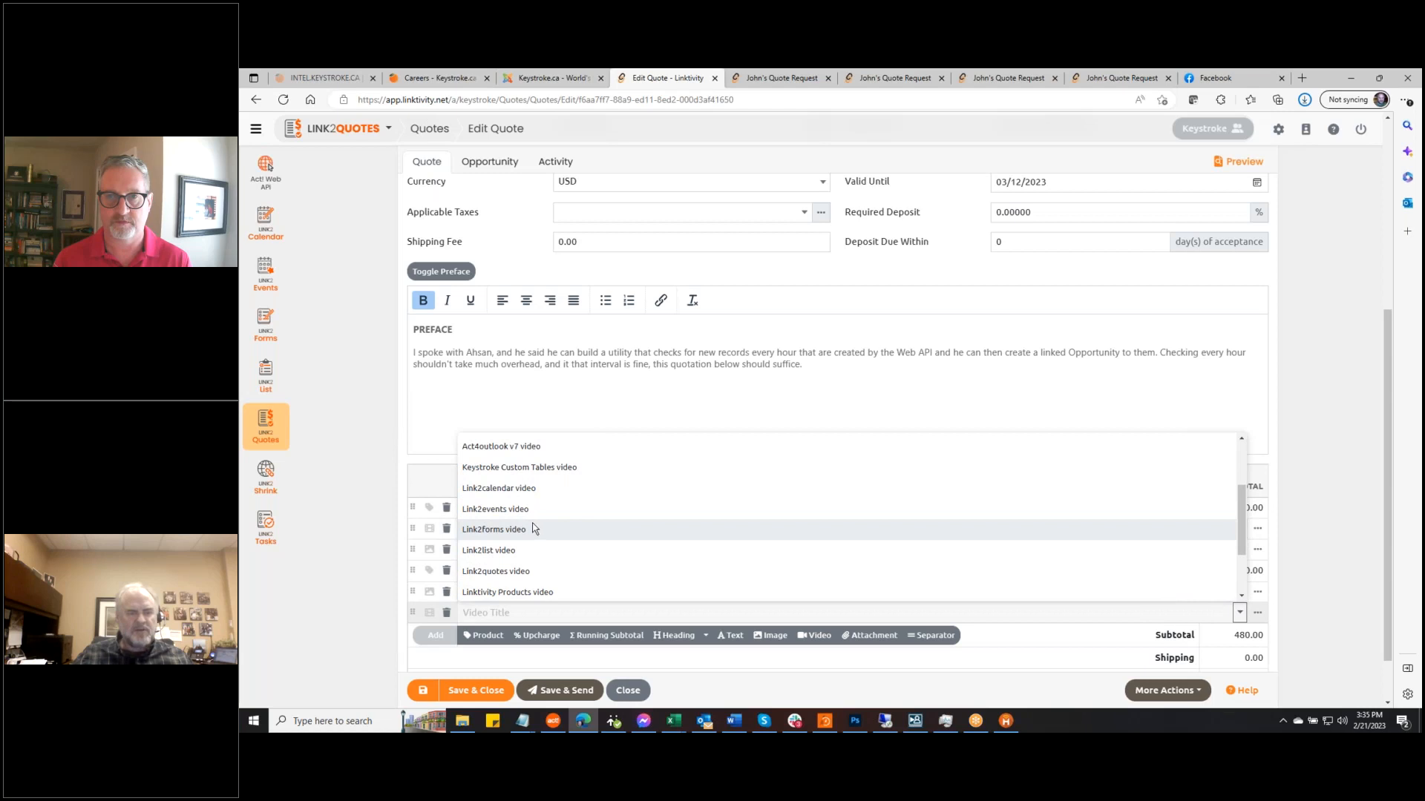
pyautogui.click(505, 573)
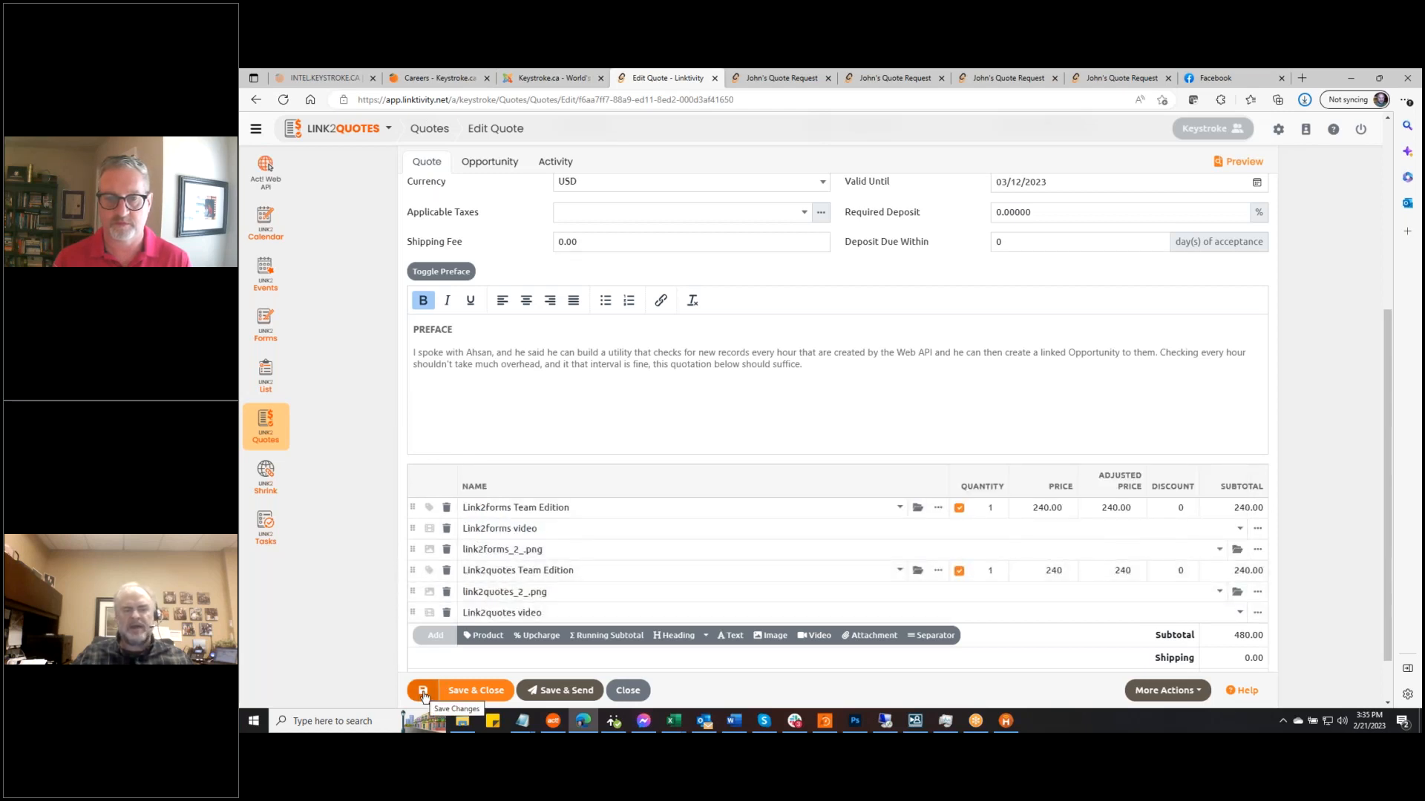
# Add a Link2forms video line under Link2forms Team Edition, delete the duplicate, and save the quote
pyautogui.click(814, 636)
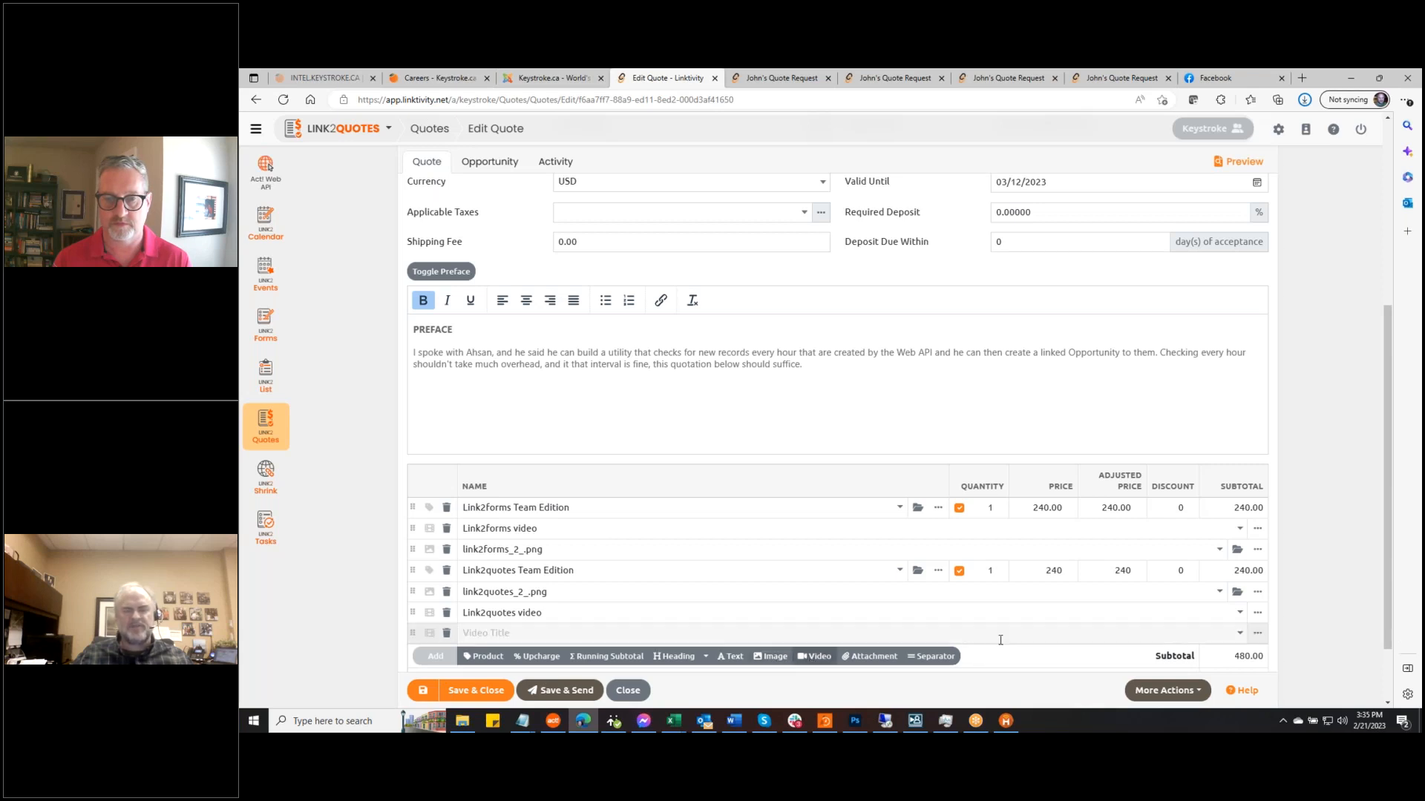
pyautogui.click(1241, 635)
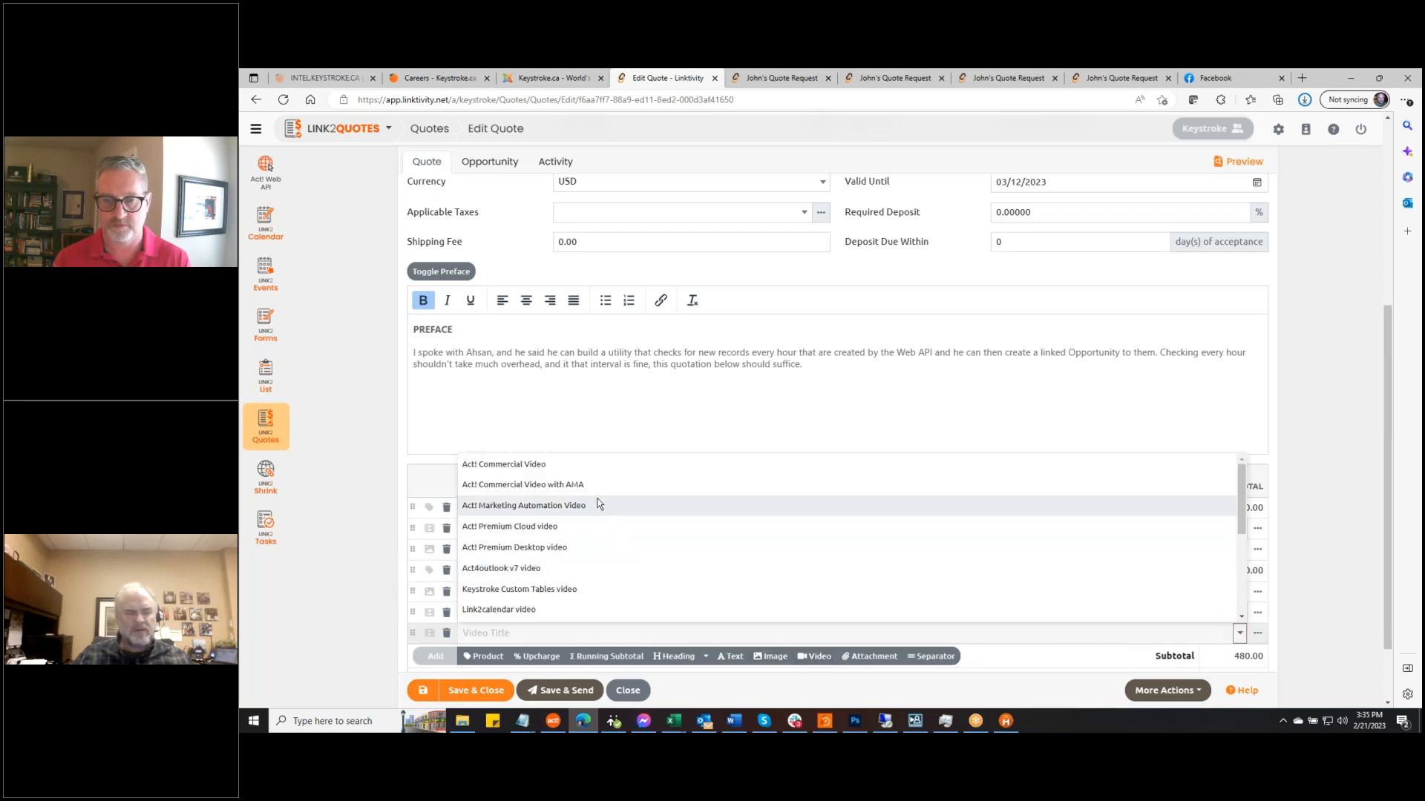
pyautogui.scroll(-3, 577, 544)
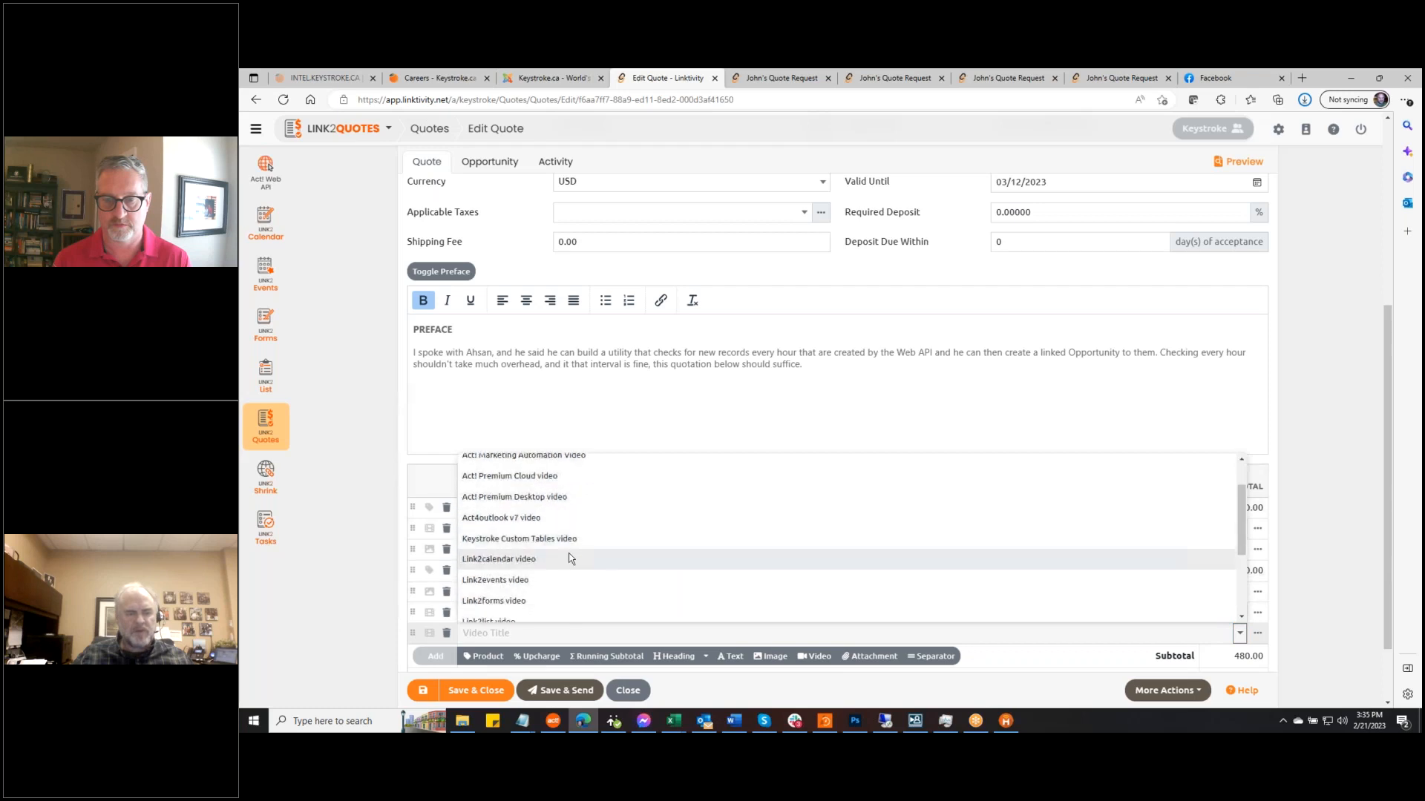
pyautogui.click(534, 602)
pyautogui.moveTo(413, 633); pyautogui.dragTo(413, 542)
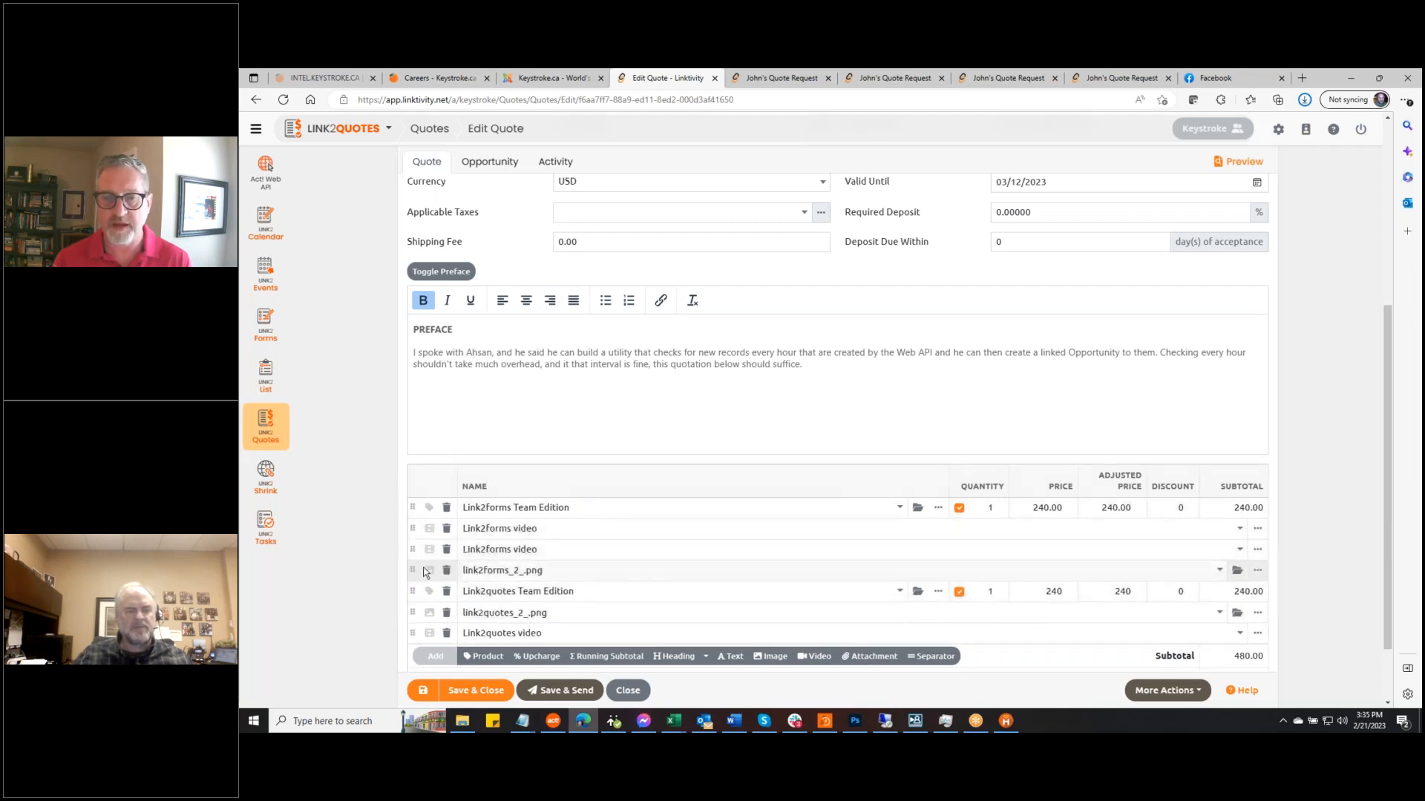
pyautogui.click(446, 549)
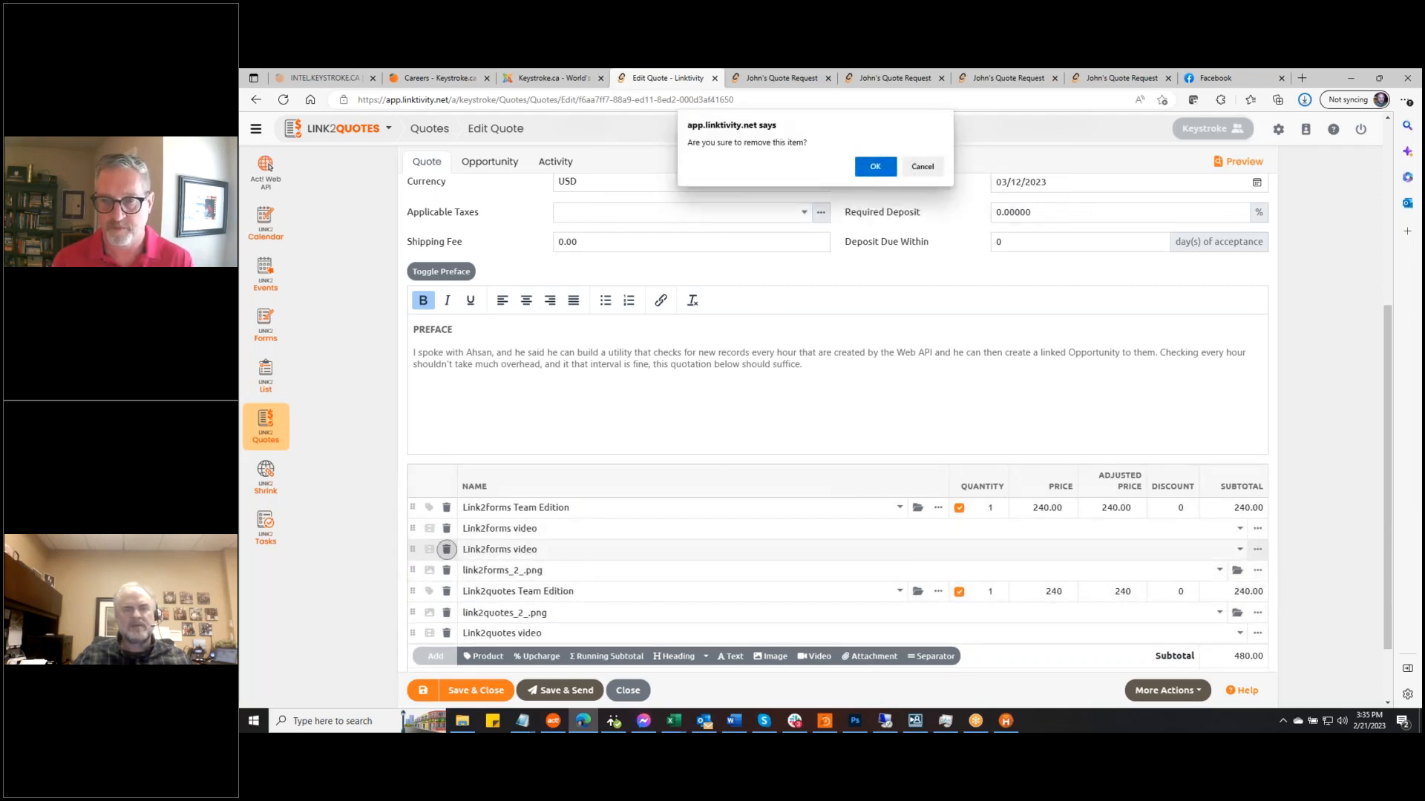
pyautogui.click(875, 167)
pyautogui.click(425, 691)
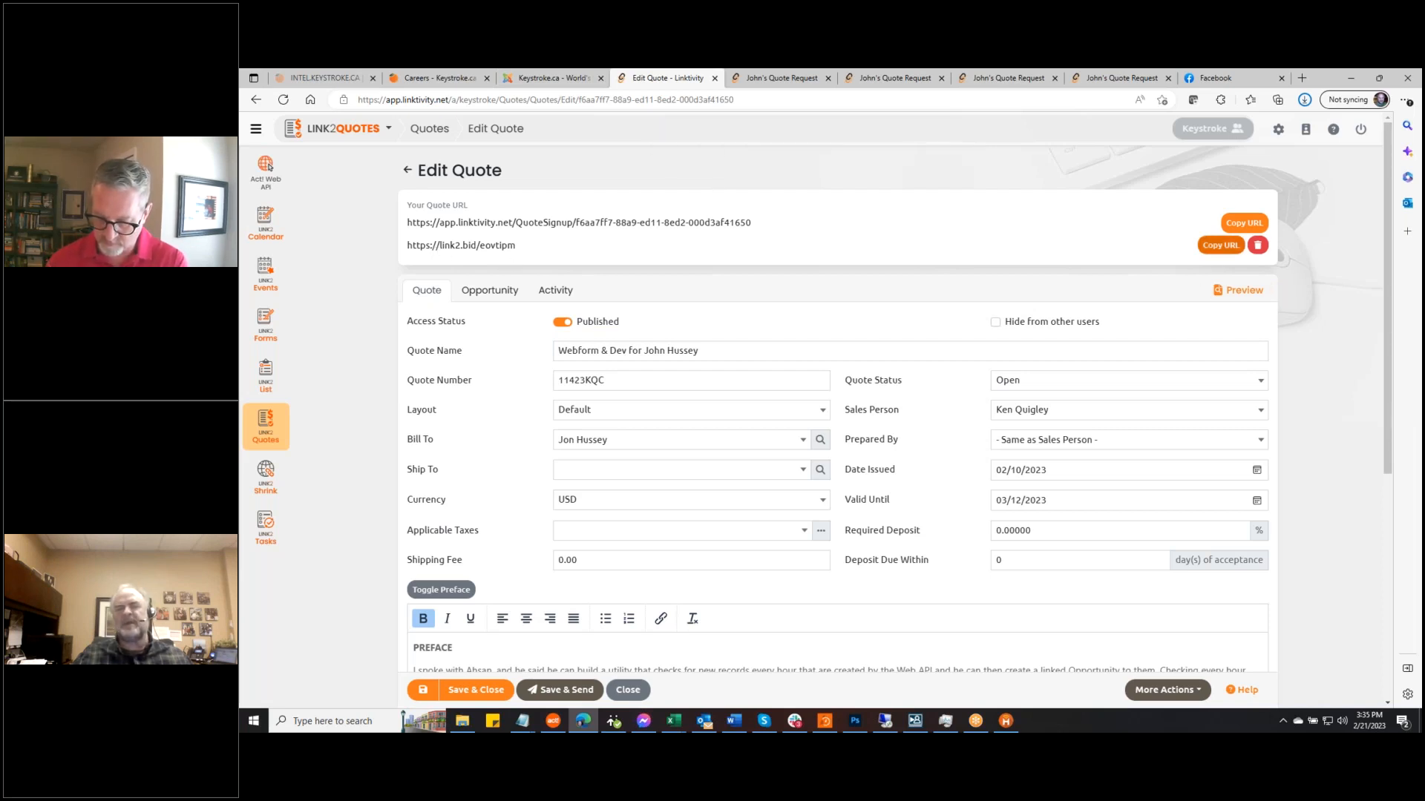
pyautogui.click(1243, 291)
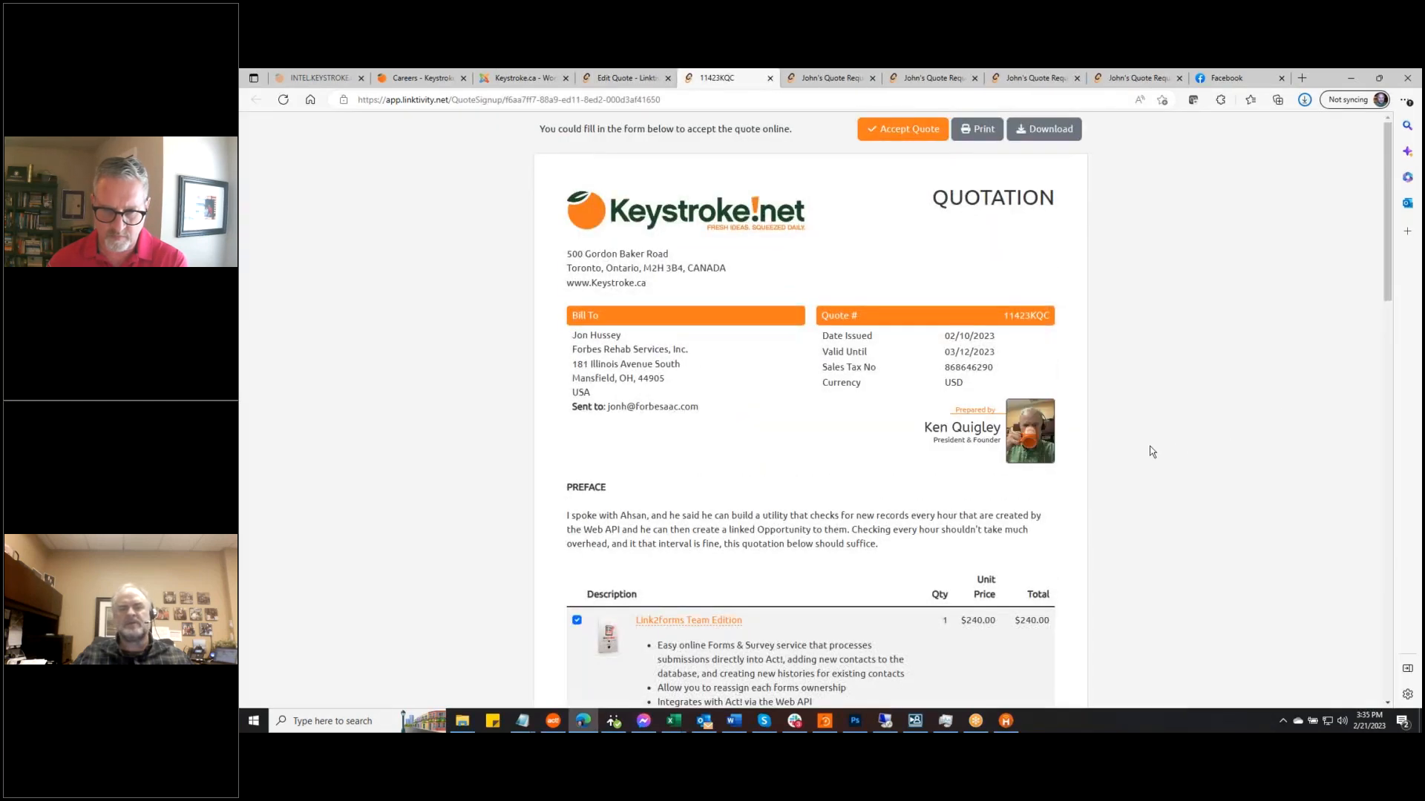
pyautogui.scroll(-3, 1177, 451)
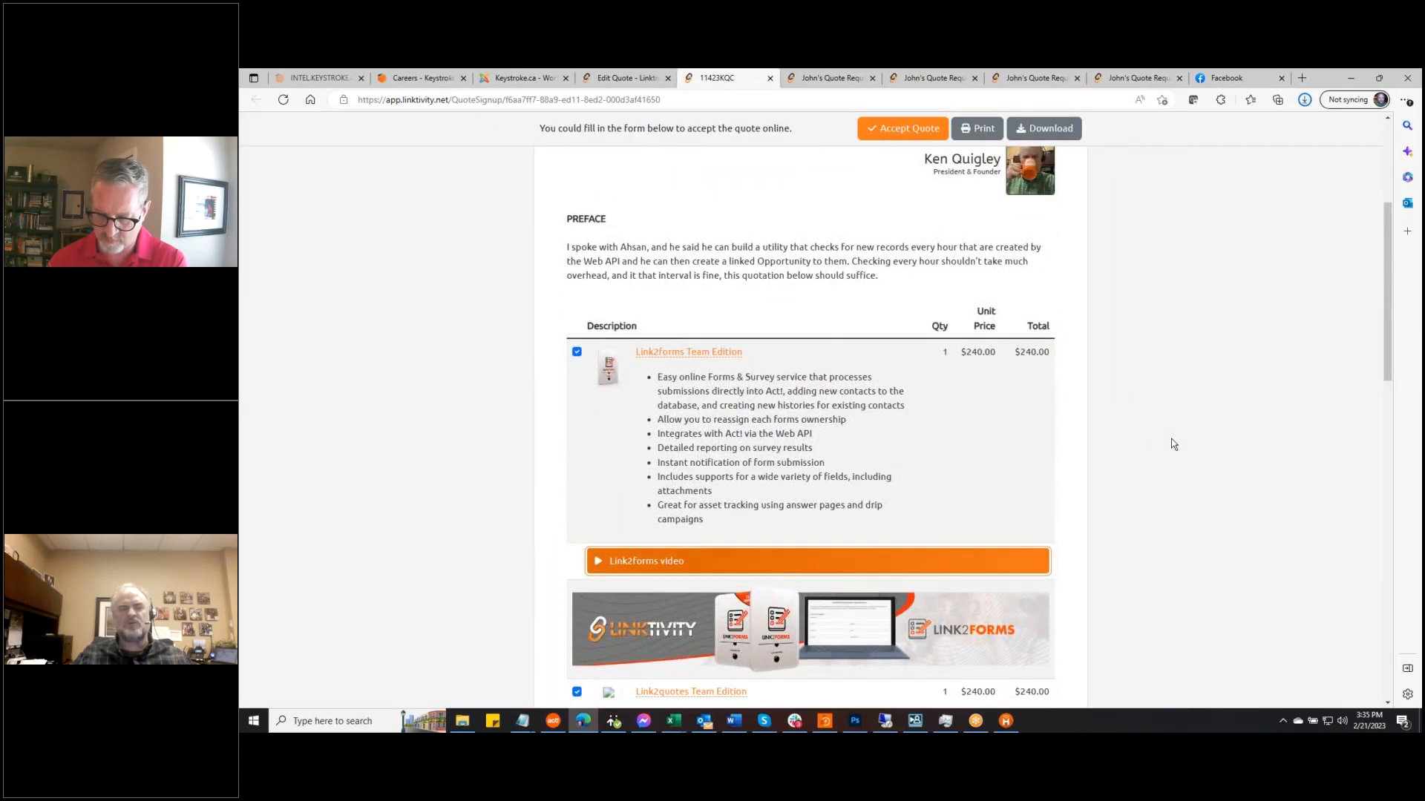
pyautogui.scroll(-1, 1171, 443)
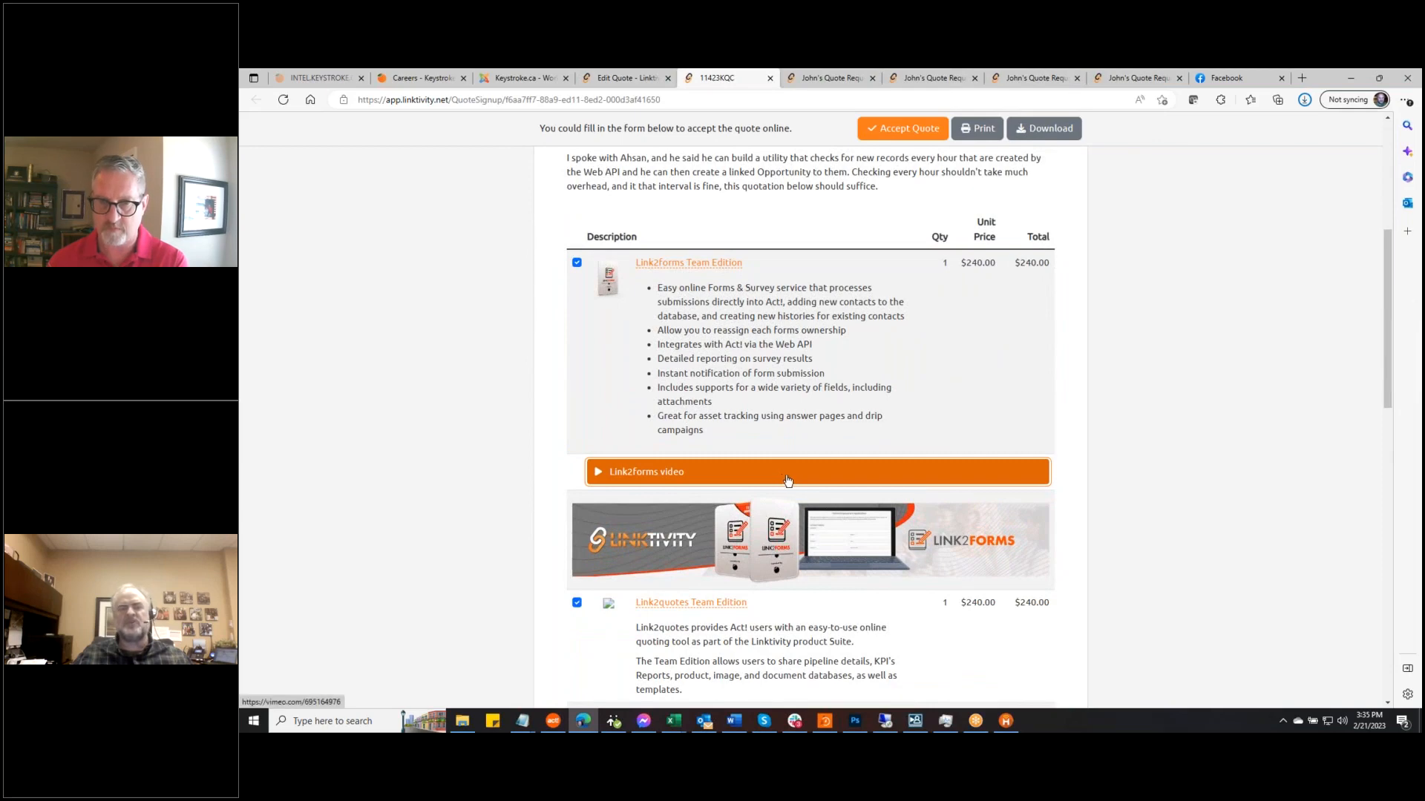
pyautogui.scroll(-2, 1113, 457)
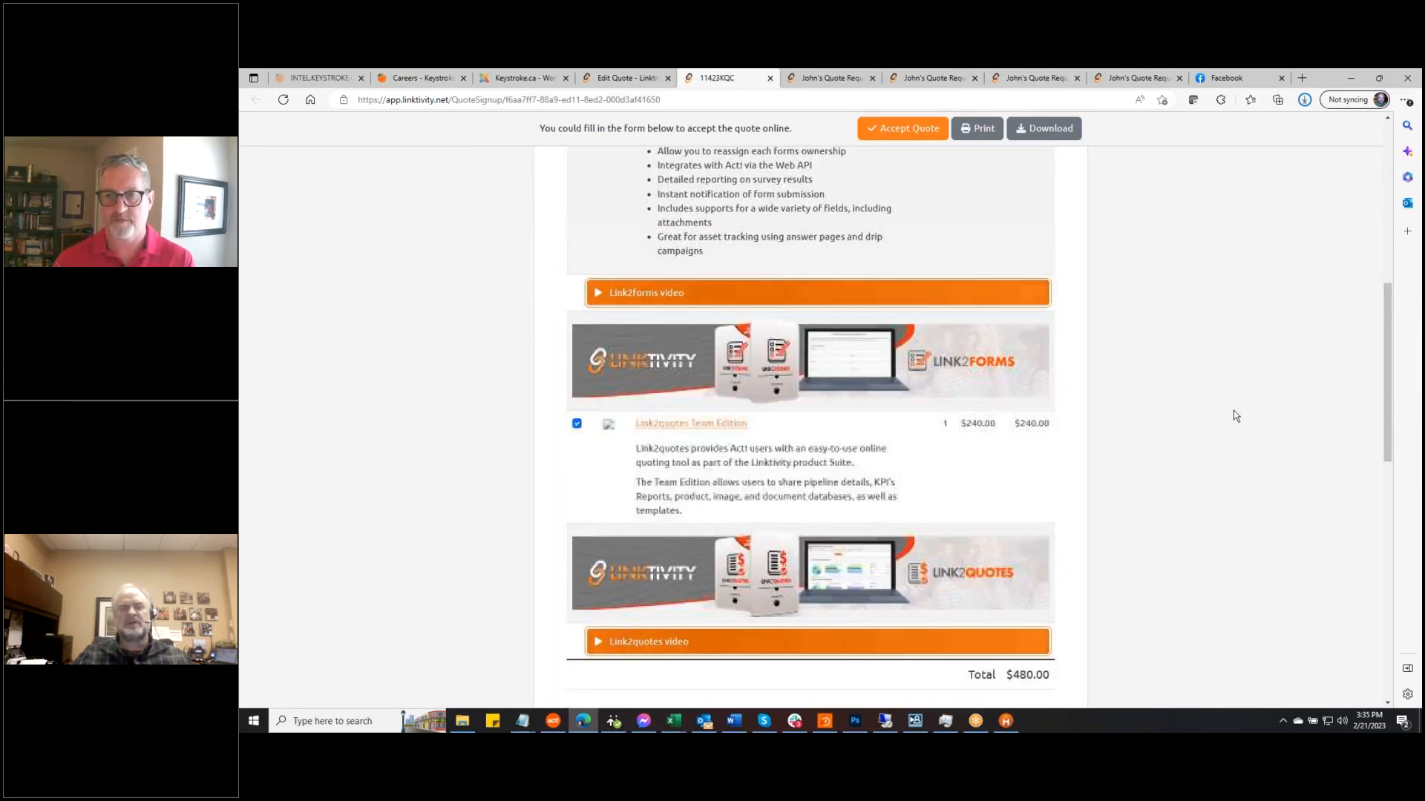
pyautogui.scroll(5, 1233, 411)
pyautogui.scroll(-3, 1233, 411)
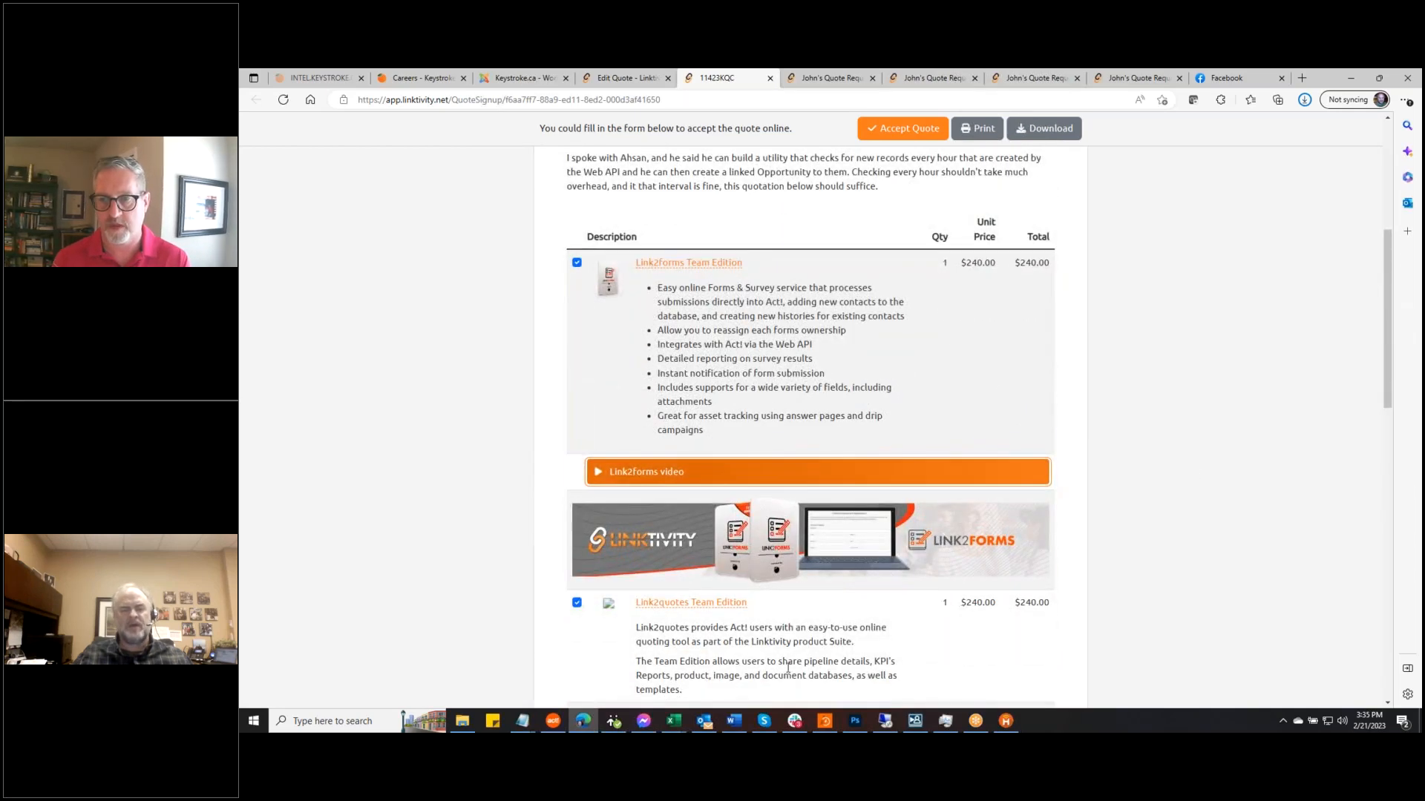
pyautogui.click(618, 81)
pyautogui.scroll(-5, 911, 389)
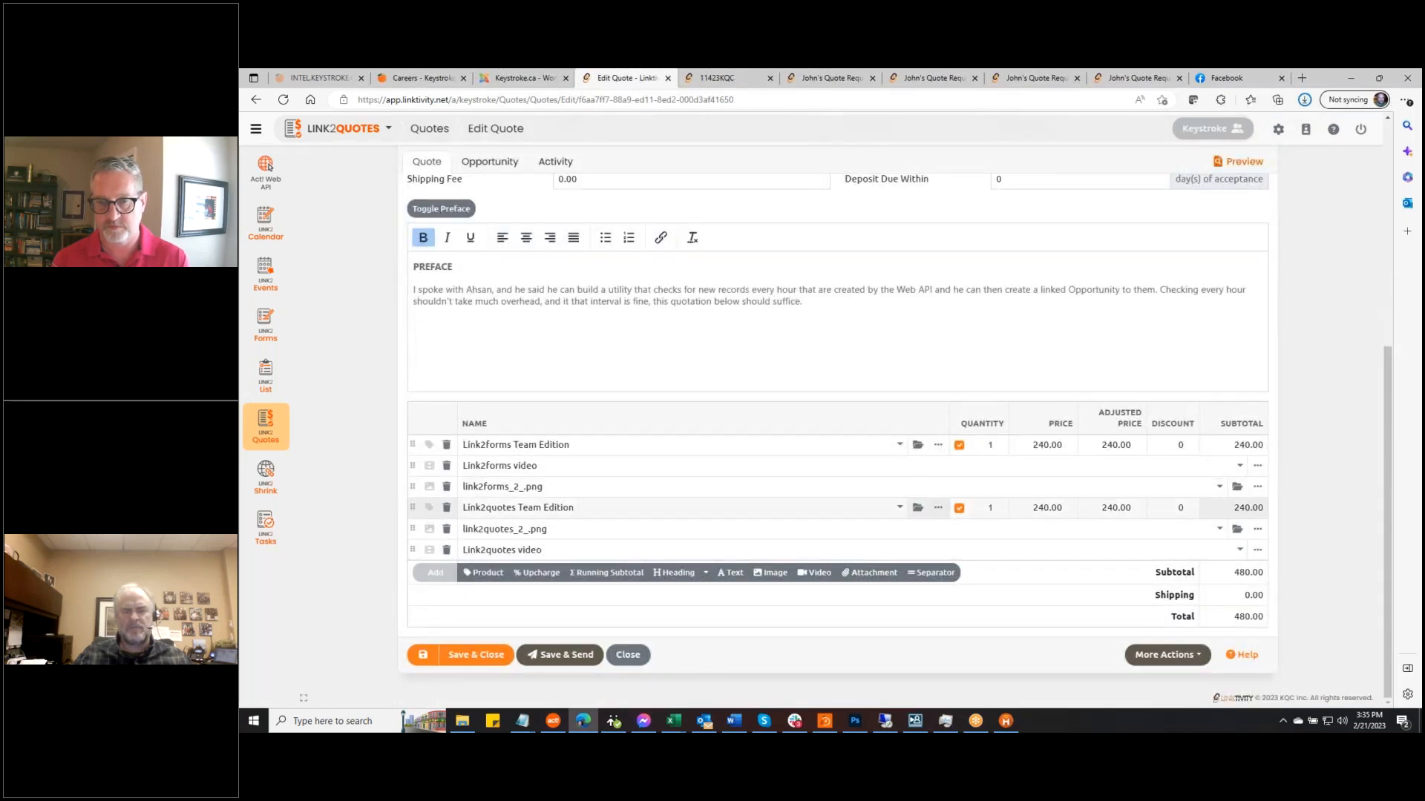
# Open the Link2quotes Team Edition line's details to check its image URL, then go to the Keystroke careers page
pyautogui.click(938, 509)
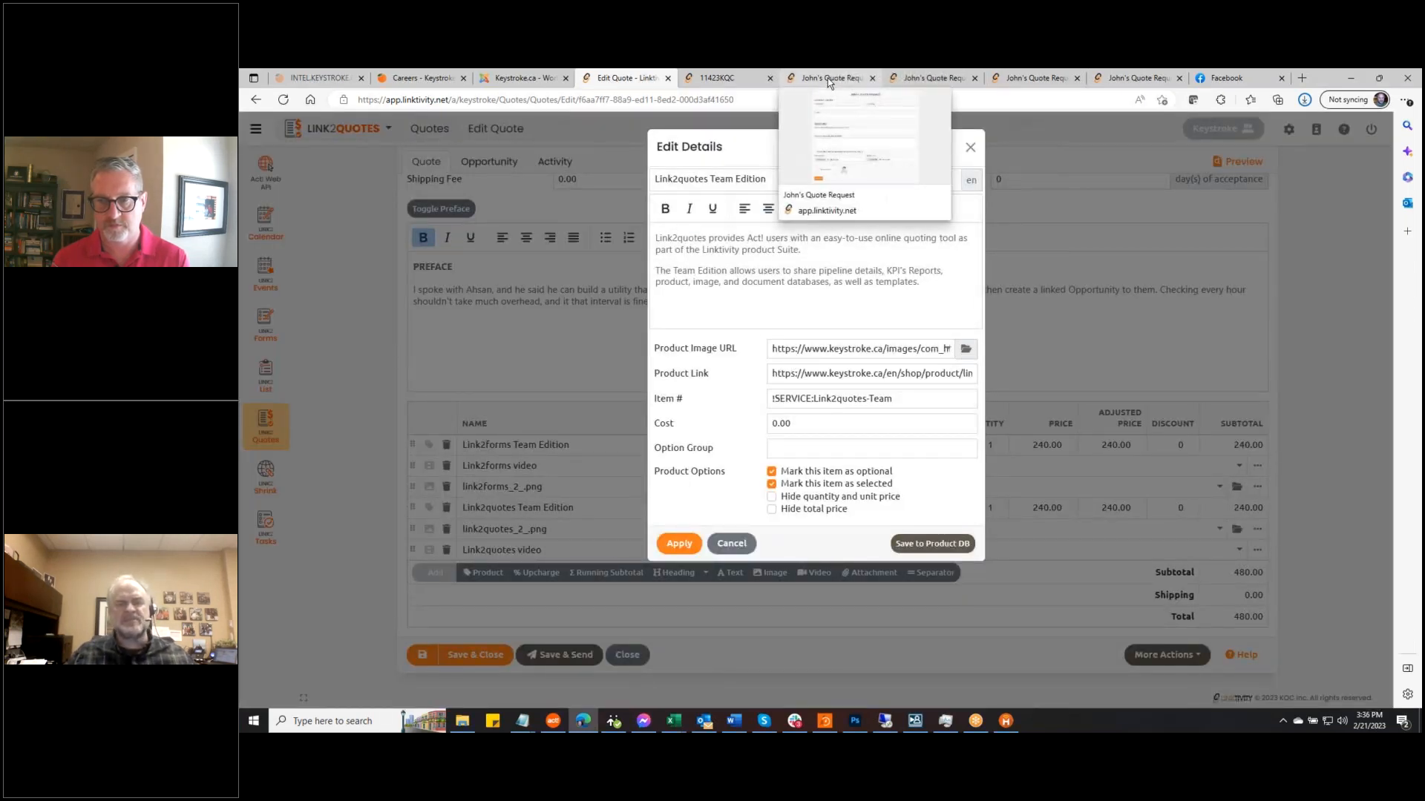
pyautogui.click(906, 351)
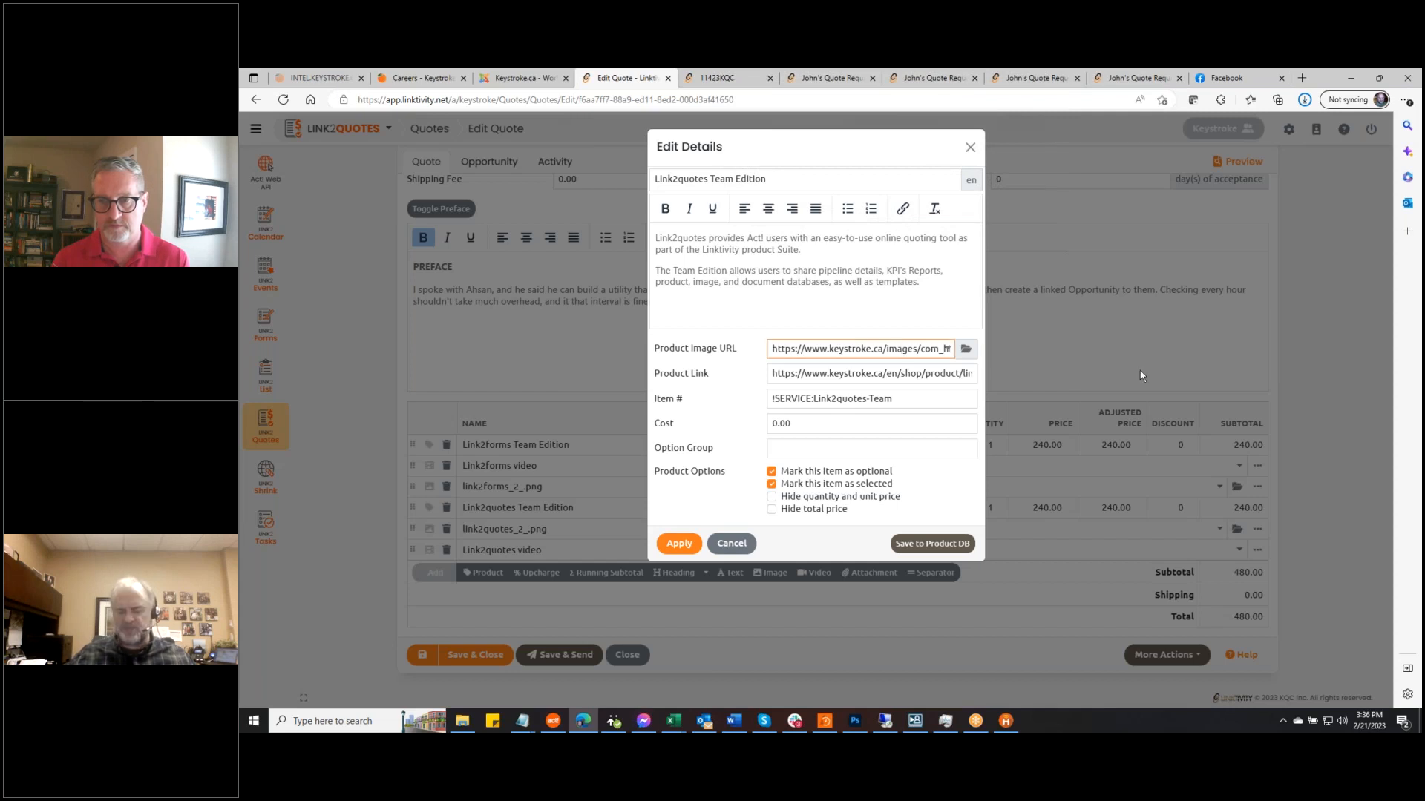
pyautogui.press('End')
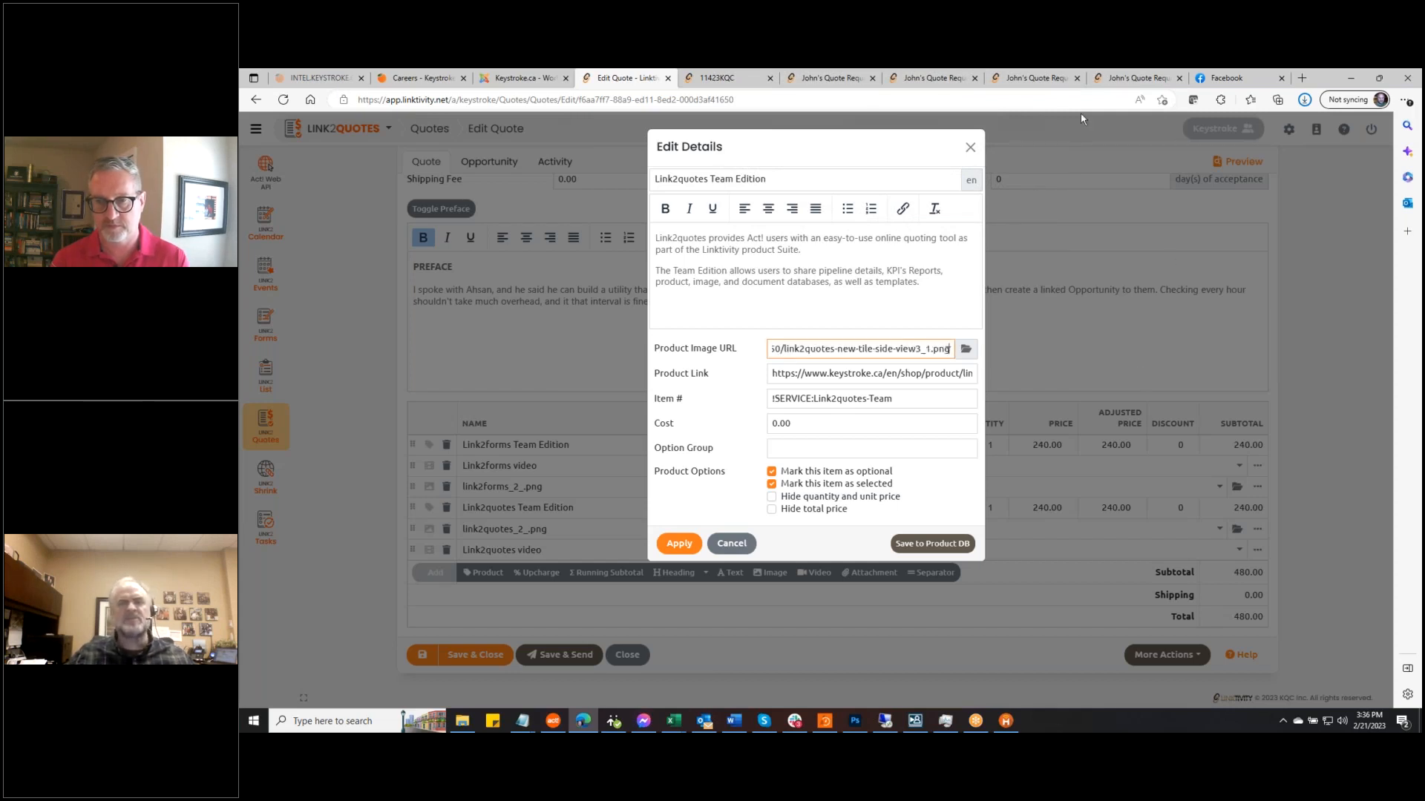
pyautogui.click(395, 79)
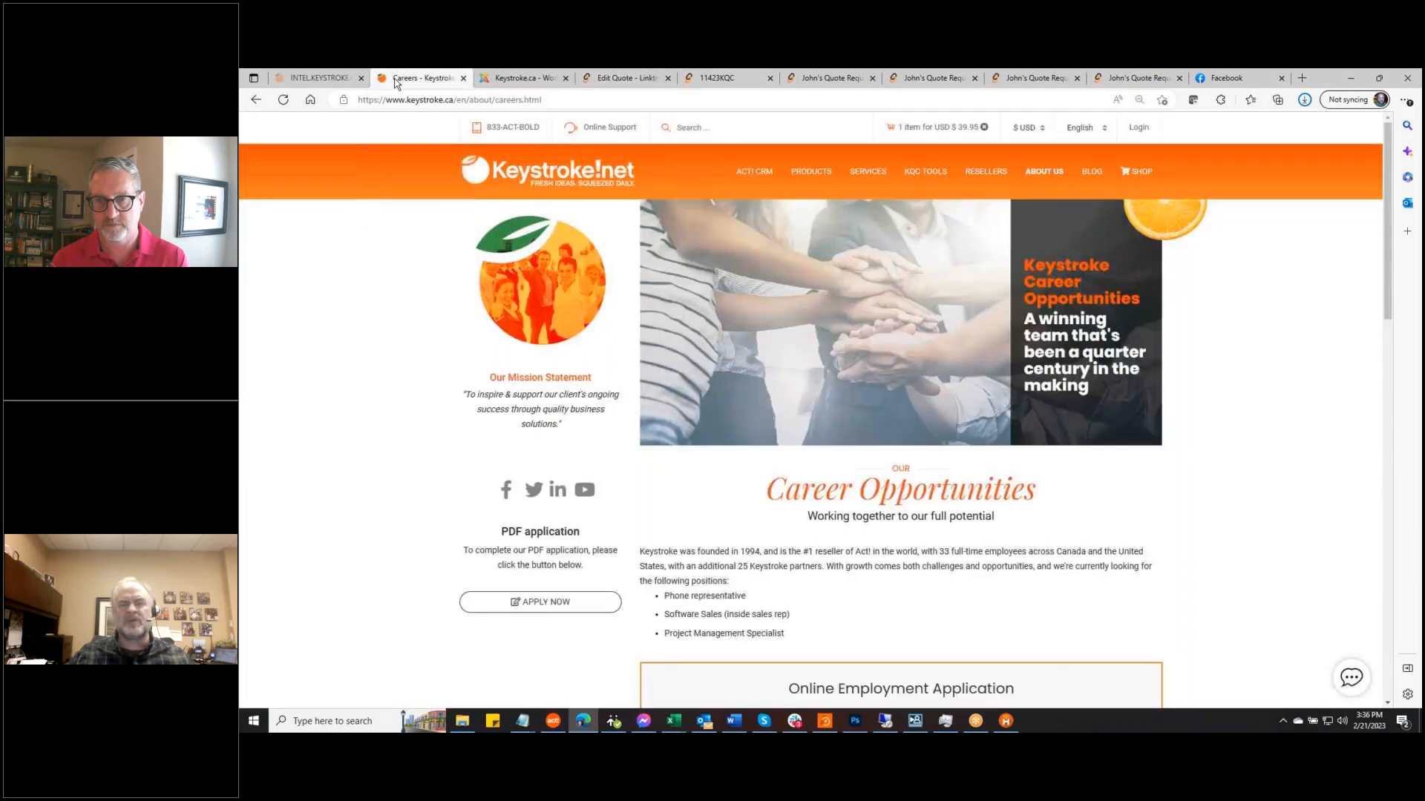
# Search the Keystroke shop for 'link2quotes' and copy the Link2quotes product image link
pyautogui.click(1149, 177)
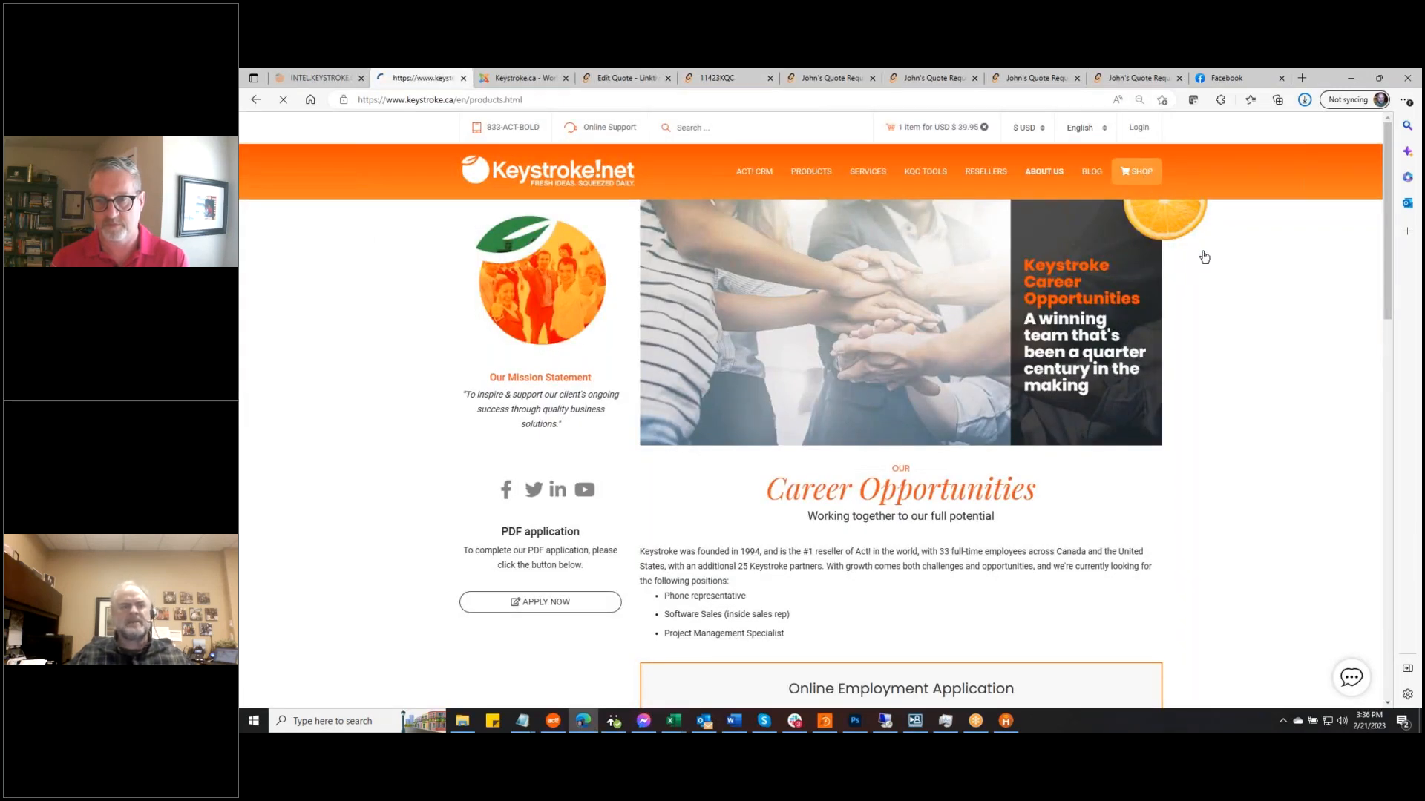
pyautogui.click(758, 473)
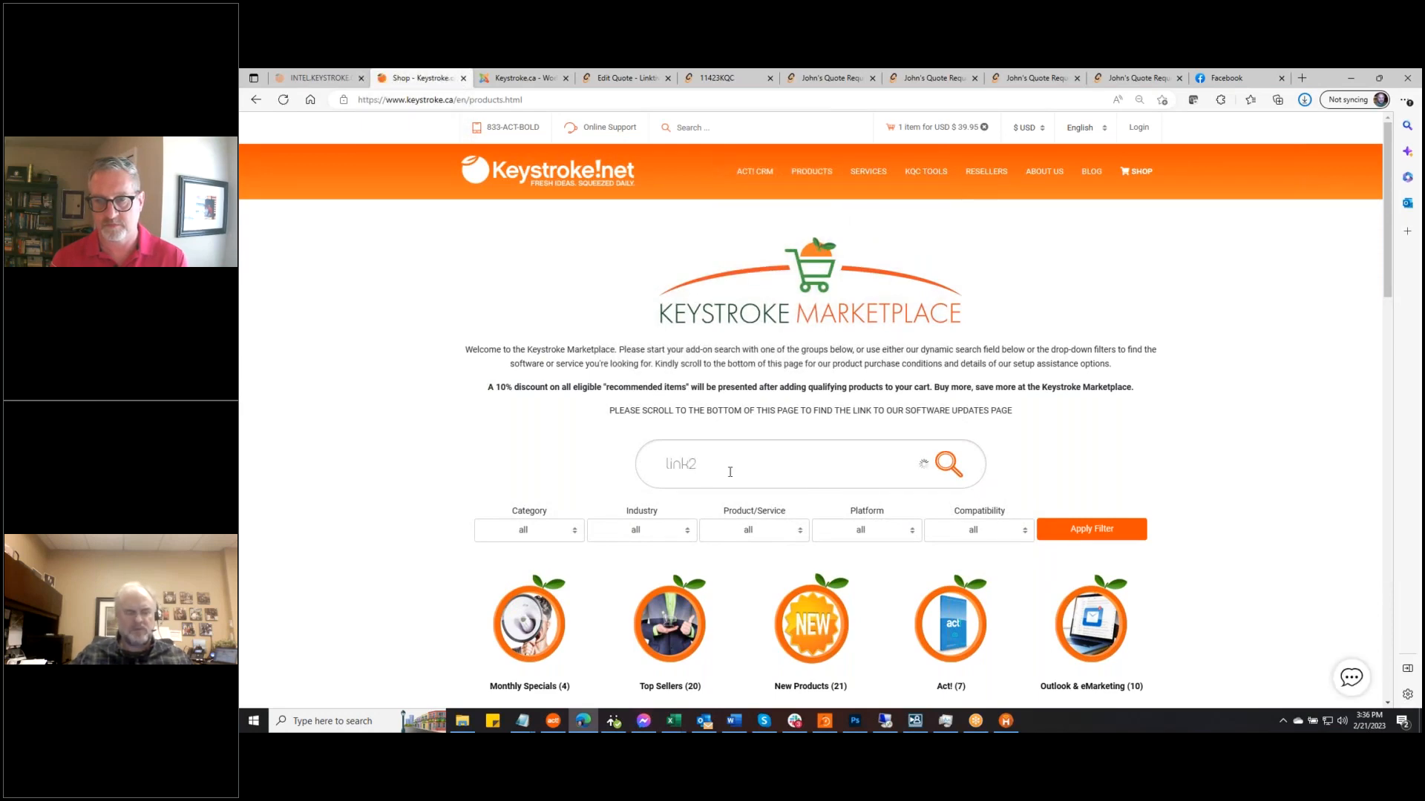
pyautogui.write('link2quotes')
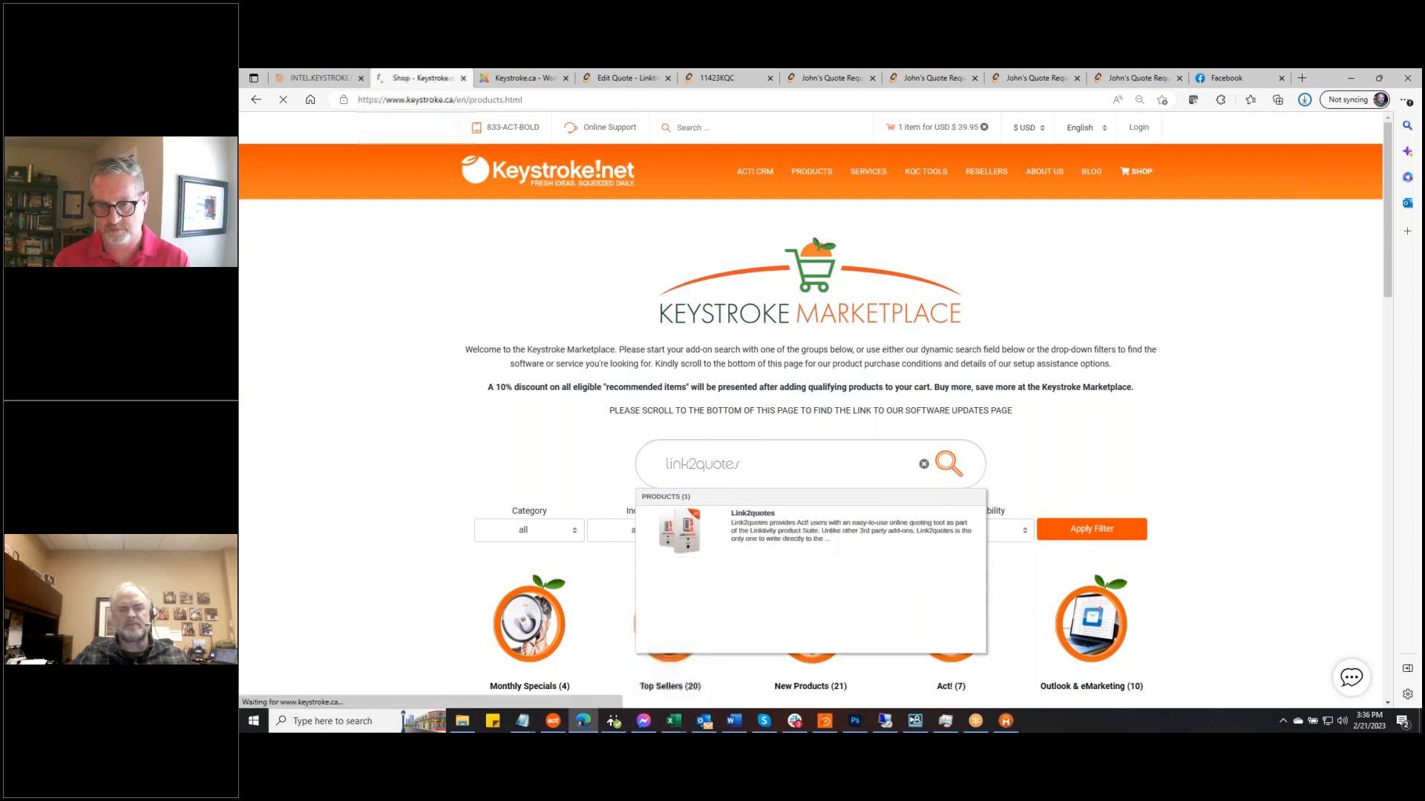
pyautogui.click(801, 521)
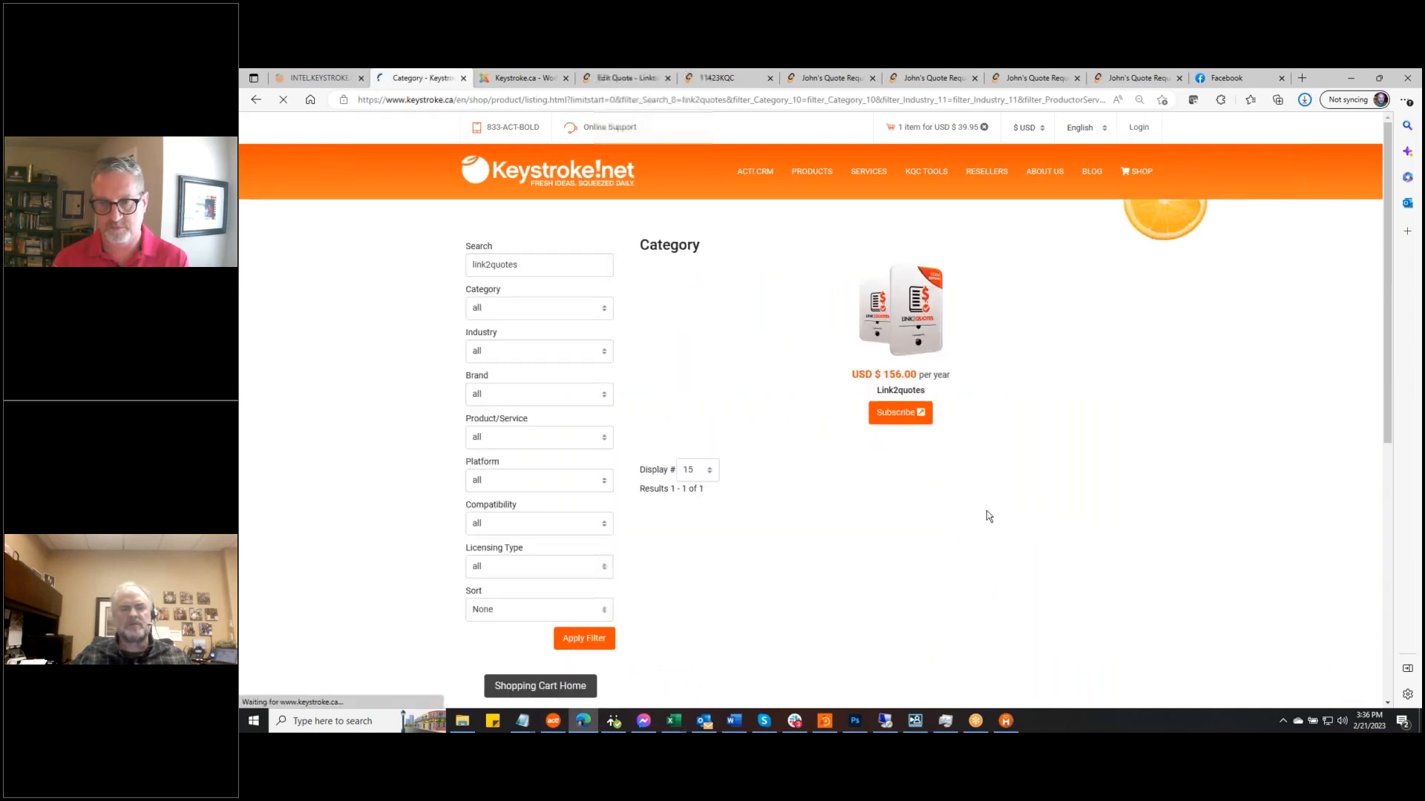
pyautogui.rightClick(913, 310)
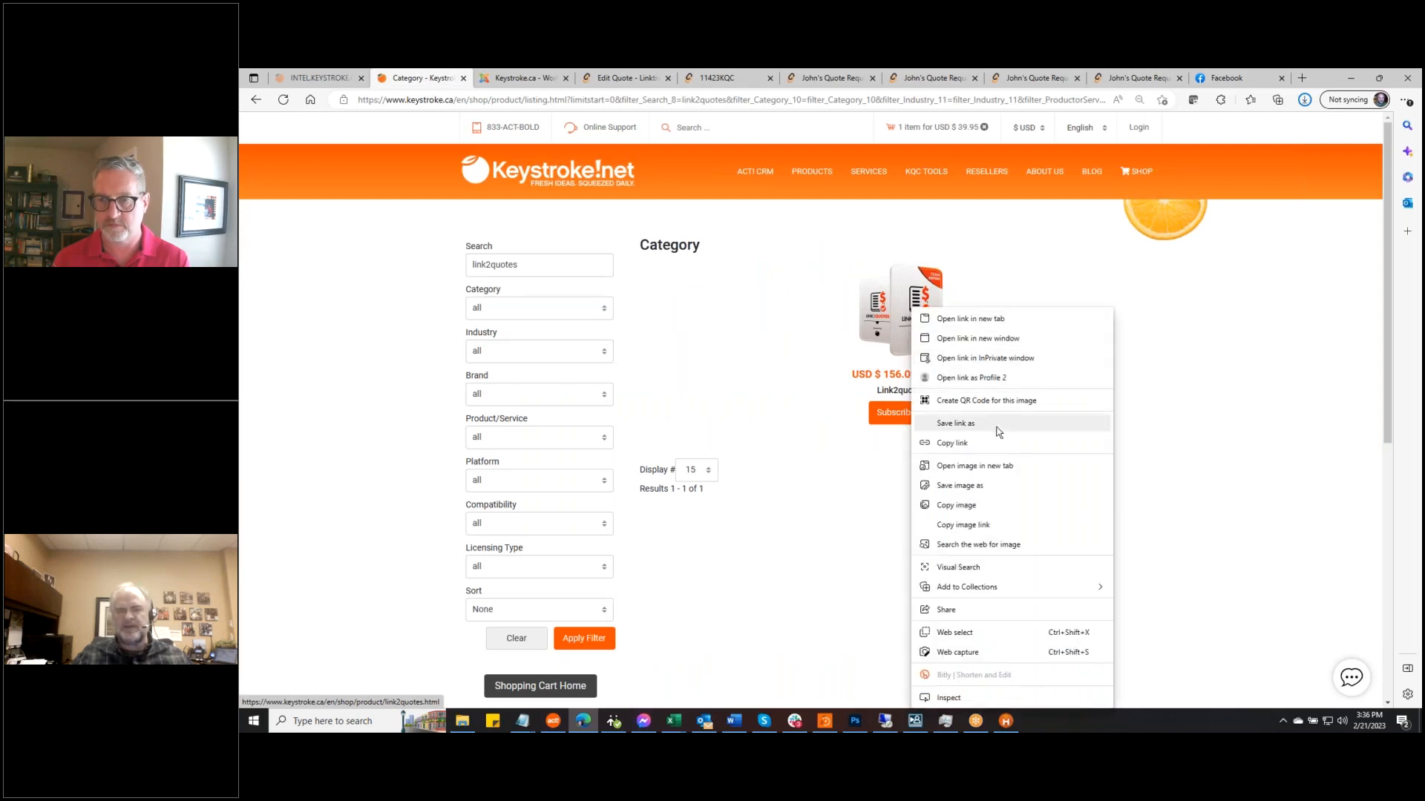
pyautogui.click(1008, 528)
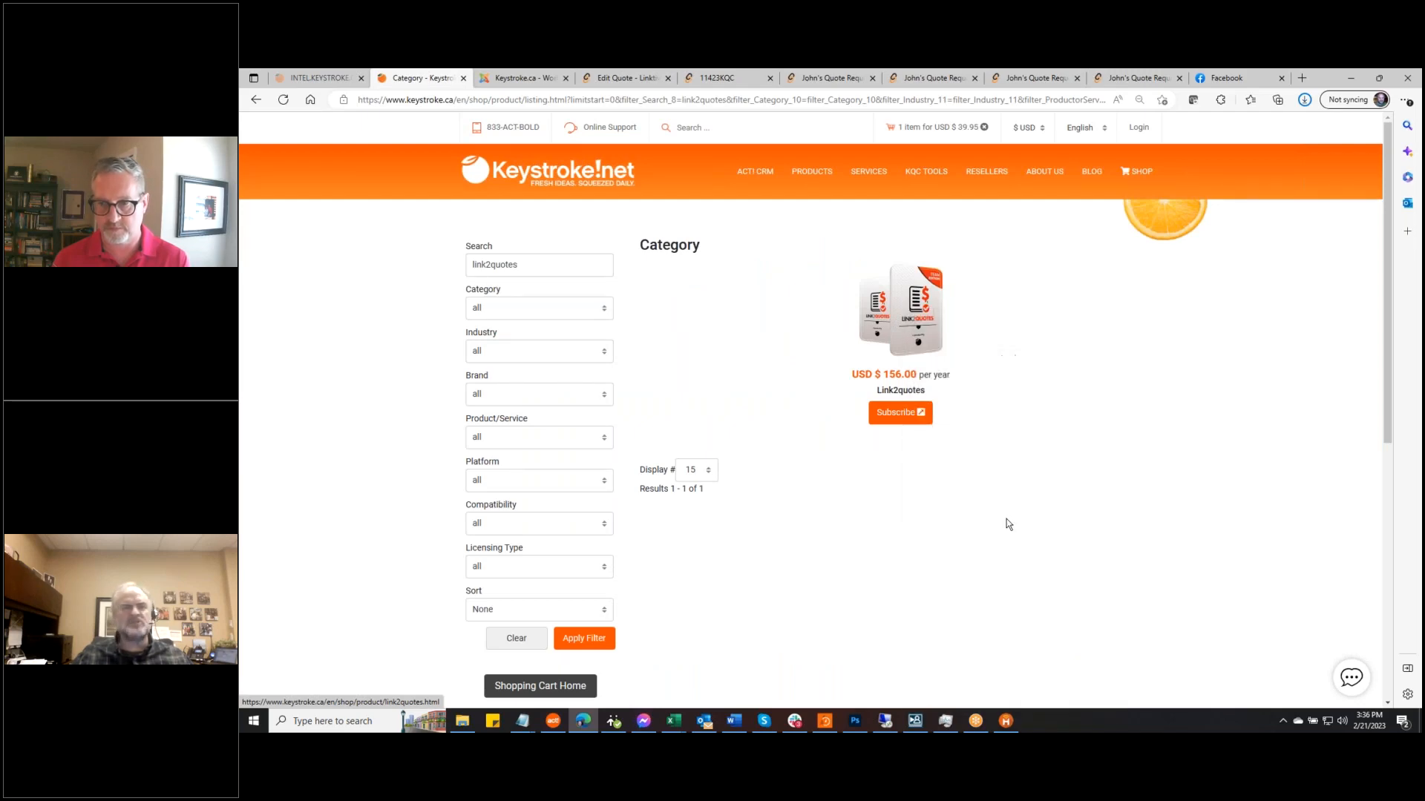
# Paste the copied link as the Product Image URL, save it to the product database, and apply
pyautogui.click(629, 80)
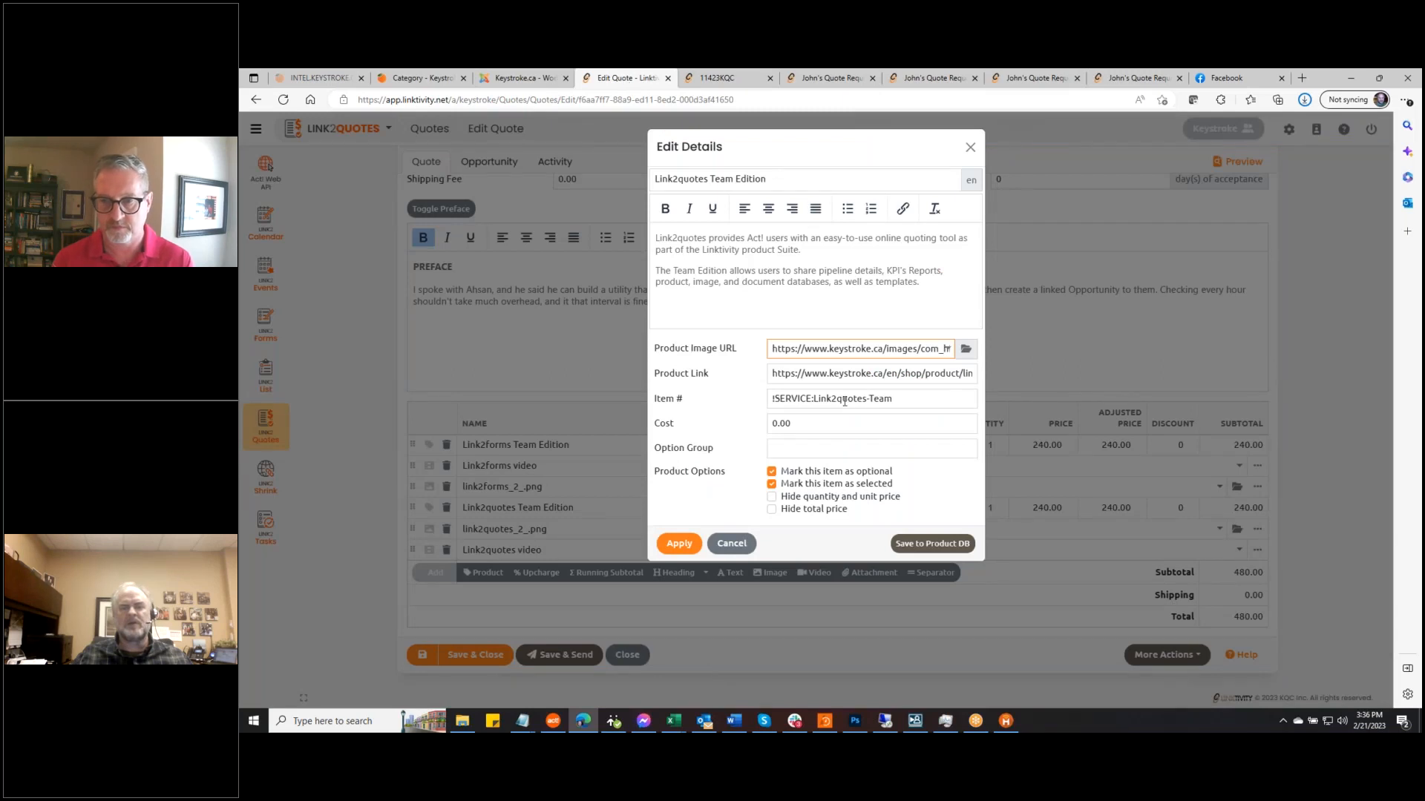
pyautogui.hotkey('ctrl', 'a')
pyautogui.hotkey('ctrl', 'v')
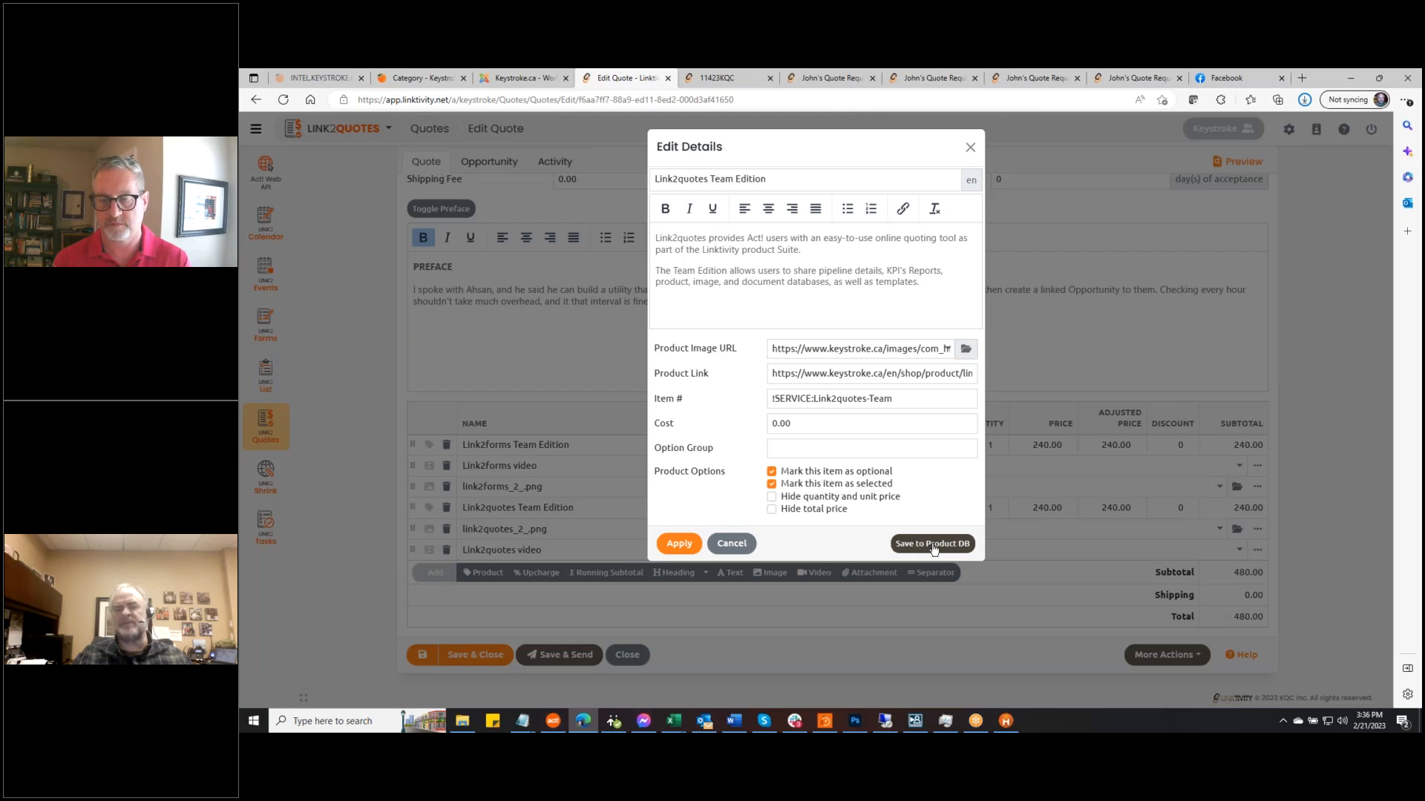
pyautogui.click(934, 544)
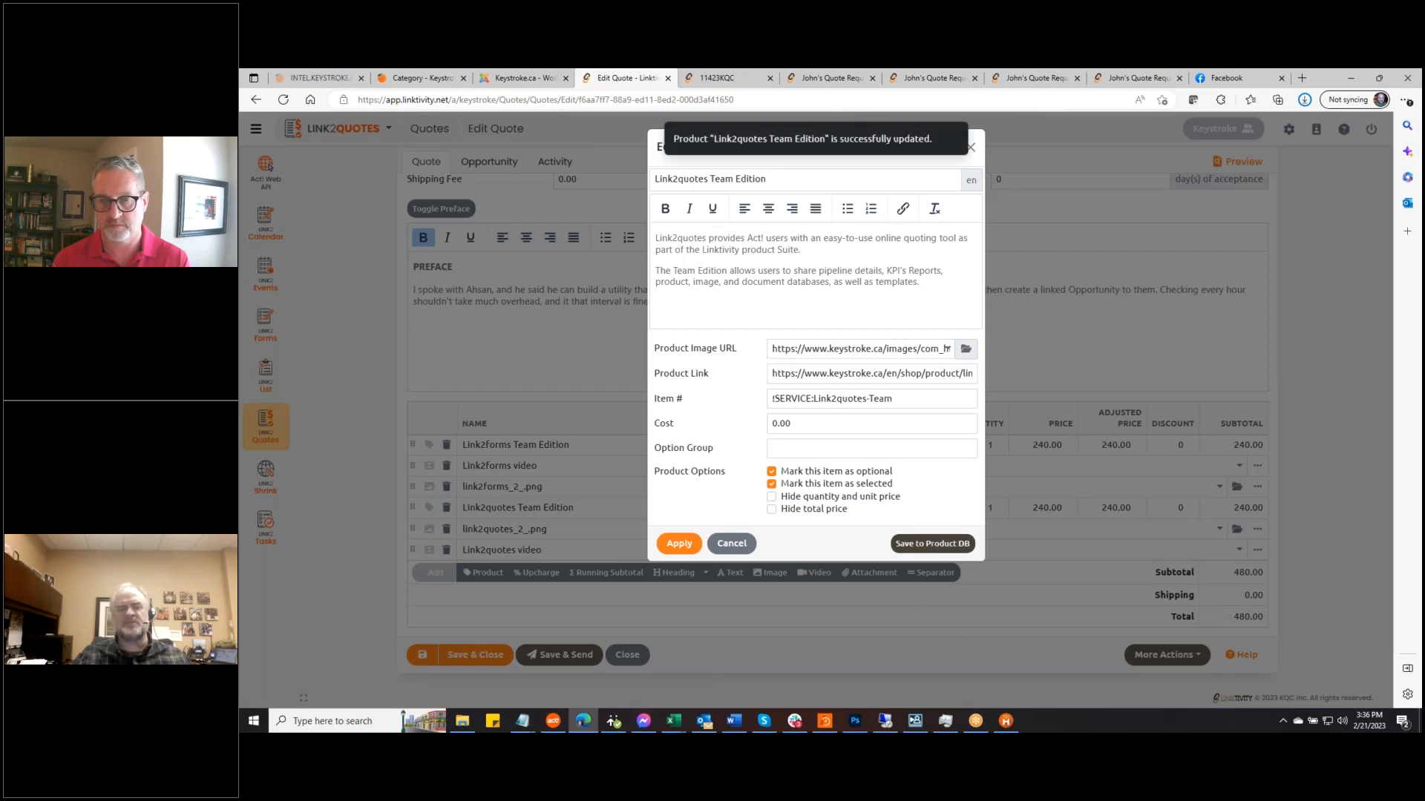
pyautogui.click(679, 545)
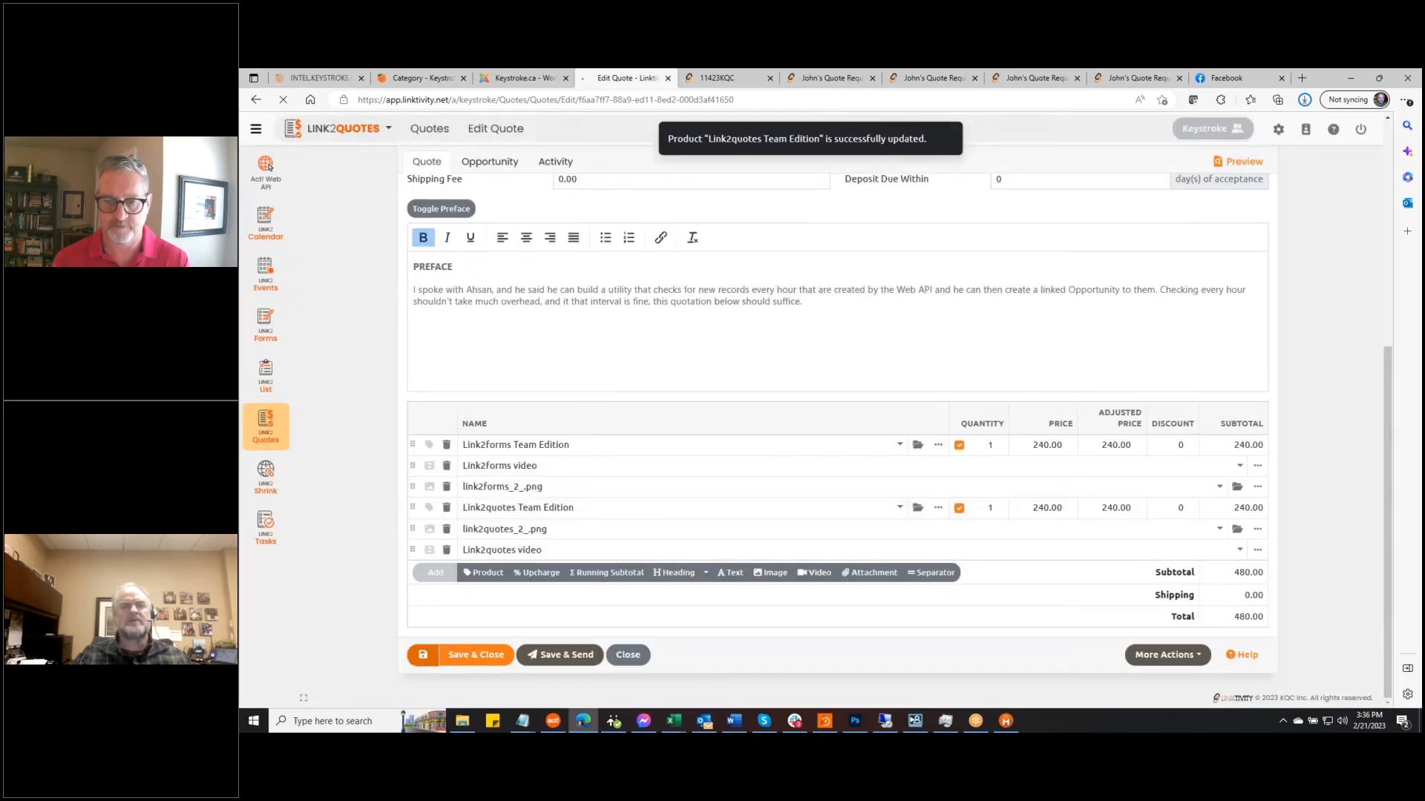
pyautogui.moveTo(731, 82)
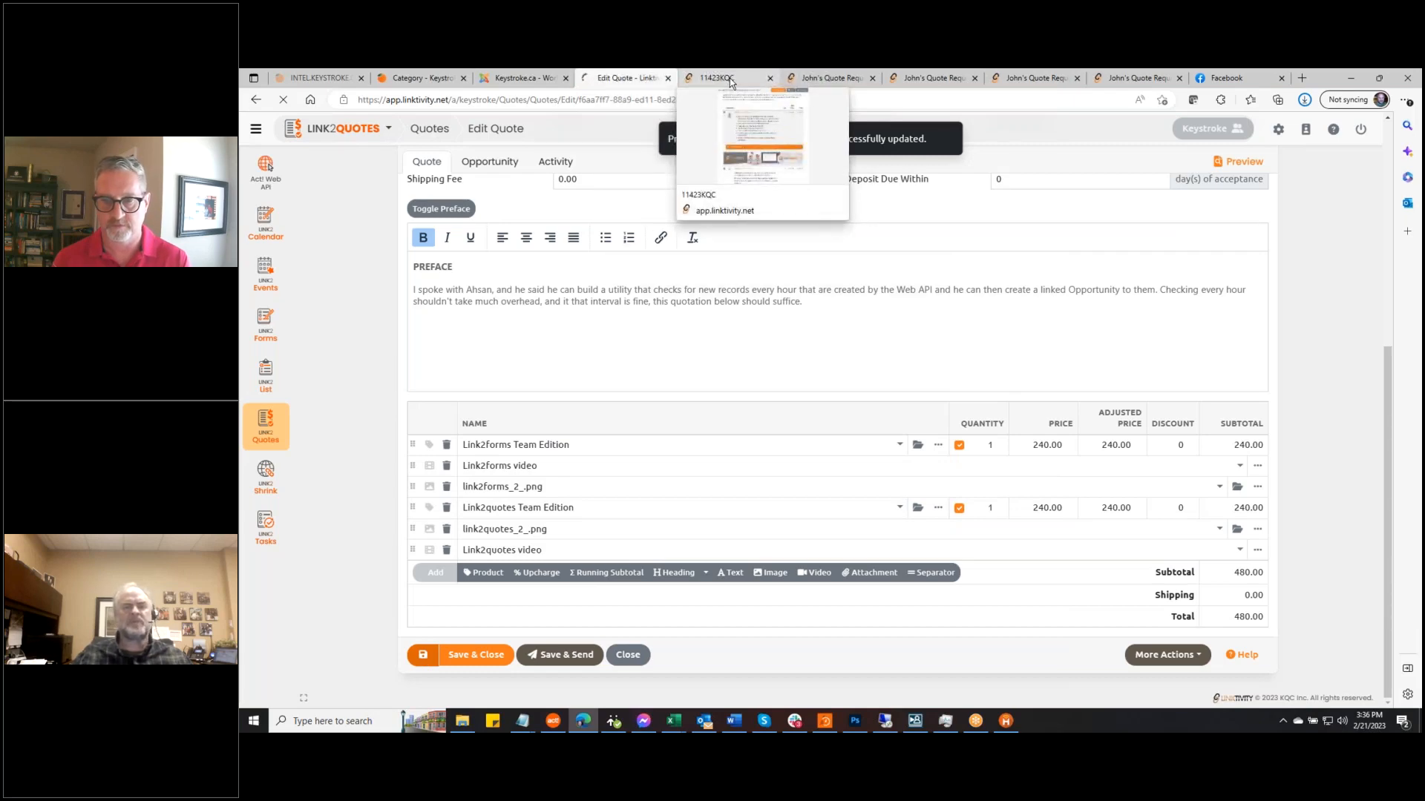
pyautogui.click(731, 79)
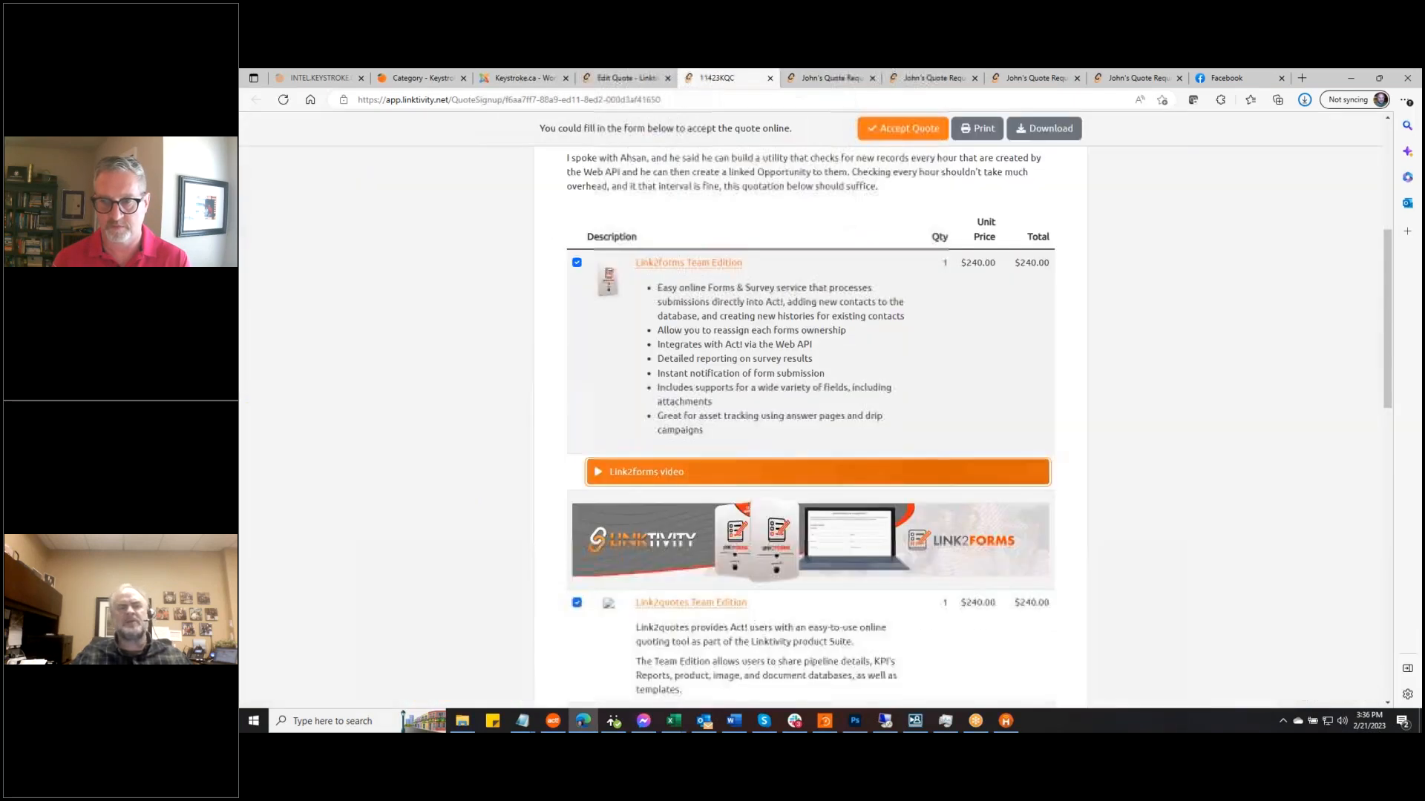
pyautogui.click(282, 100)
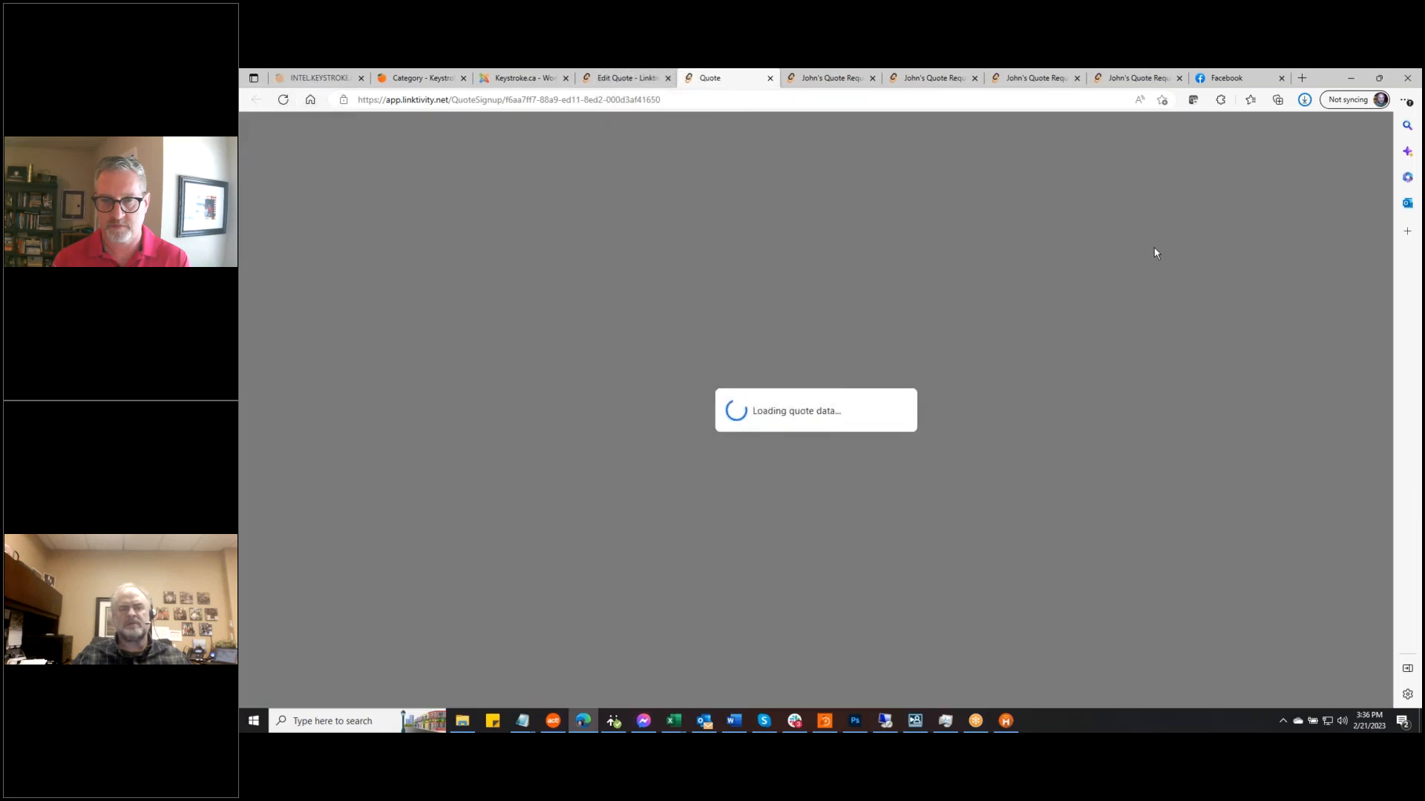
pyautogui.scroll(-5, 1151, 289)
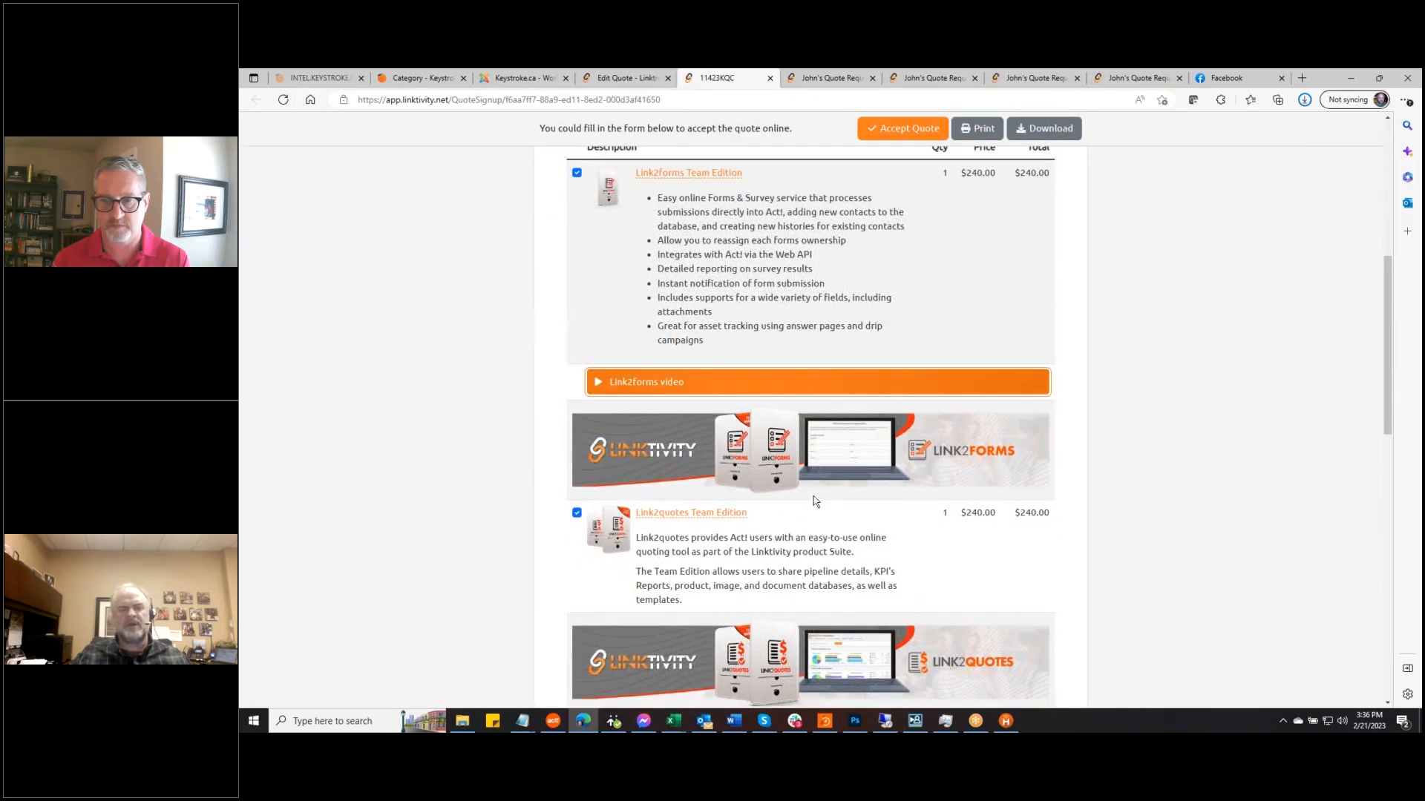
pyautogui.click(577, 513)
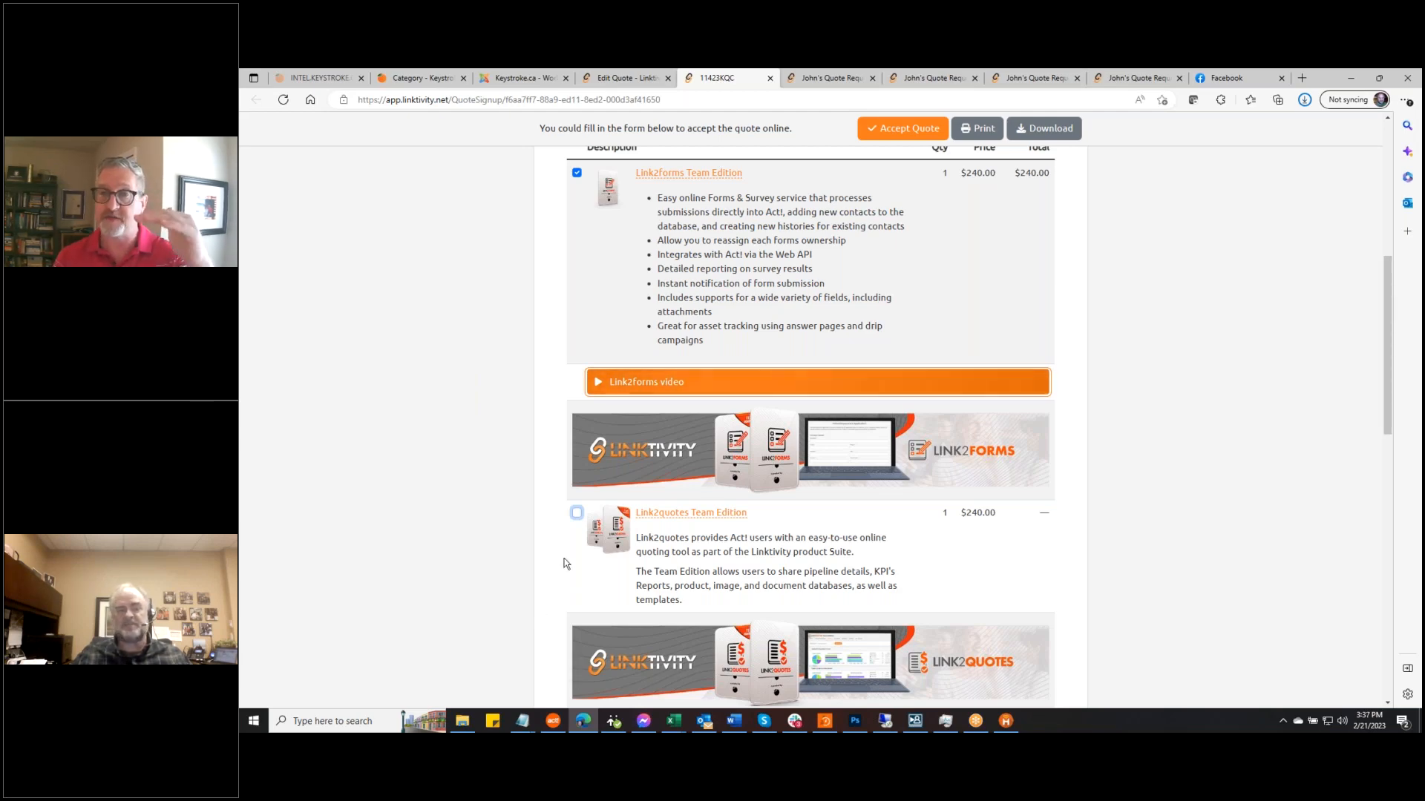
pyautogui.click(577, 514)
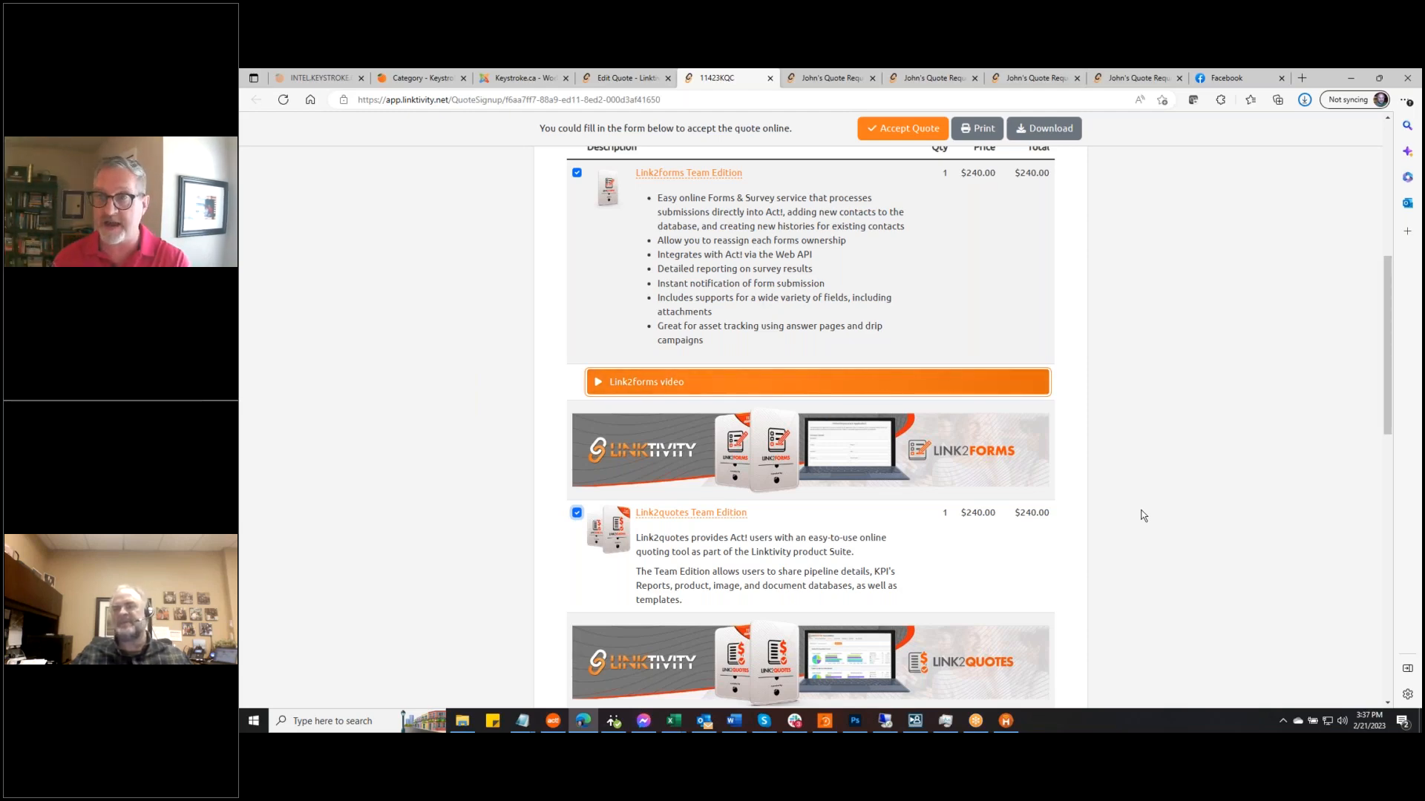
pyautogui.scroll(-2, 1121, 507)
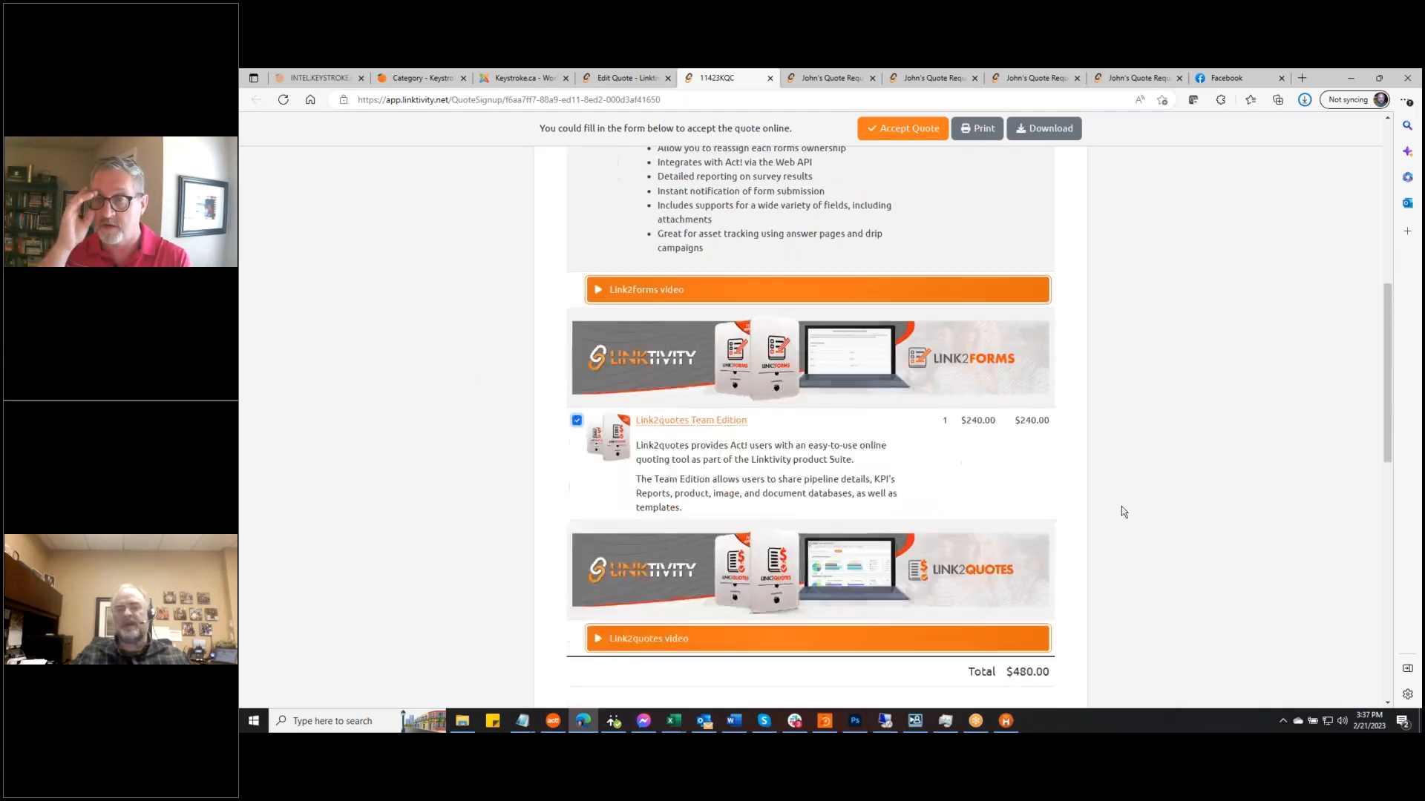
pyautogui.scroll(1, 1121, 506)
pyautogui.scroll(1, 1122, 509)
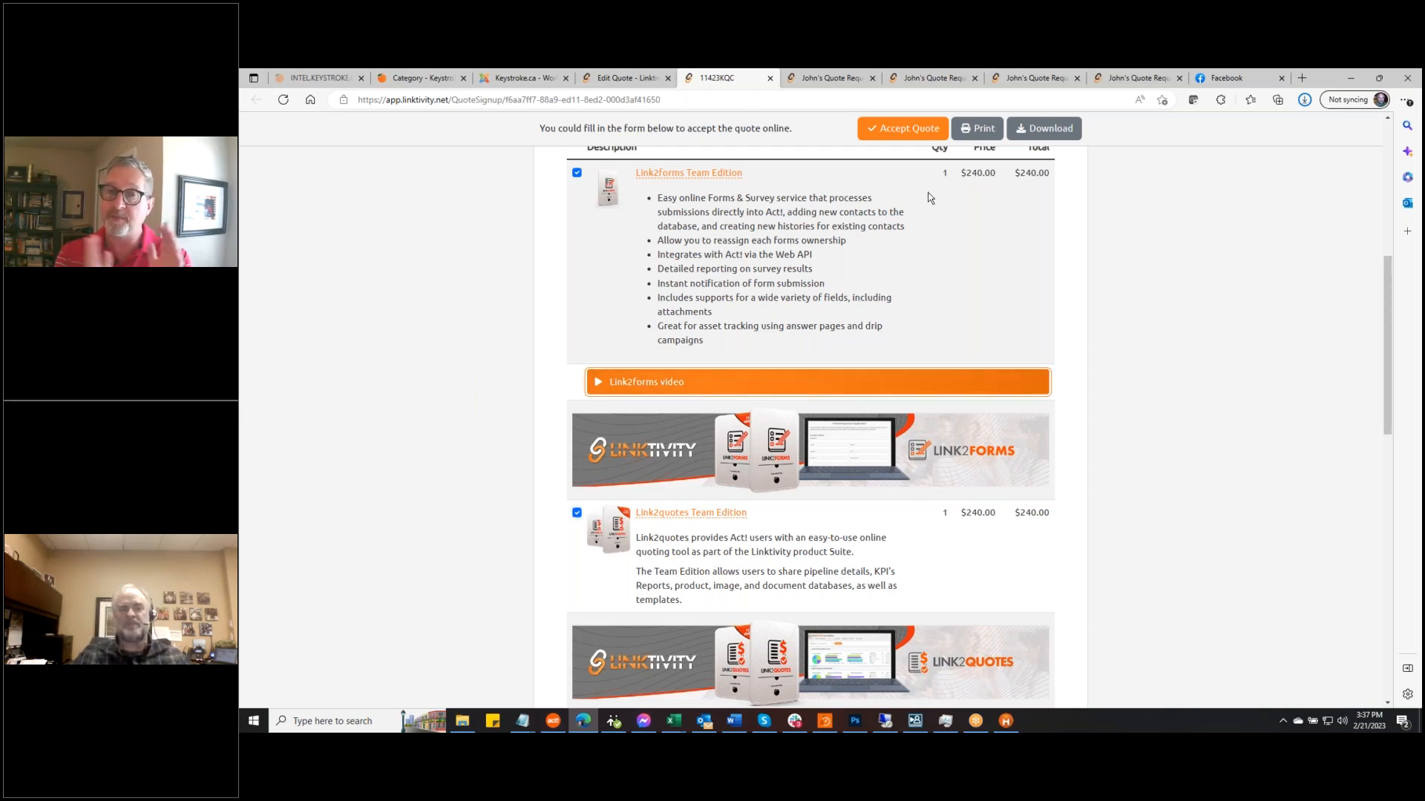
# Add a Link2quotes product line at 156 and drag it just above Link2quotes Team Edition
pyautogui.moveTo(630, 80)
pyautogui.click(630, 80)
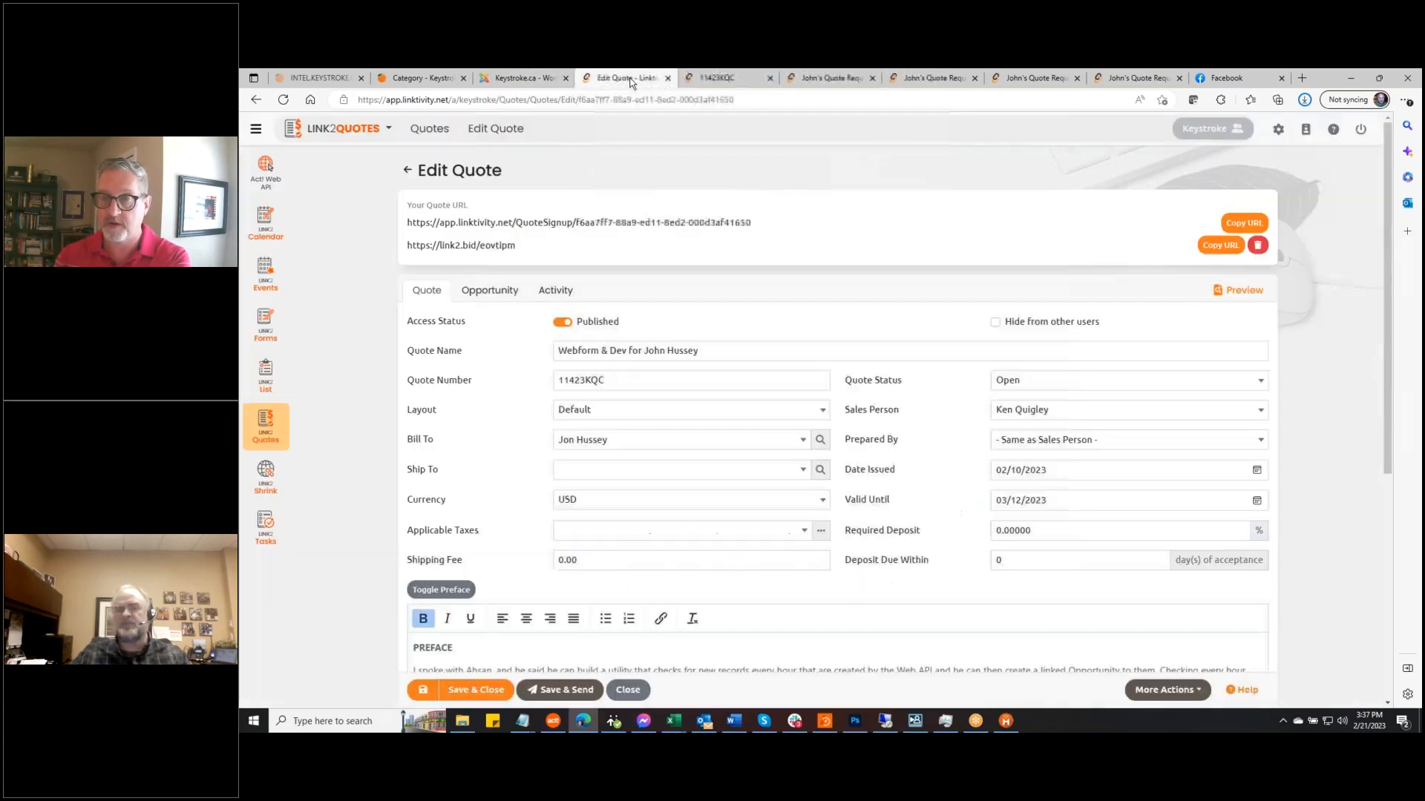
pyautogui.scroll(-5, 838, 499)
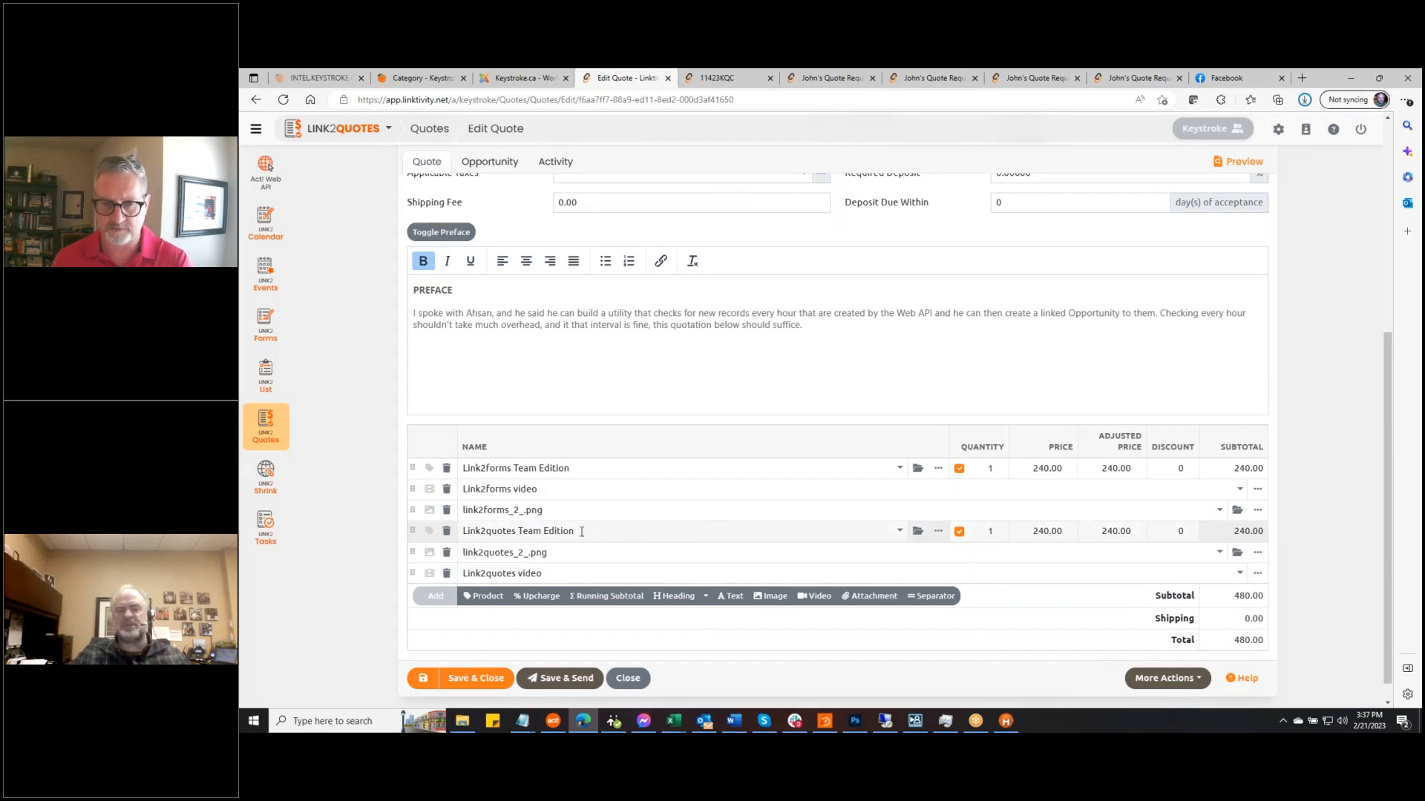
pyautogui.click(484, 596)
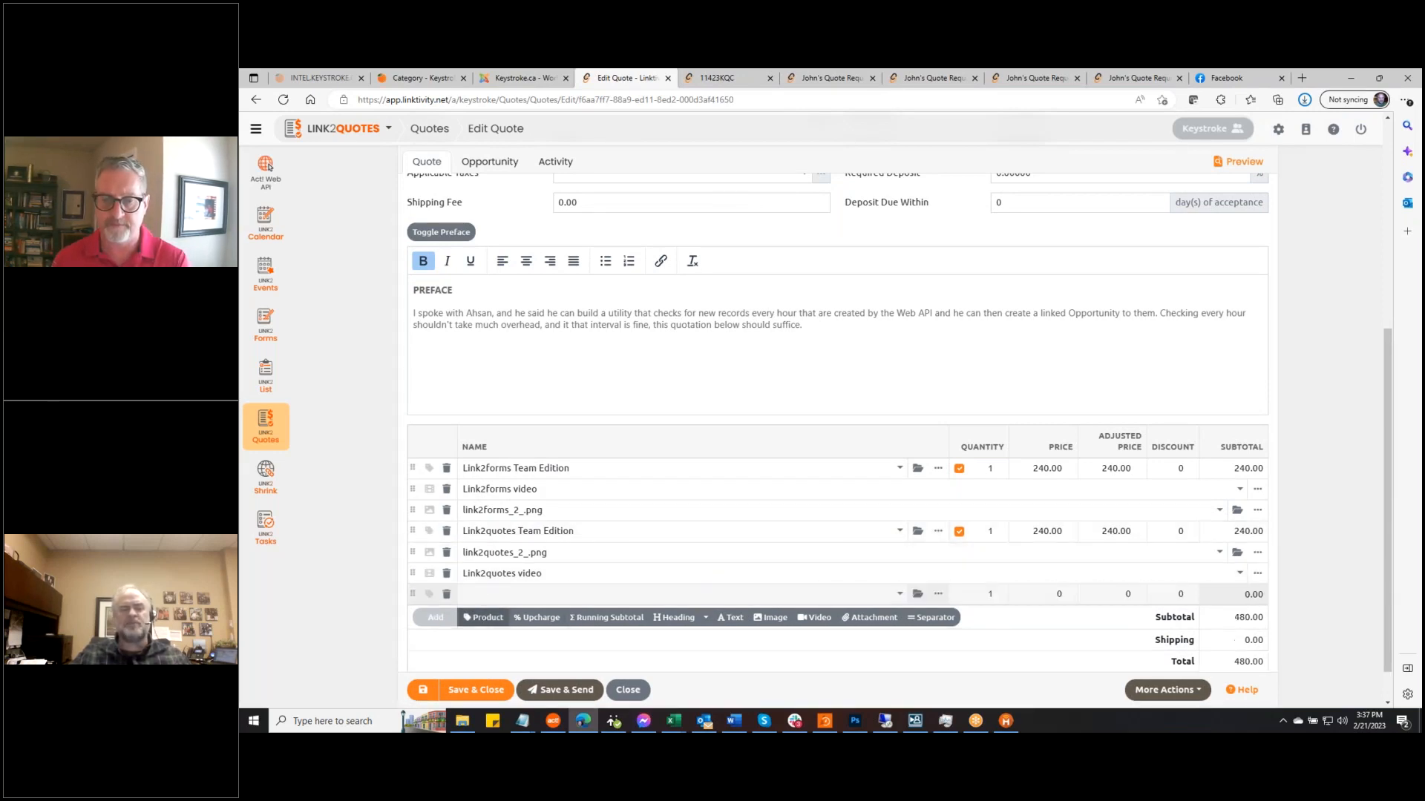
pyautogui.click(501, 593)
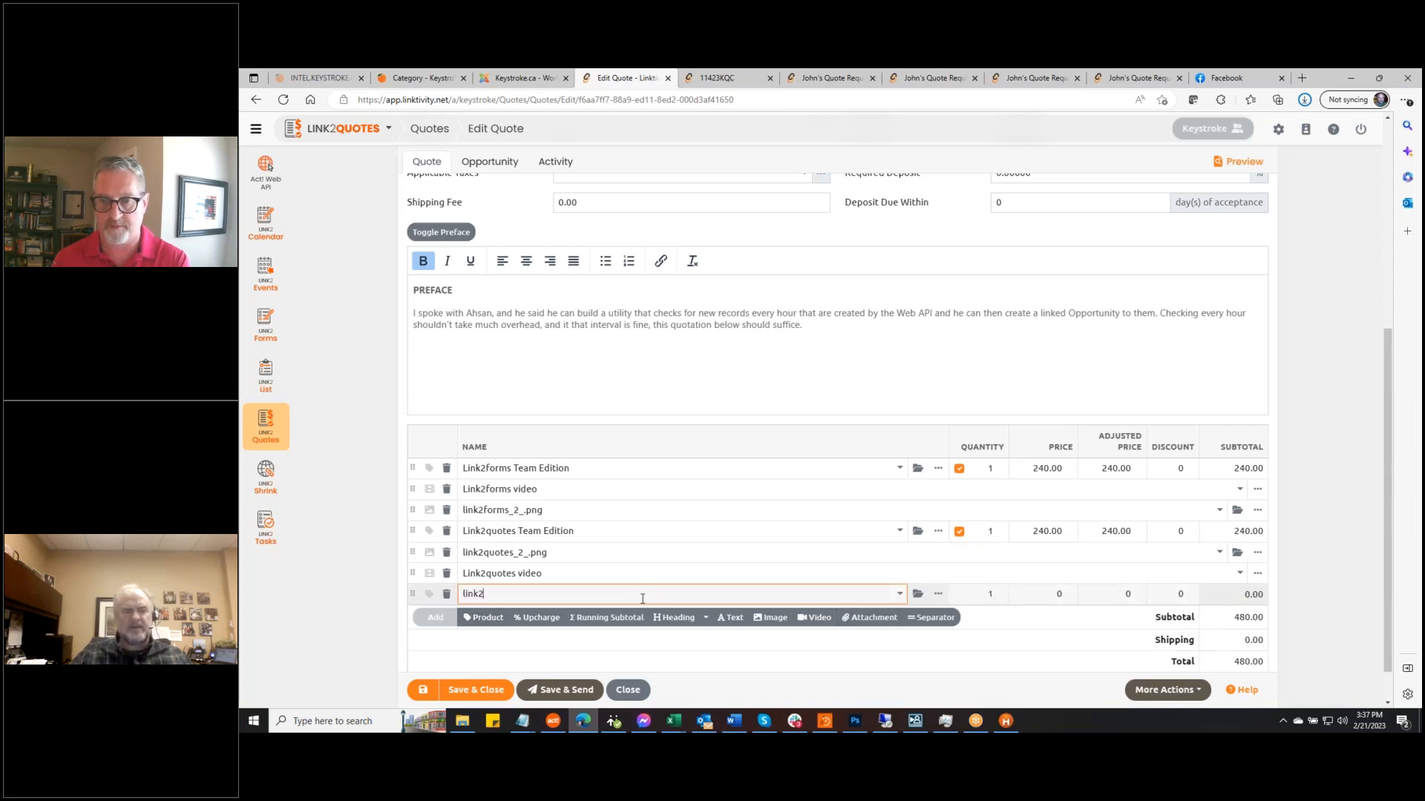
pyautogui.click(899, 594)
pyautogui.click(623, 624)
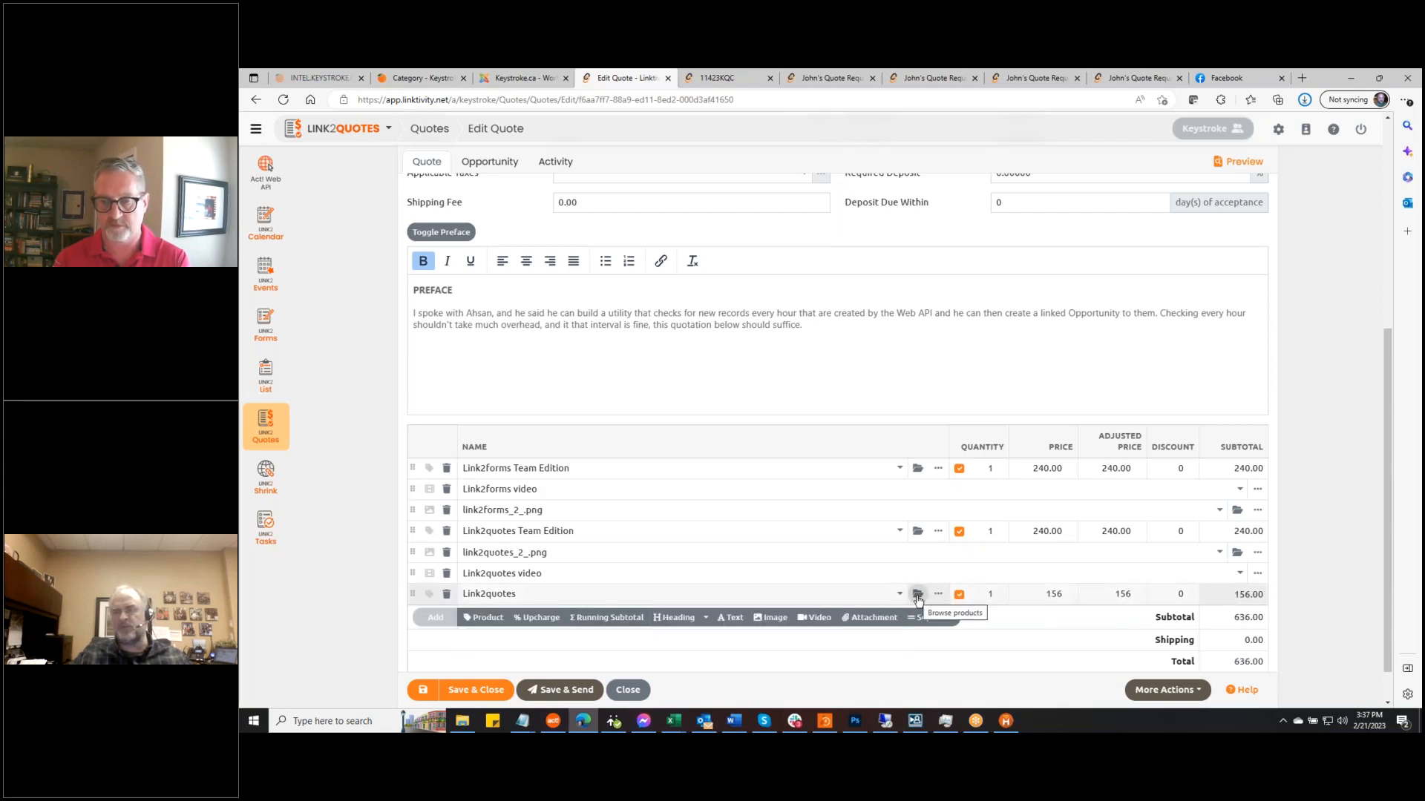
pyautogui.moveTo(409, 596); pyautogui.dragTo(405, 530)
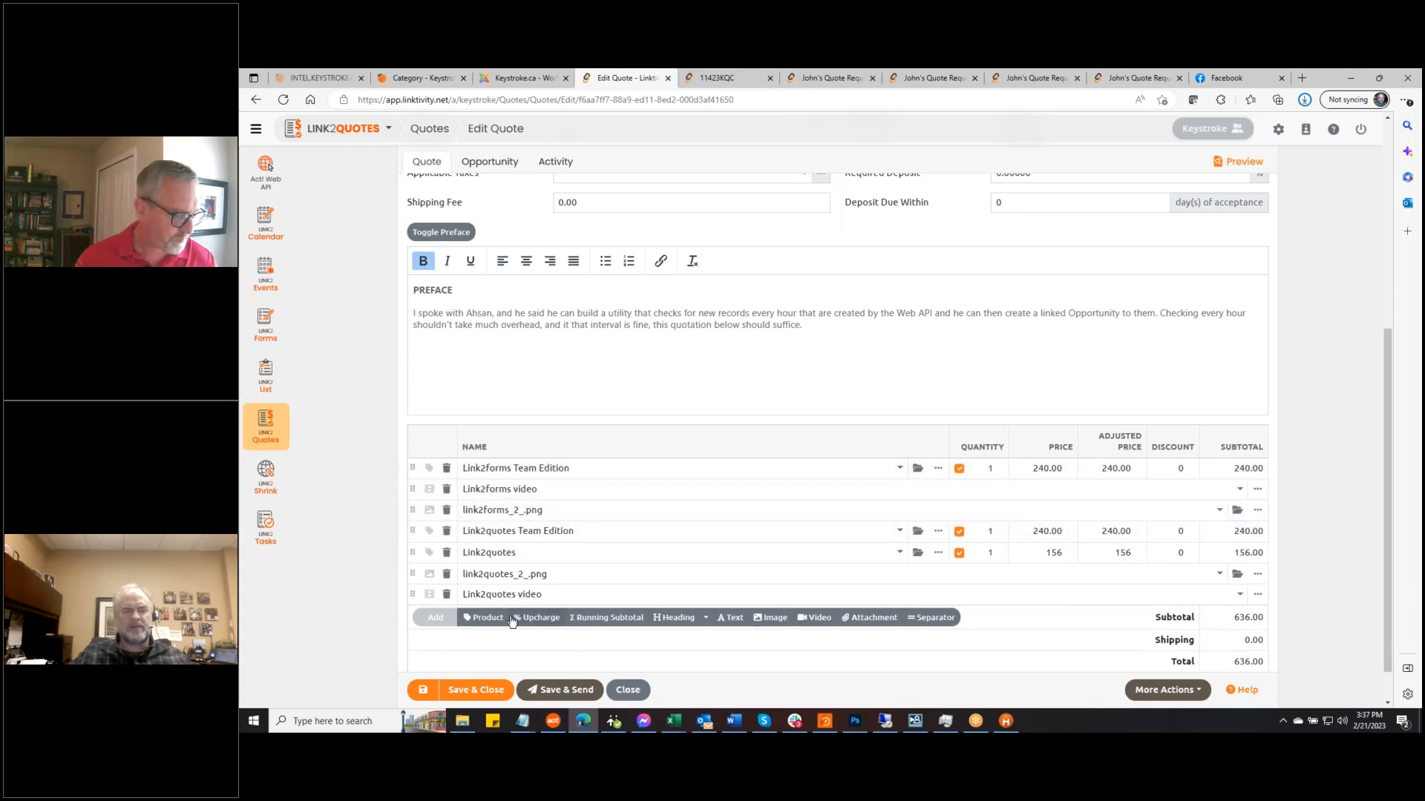
pyautogui.moveTo(413, 553); pyautogui.dragTo(415, 530)
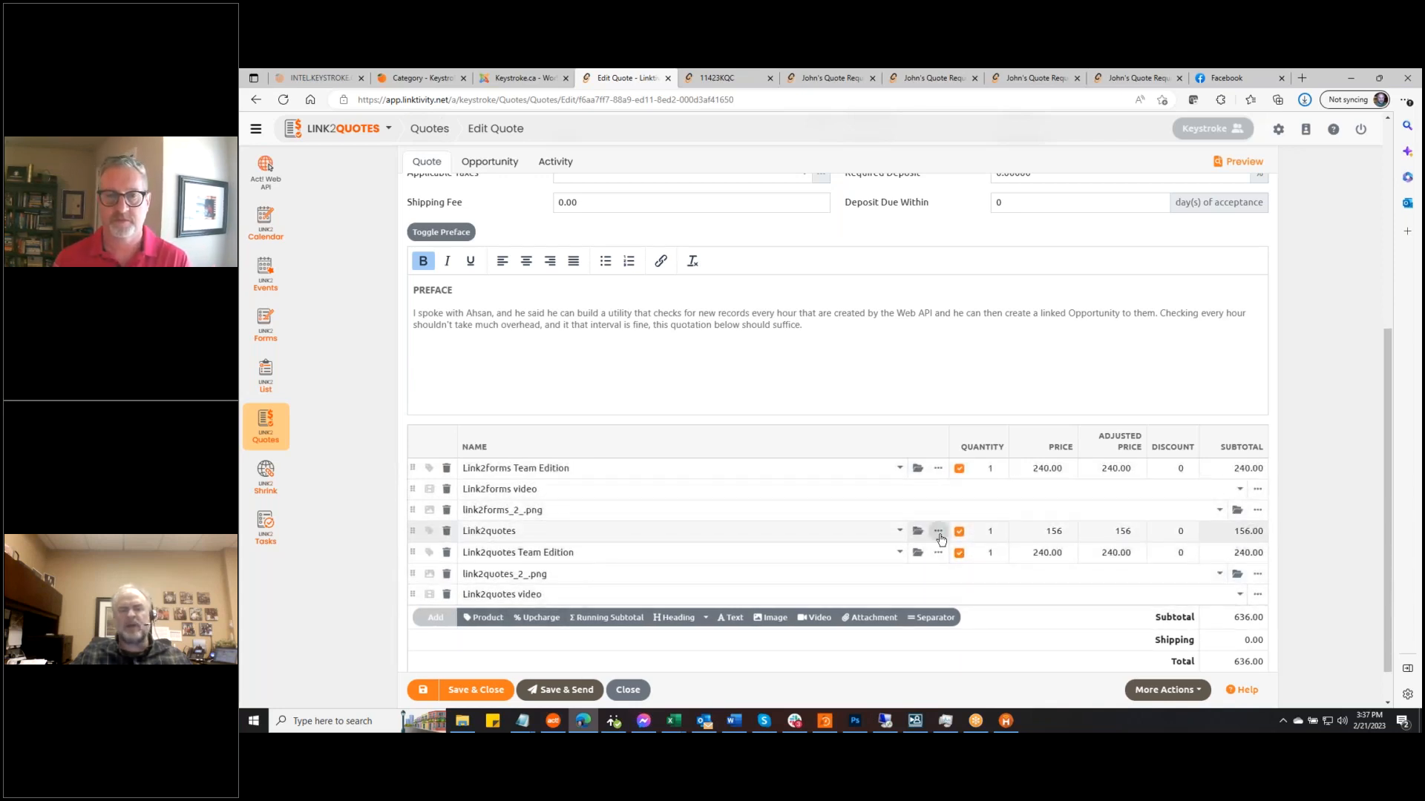
# Set Option Group to 'Link2quotes' on both the Link2quotes and Team Edition lines
pyautogui.click(938, 531)
pyautogui.click(778, 448)
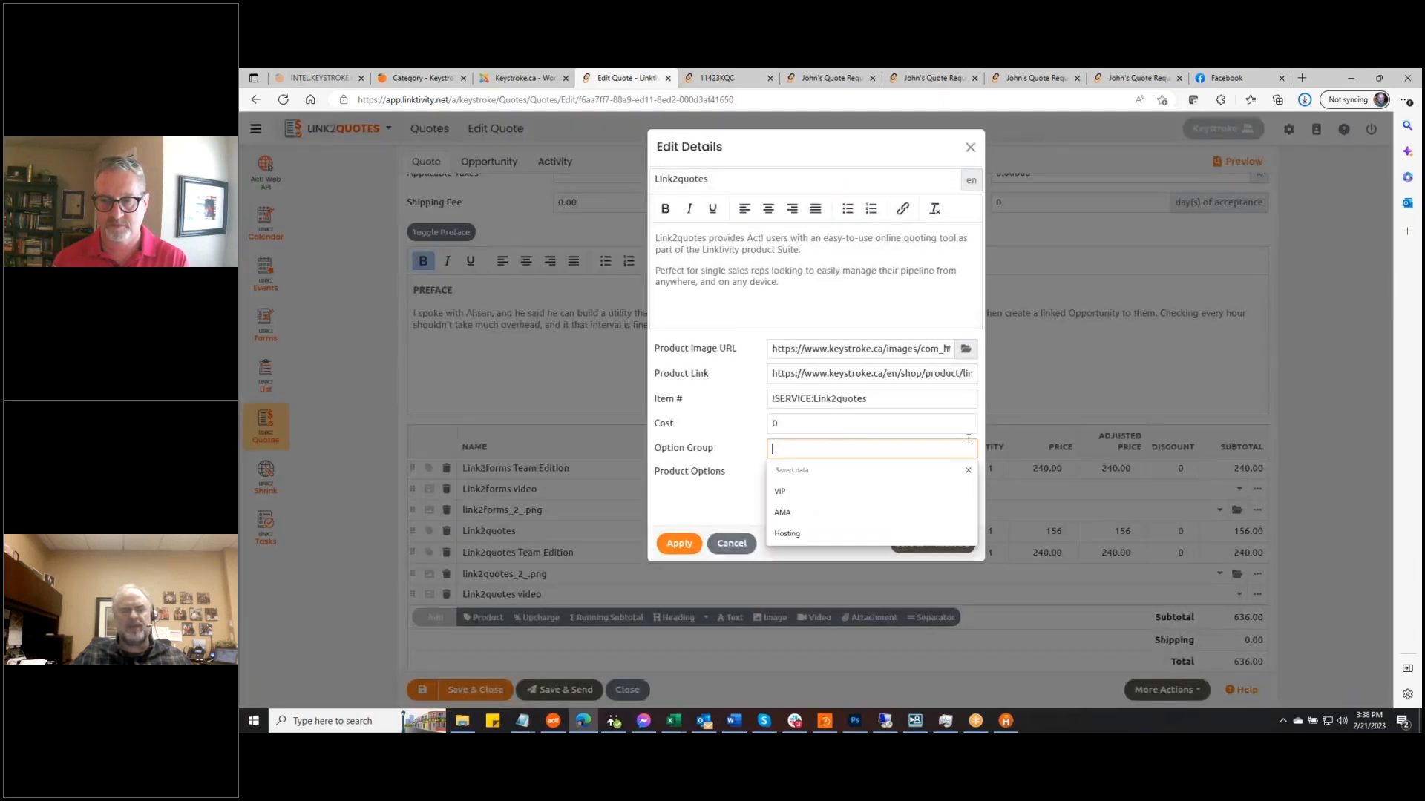
pyautogui.write('Link2quotes')
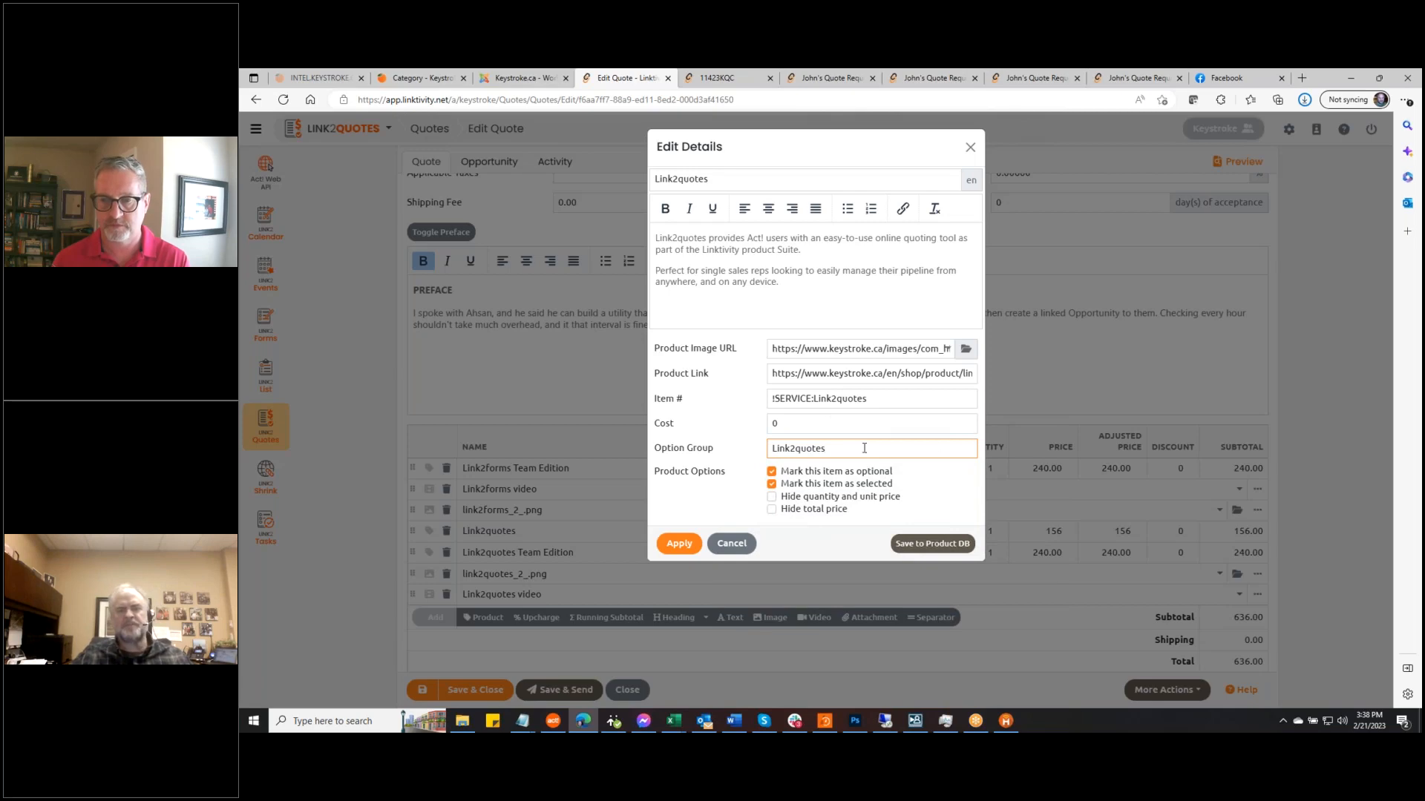
pyautogui.moveTo(837, 451); pyautogui.dragTo(666, 469)
pyautogui.hotkey('ctrl', 'c')
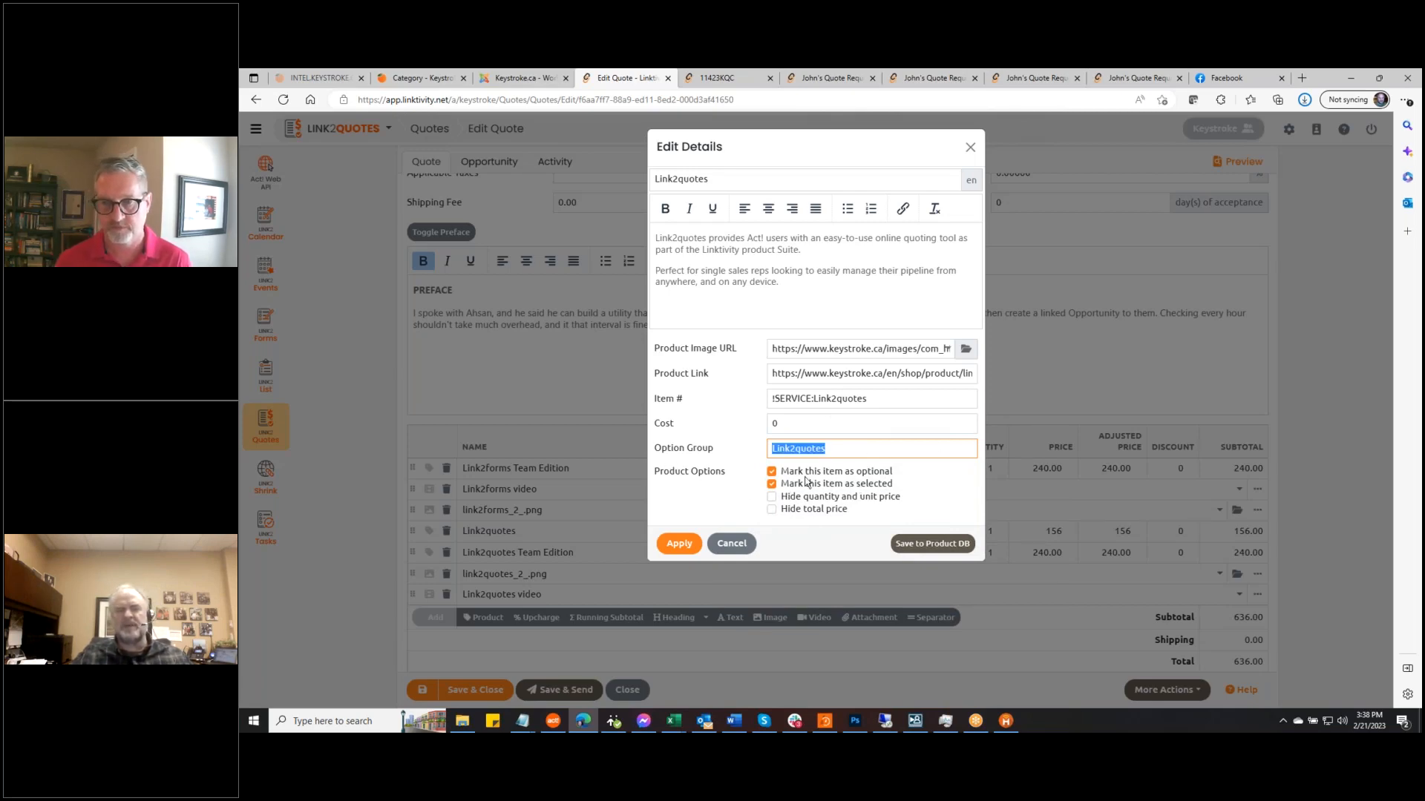
pyautogui.click(687, 545)
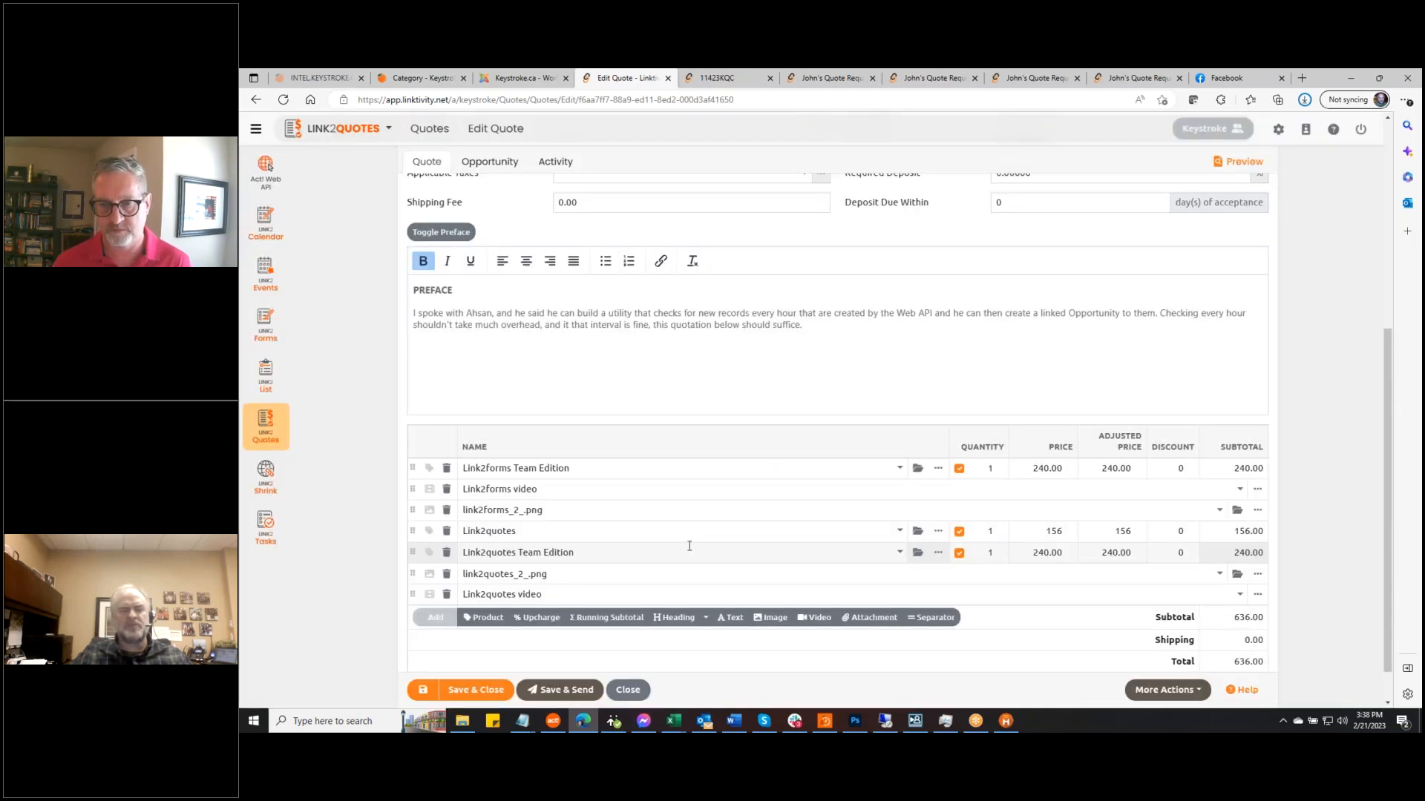
pyautogui.click(939, 555)
pyautogui.click(839, 449)
pyautogui.hotkey('ctrl', 'v')
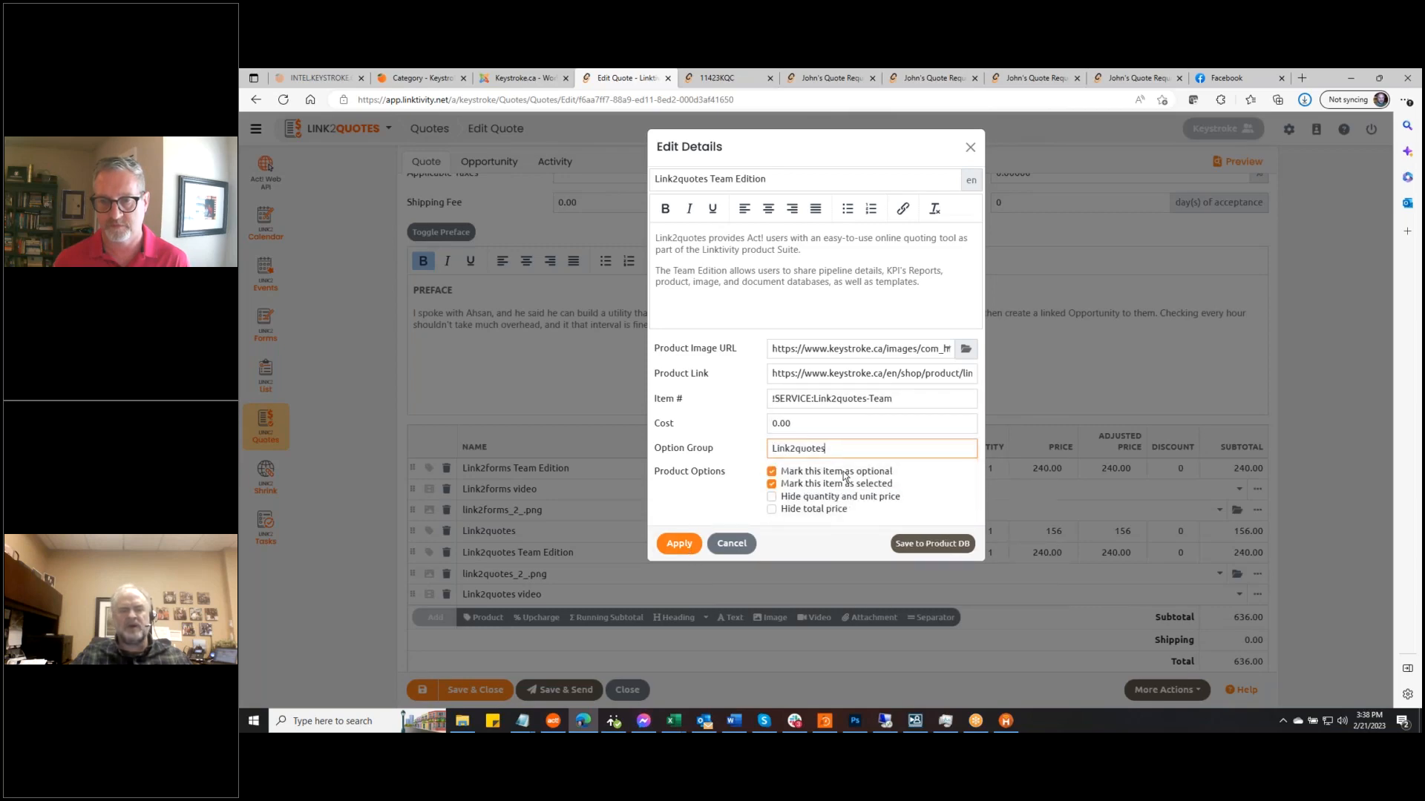
pyautogui.click(678, 543)
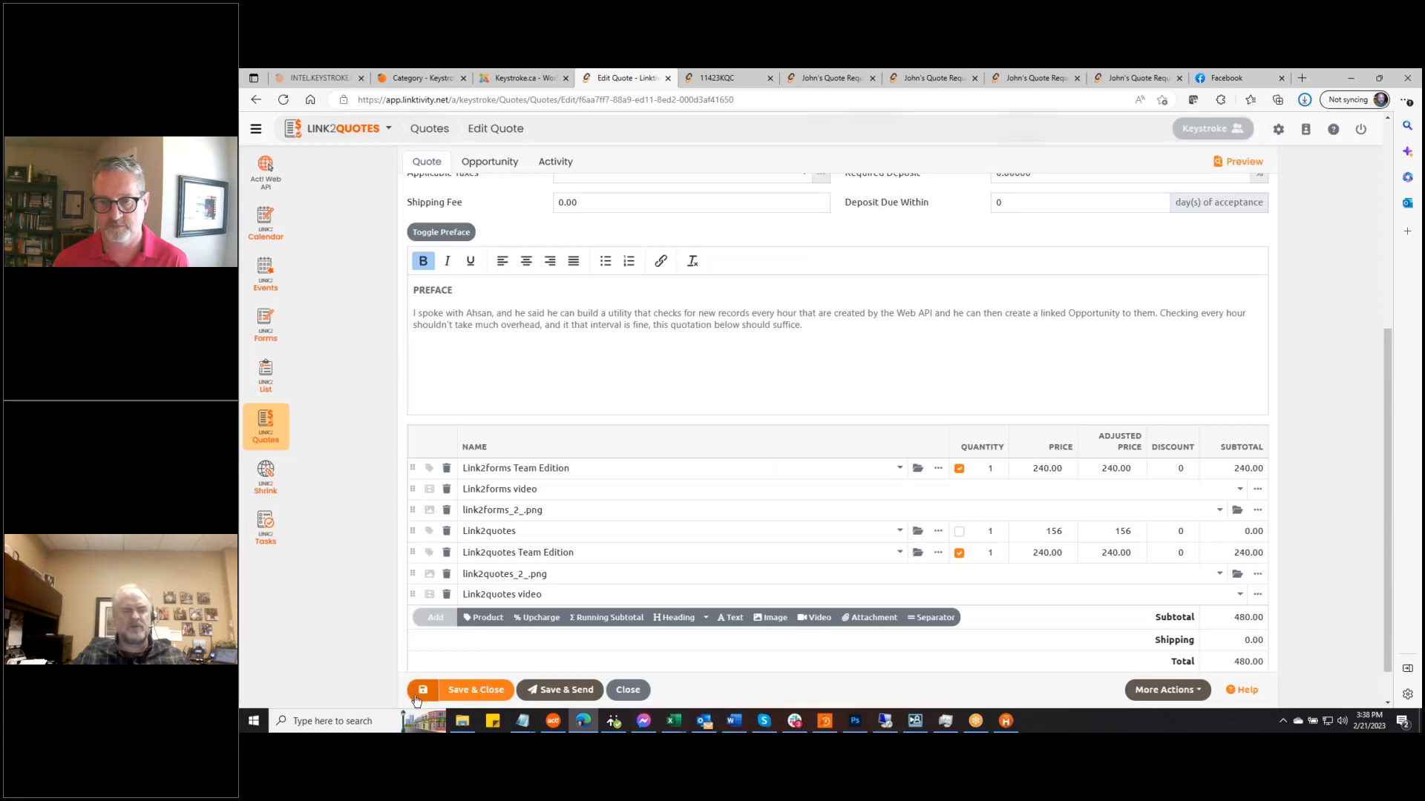
# Save the quote and test the group choice, leaving Link2quotes selected at 396.00
pyautogui.click(417, 699)
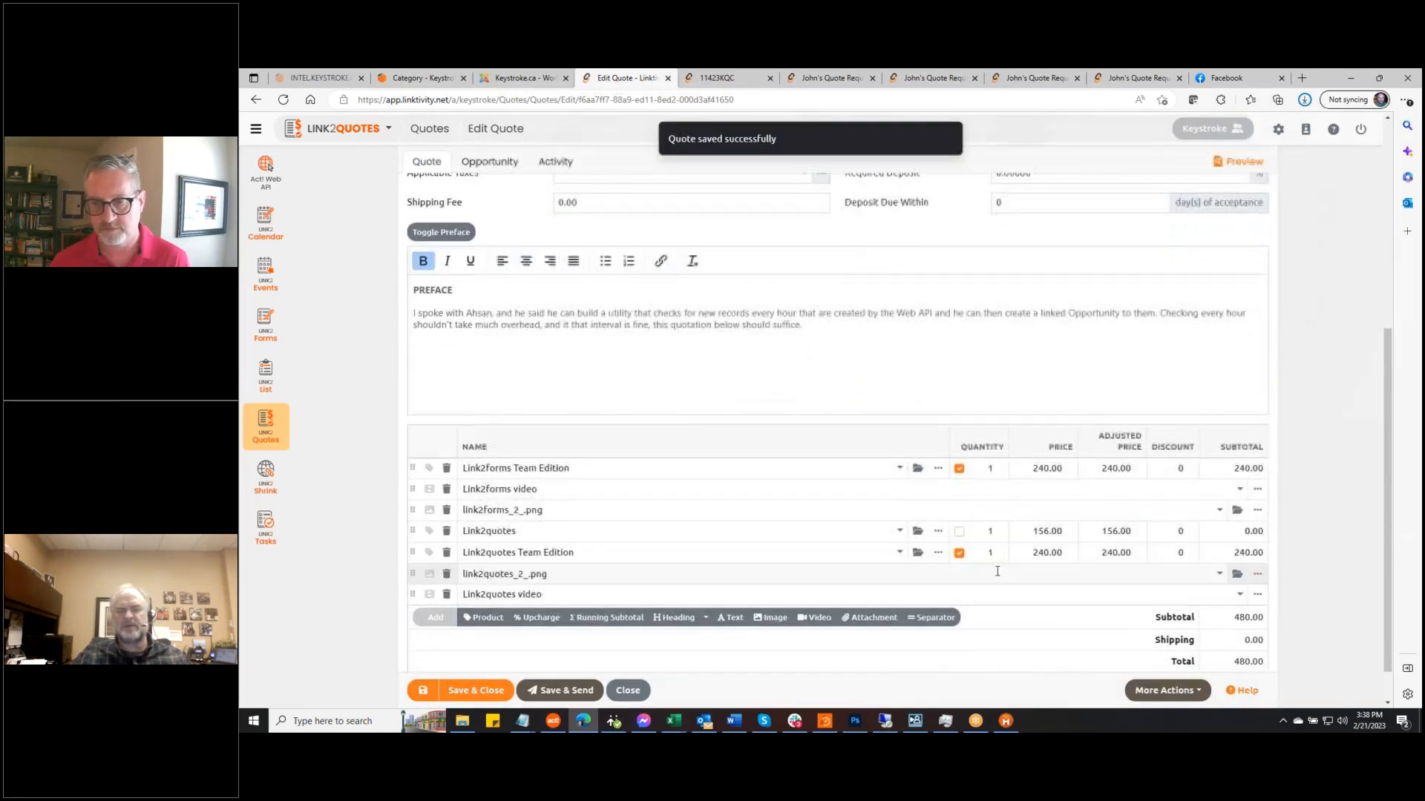
pyautogui.click(959, 532)
pyautogui.click(960, 552)
pyautogui.click(960, 532)
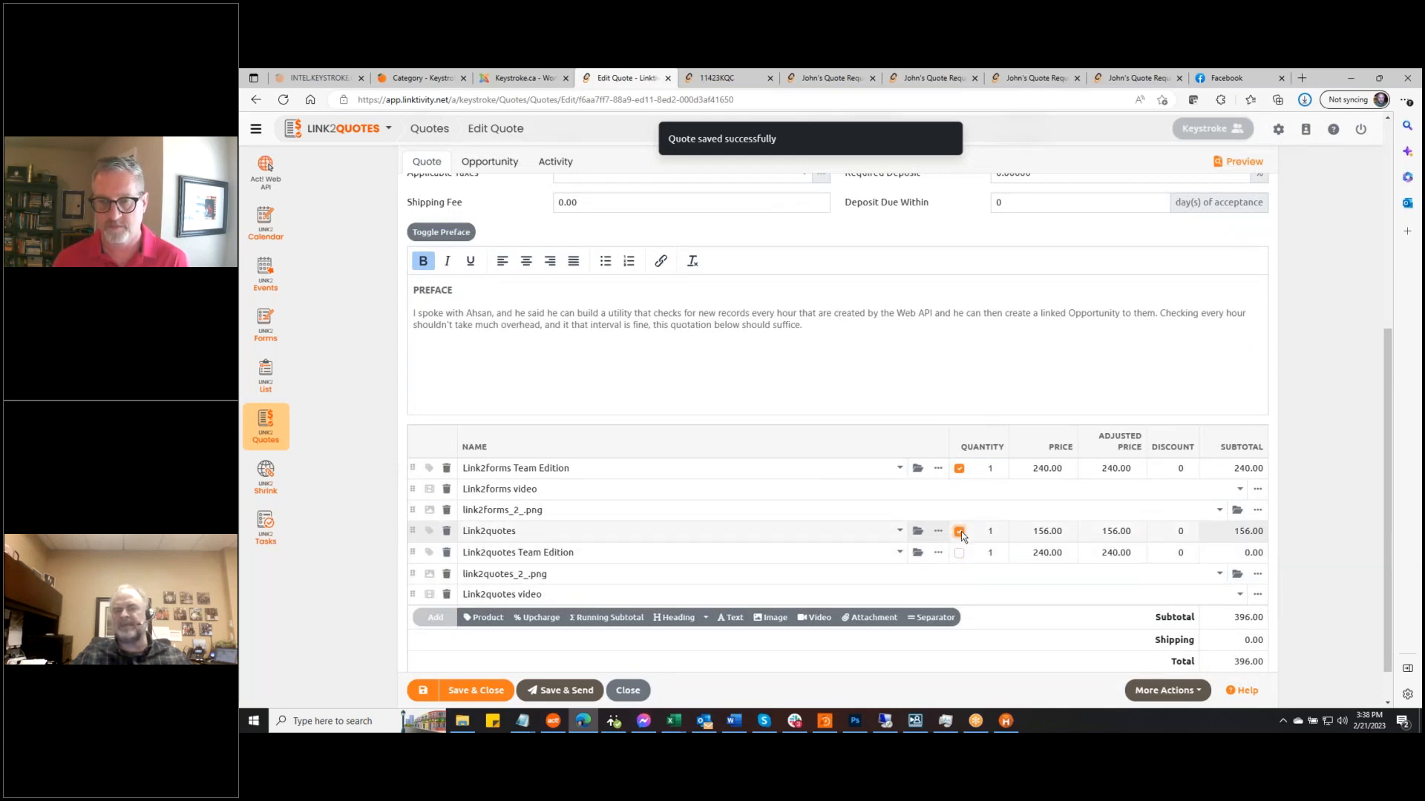
pyautogui.scroll(3, 1292, 461)
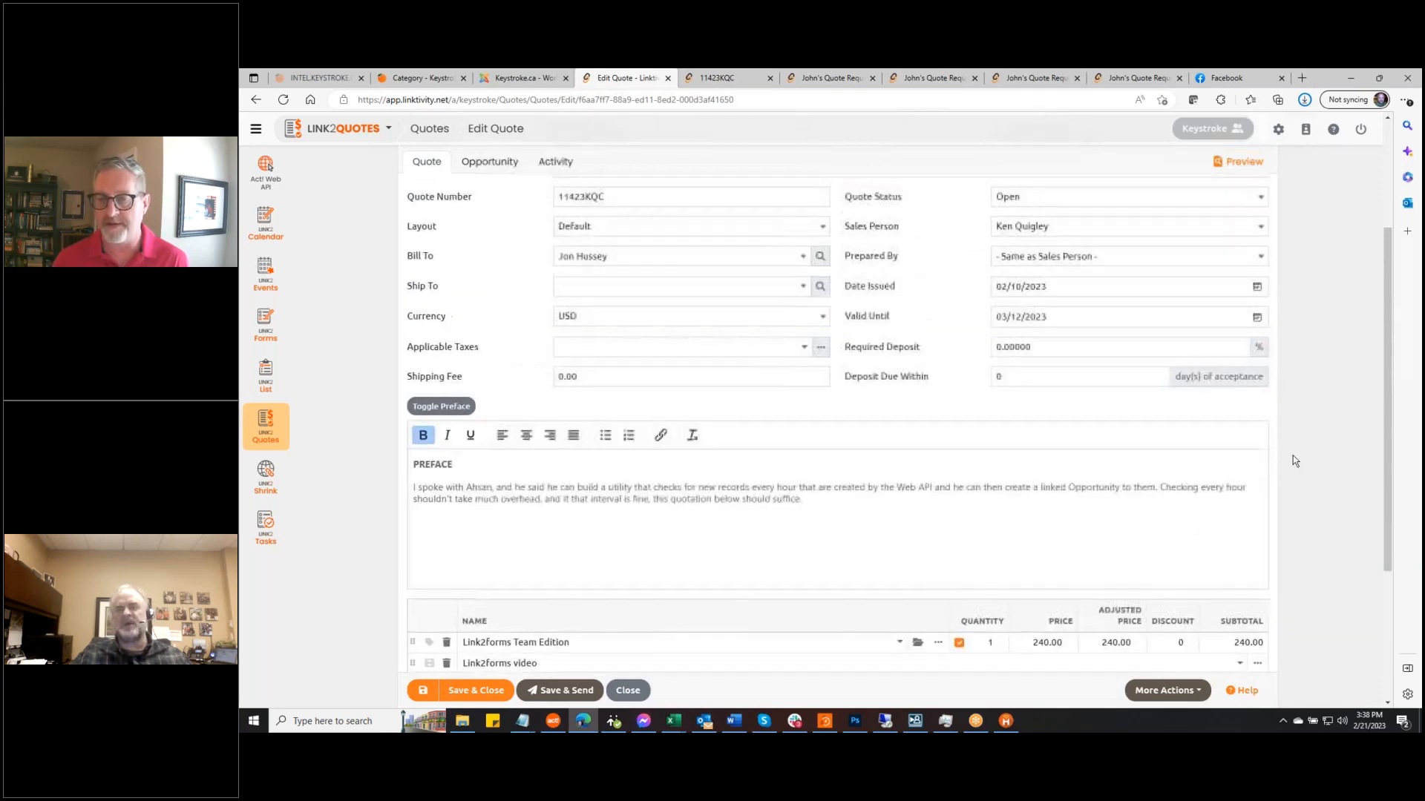
# In the reloaded client preview, choose standard Link2quotes over Team Edition, totalling $396.00
pyautogui.click(1239, 161)
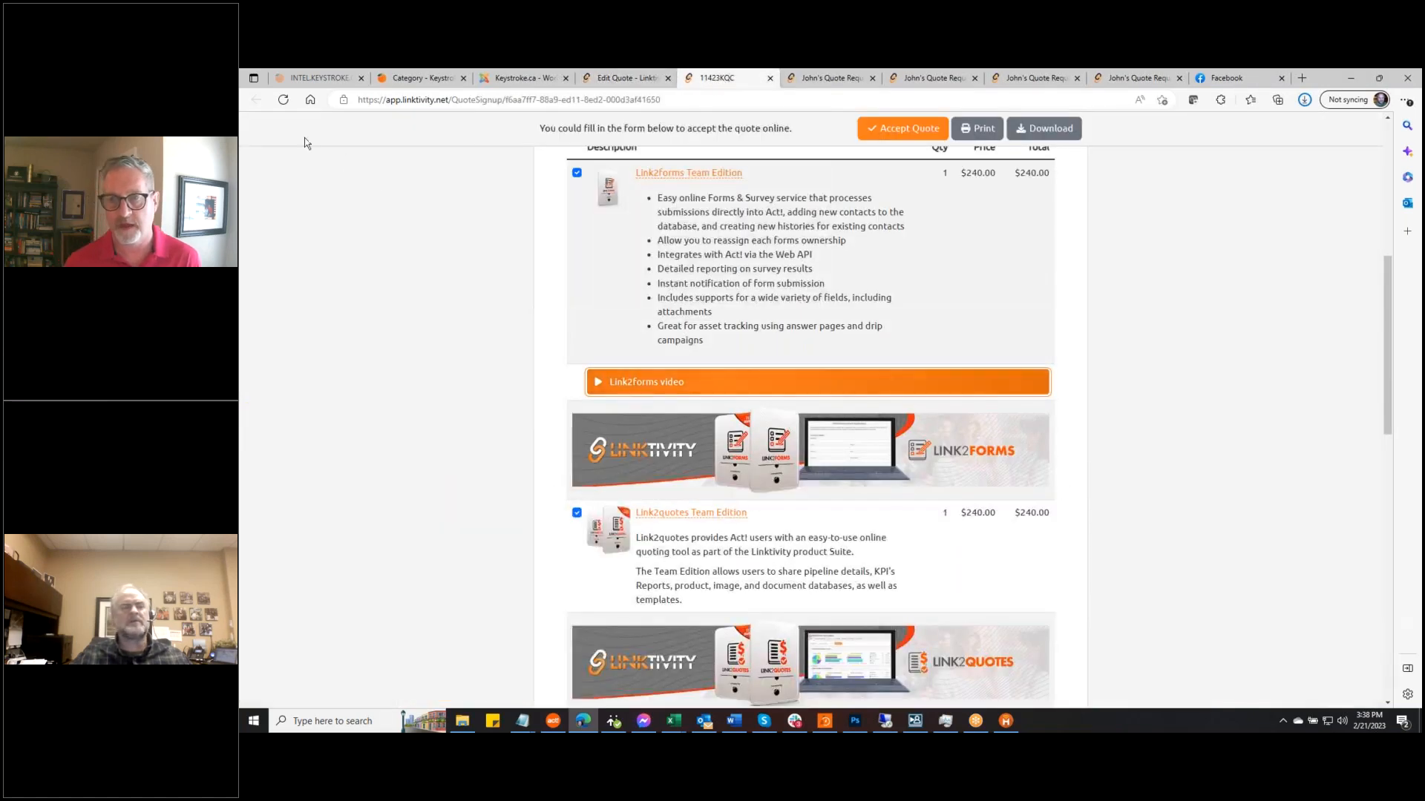
pyautogui.click(283, 100)
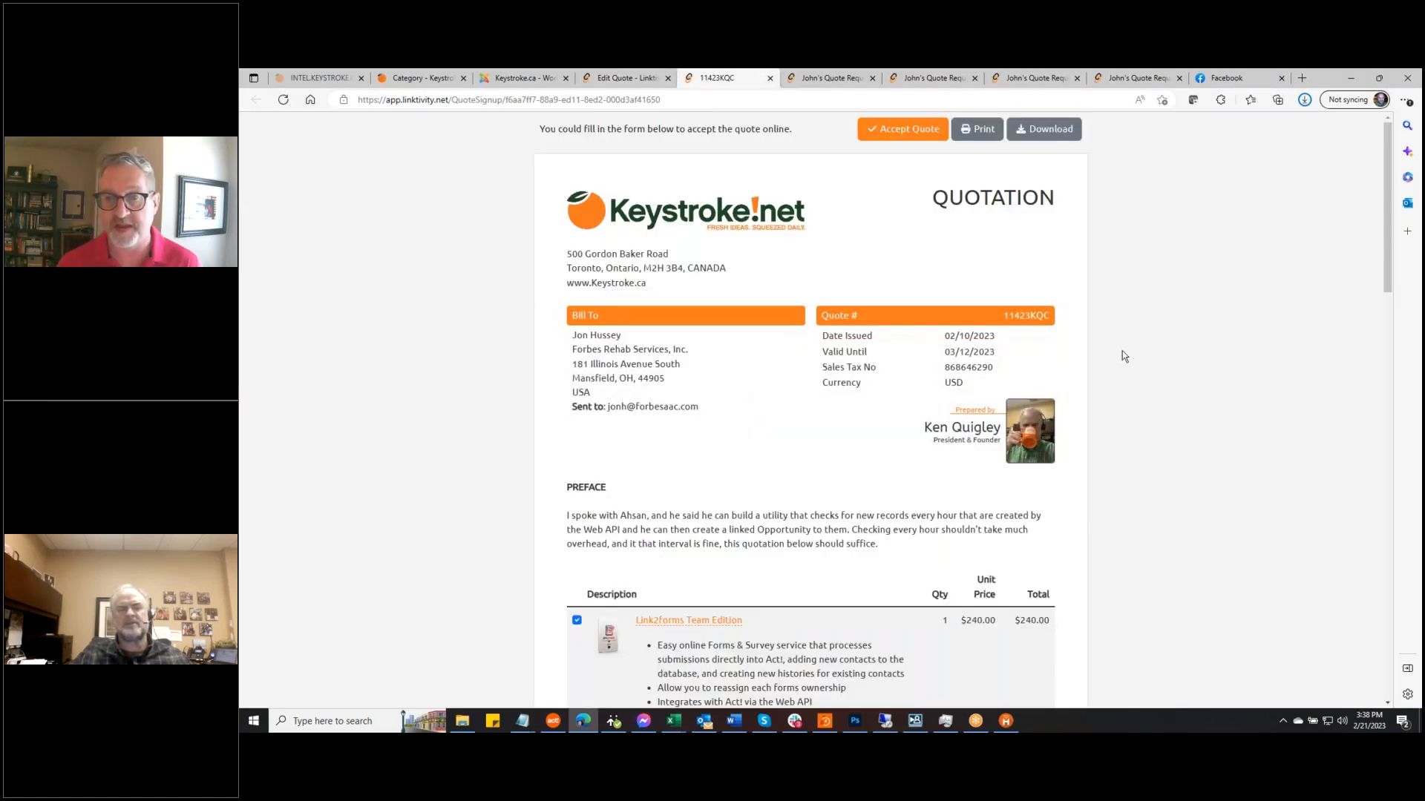
pyautogui.scroll(-10, 1122, 350)
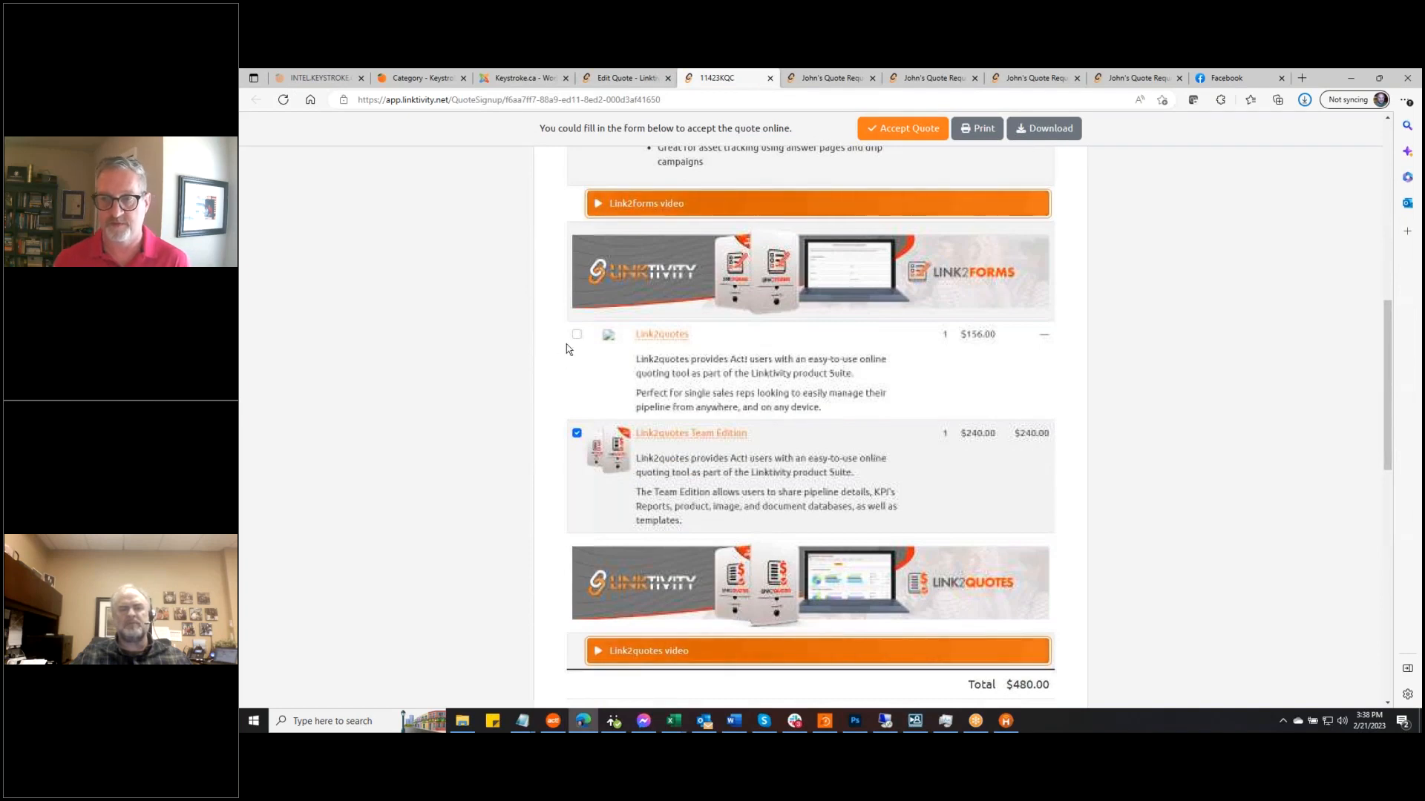
pyautogui.click(577, 335)
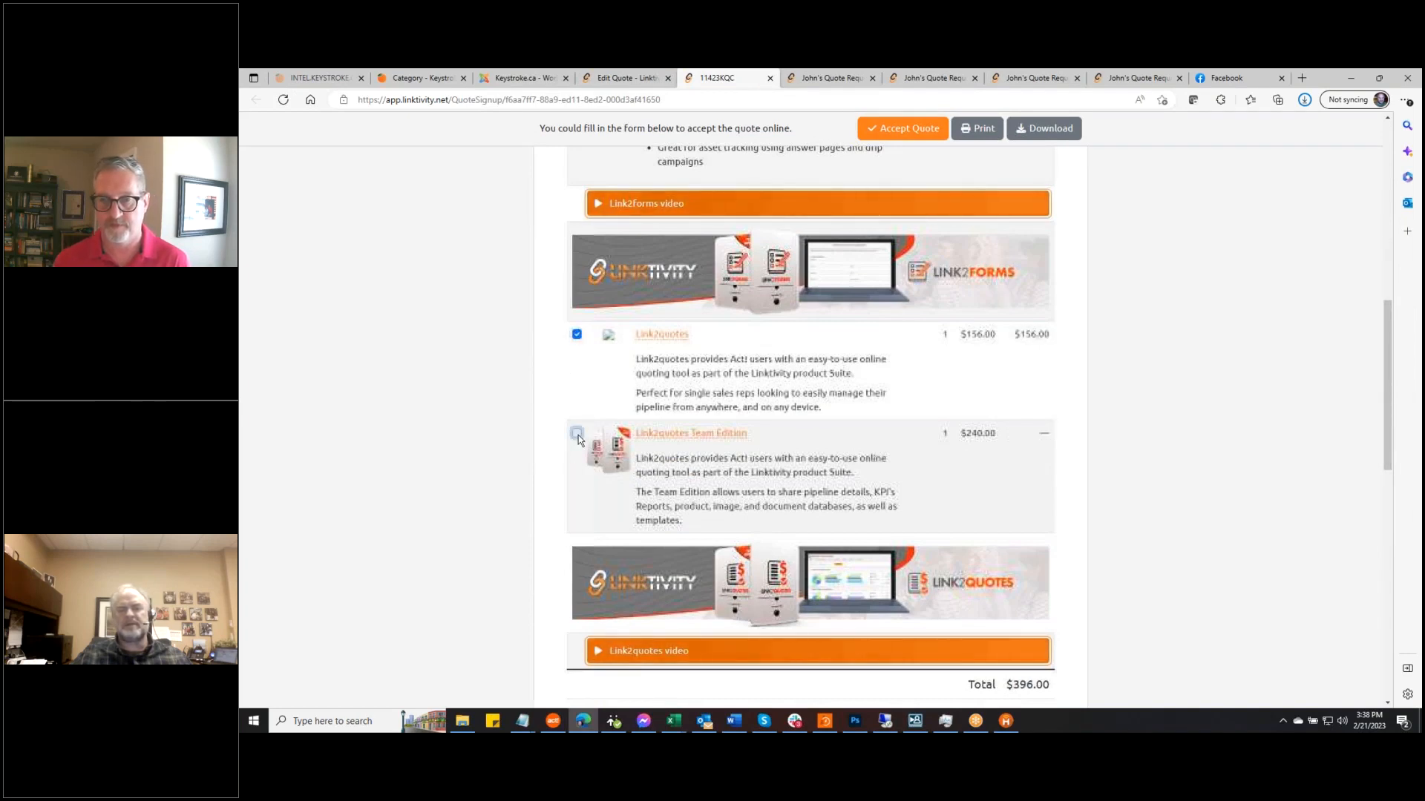
pyautogui.click(577, 434)
pyautogui.click(577, 335)
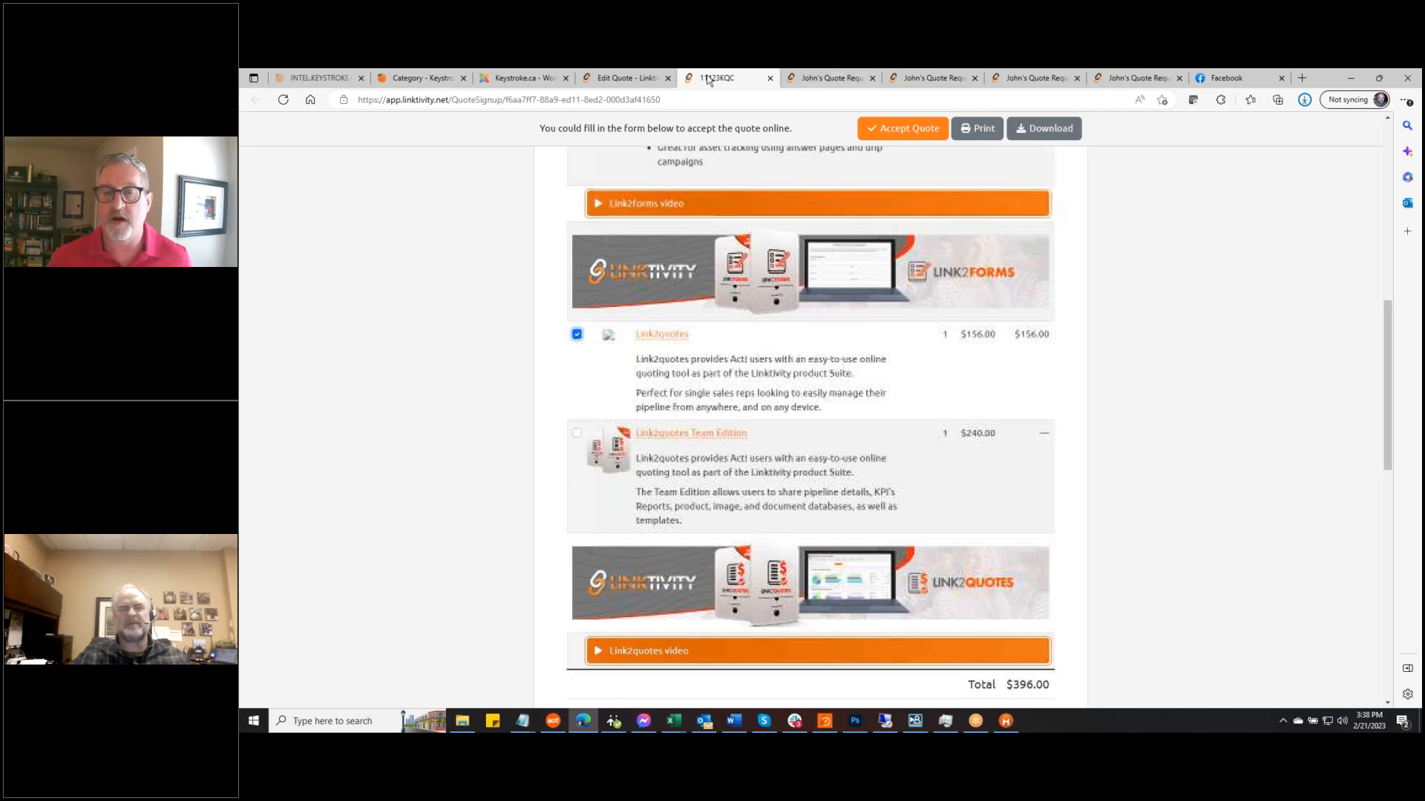
# From the quote editor, browse the catalogue's Link2quotes products, then close it without adding any
pyautogui.click(627, 78)
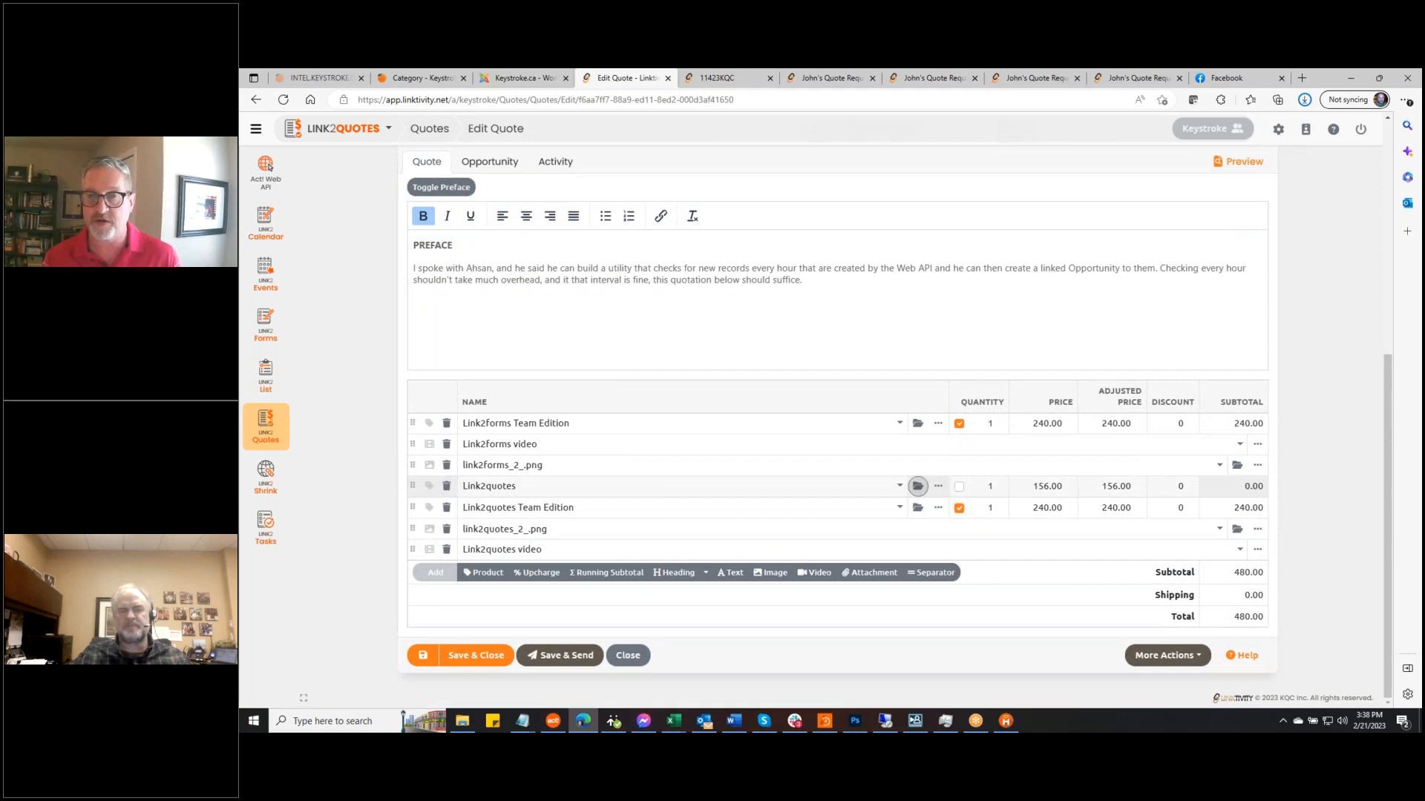
pyautogui.click(918, 486)
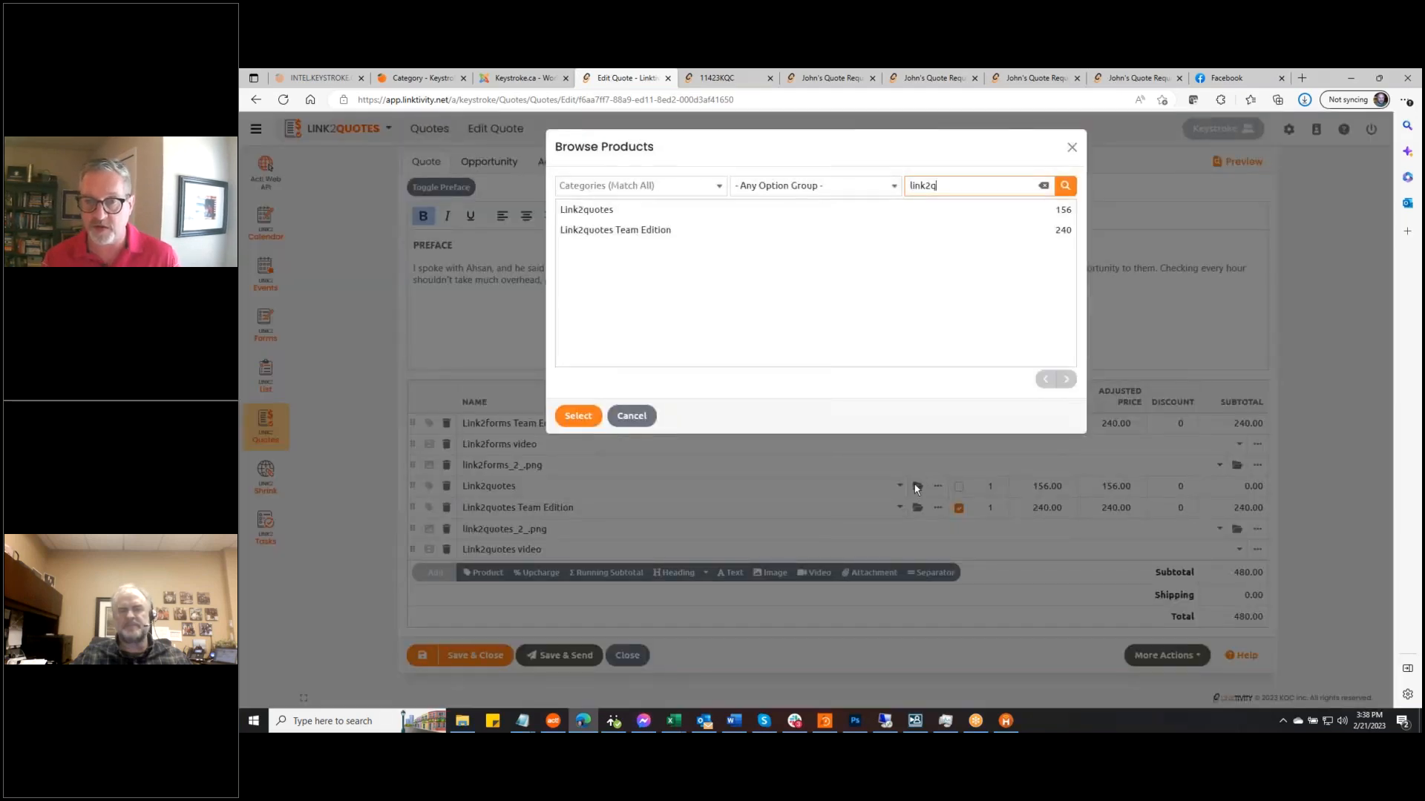
pyautogui.click(1071, 147)
# Copy Team Edition's product image URL into the Link2quotes line's Product Image URL and apply it
pyautogui.click(939, 487)
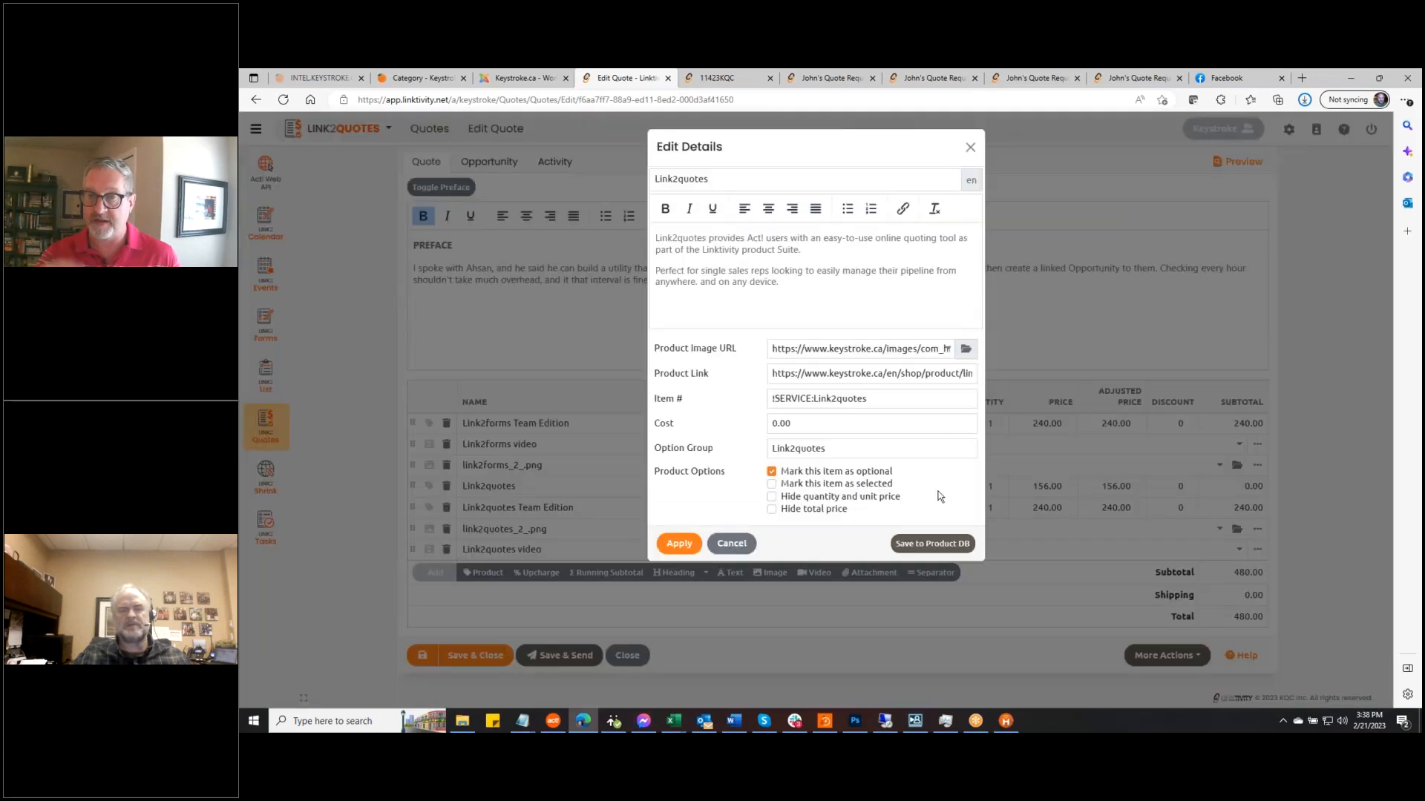
pyautogui.moveTo(771, 347); pyautogui.dragTo(951, 348)
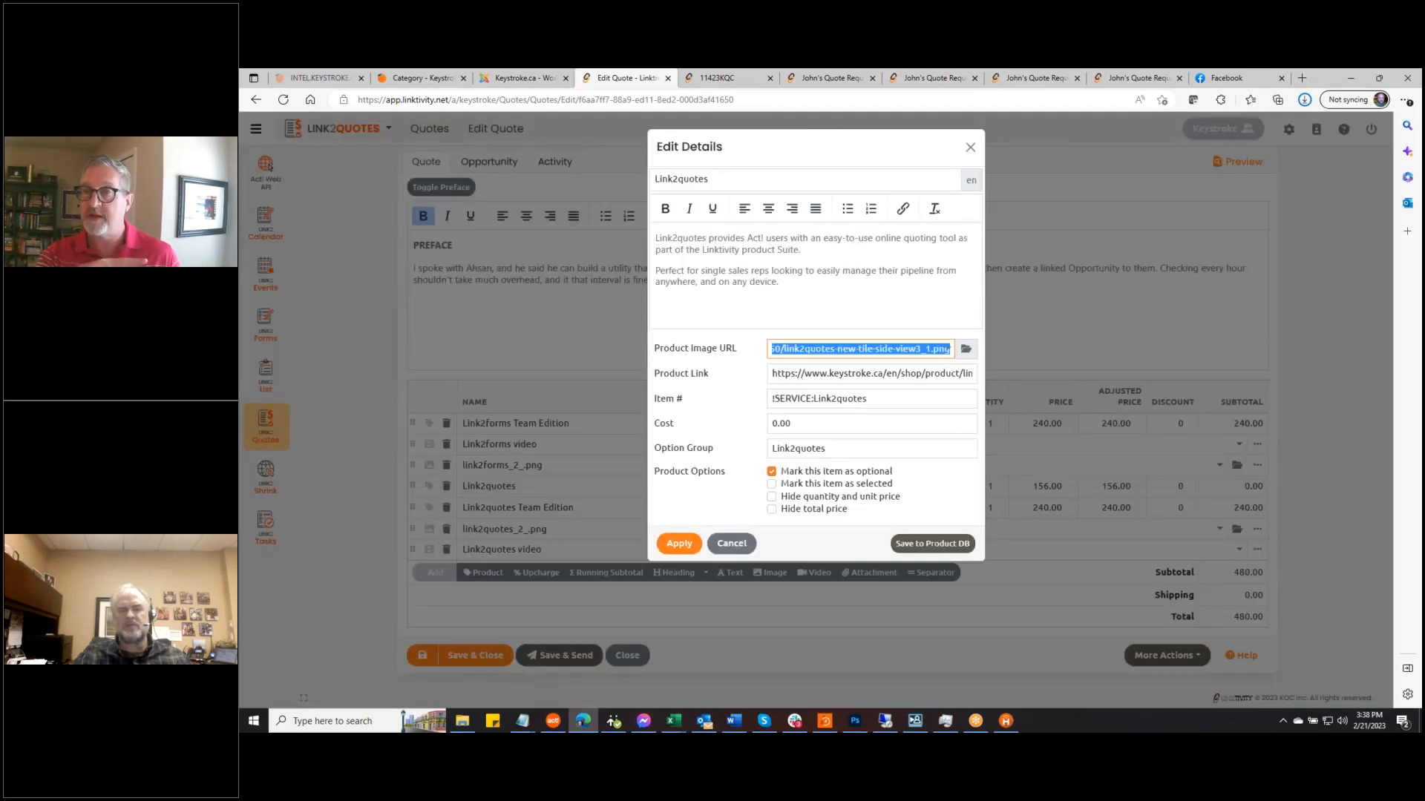
pyautogui.hotkey('ctrl', 'v')
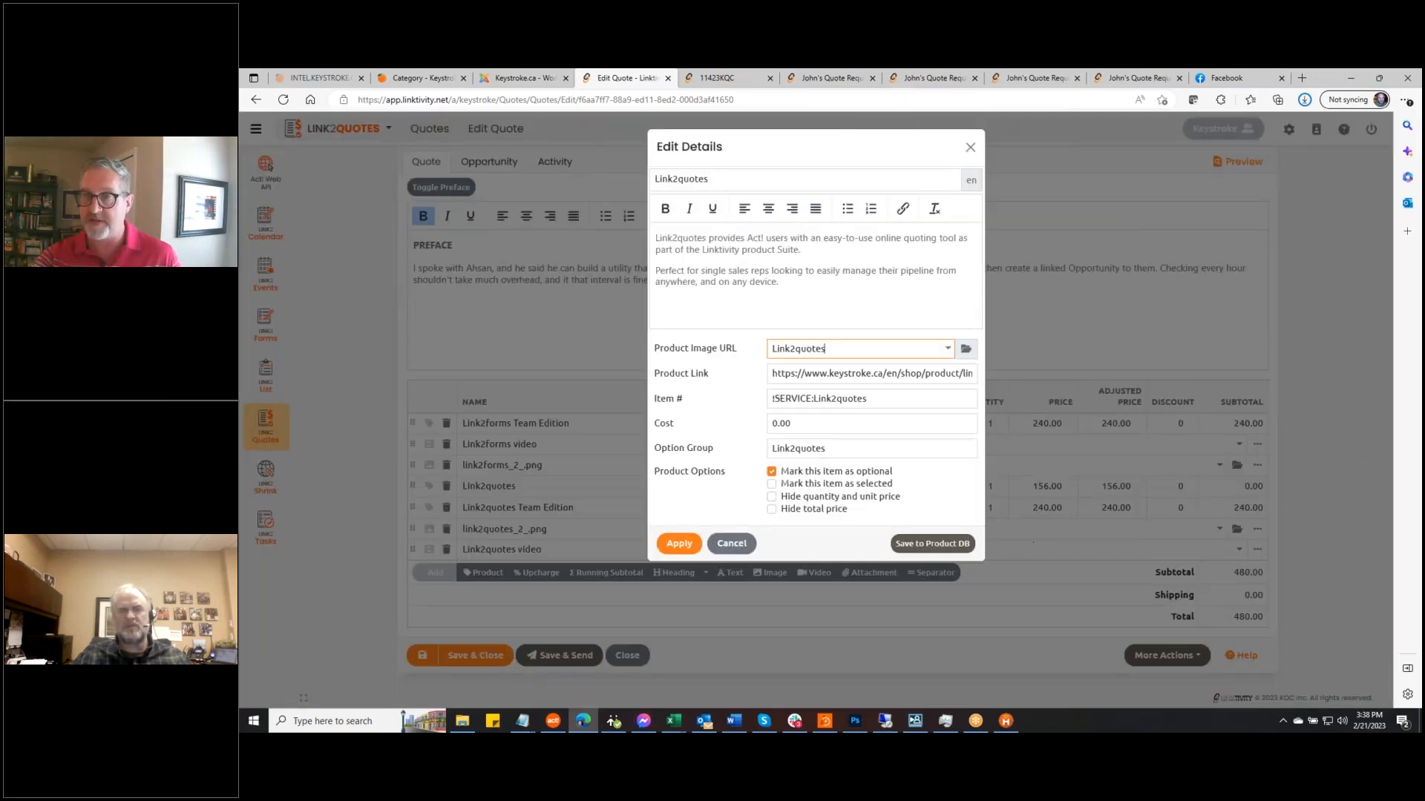
pyautogui.click(731, 544)
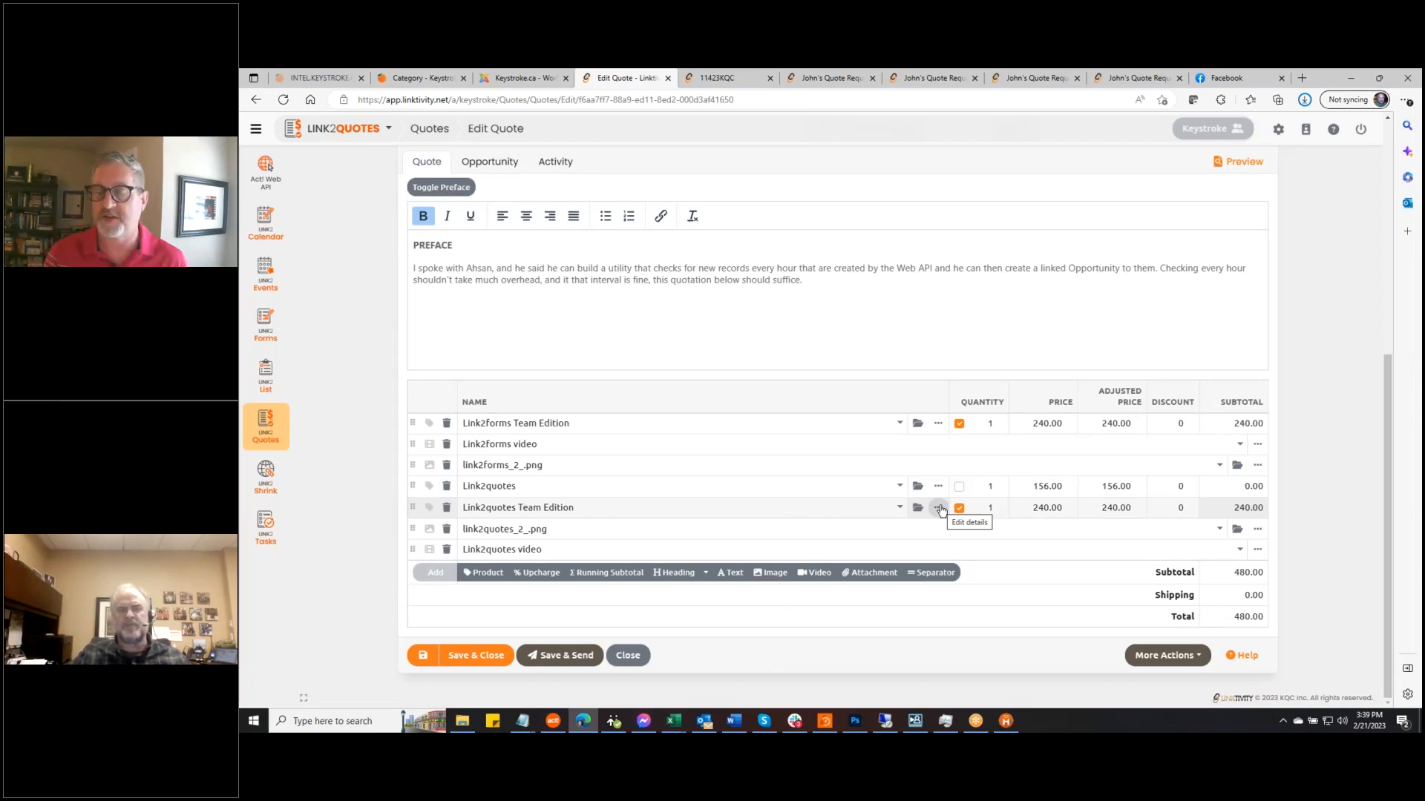
pyautogui.click(940, 508)
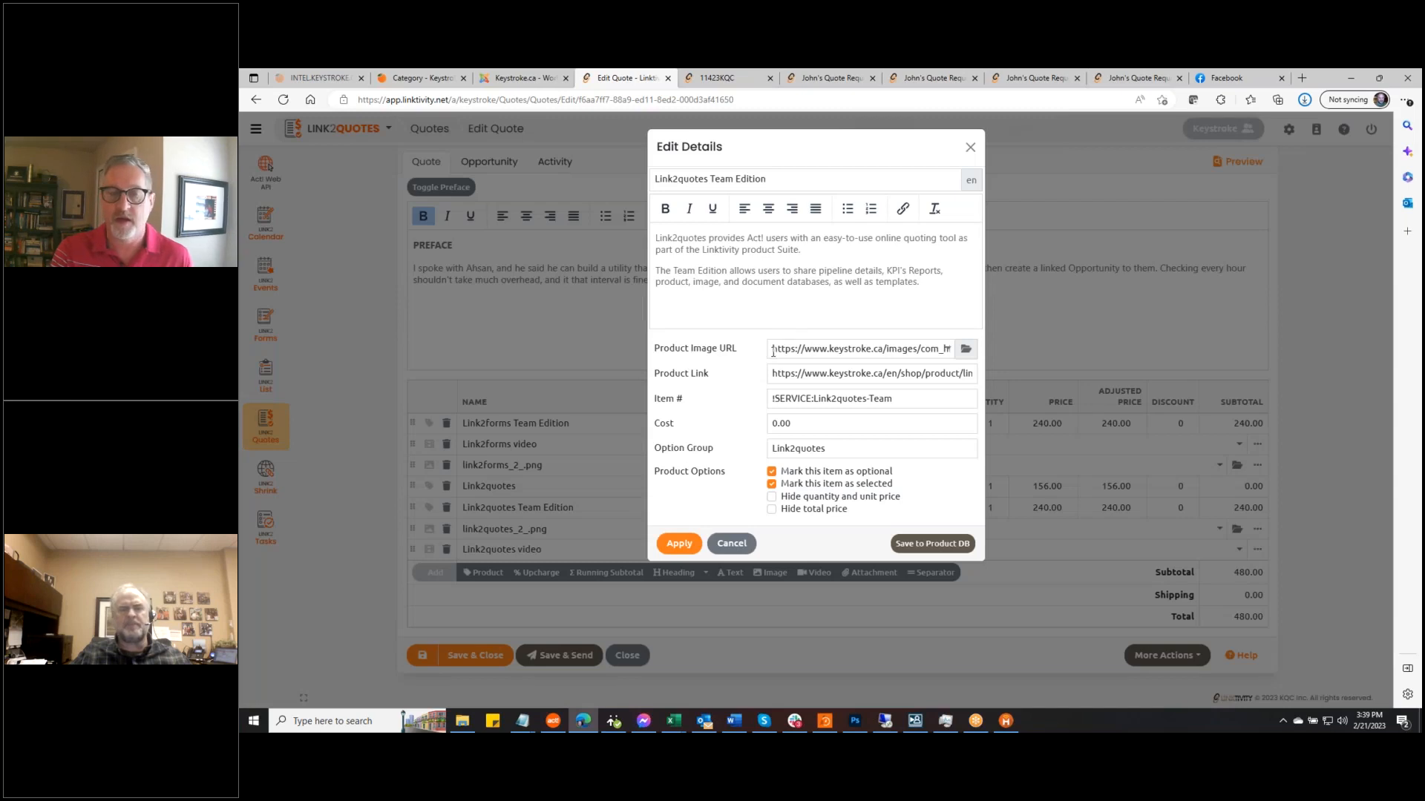
pyautogui.tripleClick(773, 352)
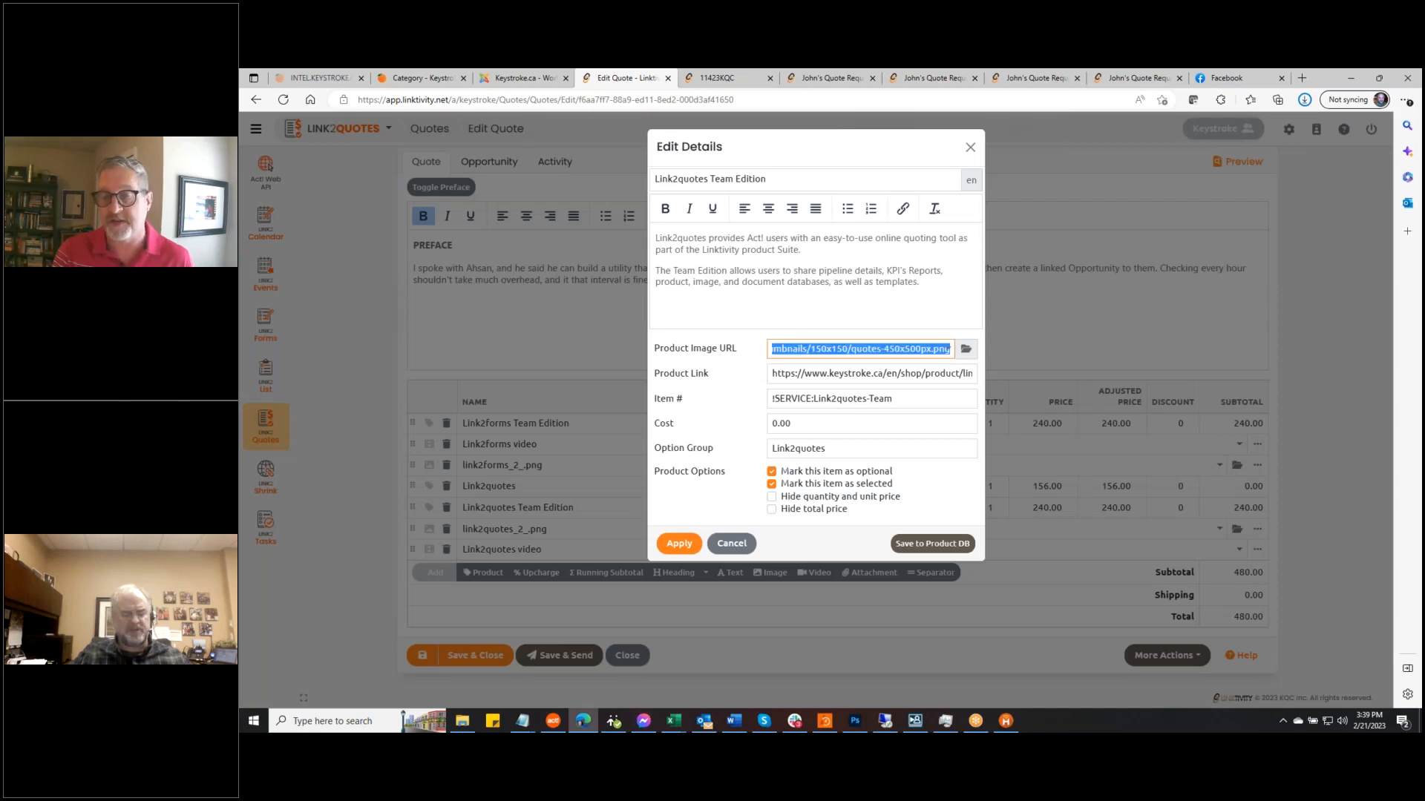
pyautogui.click(731, 544)
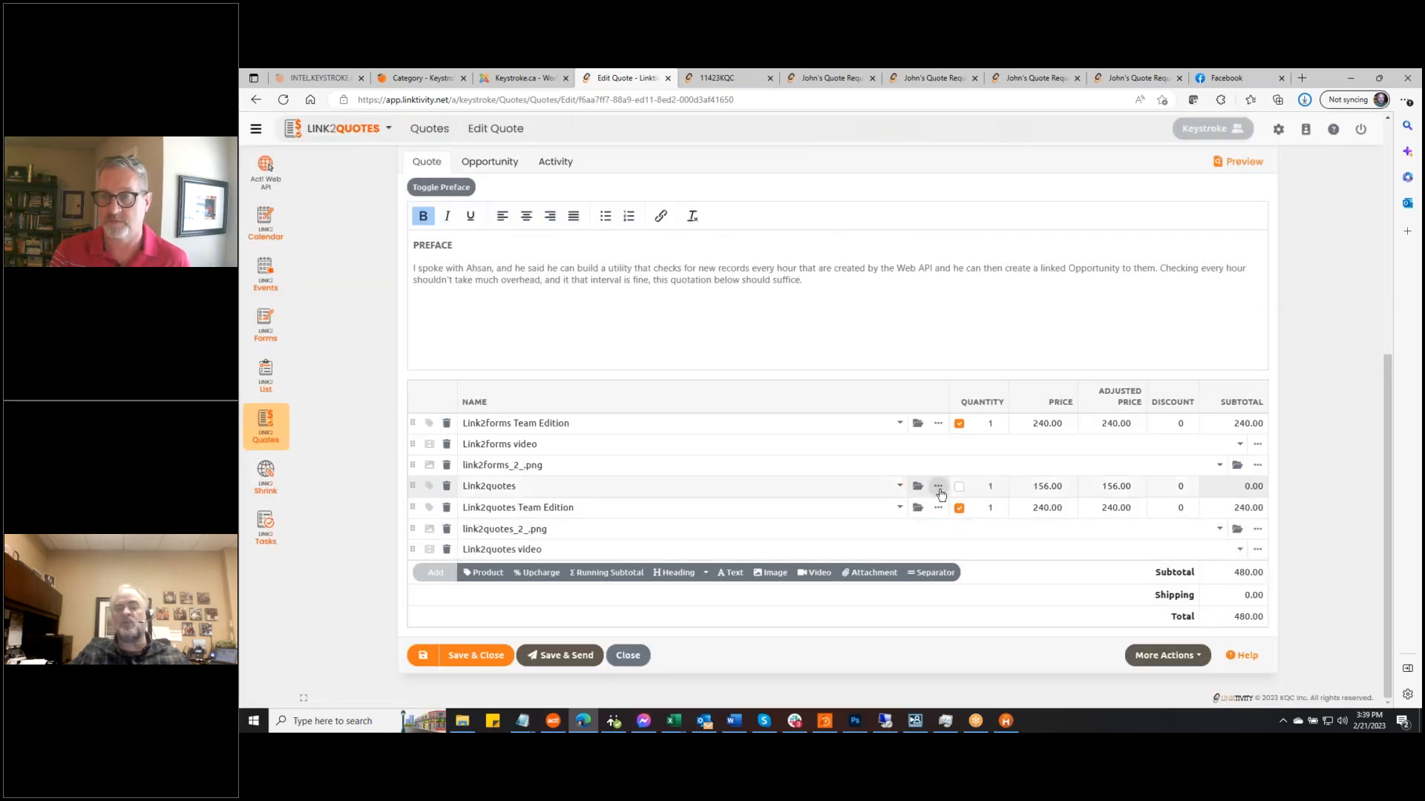
pyautogui.click(939, 488)
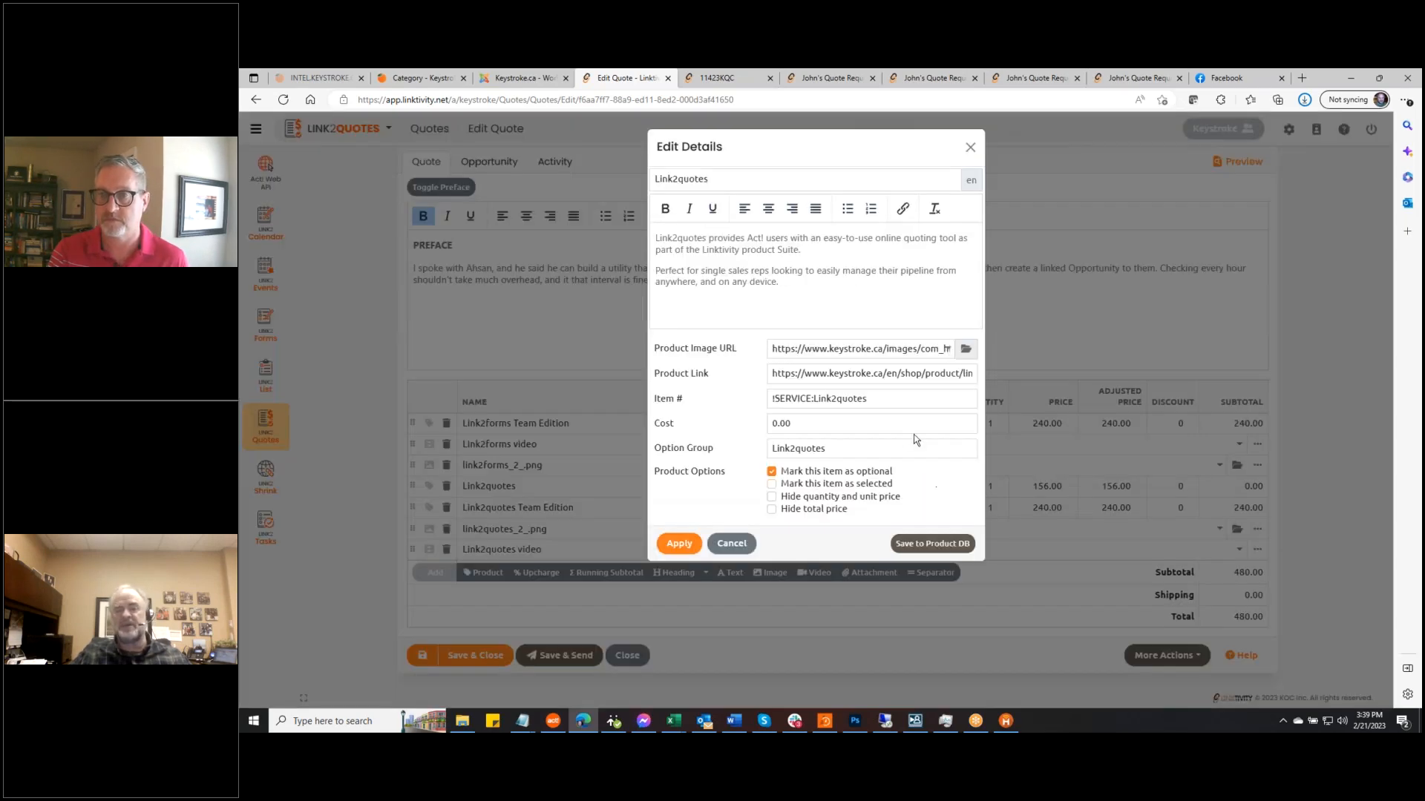
pyautogui.moveTo(773, 349); pyautogui.dragTo(1403, 357)
pyautogui.hotkey('ctrl', 'v')
pyautogui.click(683, 546)
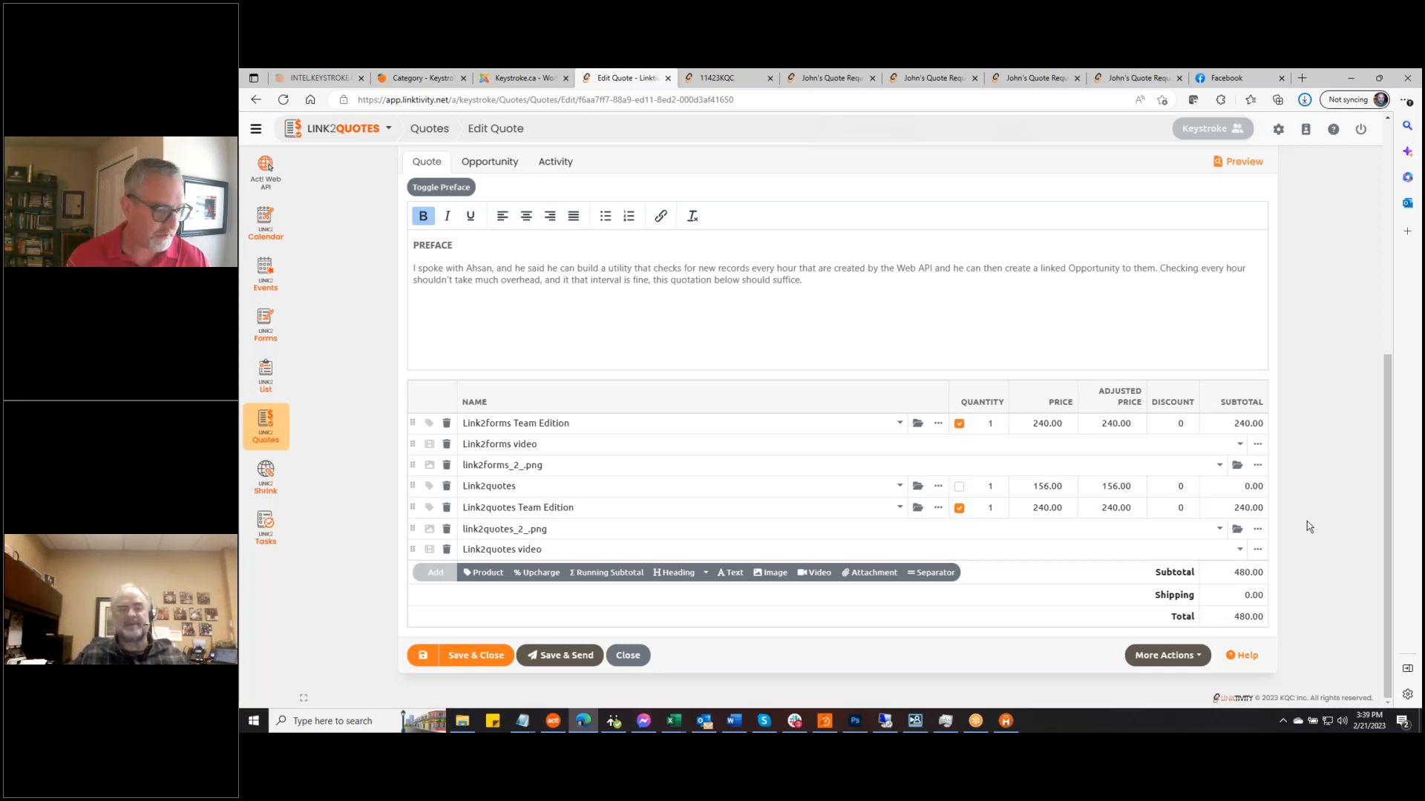
# Save the quote and review the reloaded client preview, showing Team Edition included at $480.00
pyautogui.click(430, 659)
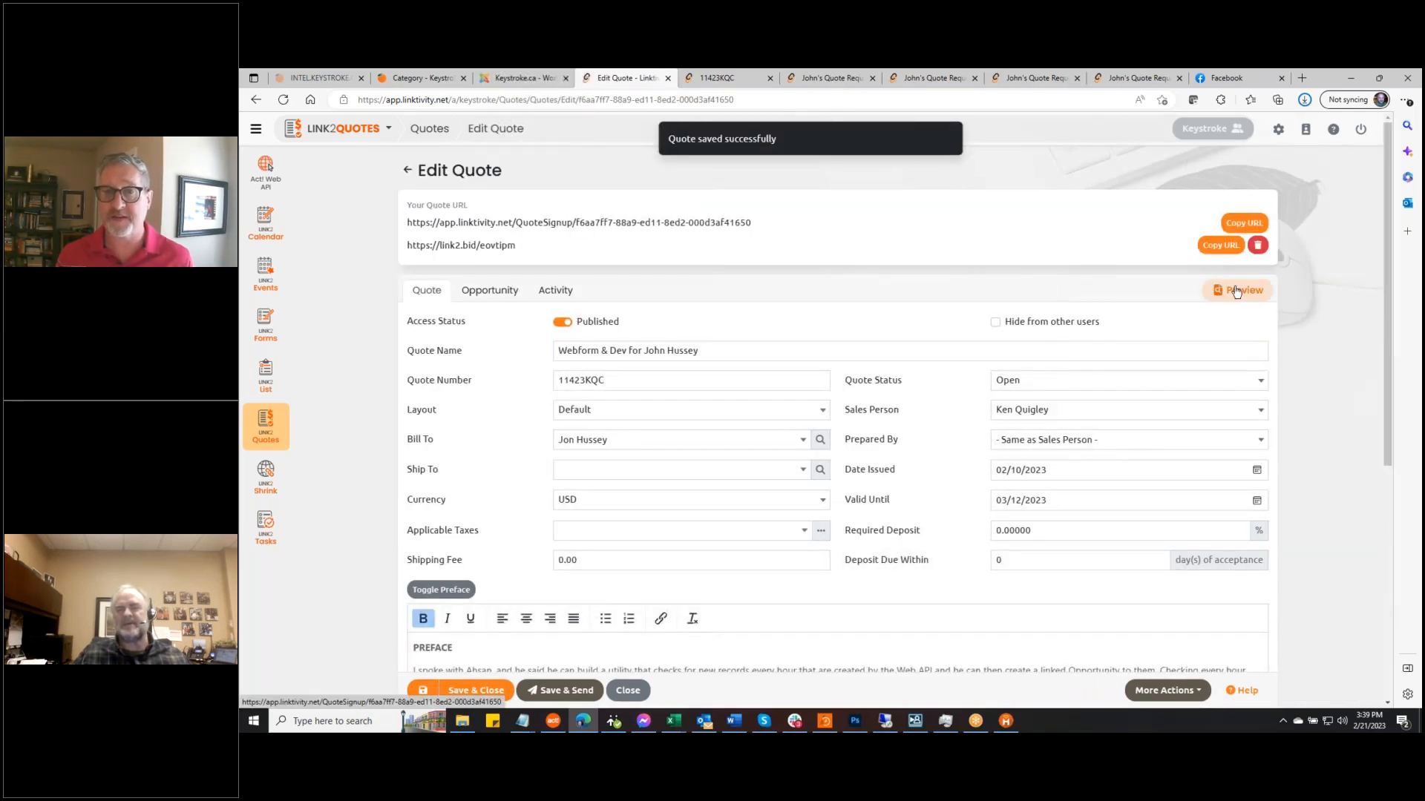
pyautogui.click(1237, 291)
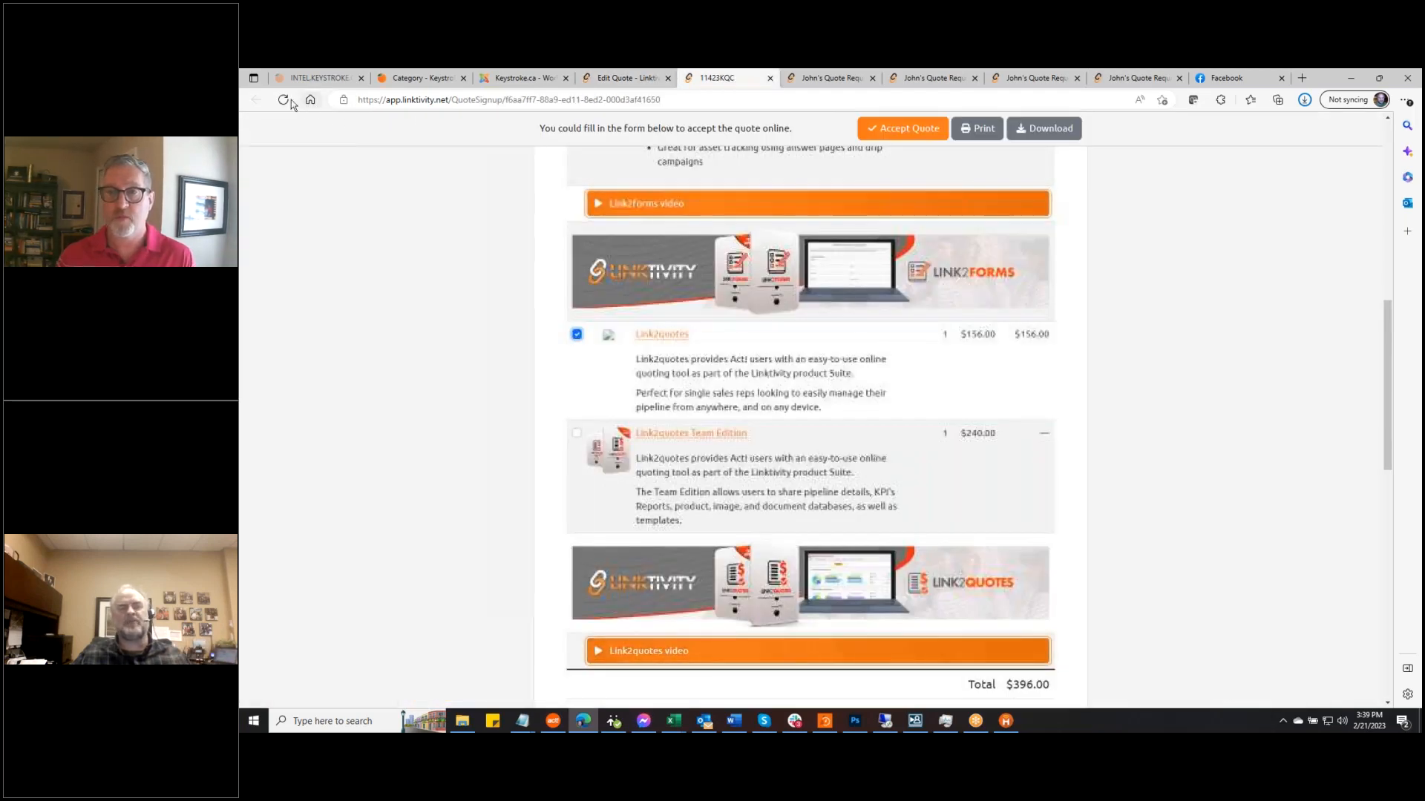
pyautogui.click(290, 99)
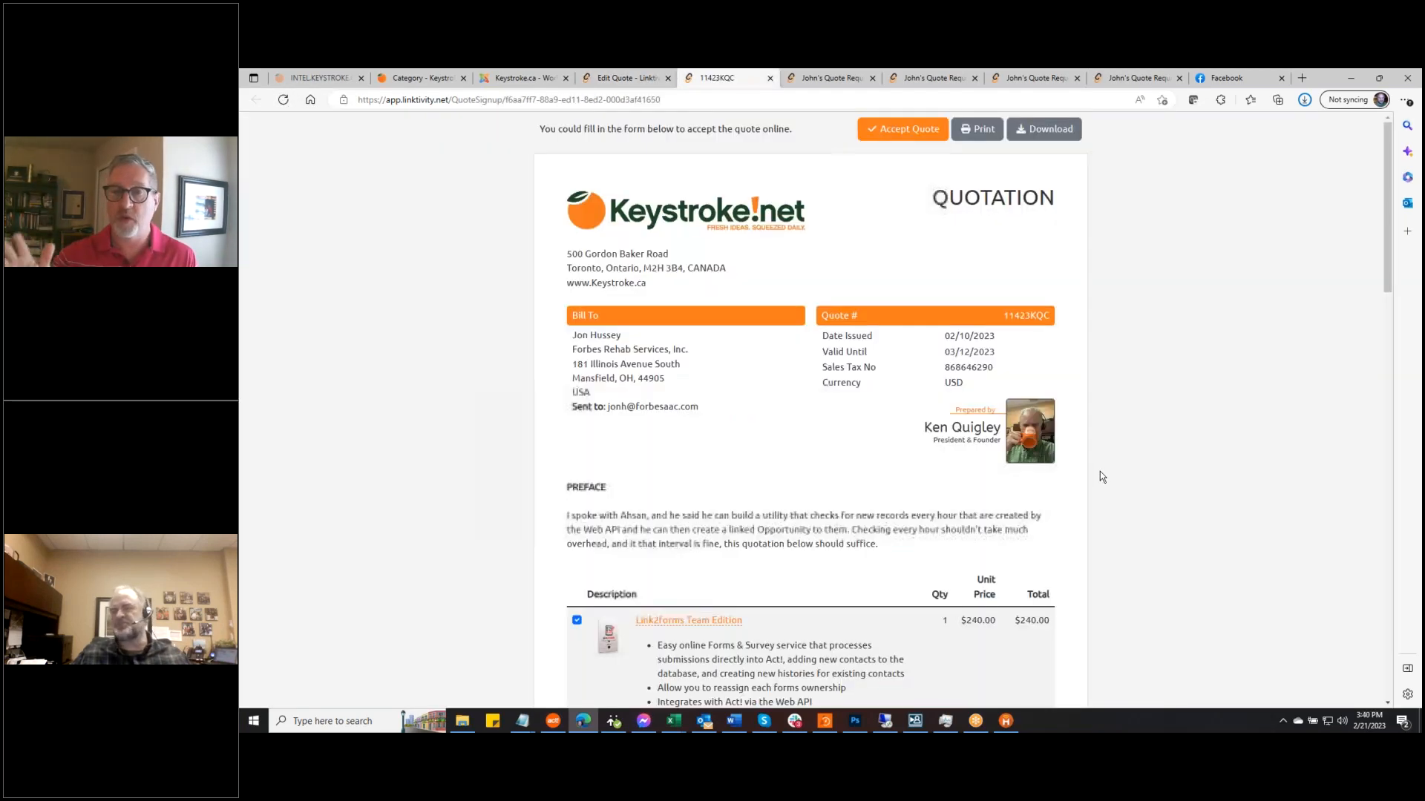
pyautogui.scroll(-4, 1112, 465)
pyautogui.scroll(-4, 1117, 467)
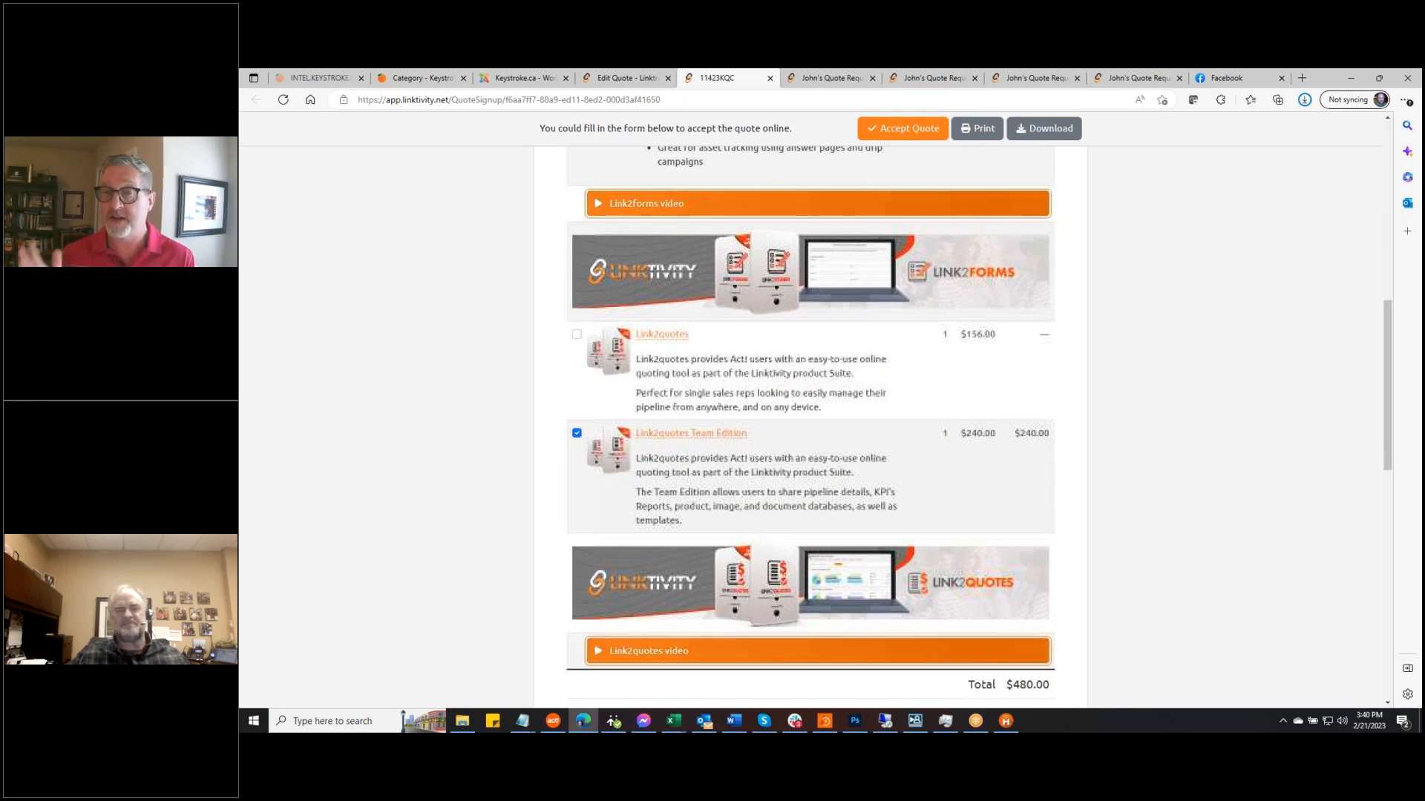
pyautogui.scroll(-3, 1131, 432)
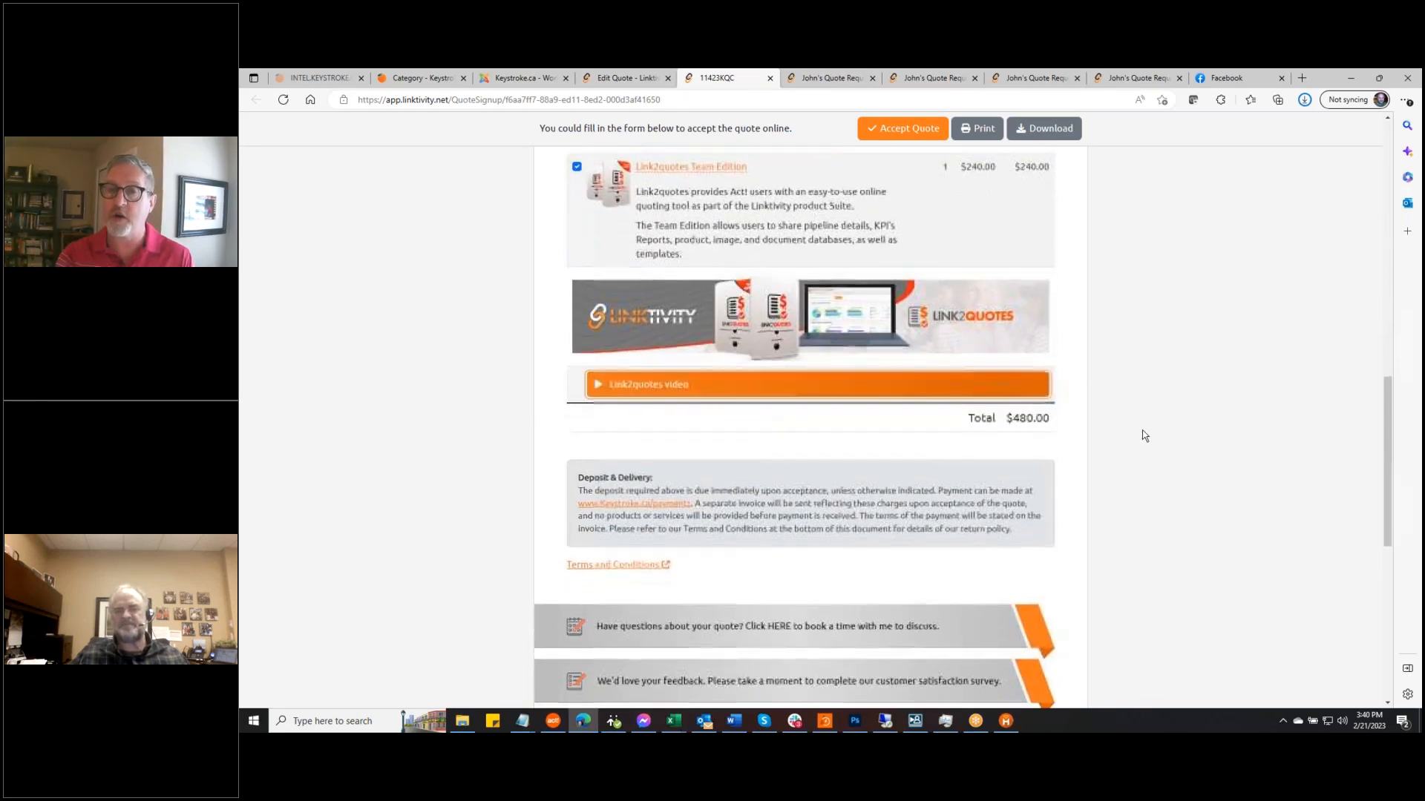
pyautogui.scroll(10, 1142, 432)
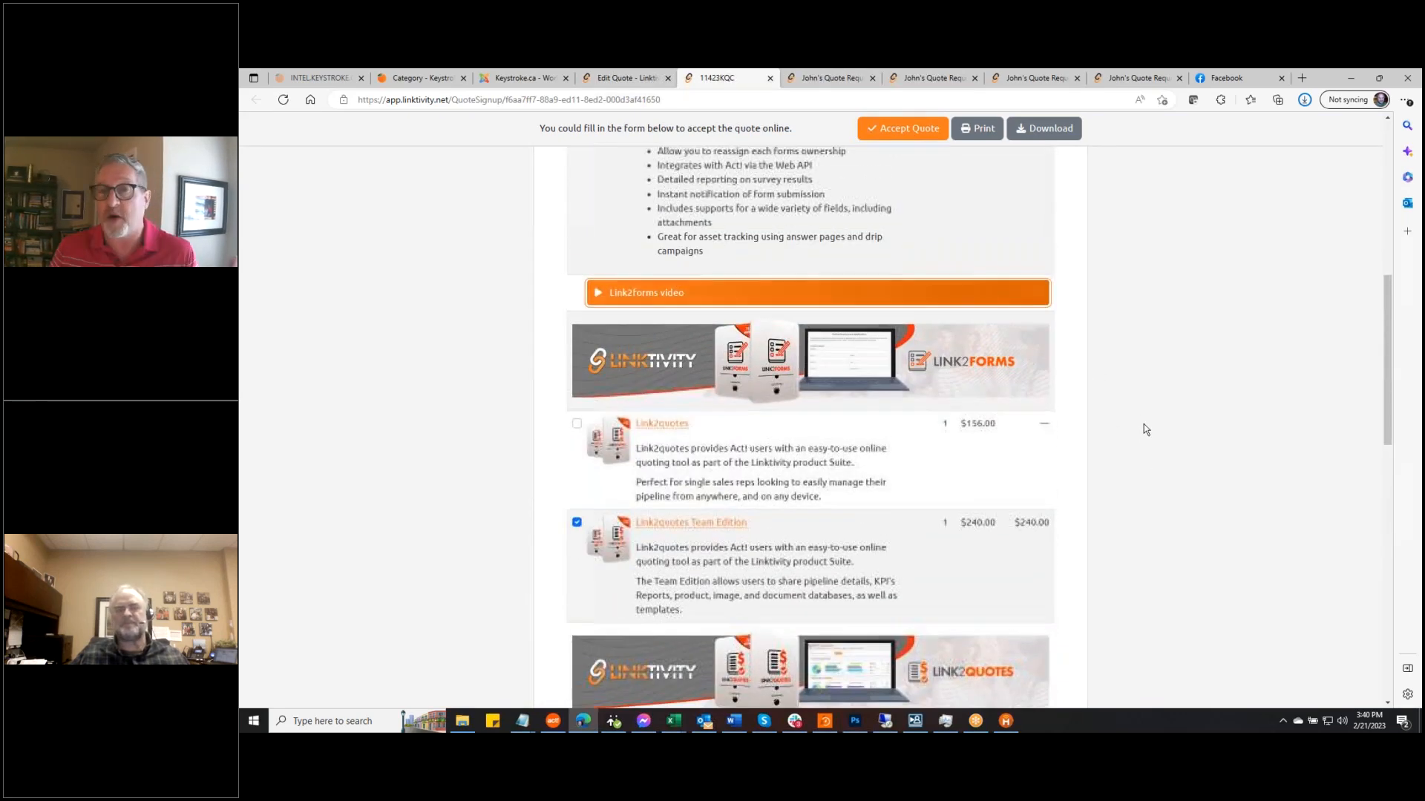
pyautogui.scroll(3, 1146, 429)
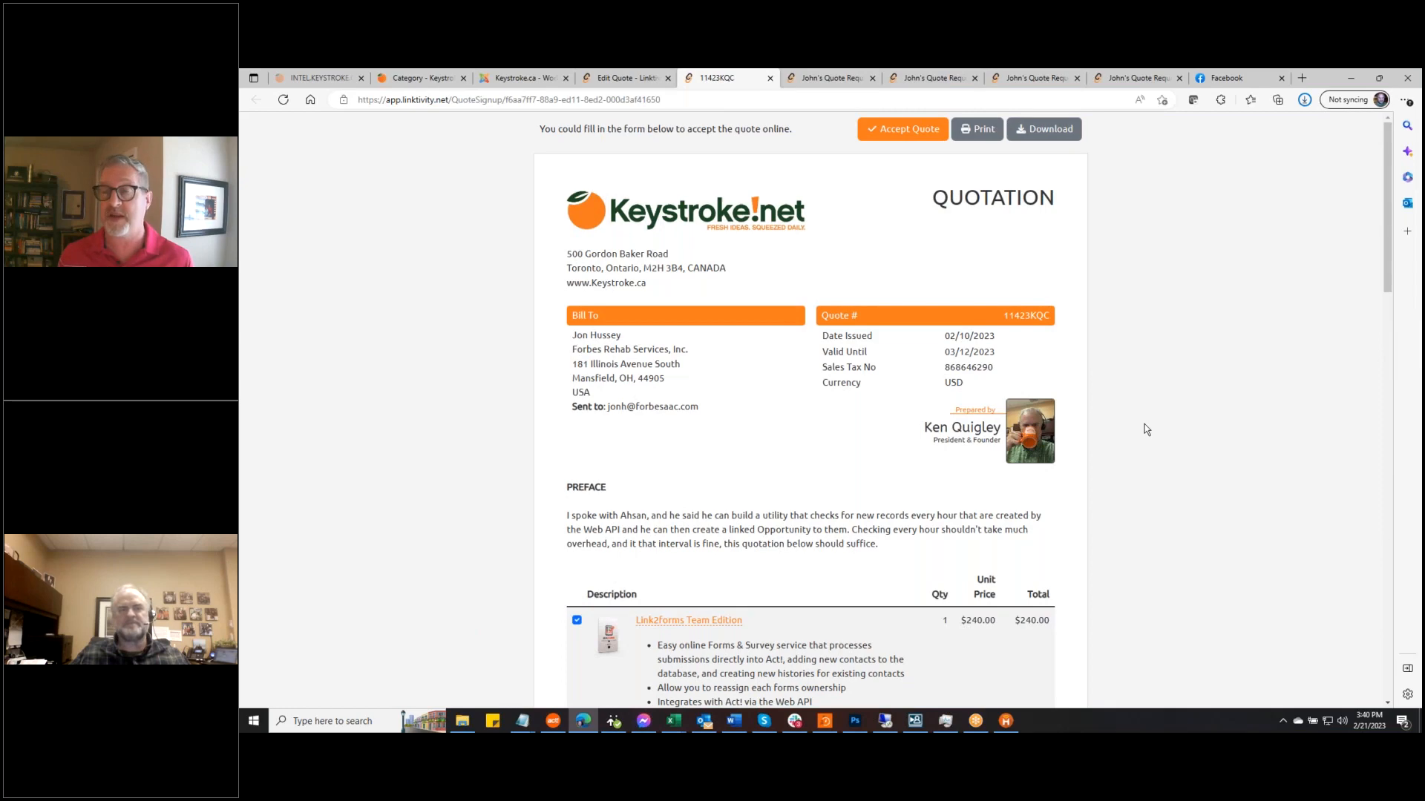
pyautogui.scroll(-8, 1188, 464)
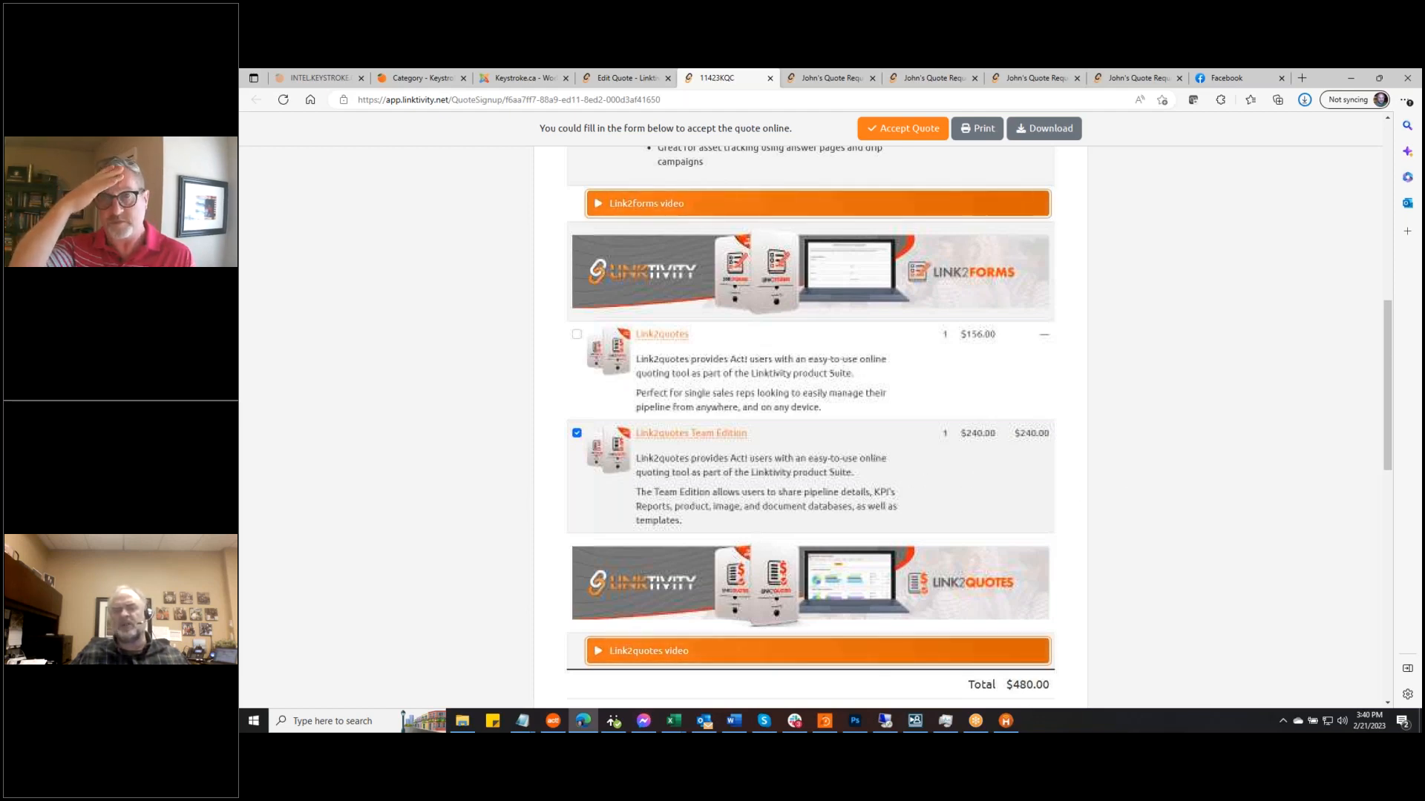
pyautogui.scroll(3, 1185, 469)
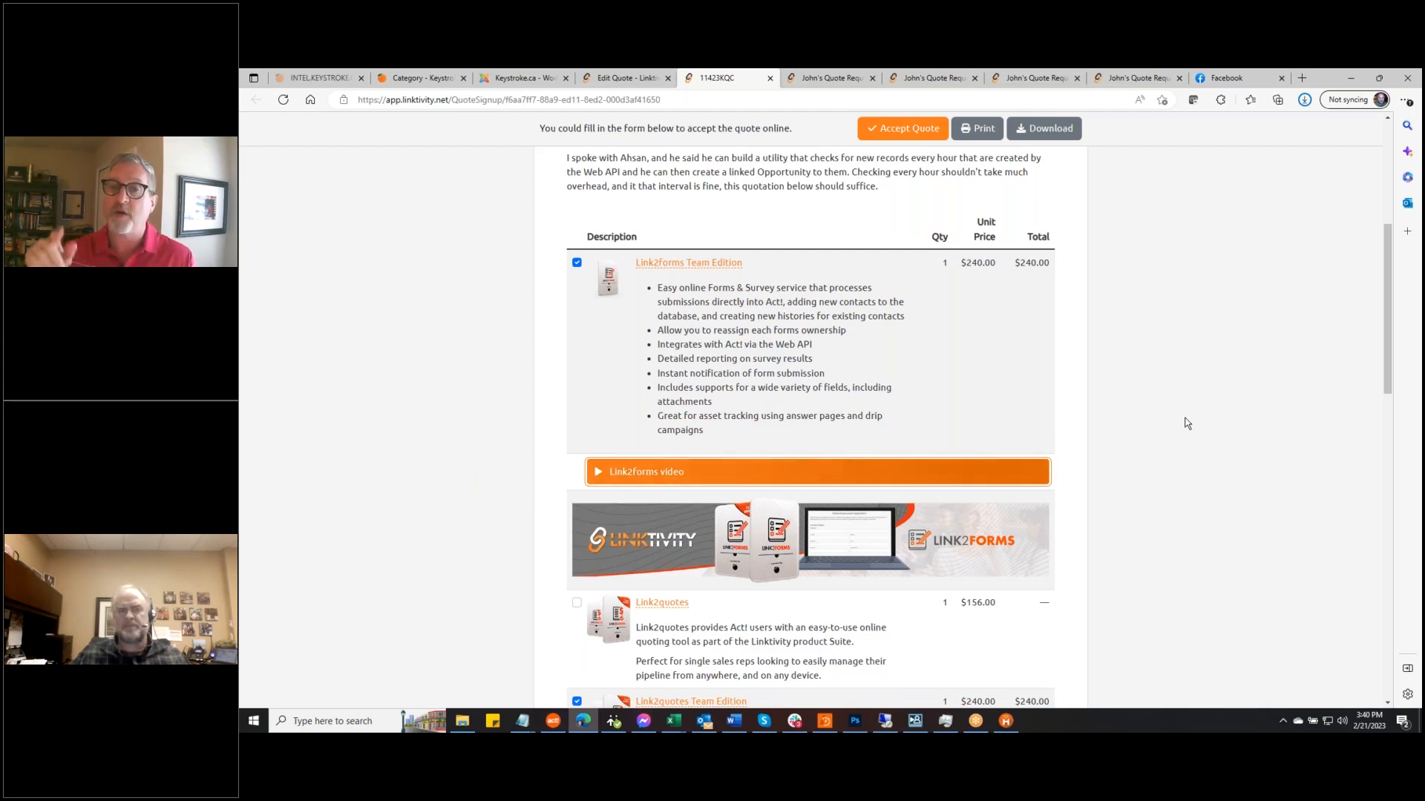
pyautogui.click(625, 76)
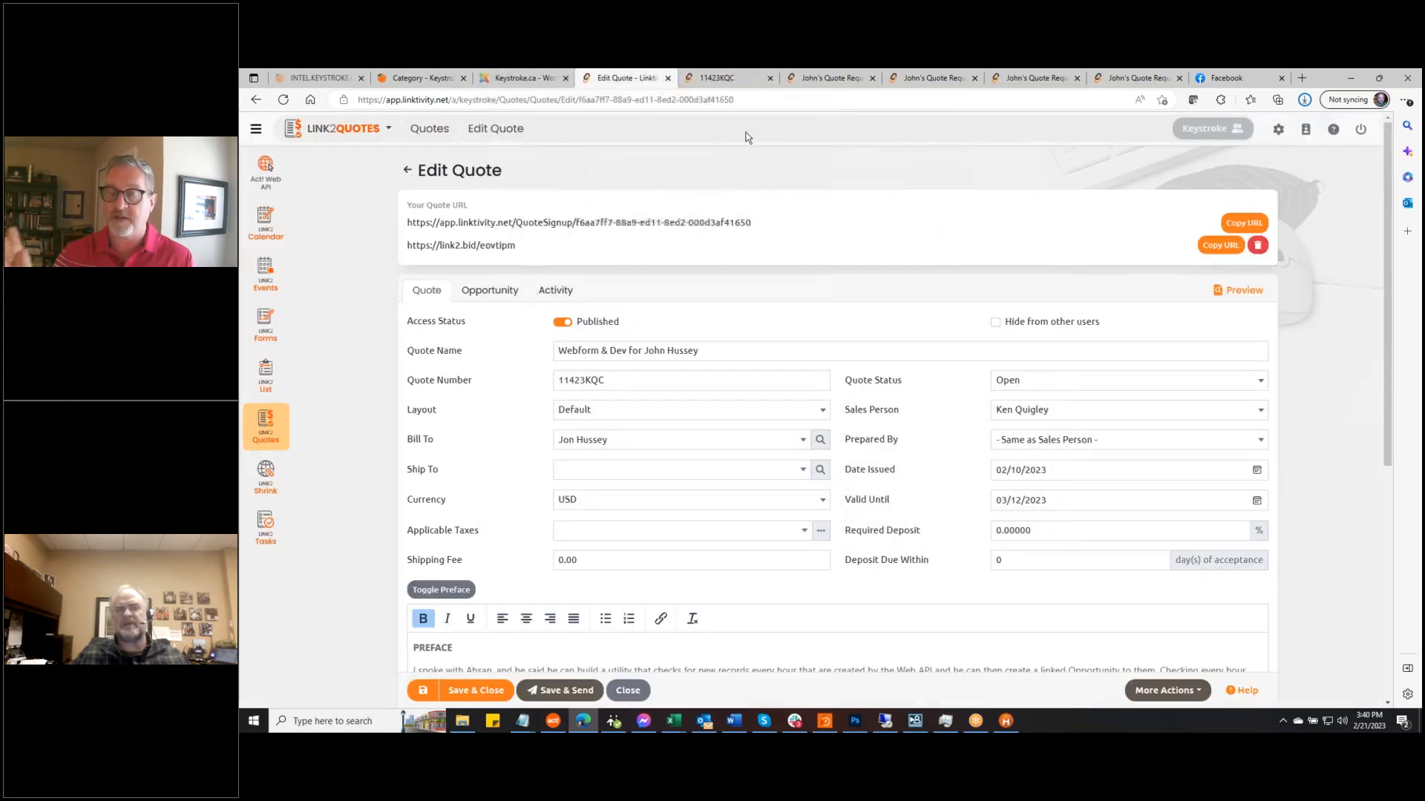
# Show the quote's Activity tab listing its created, sent and viewed entries
pyautogui.scroll(-4, 802, 483)
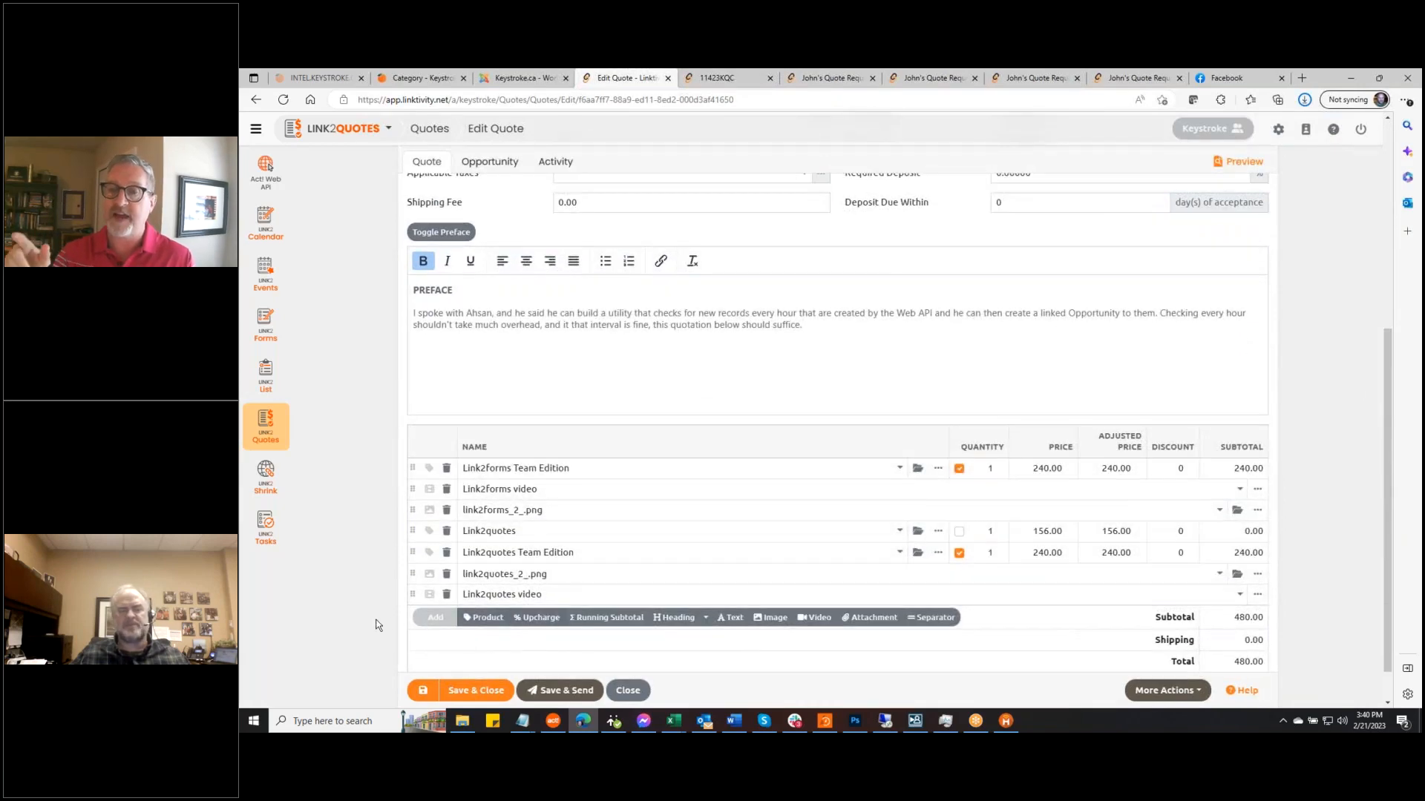
pyautogui.scroll(-2, 353, 629)
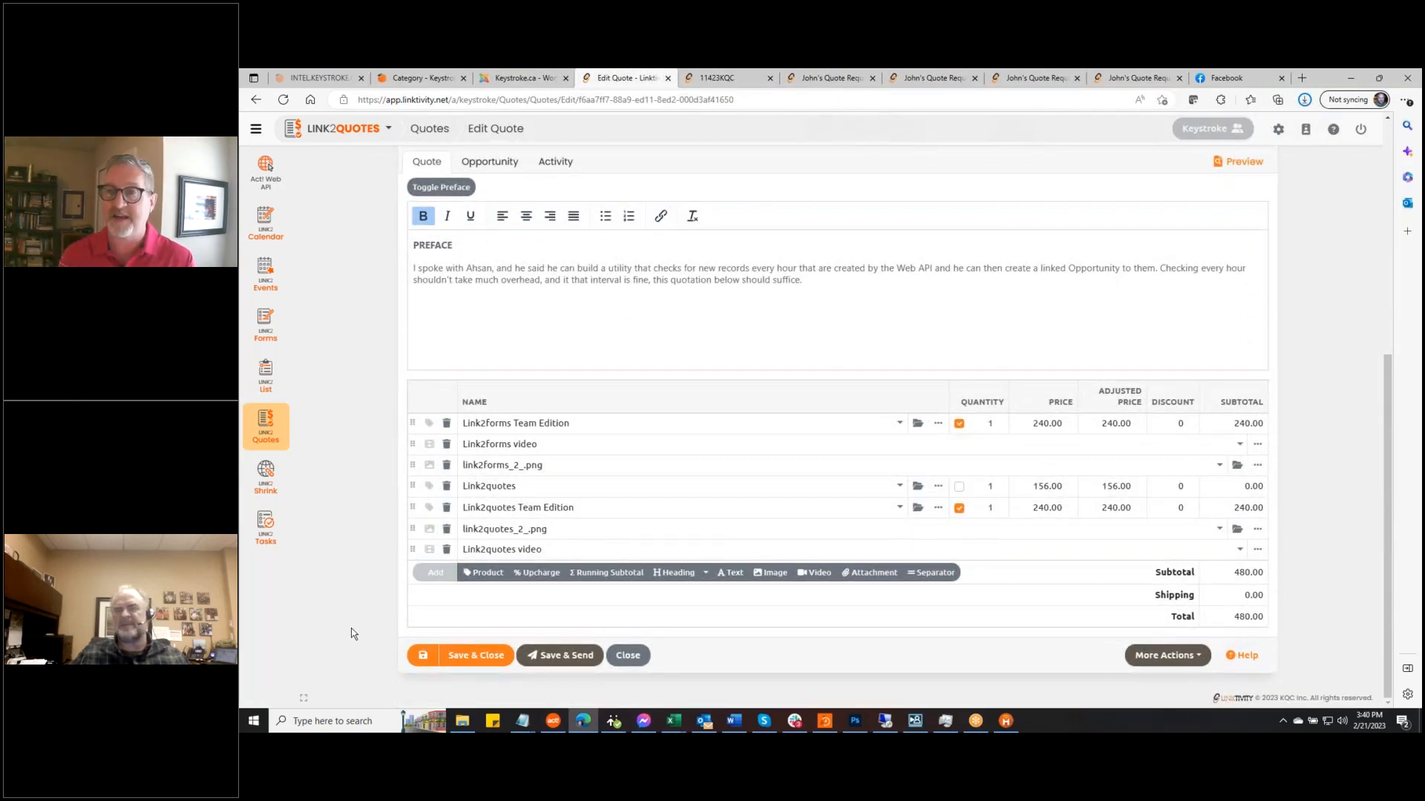
pyautogui.scroll(1, 319, 639)
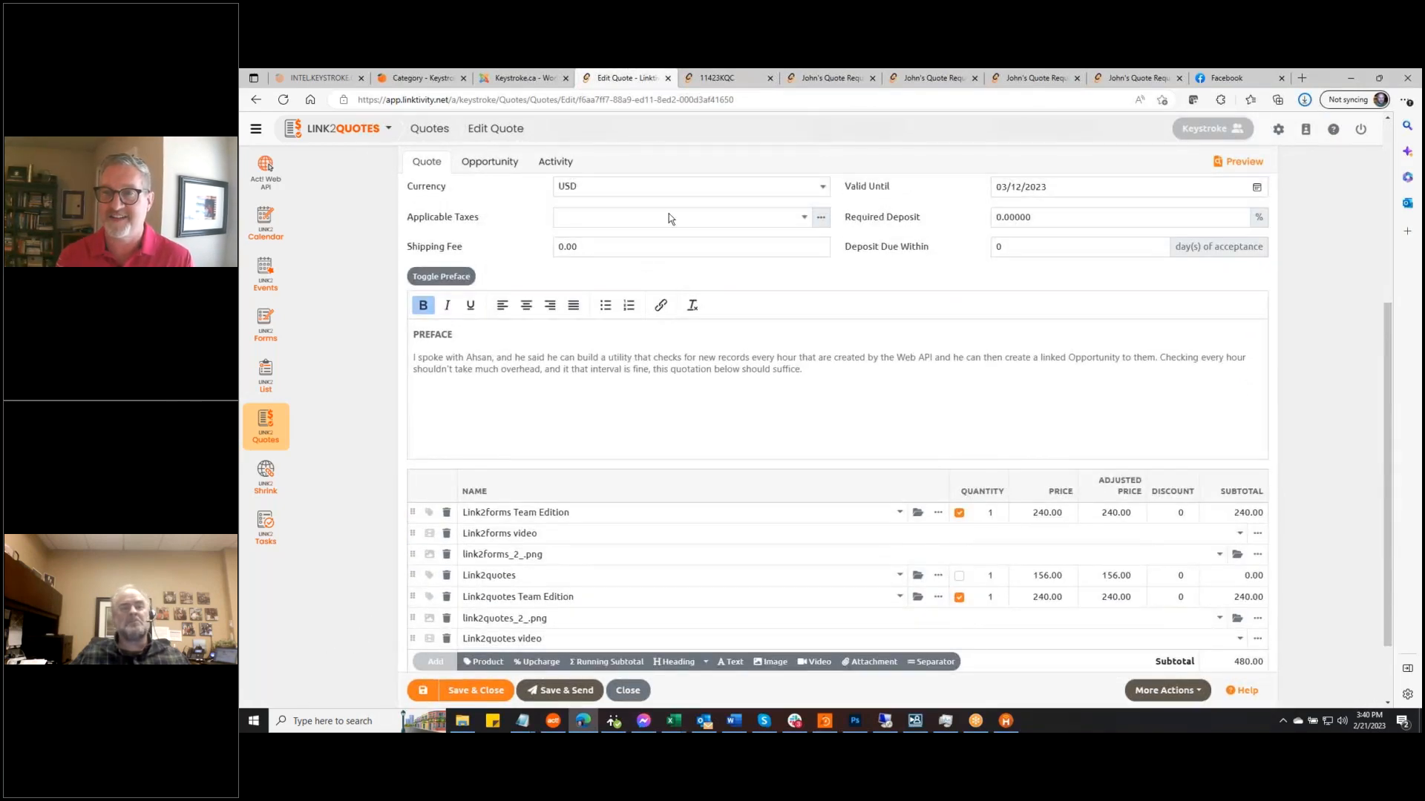
pyautogui.click(555, 161)
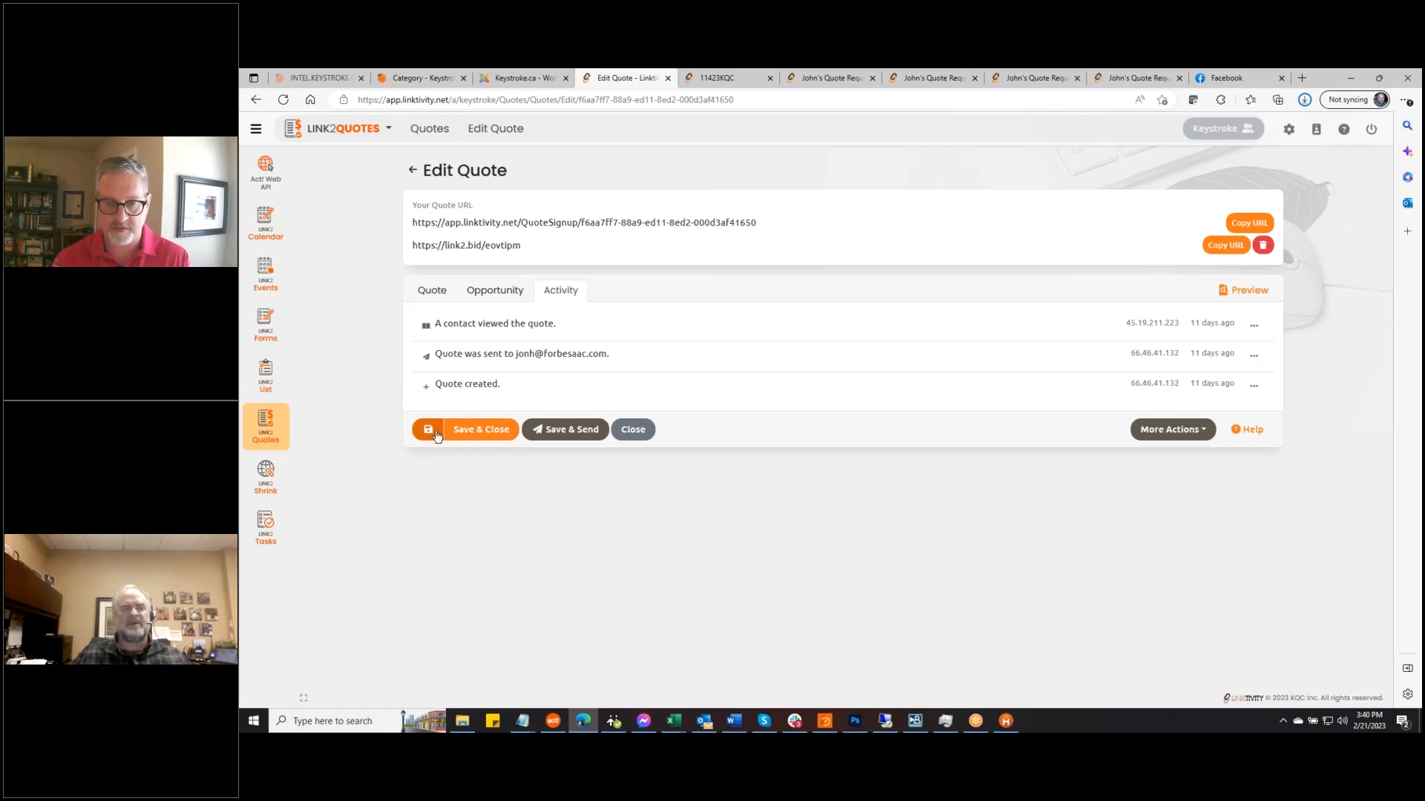
pyautogui.click(575, 434)
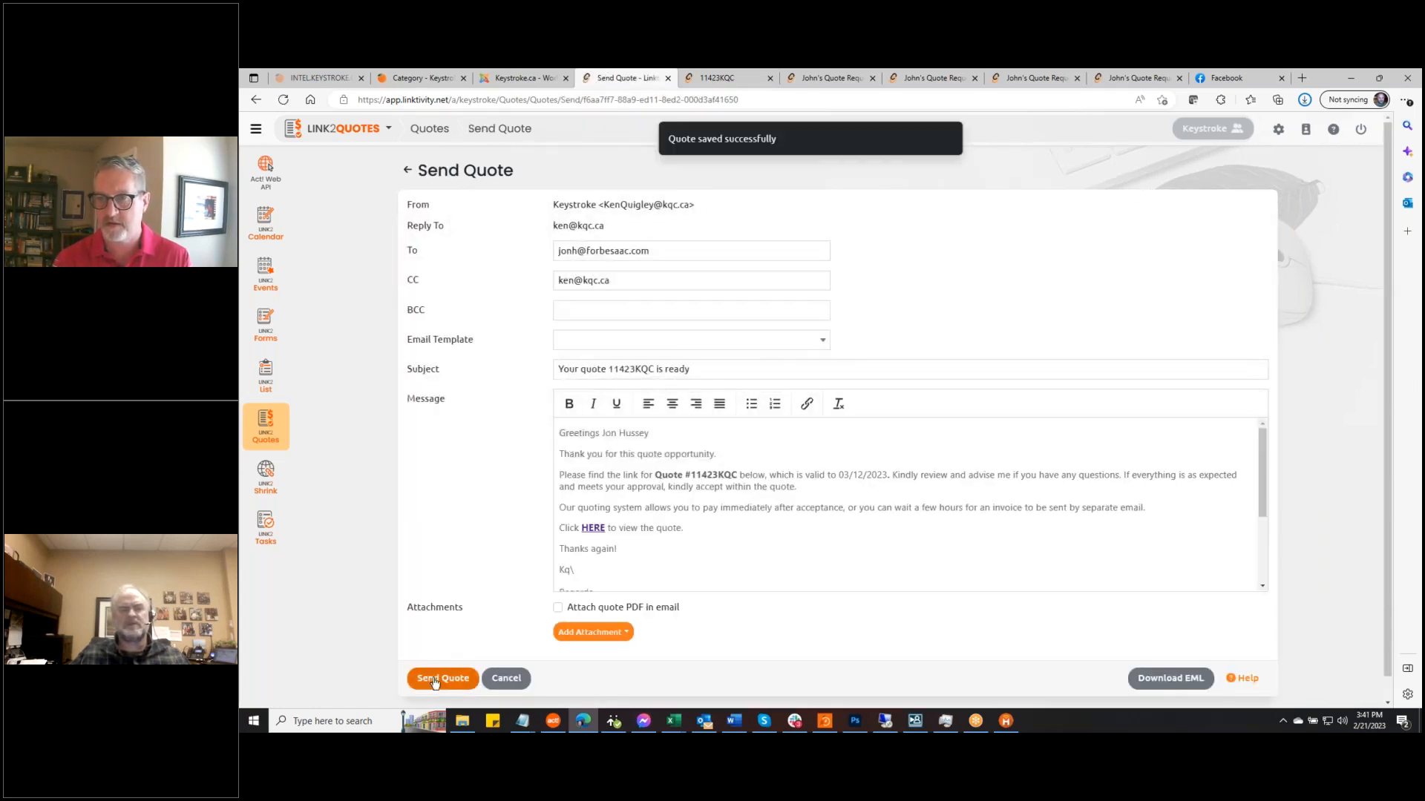
pyautogui.click(435, 680)
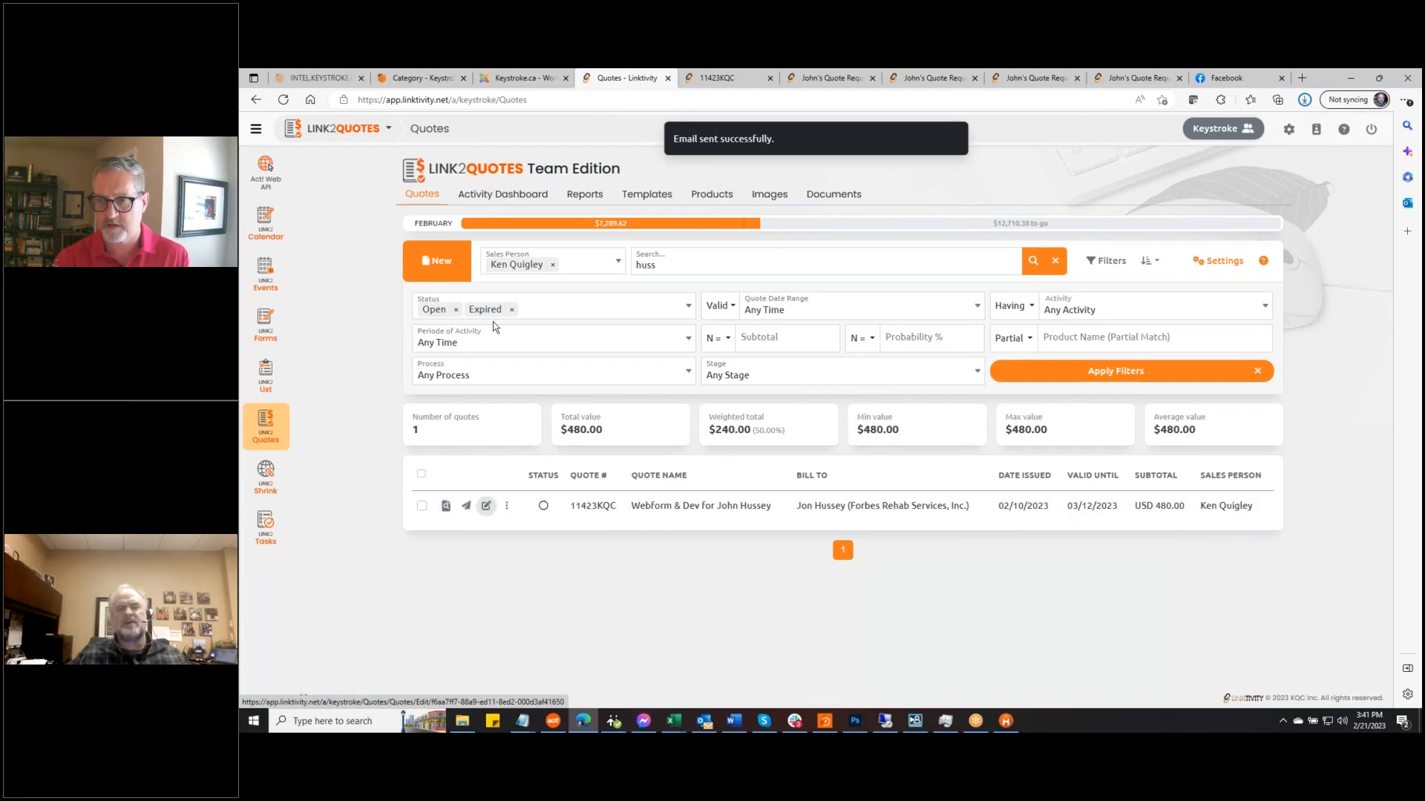
# Check the Activity Dashboard, then reopen the webform quote from the Quotes list
pyautogui.click(512, 197)
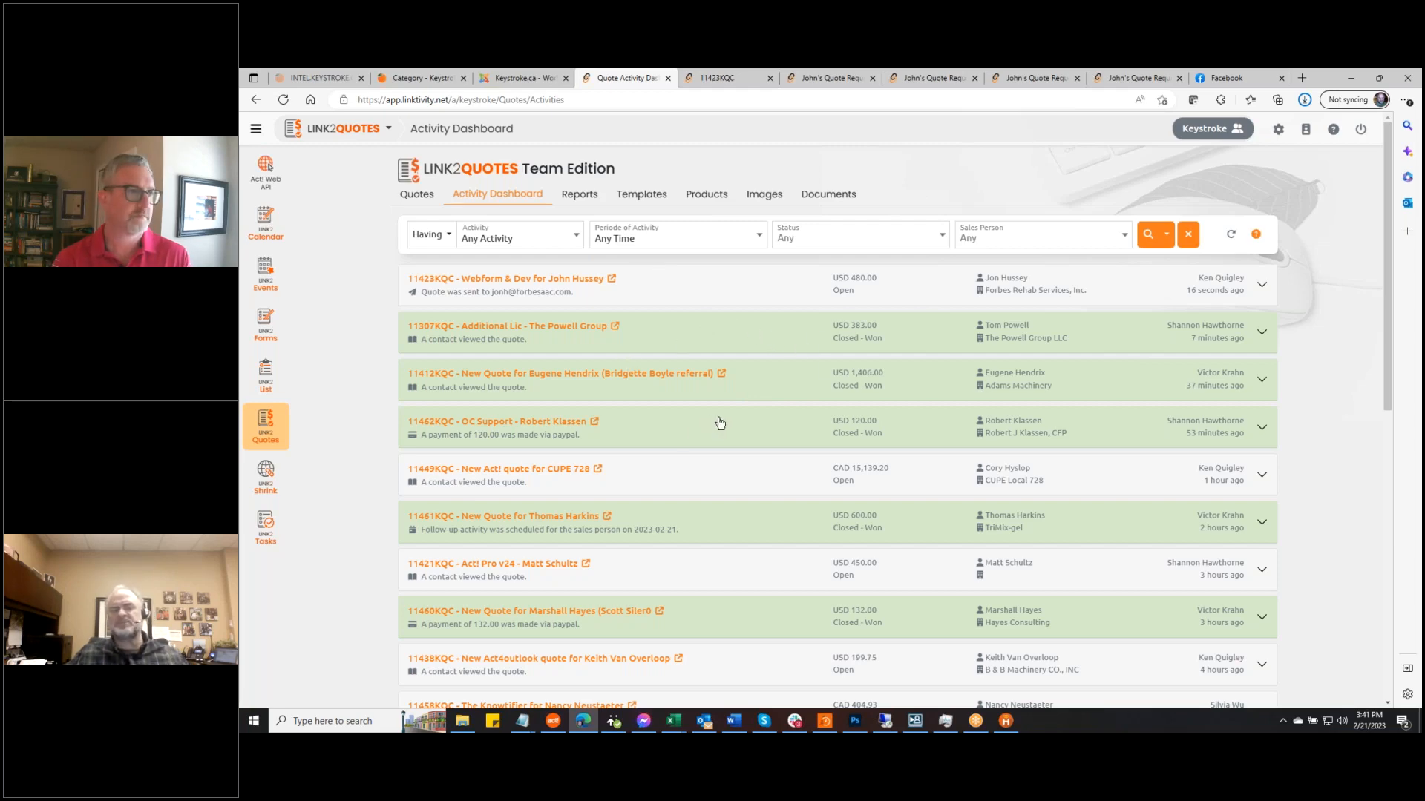
pyautogui.click(414, 197)
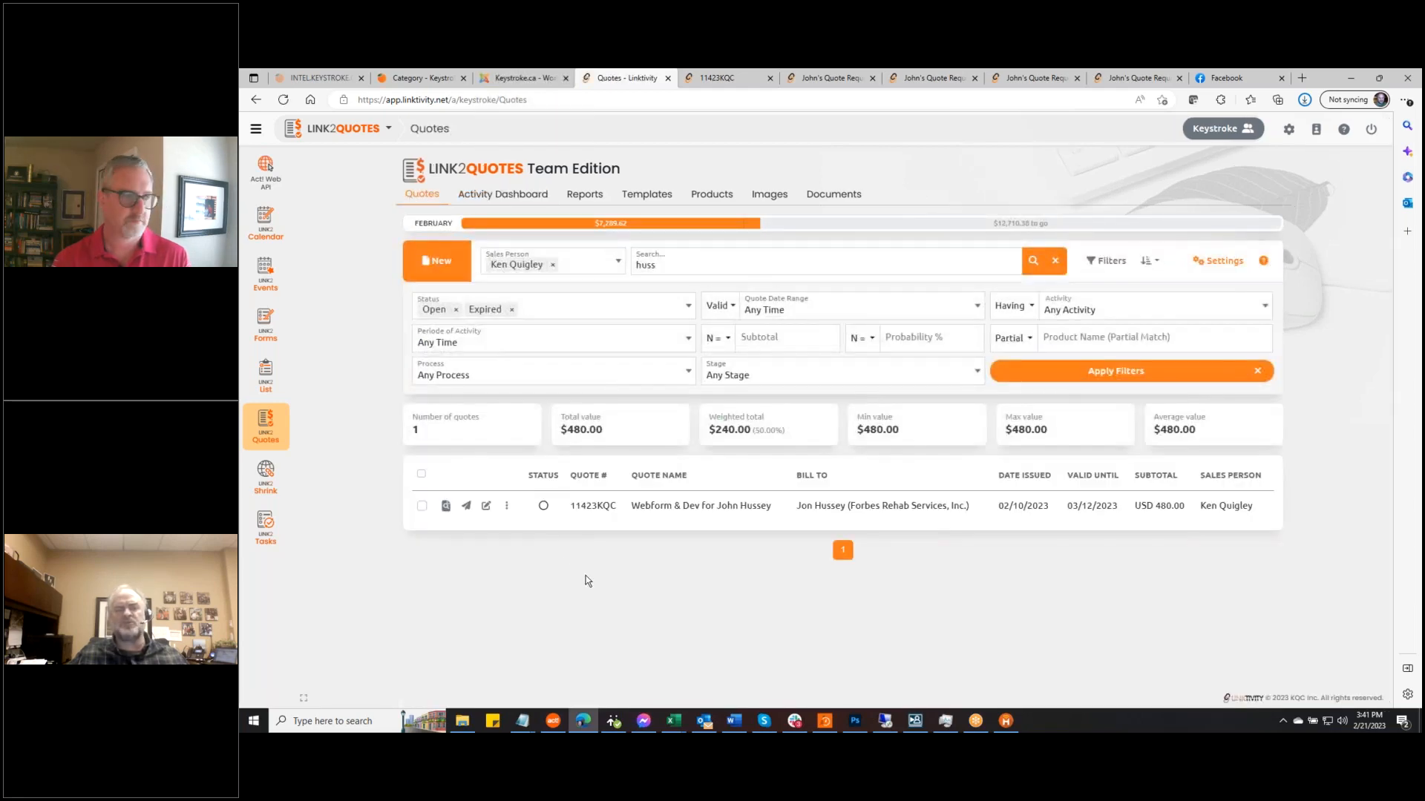
pyautogui.click(487, 507)
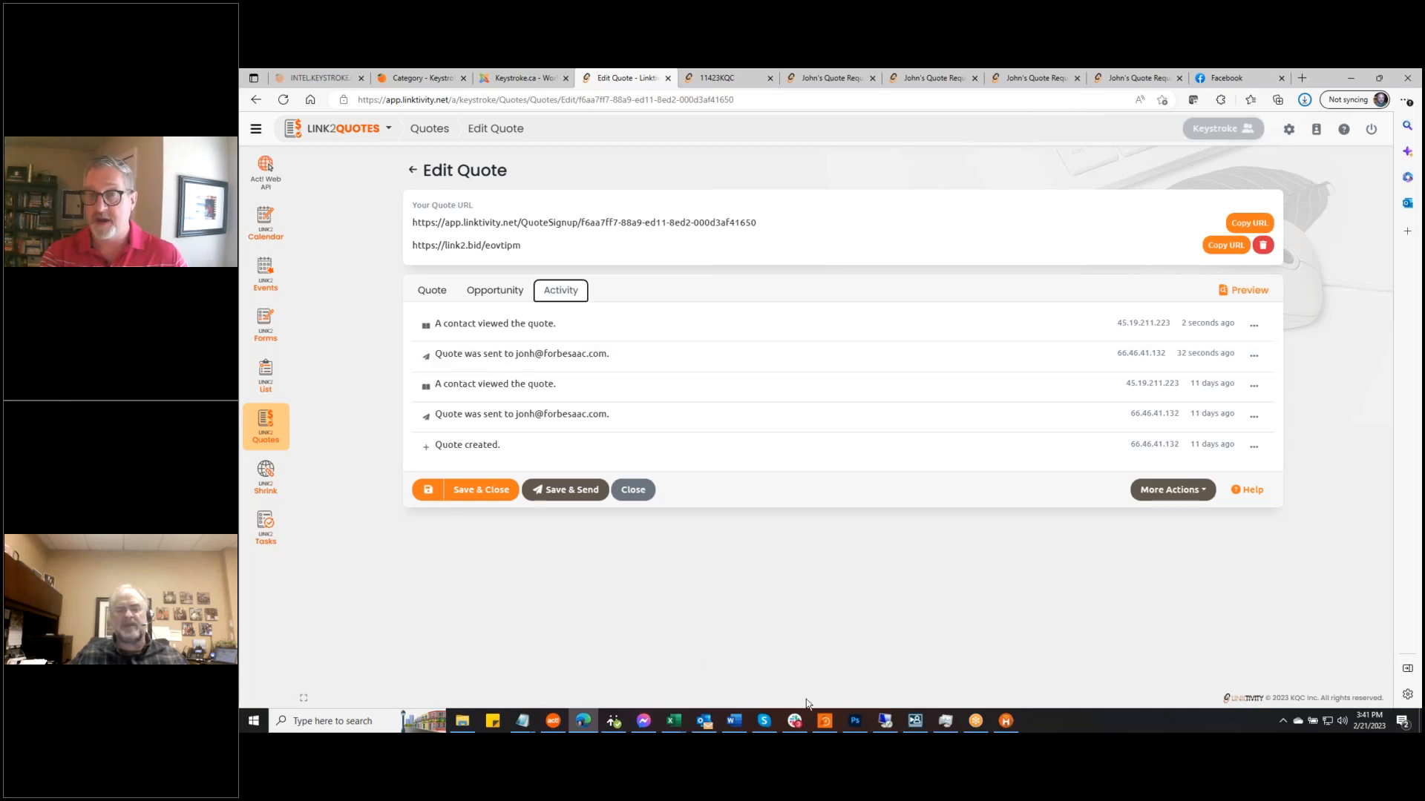
# Clear the Act! call alarm and open the client's 2/21/2023 quote-request opportunity ($0.00 total)
pyautogui.click(885, 722)
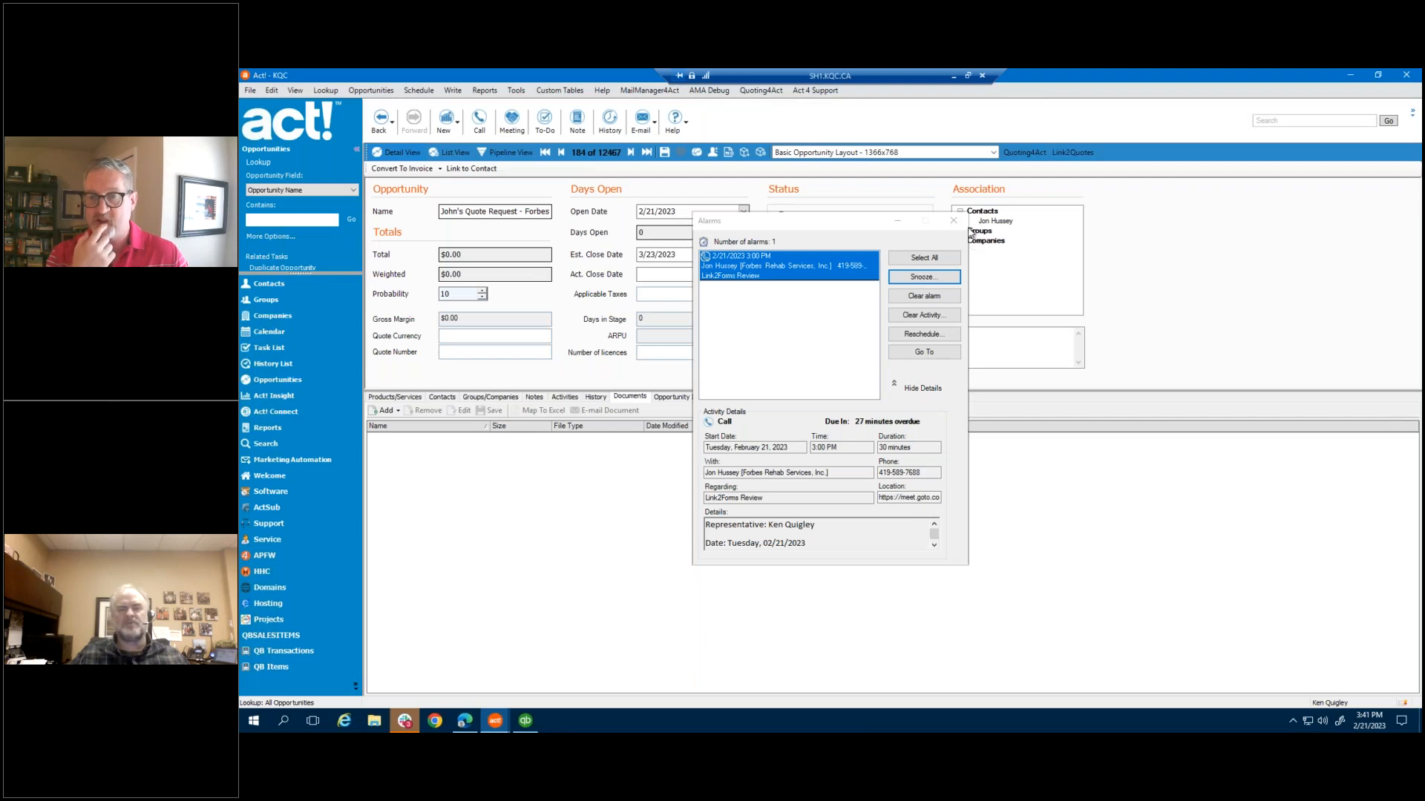
pyautogui.click(929, 356)
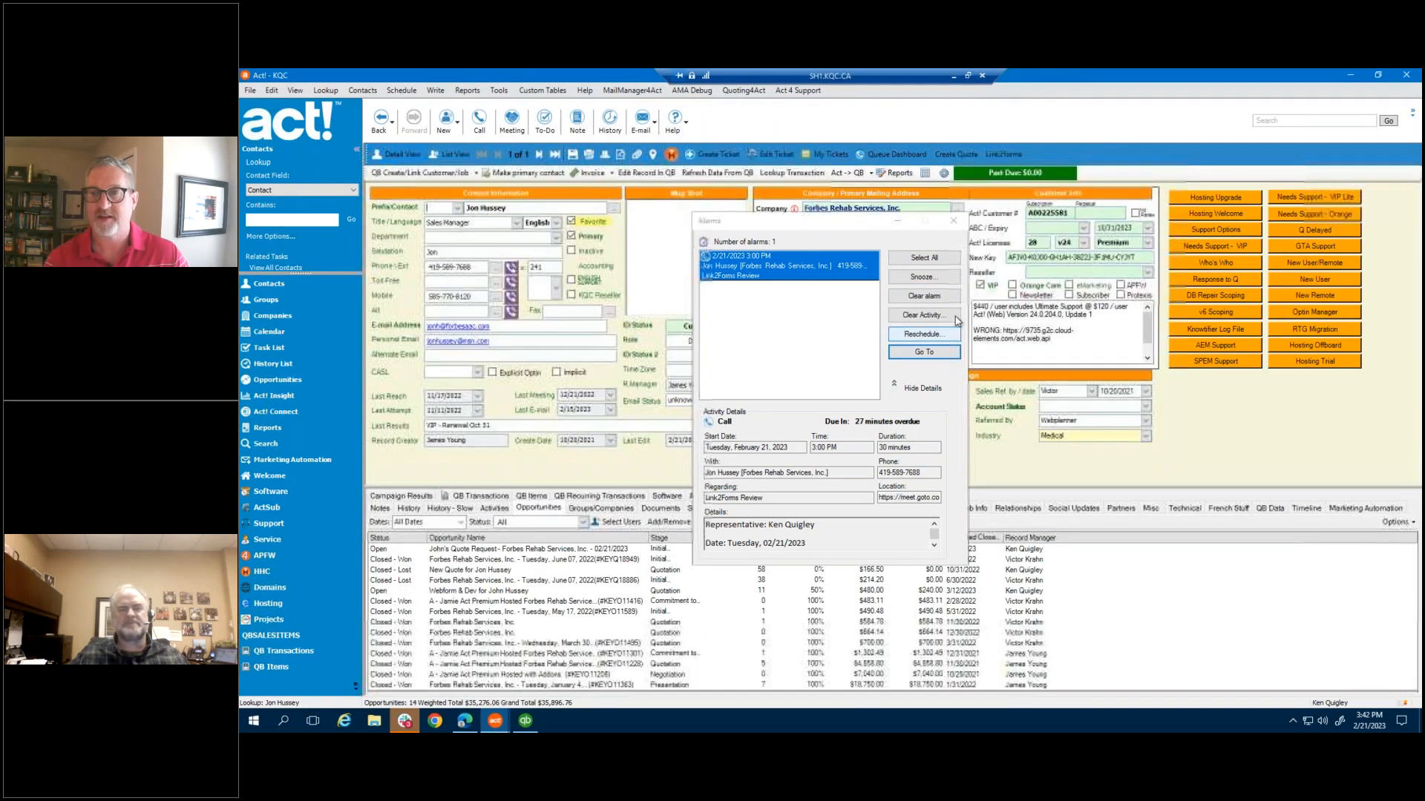
pyautogui.click(954, 221)
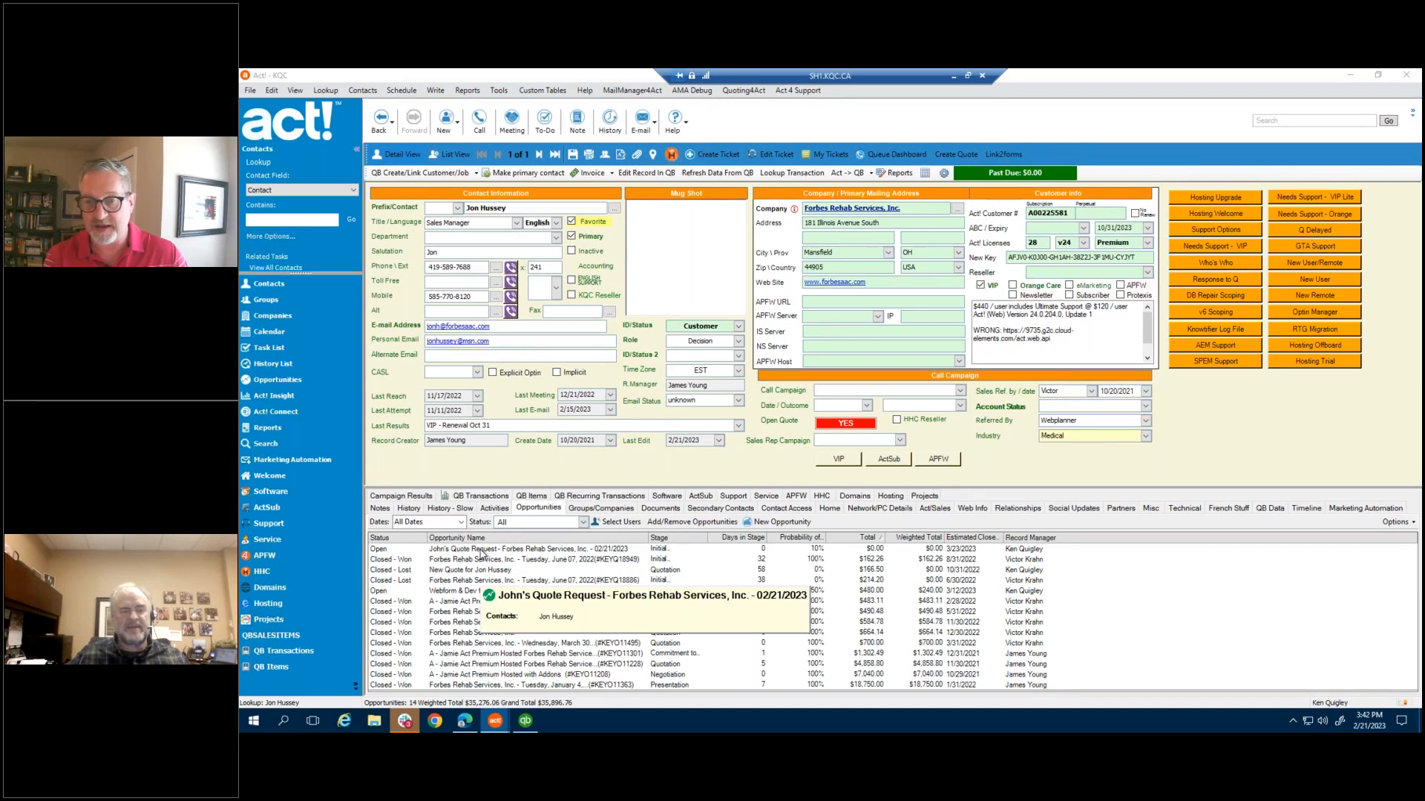
pyautogui.click(481, 552)
pyautogui.doubleClick(476, 554)
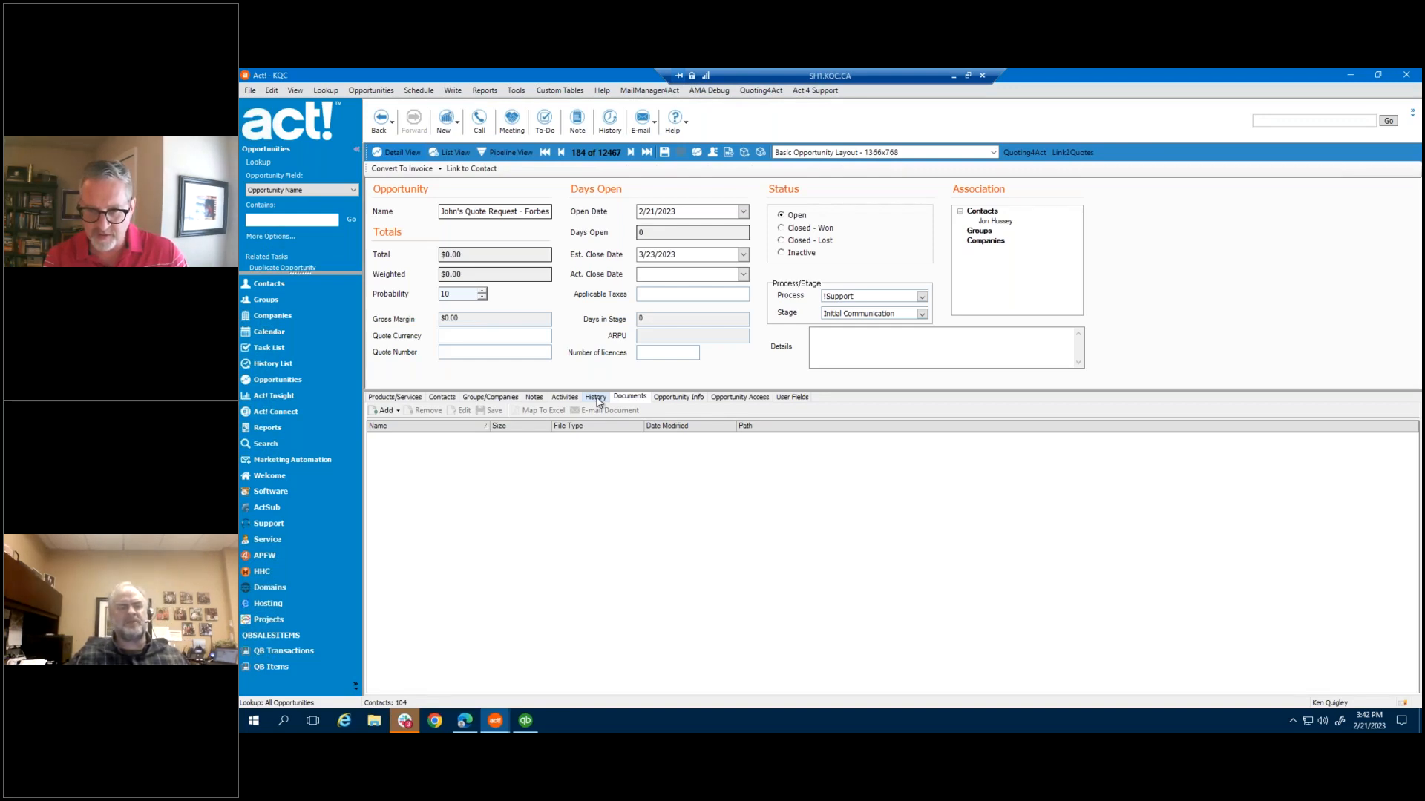
# Review the quote request's history entry and its submitted web form fields
pyautogui.click(596, 398)
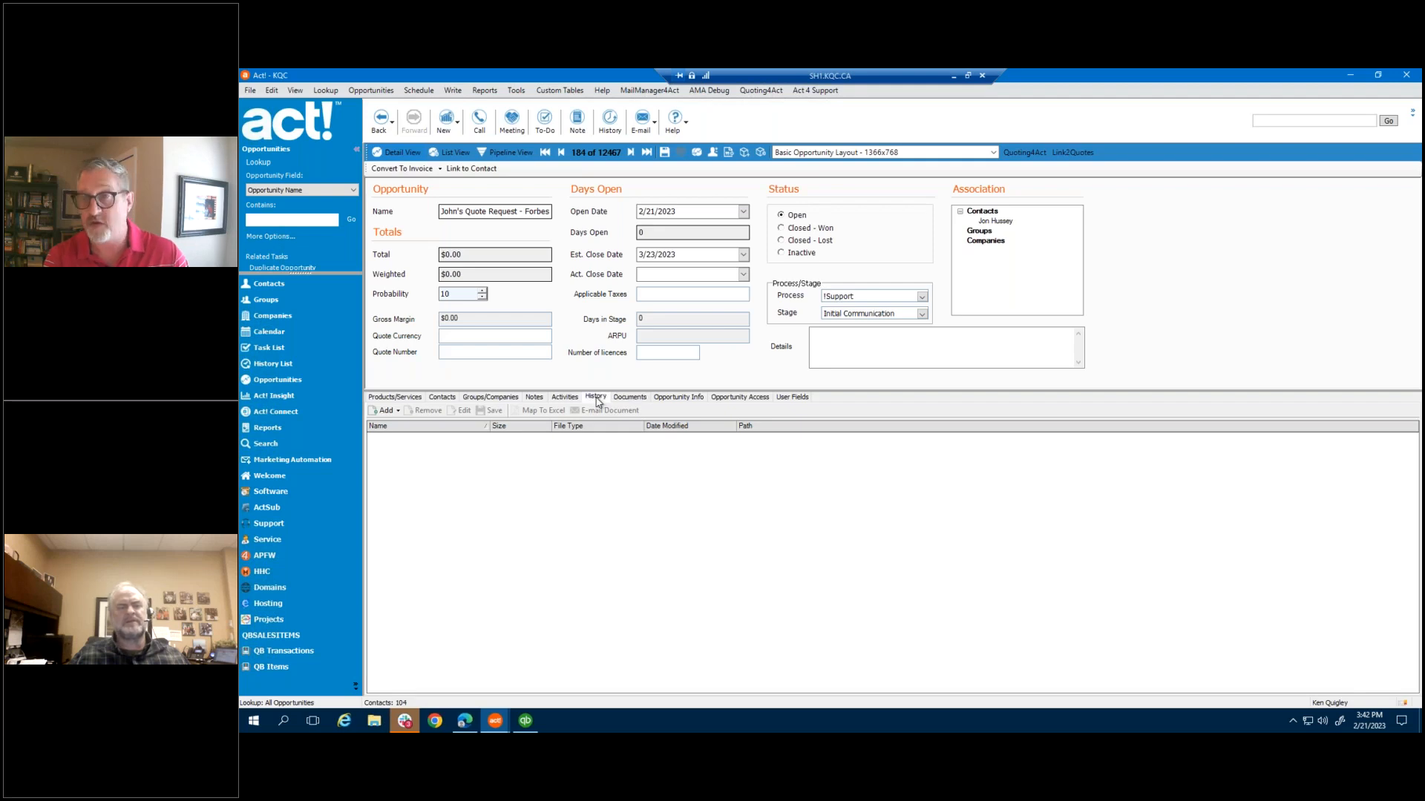
pyautogui.click(629, 444)
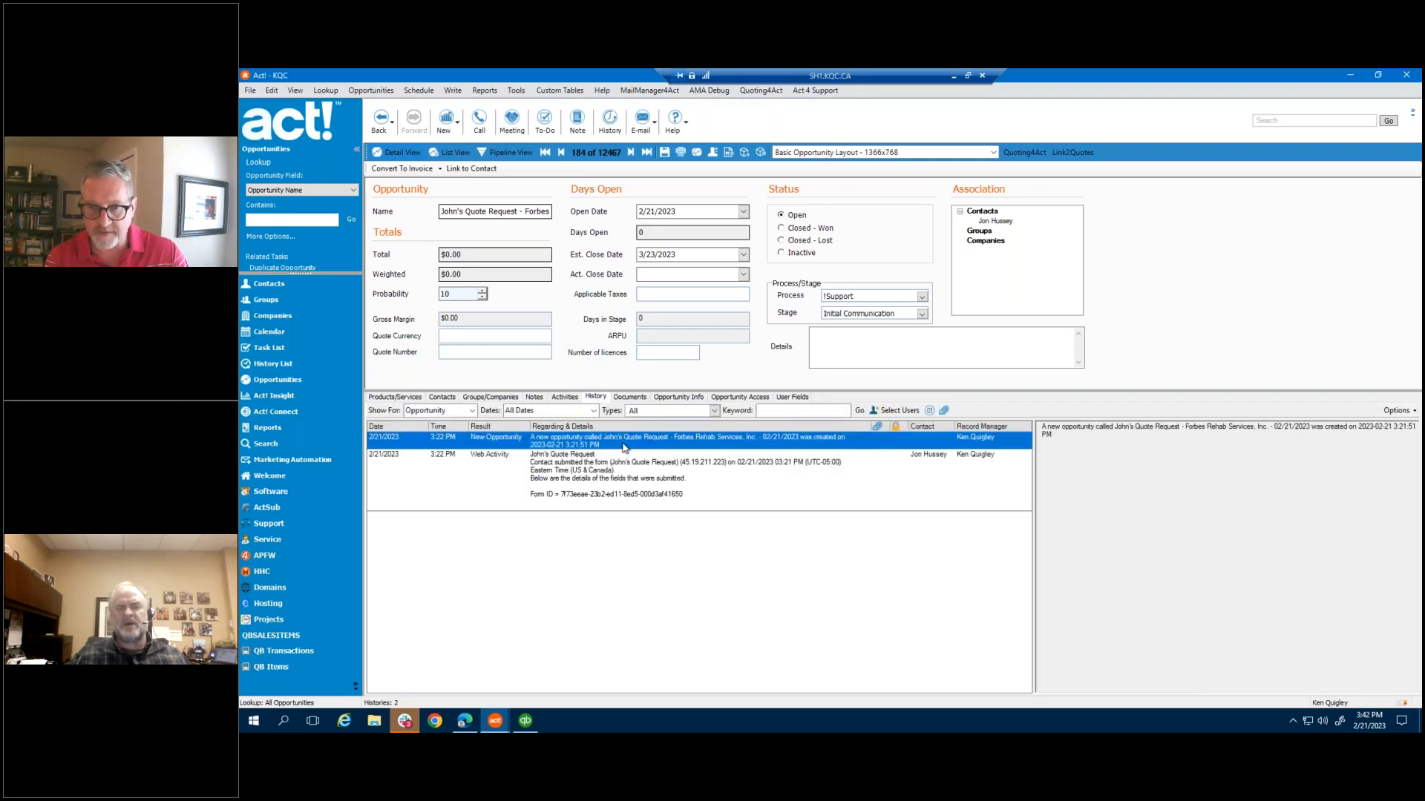
pyautogui.click(636, 467)
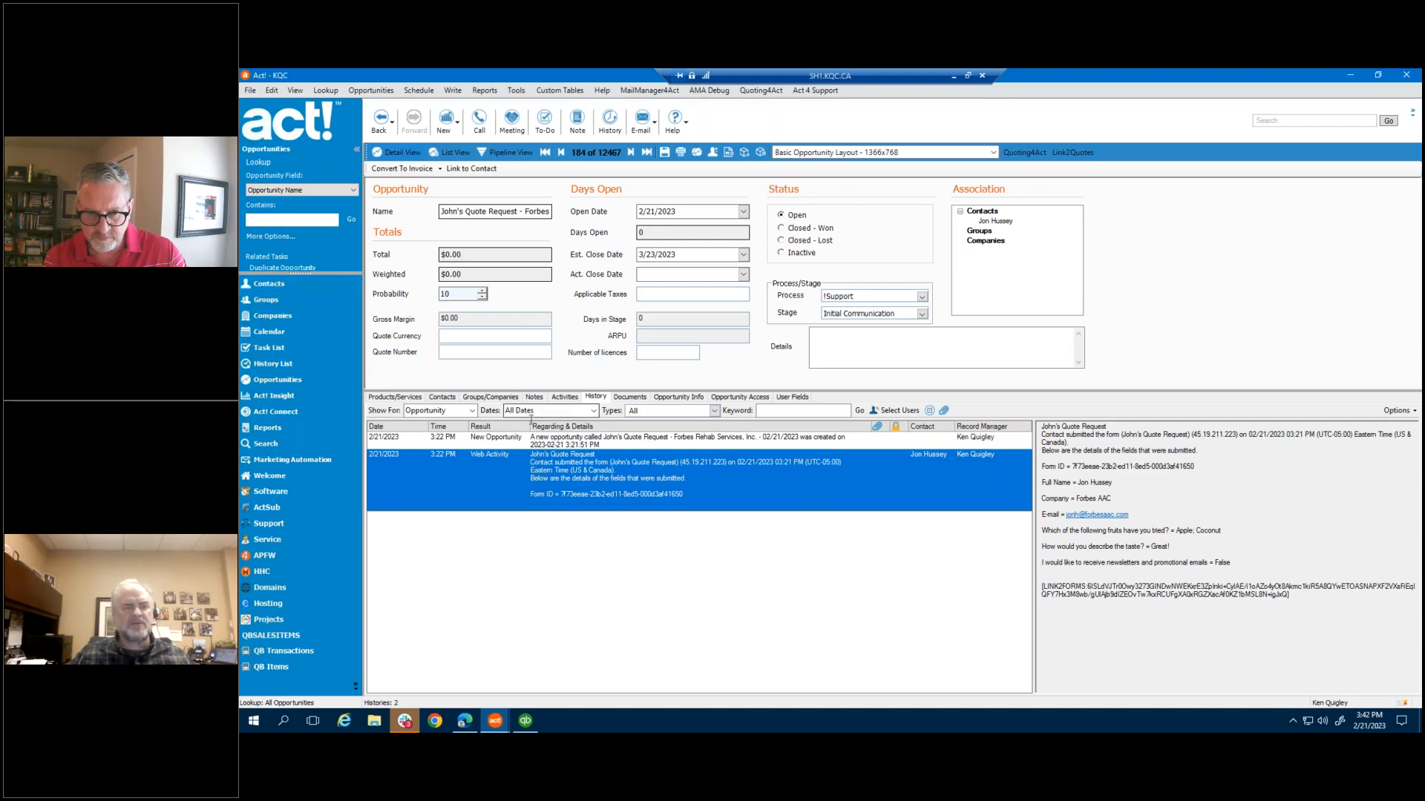
# From the linked contact record, open the client's $480 Webform & Dev opportunity
pyautogui.click(445, 398)
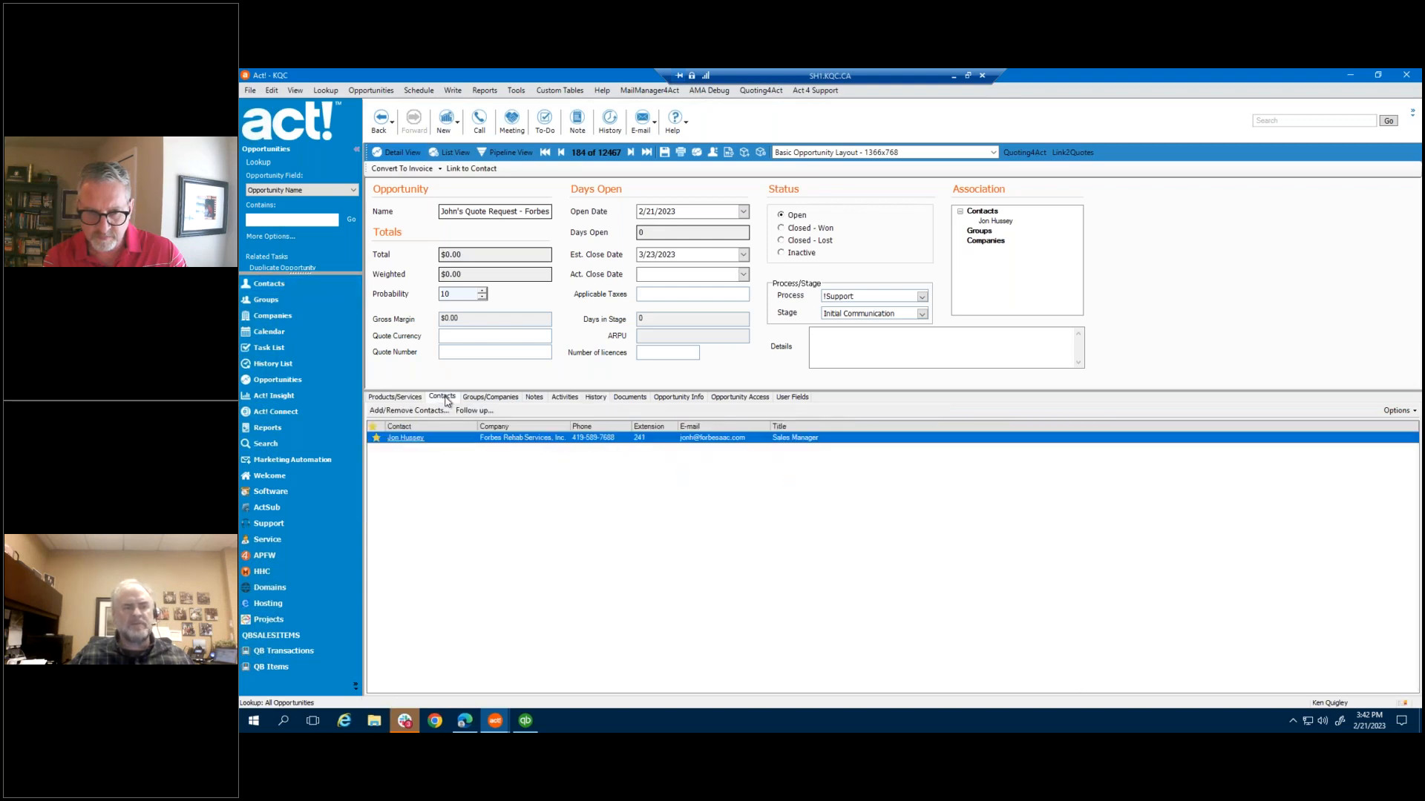
pyautogui.click(414, 440)
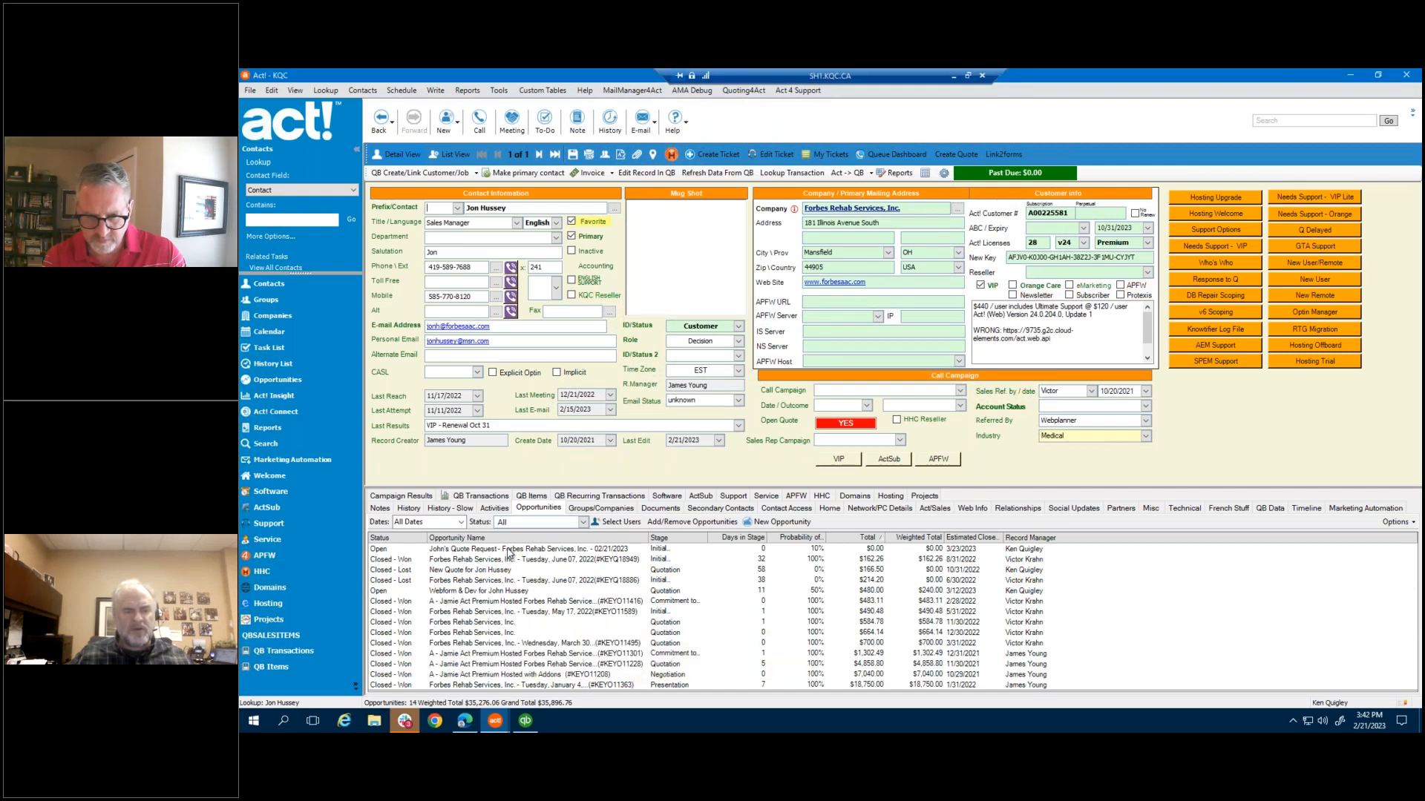
pyautogui.click(511, 550)
pyautogui.click(449, 591)
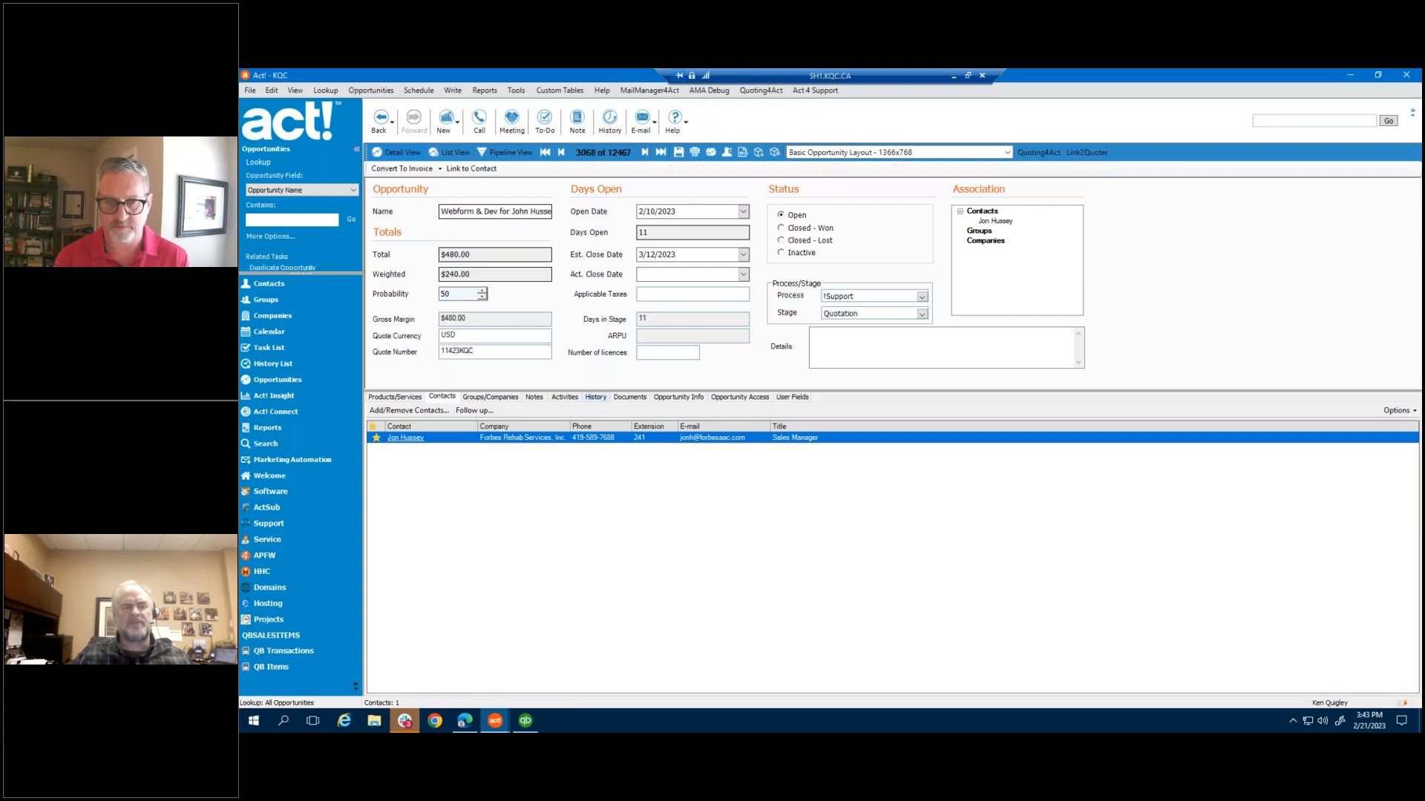
# Inspect the webform opportunity's history: today's 3:41 PM Quote Sent, 3:42 PM Quote Viewed, and 2/10 entries
pyautogui.click(595, 397)
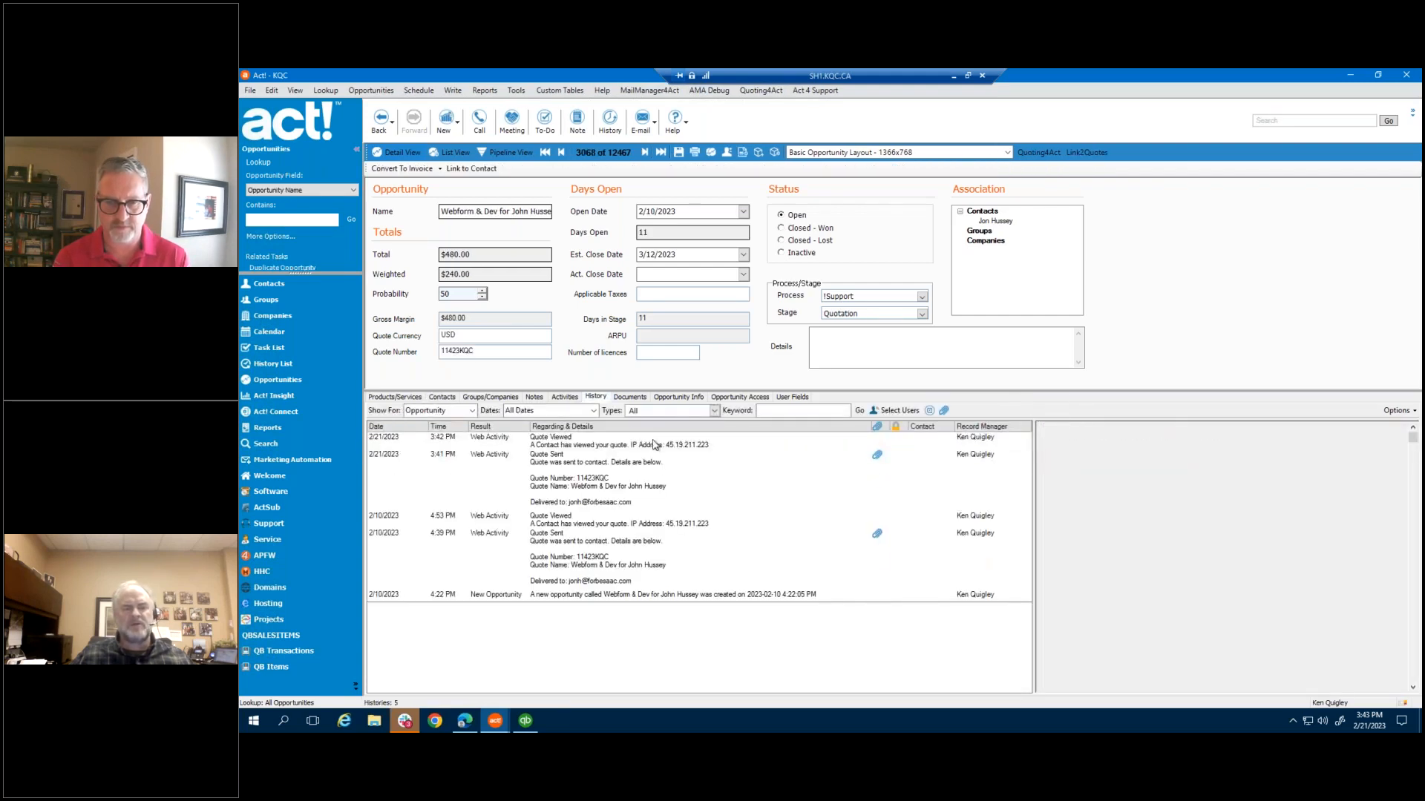
pyautogui.click(638, 461)
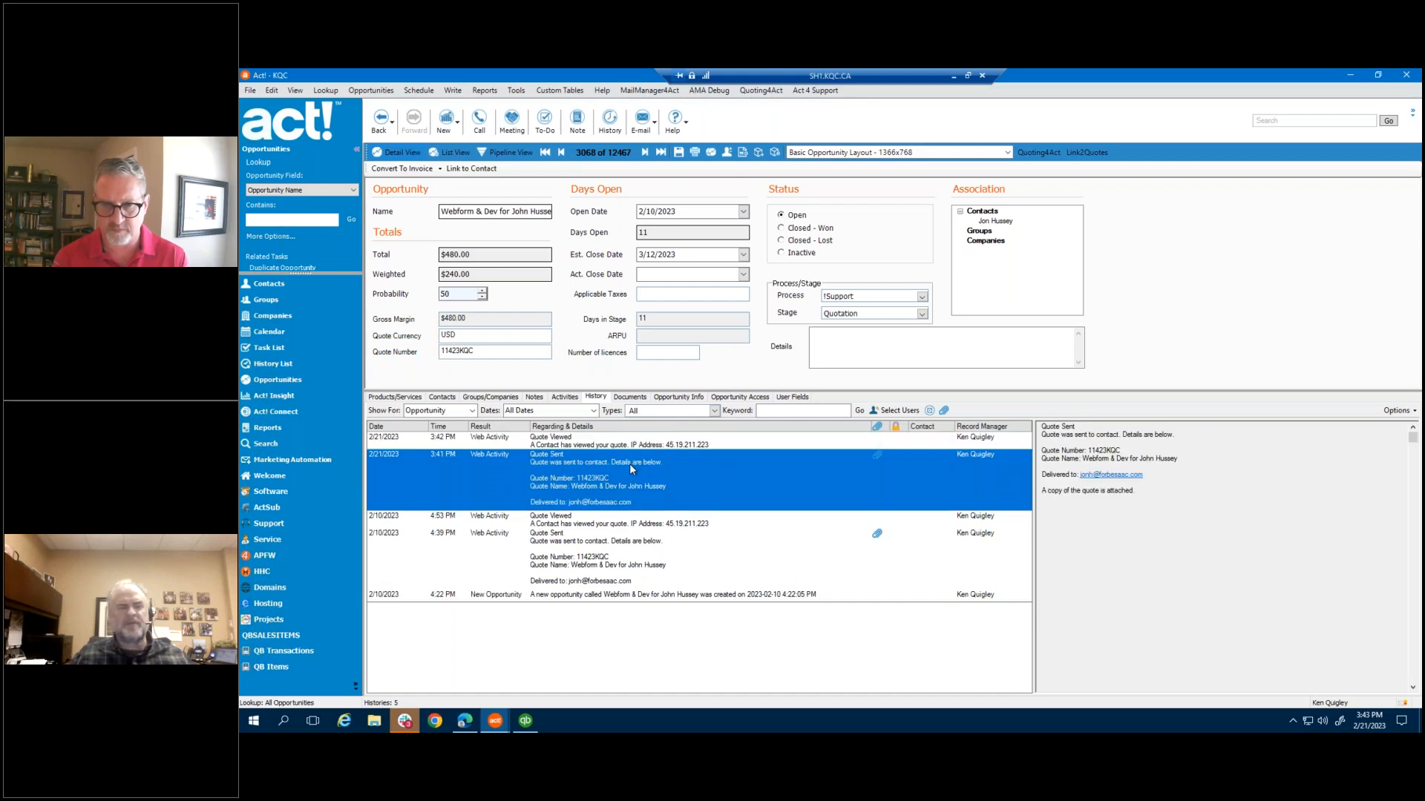
pyautogui.click(643, 533)
pyautogui.click(570, 445)
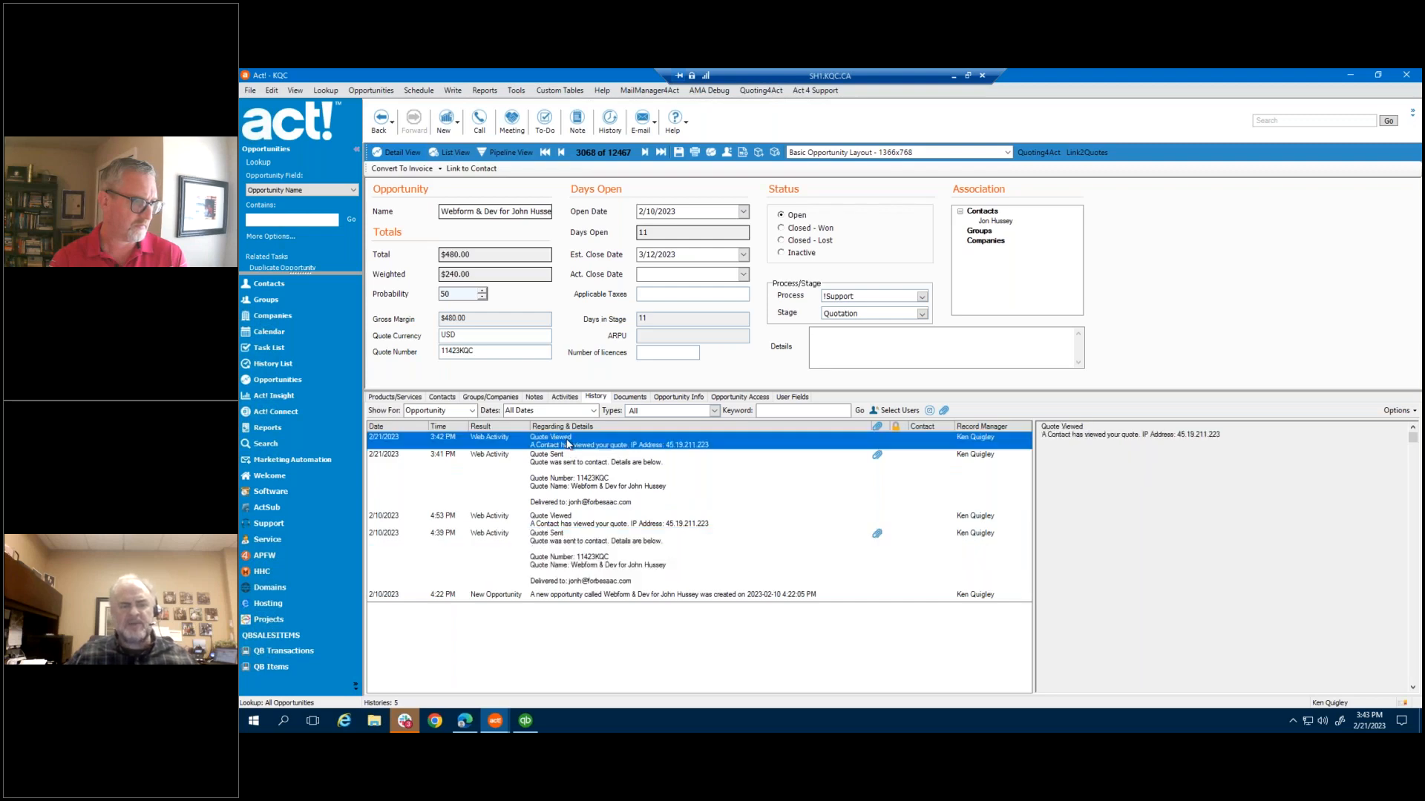
pyautogui.click(576, 474)
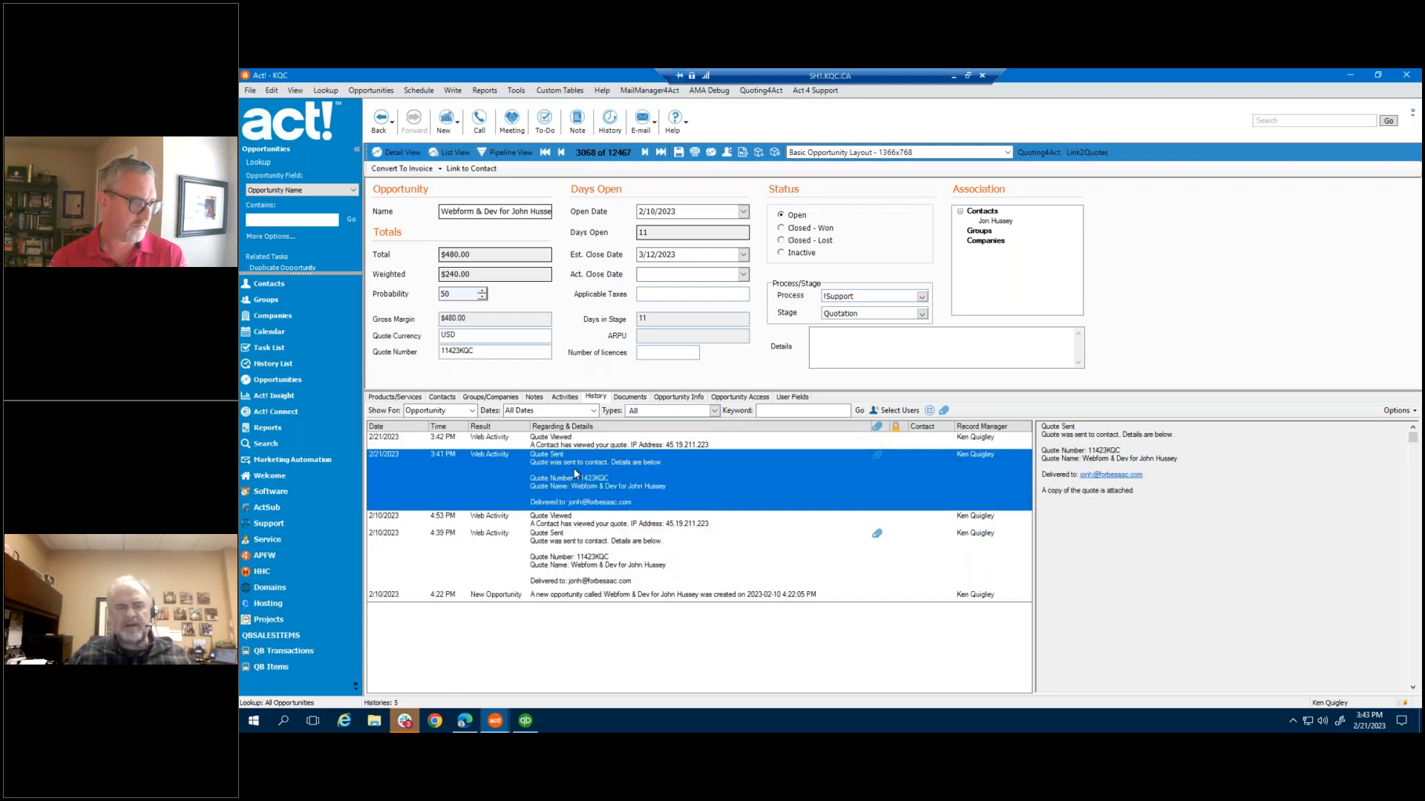
pyautogui.click(578, 520)
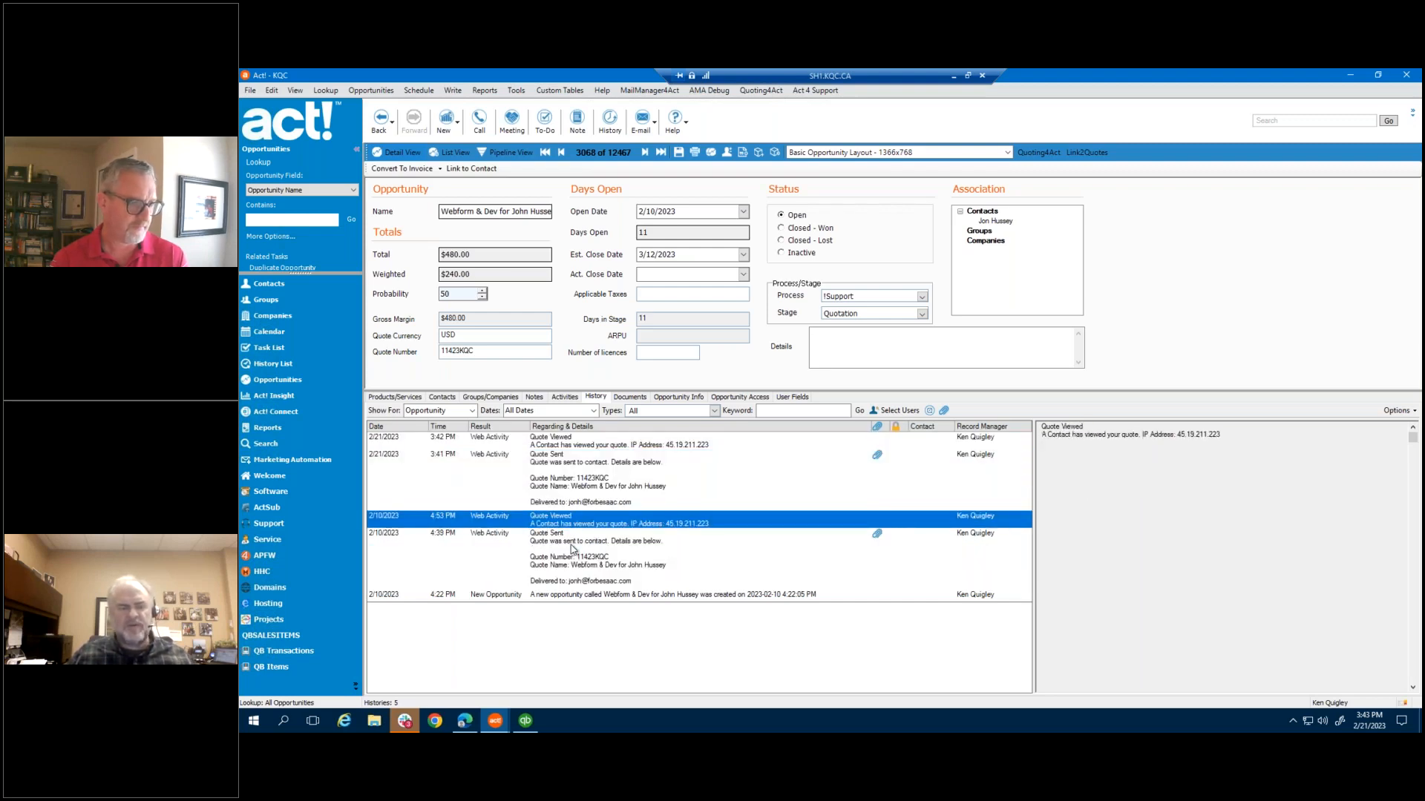
pyautogui.click(567, 586)
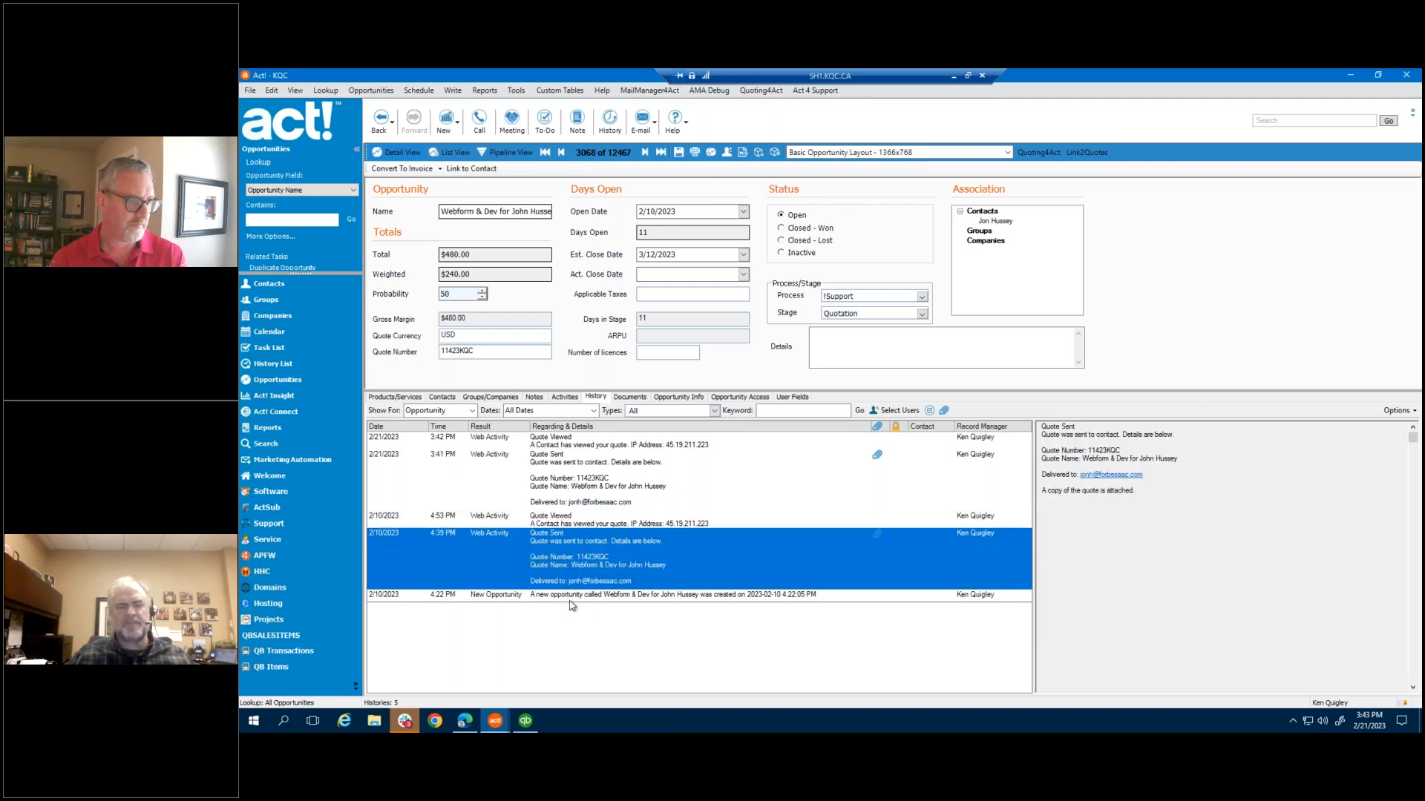
pyautogui.click(575, 597)
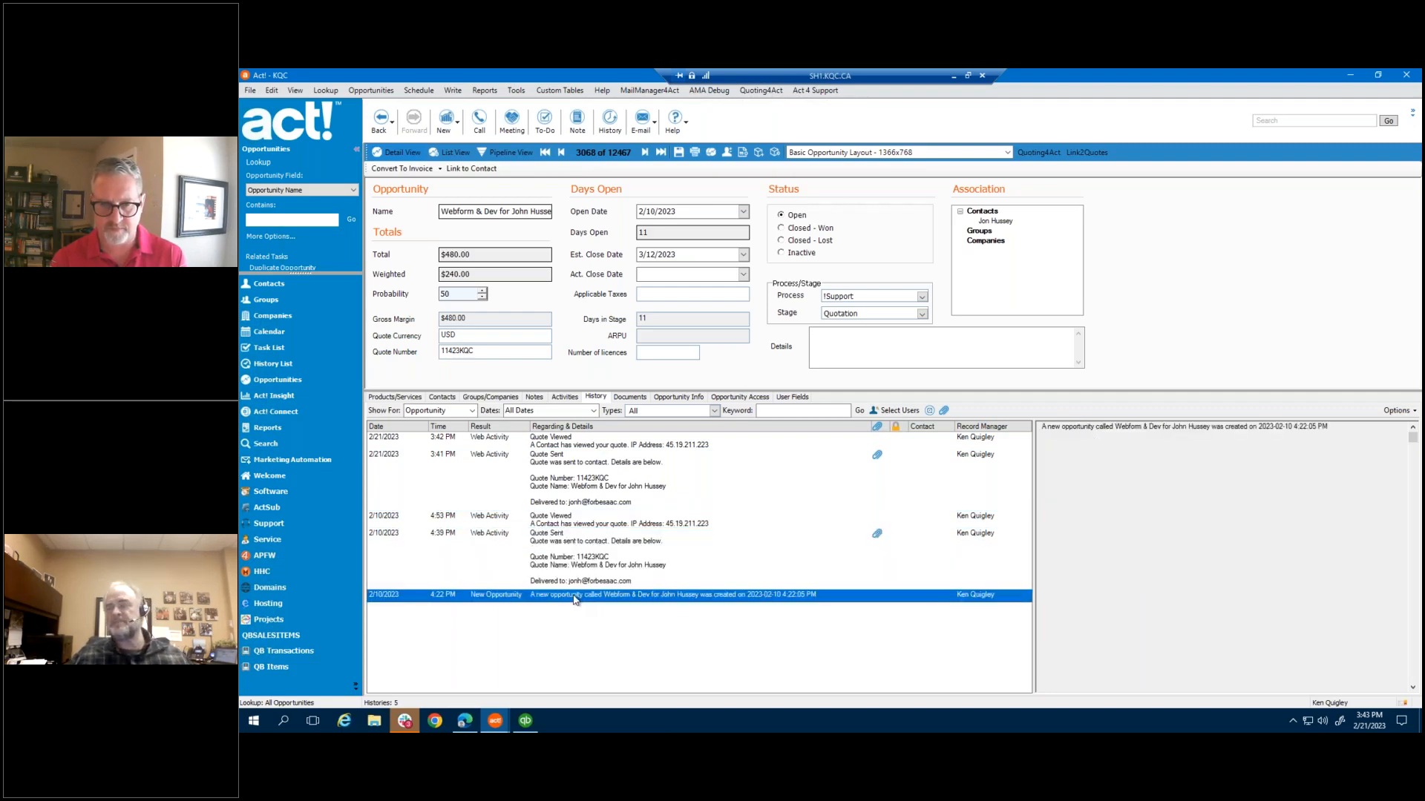